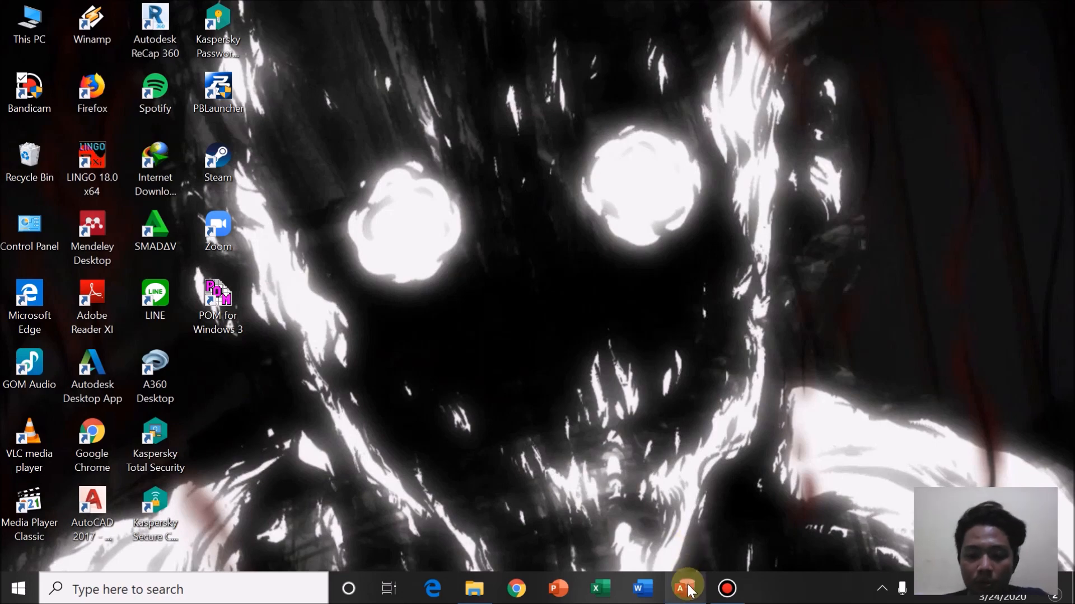
- Switch to the open Access database and maximize its window
{"action": "mouse_move", "coordinate": [691, 590]}
{"action": "left_click", "coordinate": [652, 515]}
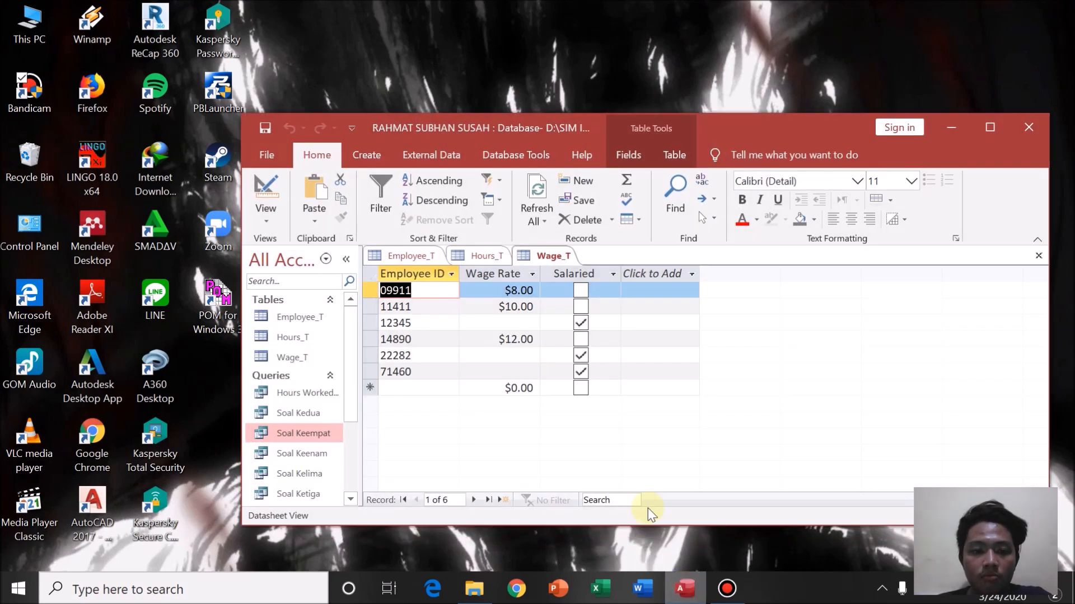
{"action": "left_click", "coordinate": [990, 127]}
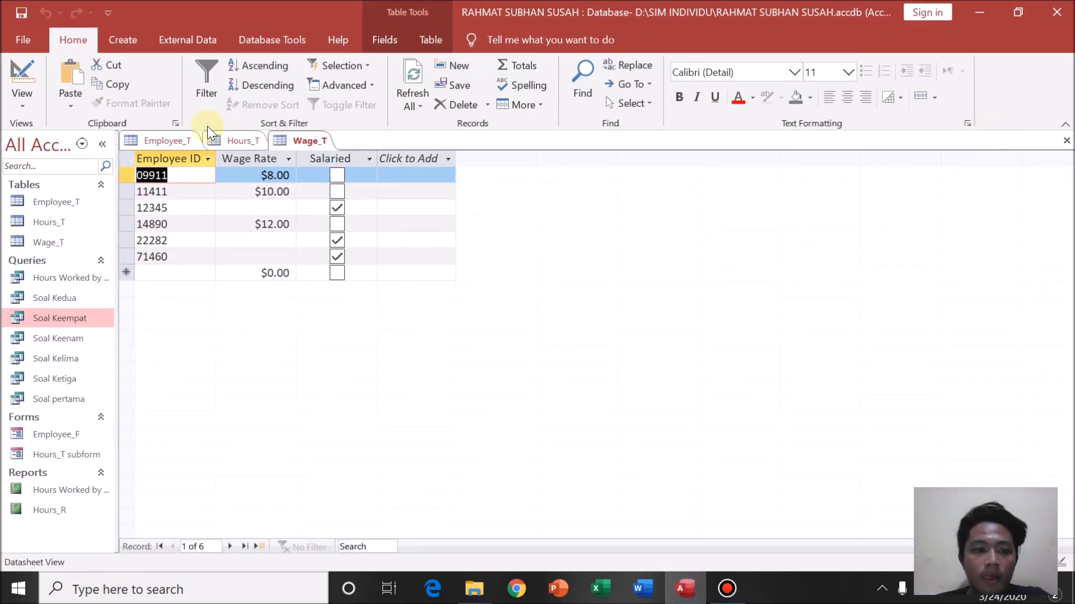
- Go through the Employee_T, Hours_T and Wage_T tables listed in the database
{"action": "left_click", "coordinate": [81, 206]}
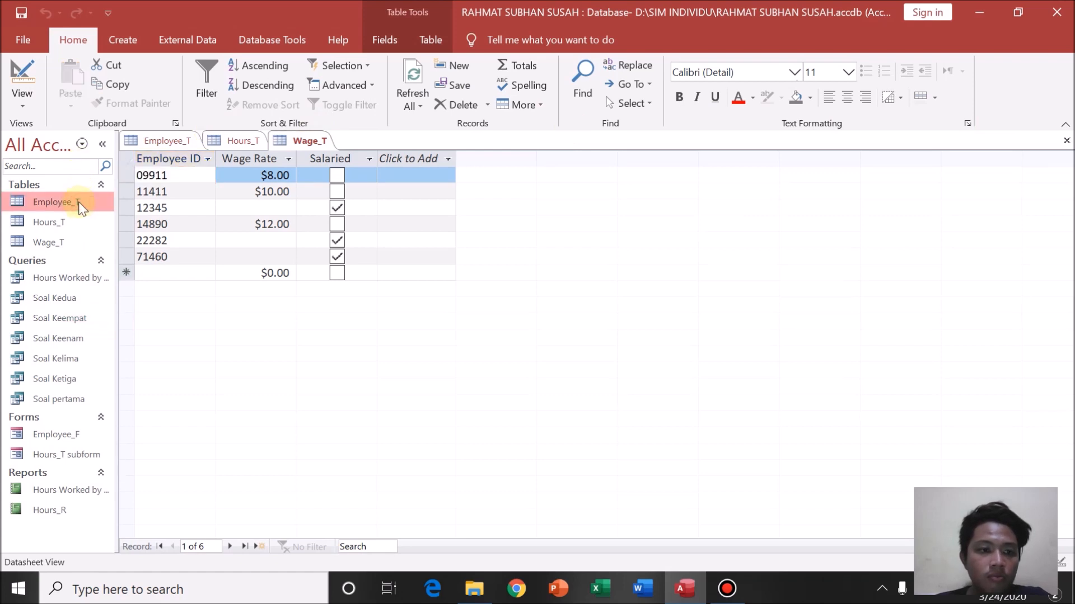
{"action": "left_click", "coordinate": [72, 220]}
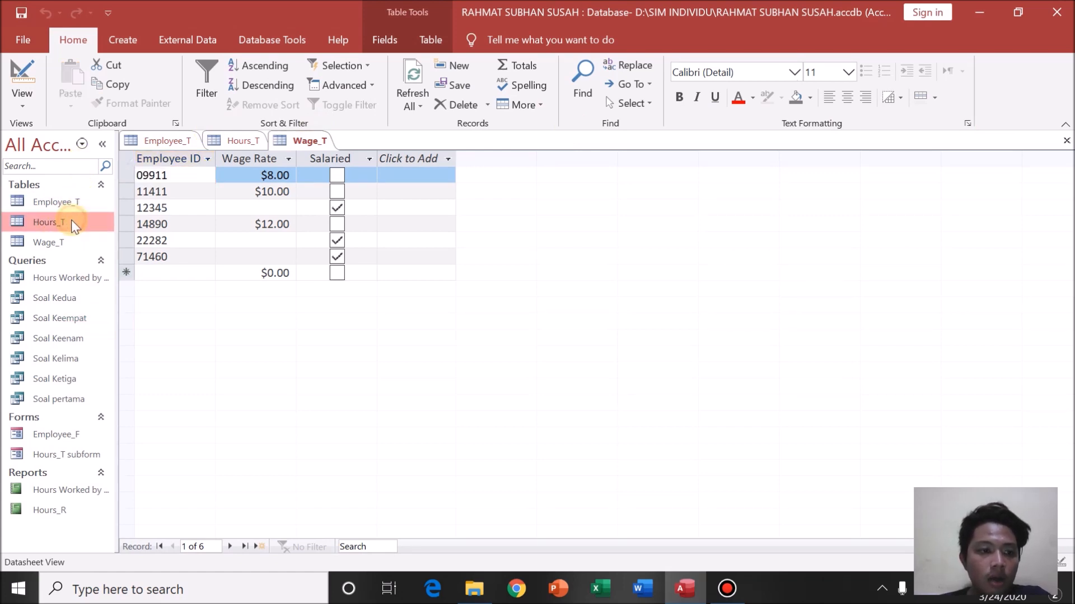
{"action": "left_click", "coordinate": [67, 246]}
{"action": "left_click", "coordinate": [76, 201]}
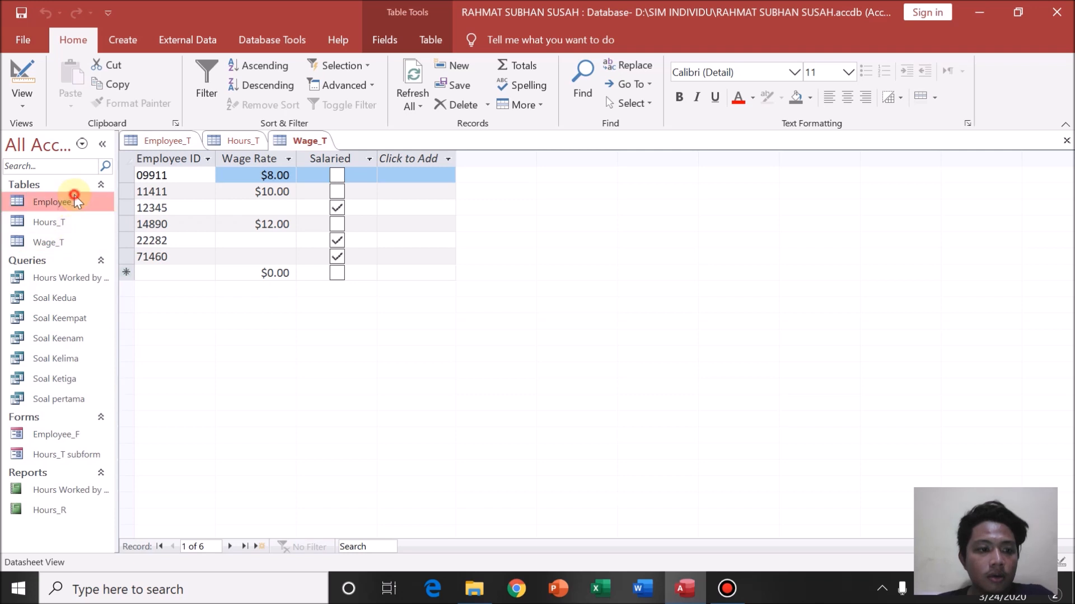
{"action": "left_click", "coordinate": [74, 216]}
{"action": "left_click", "coordinate": [68, 243]}
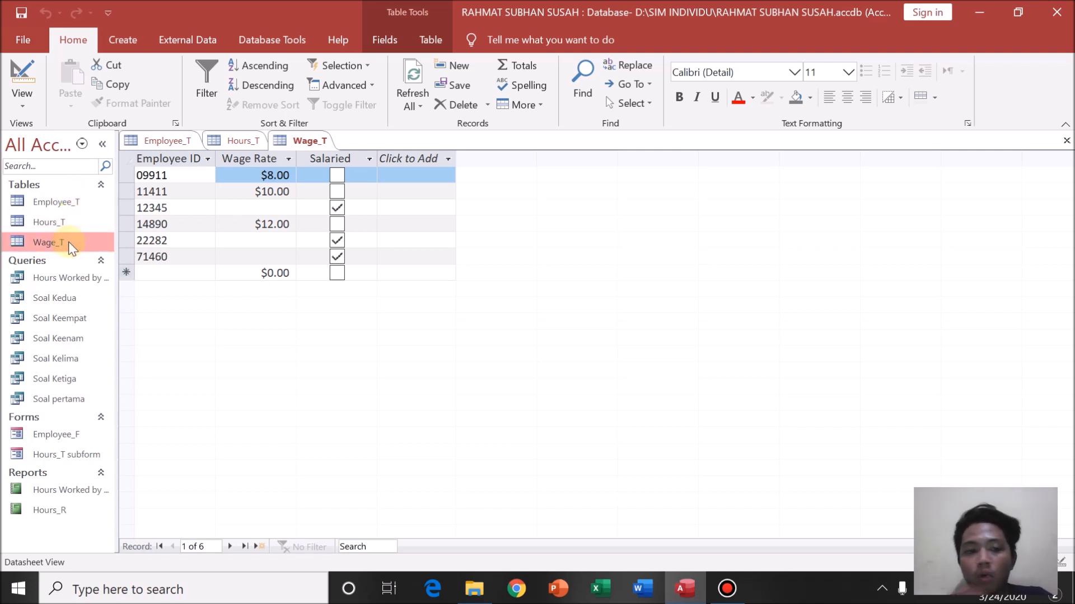
{"action": "left_click", "coordinate": [52, 203]}
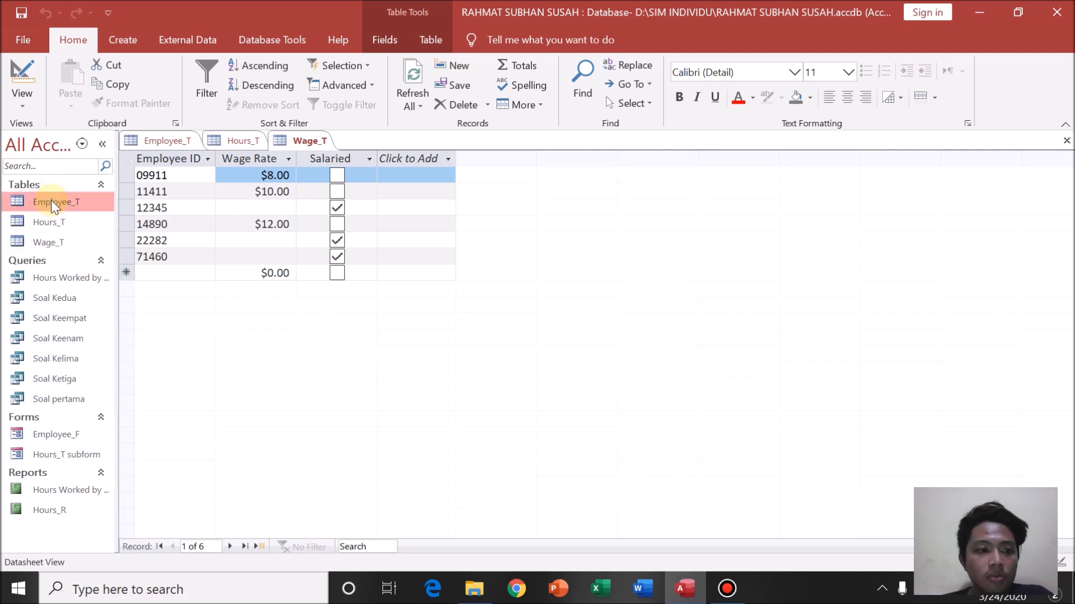
- Open the Employee_T table and show it in Design View
{"action": "left_click", "coordinate": [25, 67]}
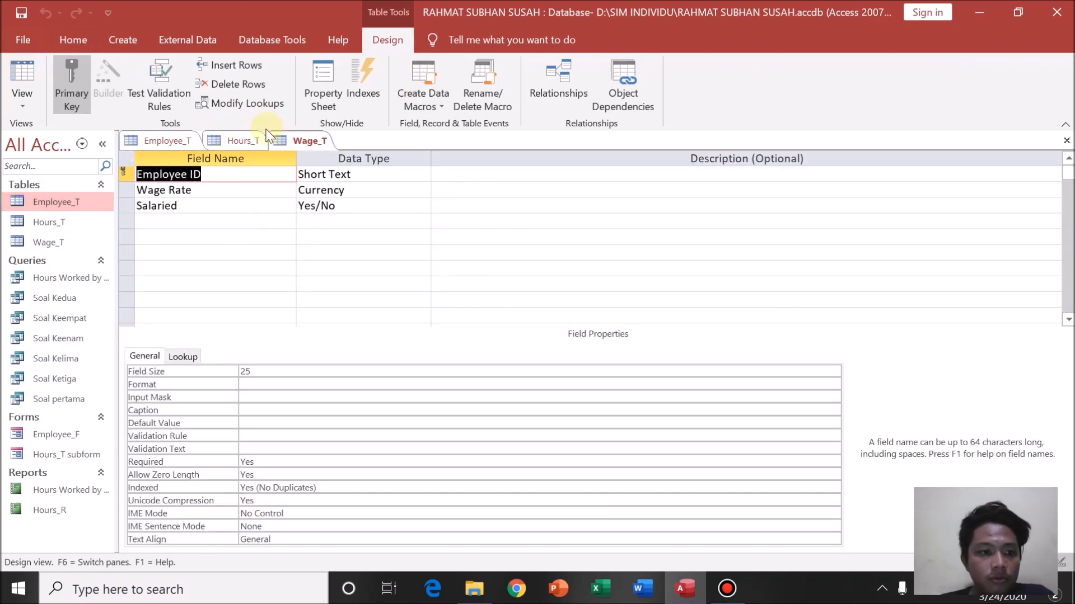
{"action": "double_click", "coordinate": [89, 197]}
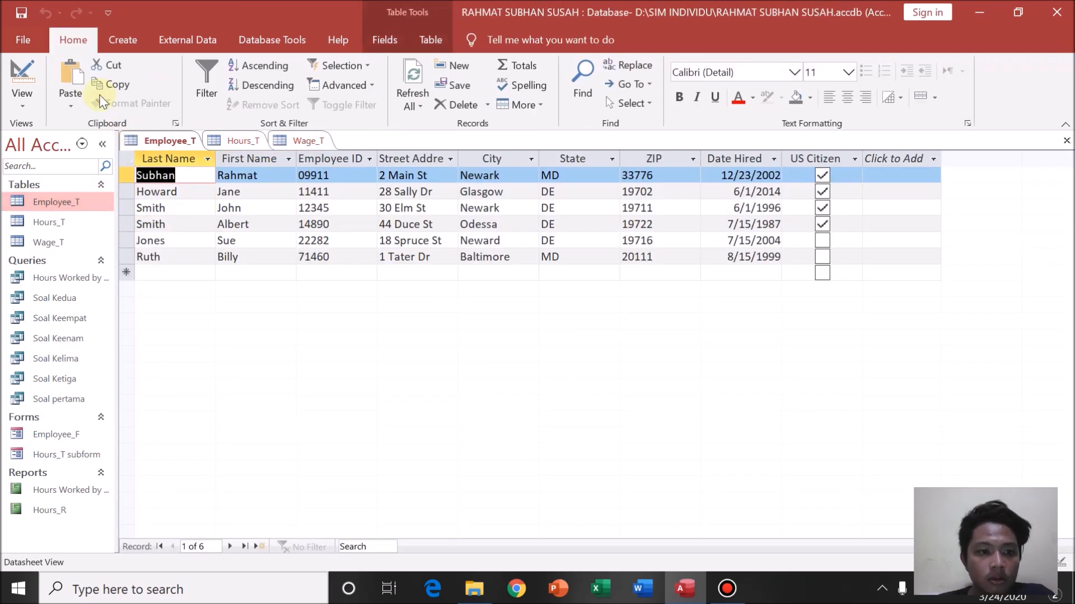
{"action": "left_click", "coordinate": [35, 72]}
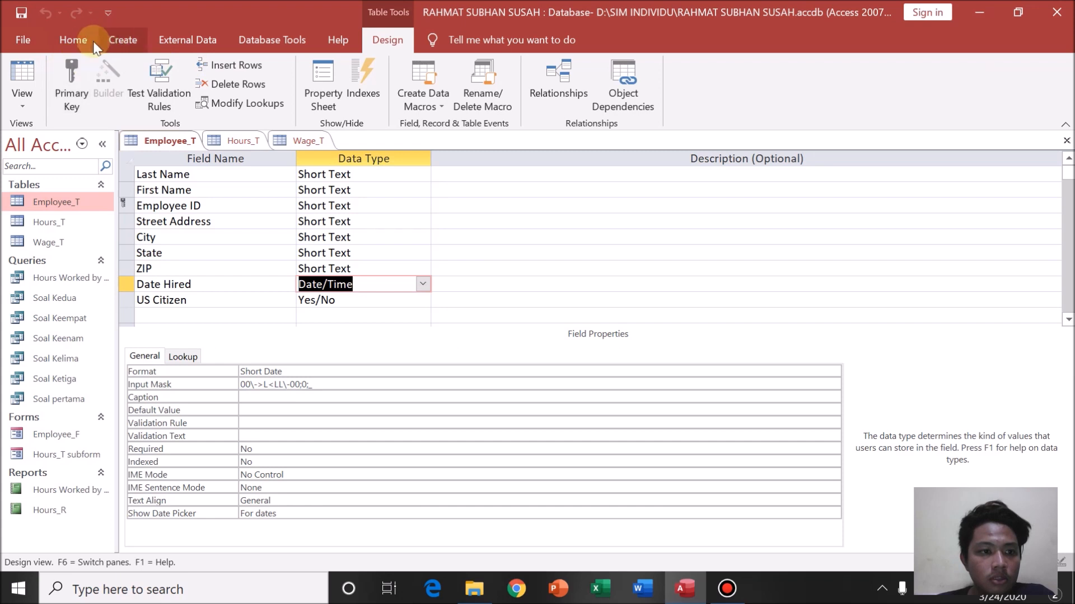
{"action": "left_click", "coordinate": [121, 40]}
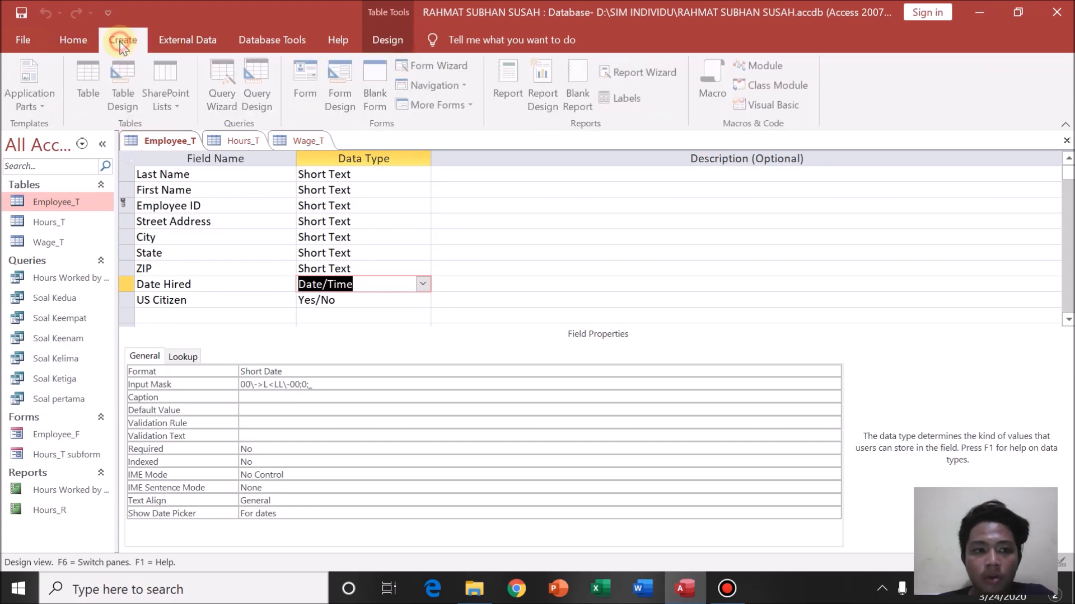
{"action": "left_click", "coordinate": [125, 95]}
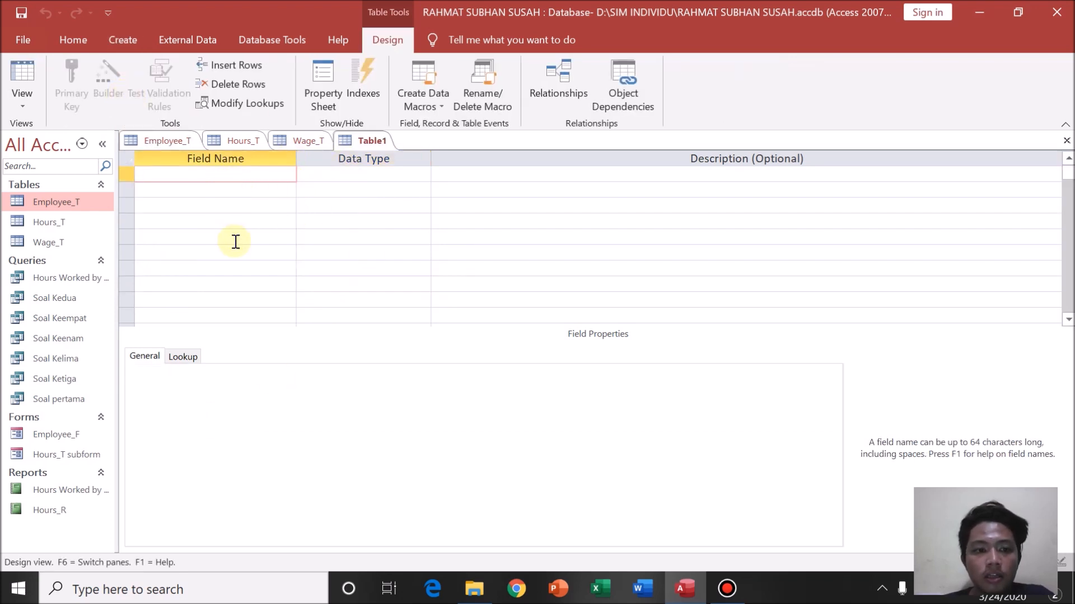
{"action": "right_click", "coordinate": [364, 145]}
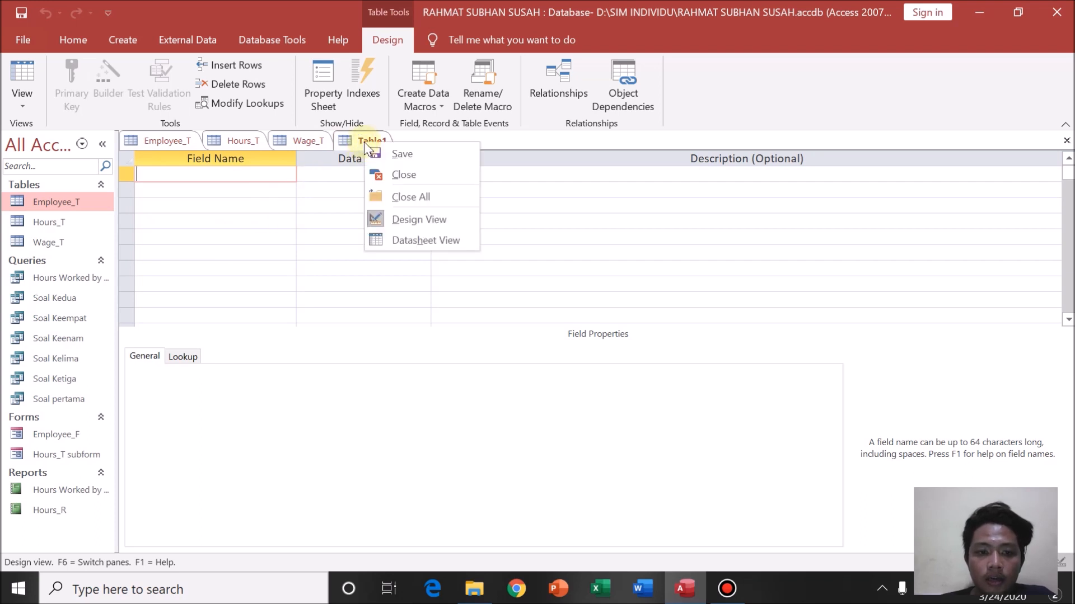
{"action": "left_click", "coordinate": [402, 175]}
- Review the field names of the Employee_T table from Last Name down to US Citizen
{"action": "left_click", "coordinate": [183, 136]}
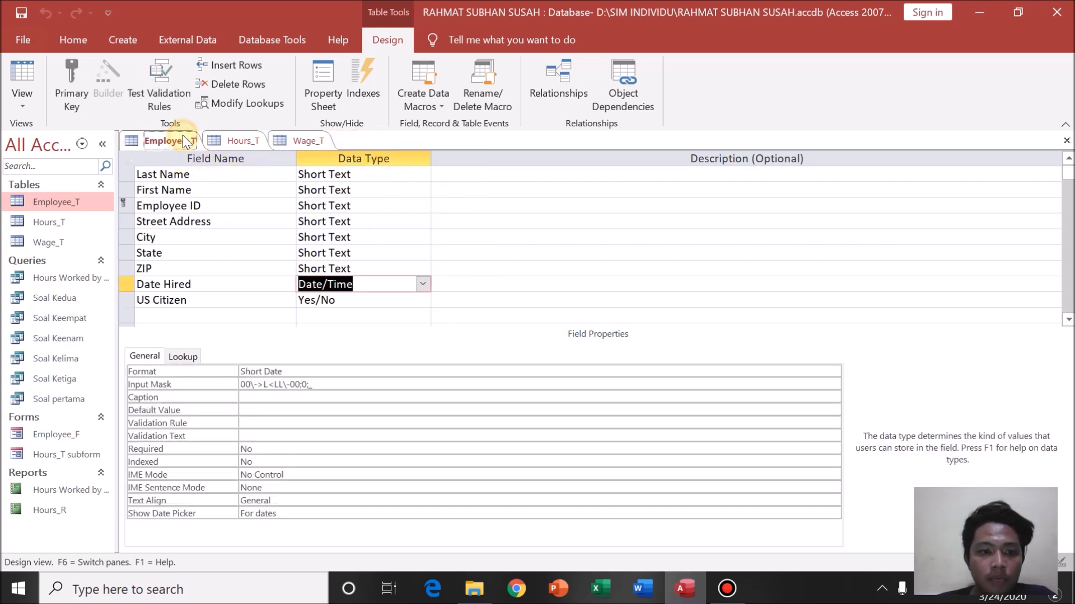
{"action": "left_click", "coordinate": [180, 177]}
{"action": "left_click", "coordinate": [179, 201]}
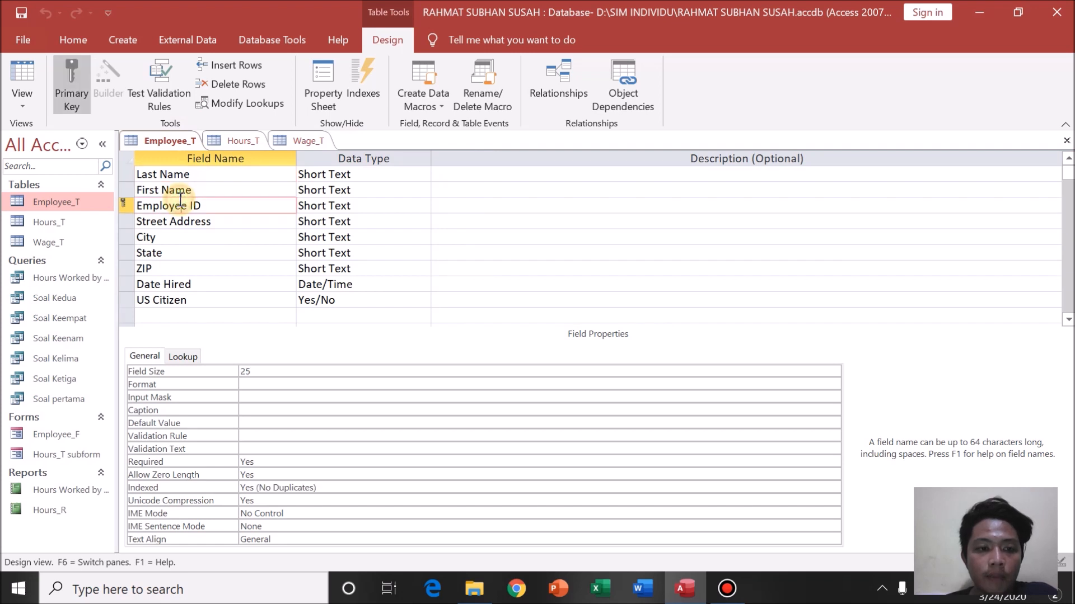
{"action": "left_click", "coordinate": [178, 222]}
{"action": "left_click", "coordinate": [173, 237]}
{"action": "left_click", "coordinate": [163, 255]}
{"action": "left_click", "coordinate": [156, 270]}
{"action": "left_click", "coordinate": [155, 285]}
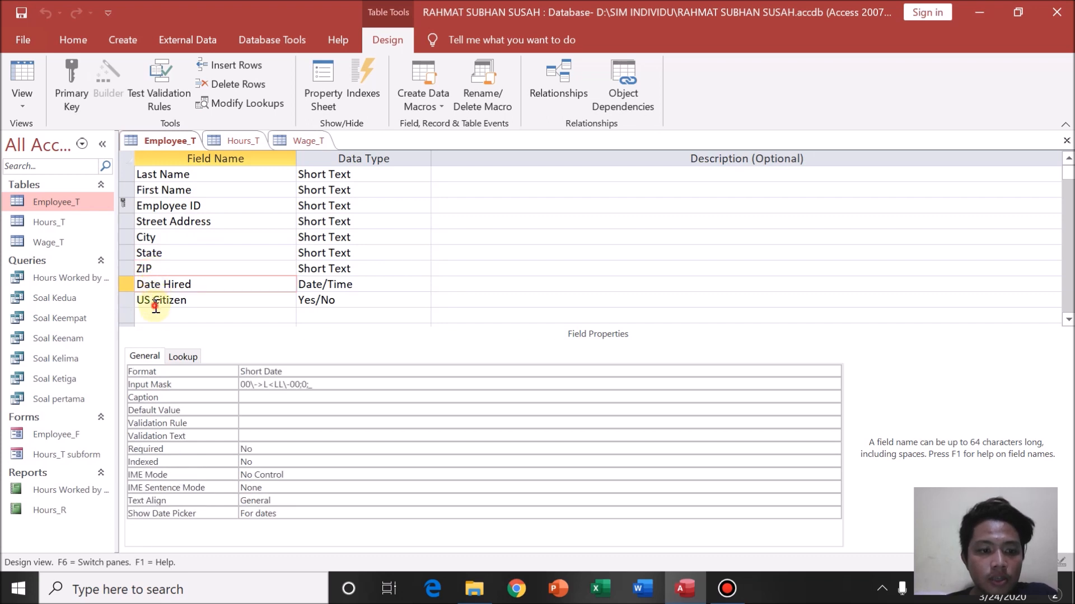
{"action": "left_click", "coordinate": [156, 305]}
- Examine the data type and field size of each text field in Employee_T, from Last Name to ZIP
{"action": "left_click", "coordinate": [396, 175]}
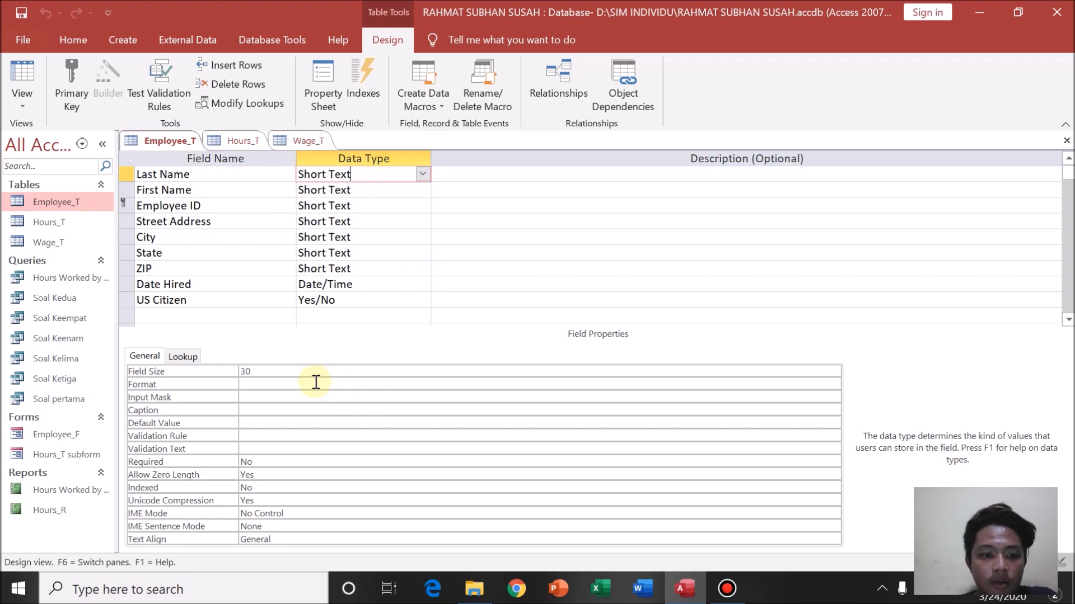
{"action": "left_click", "coordinate": [324, 191]}
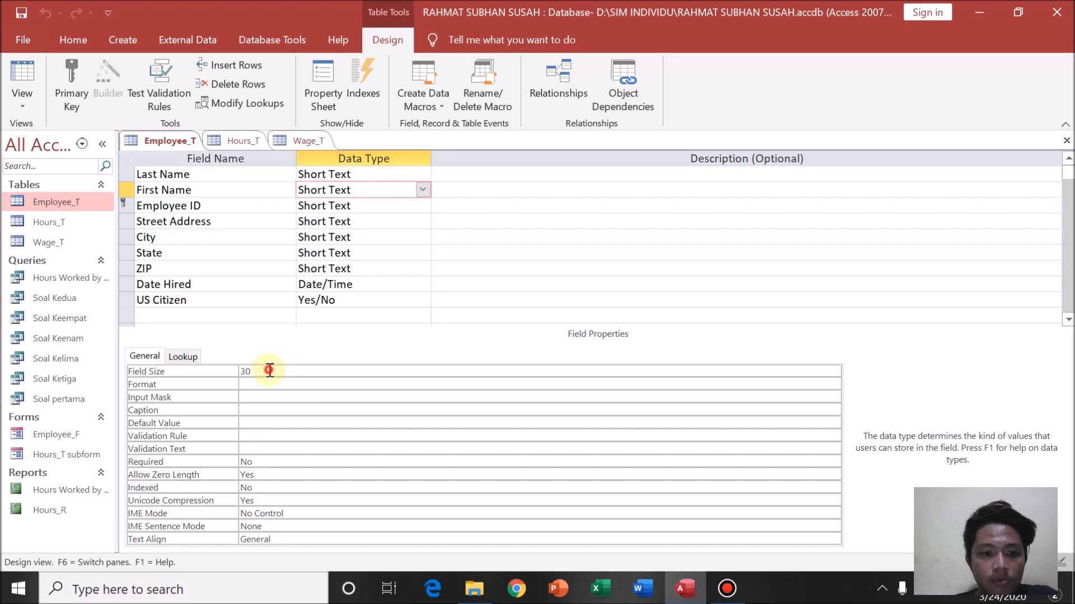
{"action": "left_click", "coordinate": [272, 372]}
{"action": "left_click", "coordinate": [360, 206]}
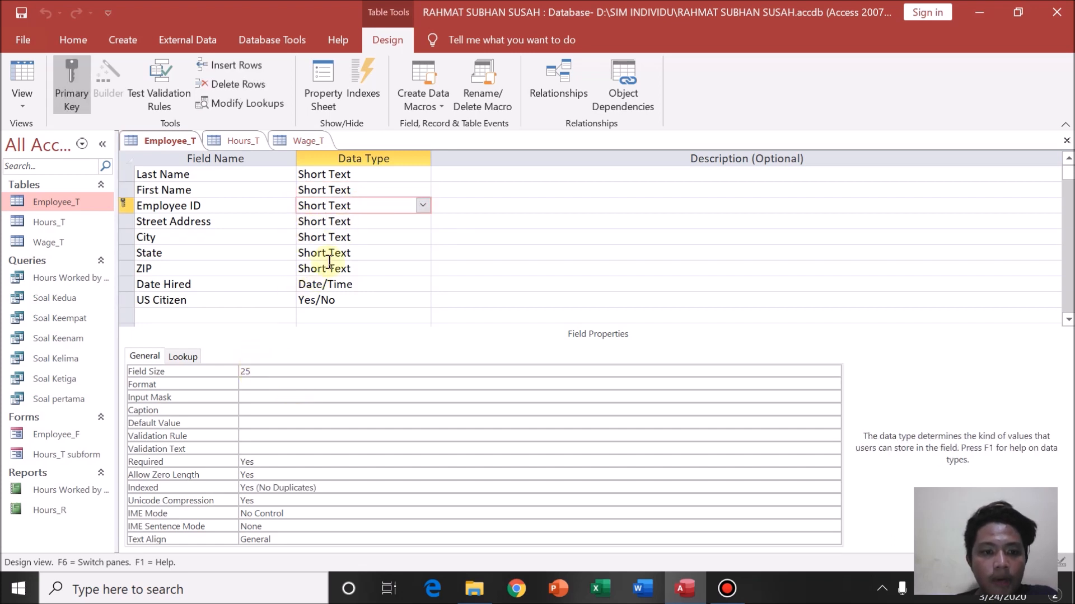
{"action": "left_click", "coordinate": [370, 225]}
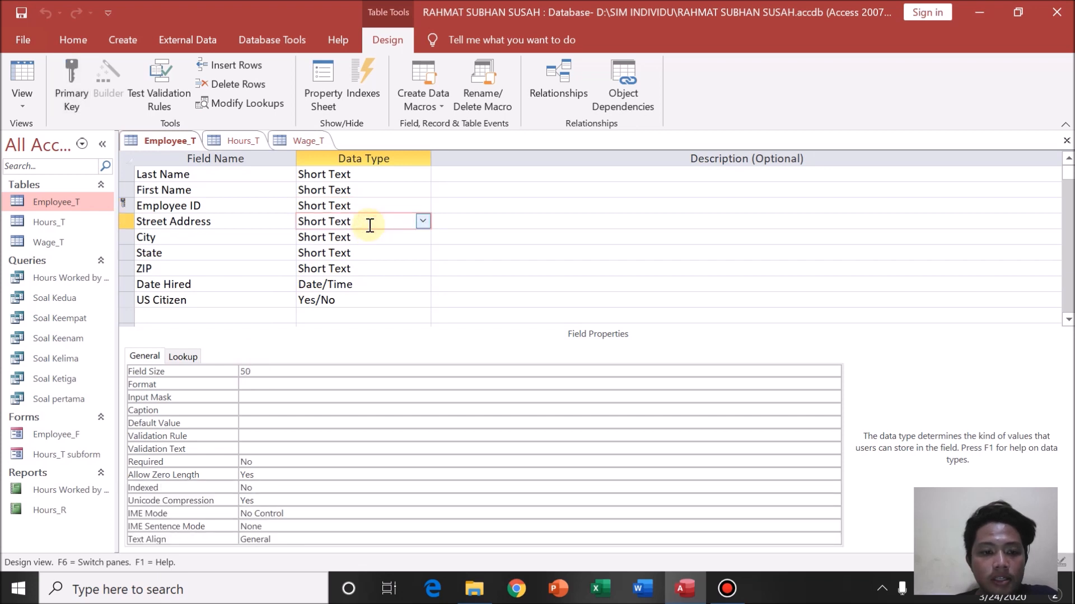
{"action": "left_click", "coordinate": [362, 243]}
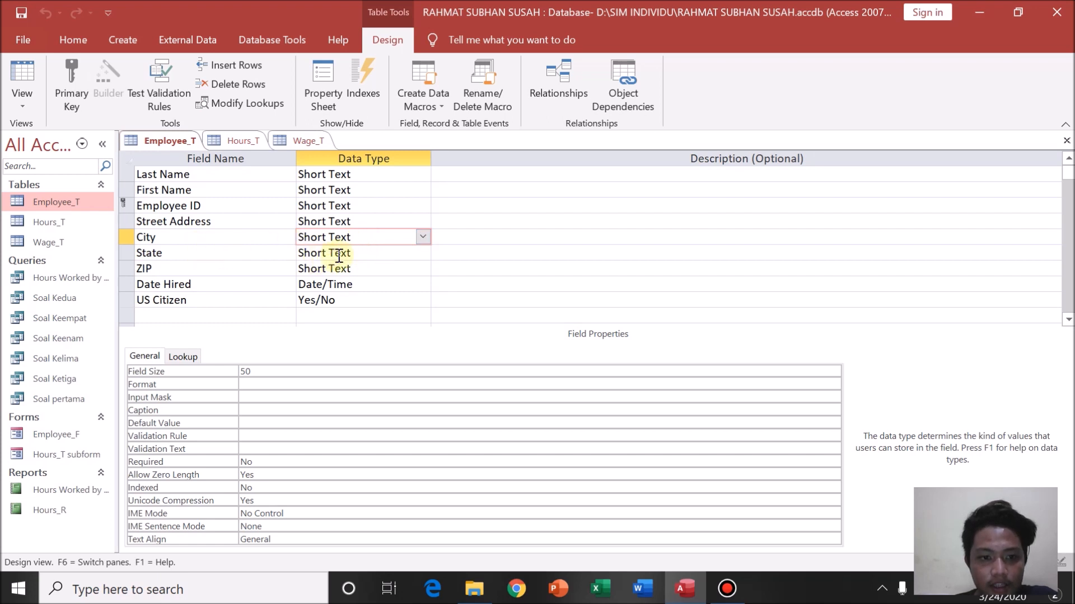
{"action": "left_click", "coordinate": [338, 255]}
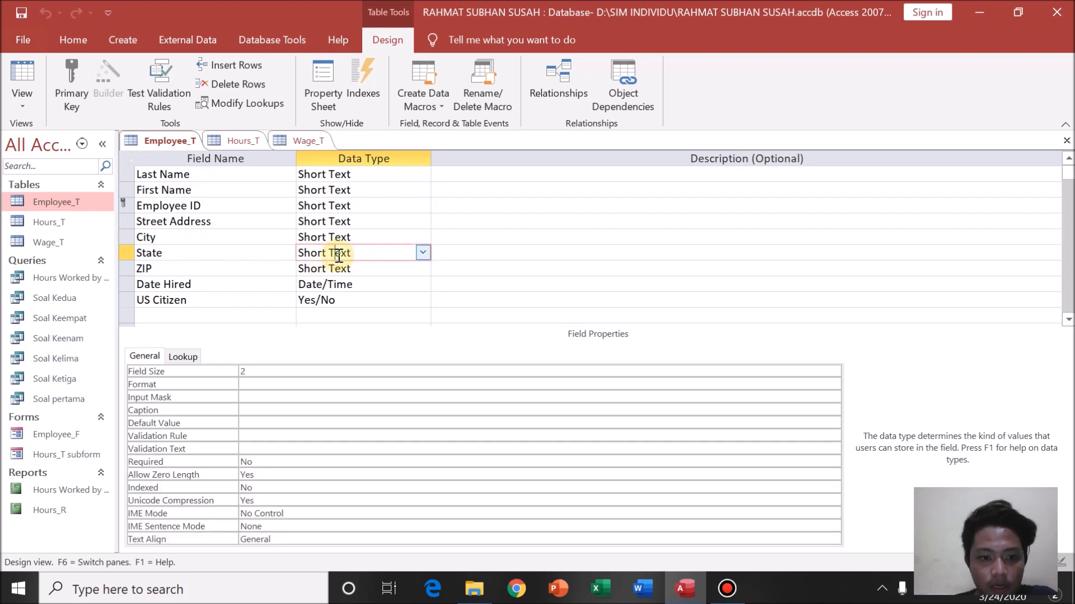
{"action": "left_click", "coordinate": [236, 269]}
{"action": "left_click", "coordinate": [314, 270]}
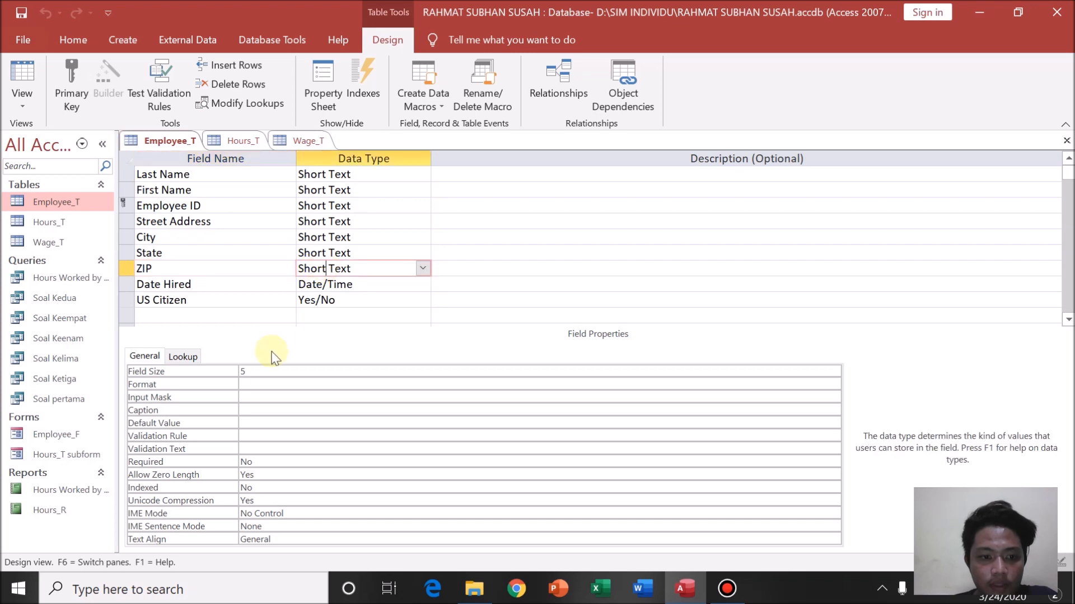
- Examine the Date Hired field's format and input mask and the US Citizen field's data type
{"action": "left_click", "coordinate": [318, 280]}
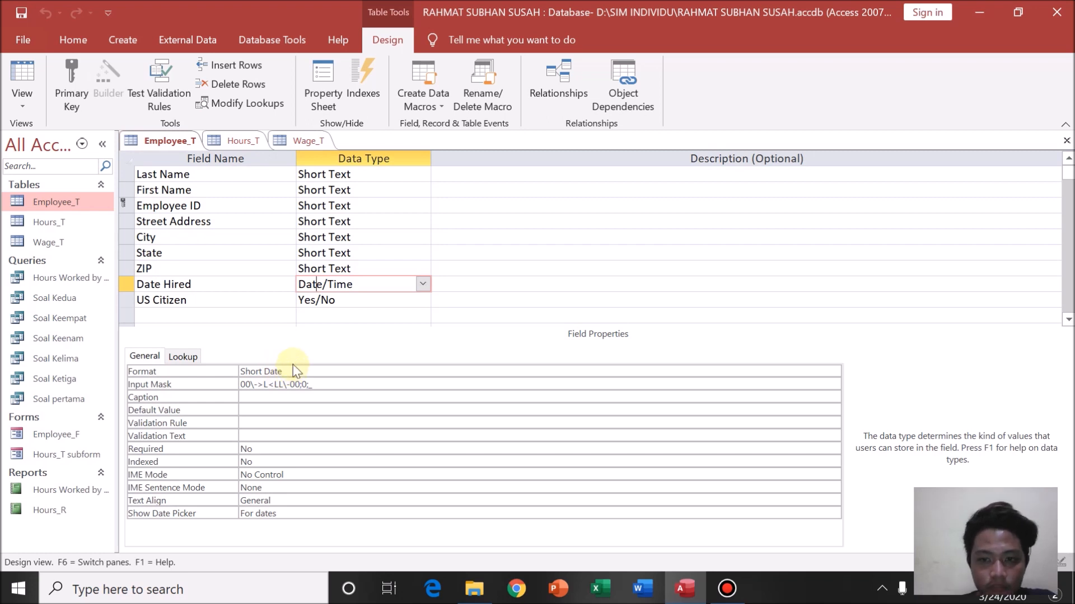
{"action": "left_click_drag", "start_coordinate": [336, 385], "coordinate": [221, 389]}
{"action": "left_click", "coordinate": [213, 394]}
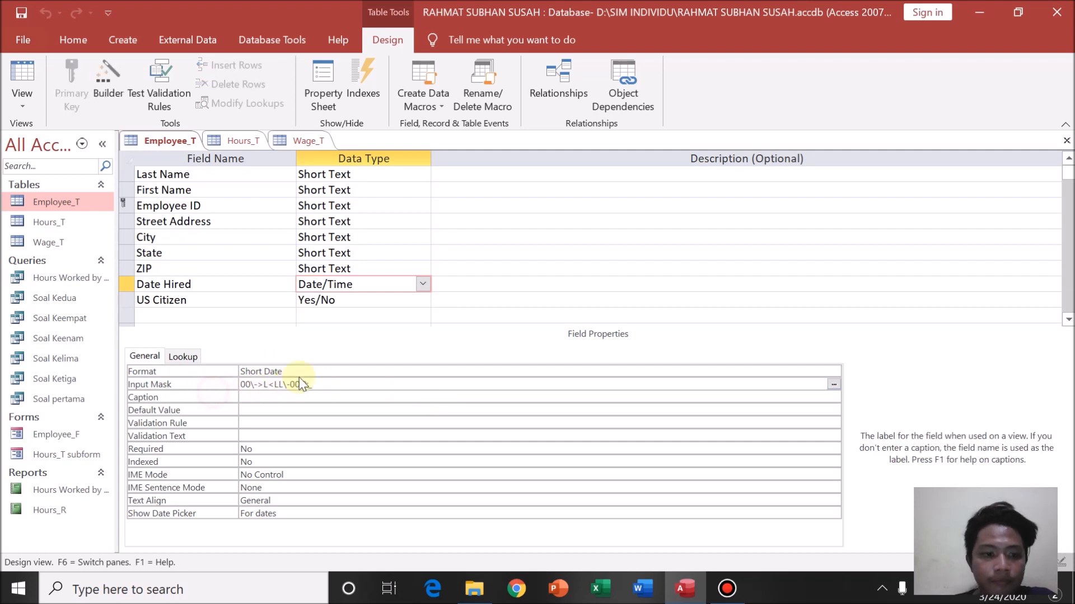
{"action": "left_click", "coordinate": [367, 300]}
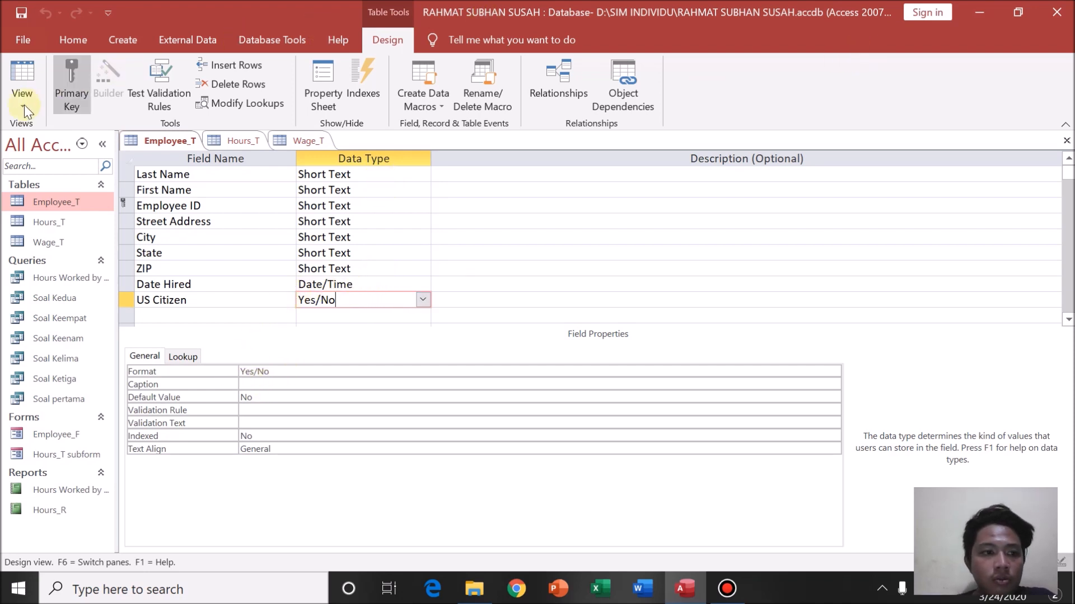
- Show Employee_T in Datasheet View and examine the Last Name and First Name values of the first record
{"action": "left_click", "coordinate": [26, 79]}
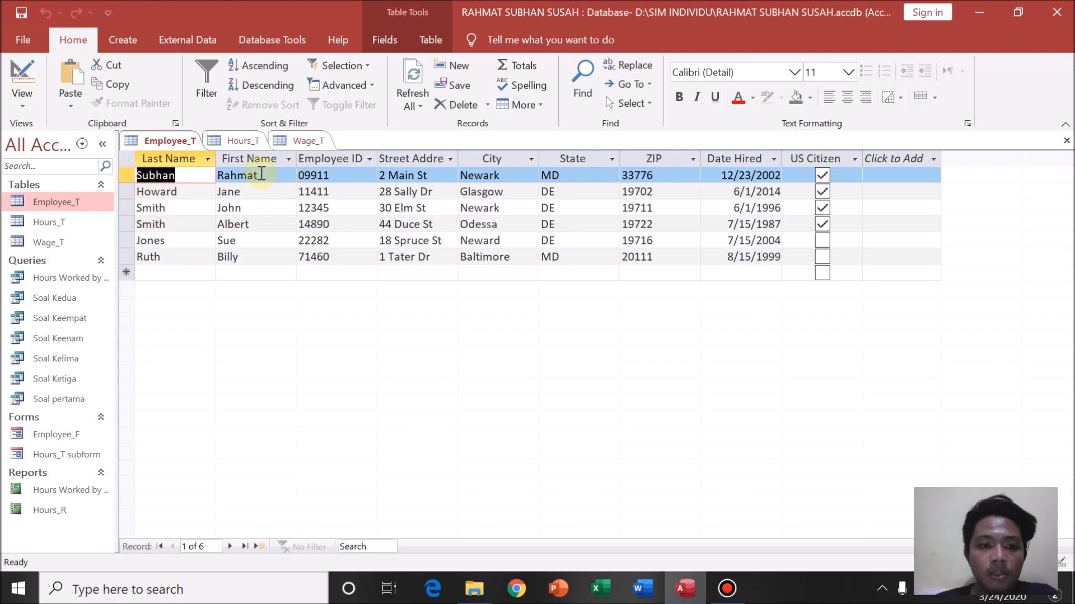
{"action": "left_click", "coordinate": [211, 175]}
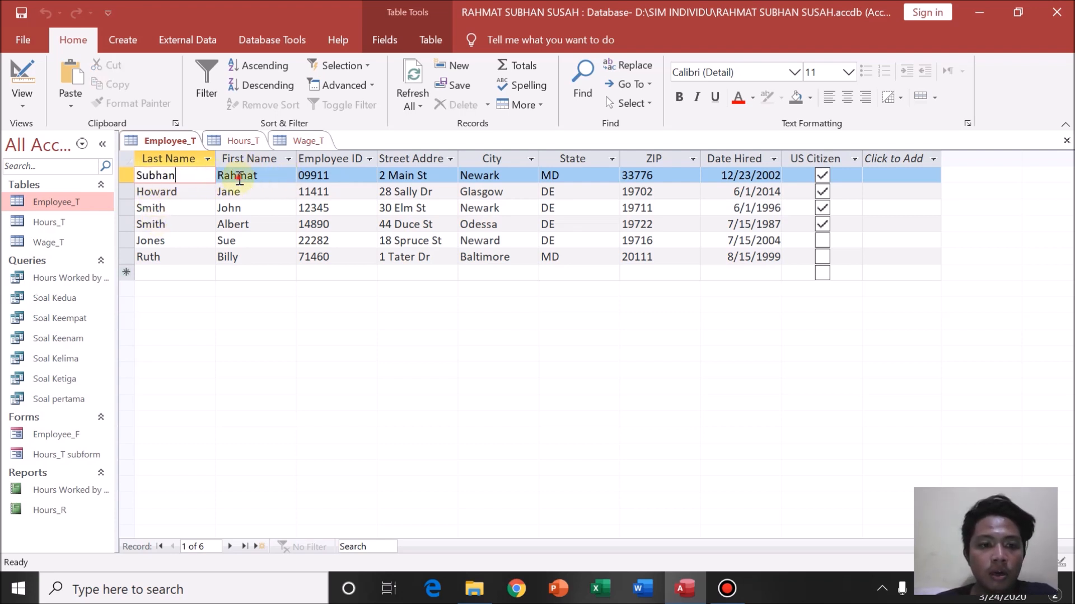
{"action": "left_click", "coordinate": [231, 175]}
{"action": "left_click", "coordinate": [188, 175]}
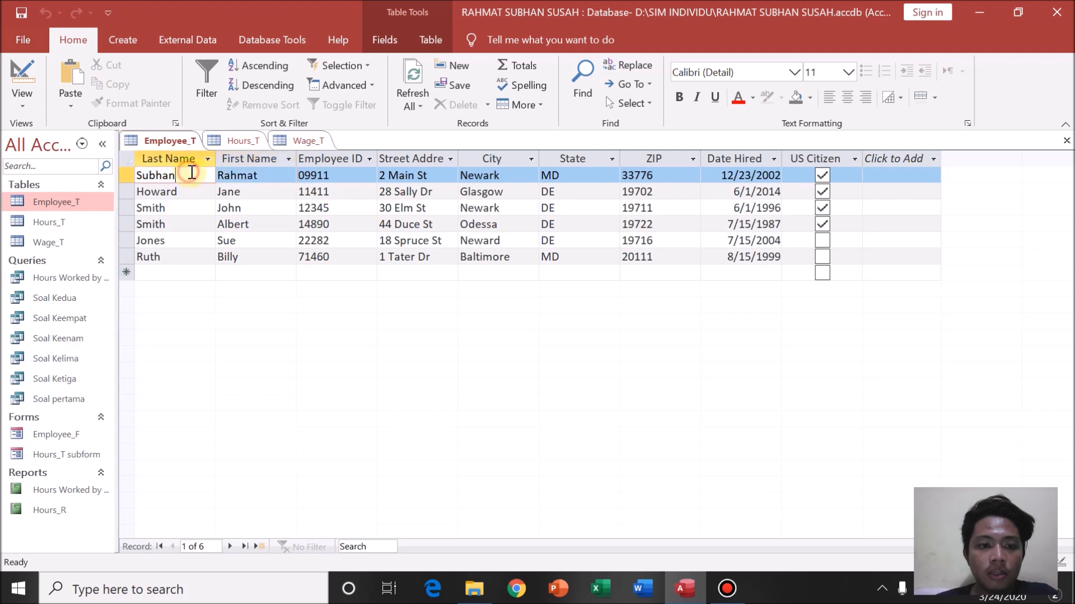
{"action": "left_click", "coordinate": [267, 174]}
{"action": "left_click", "coordinate": [182, 178]}
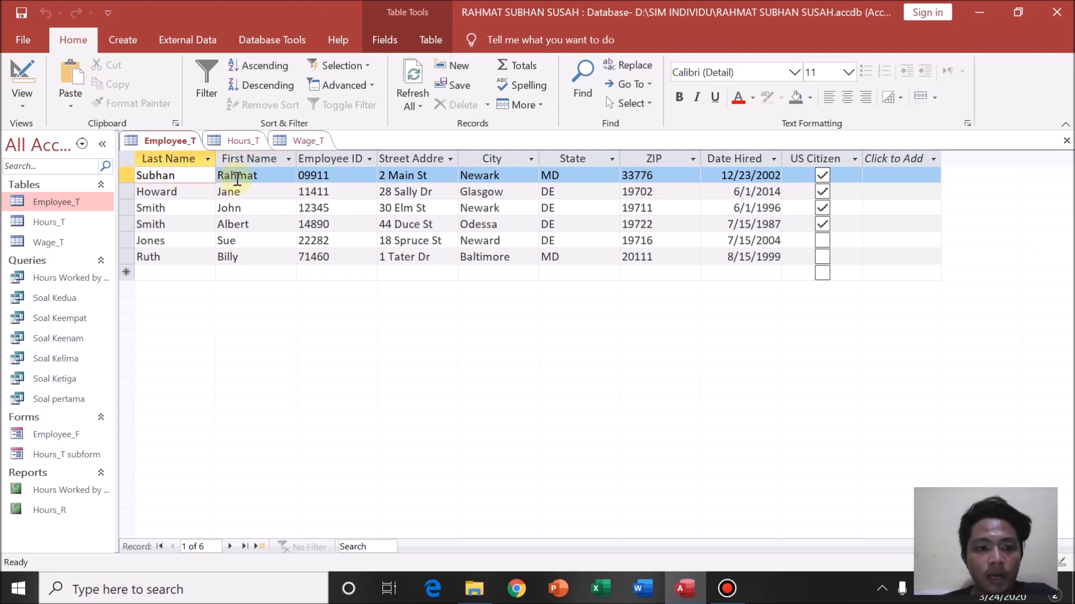
{"action": "left_click", "coordinate": [246, 177]}
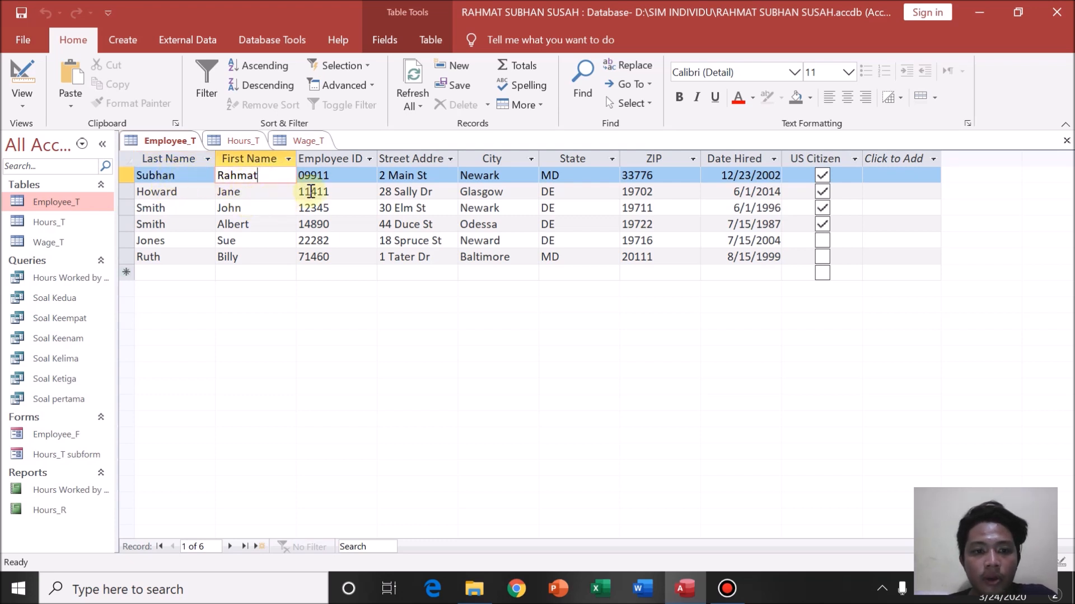
- Examine the first employee record's values from Street Address through City, State and ZIP to Date Hired
{"action": "left_click", "coordinate": [396, 175]}
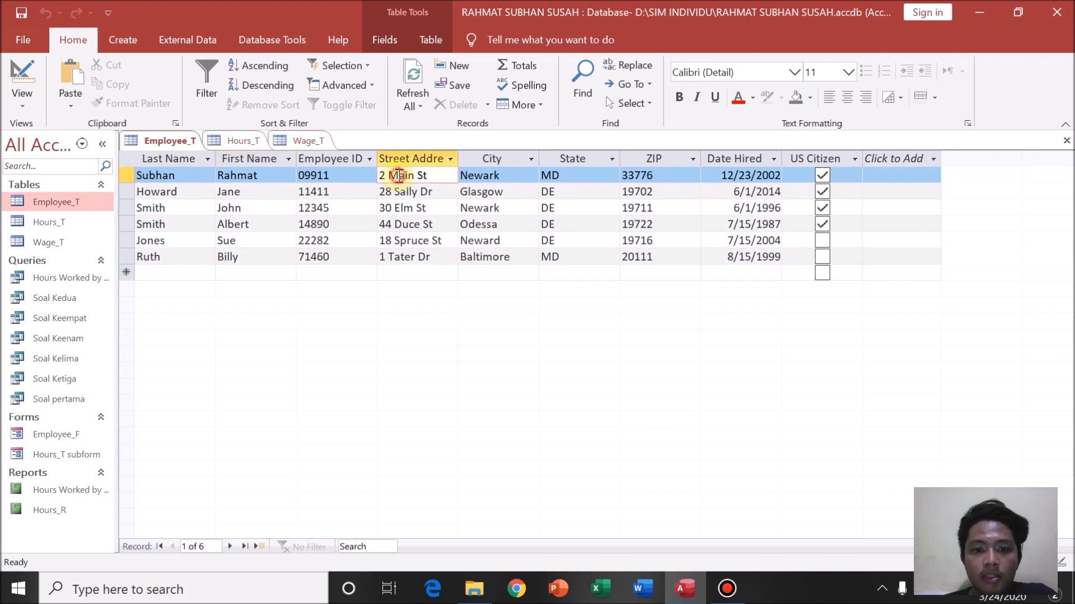
{"action": "left_click", "coordinate": [504, 176]}
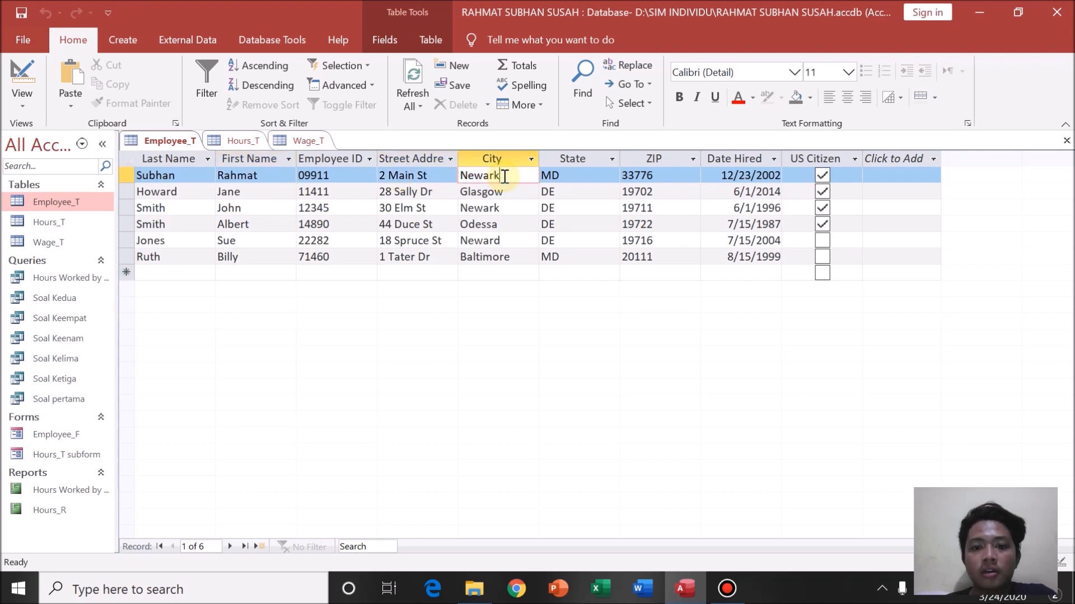
{"action": "left_click", "coordinate": [563, 176]}
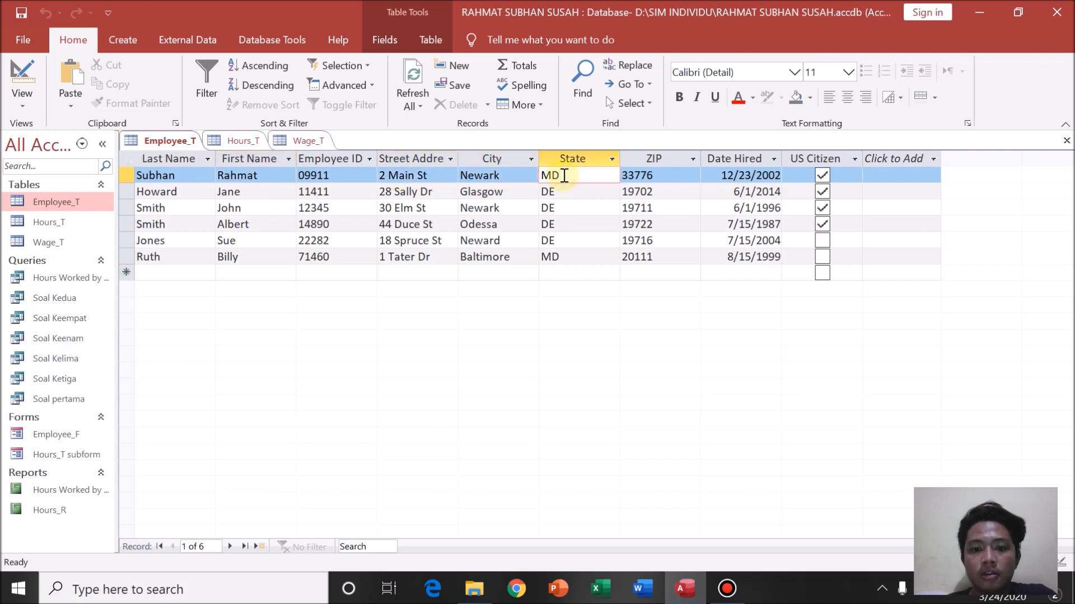
{"action": "left_click", "coordinate": [654, 159]}
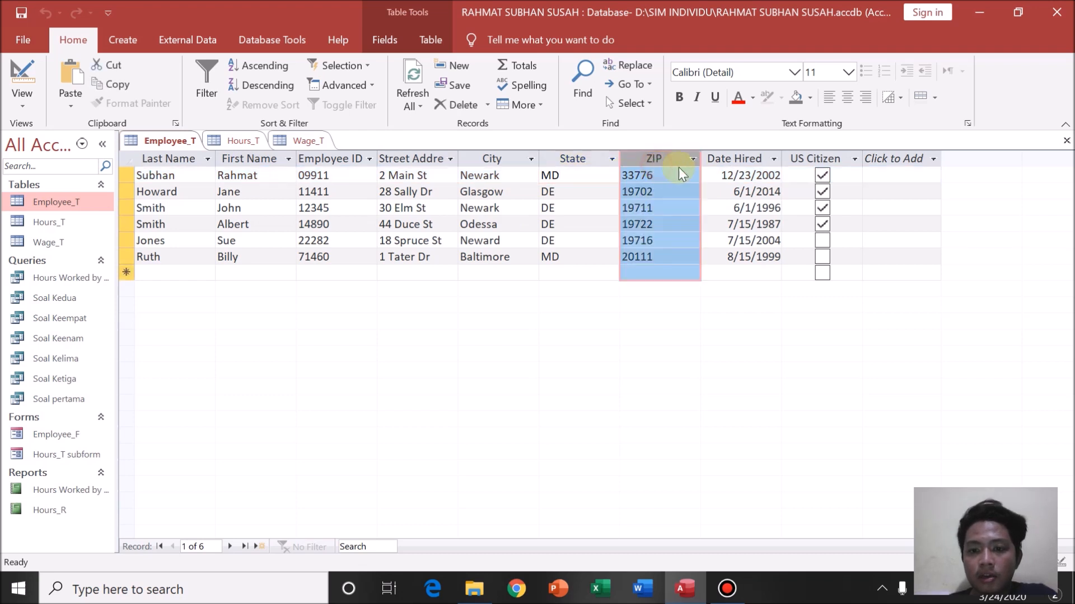
{"action": "left_click", "coordinate": [724, 174]}
- Compare the ticked and unticked US Citizen check boxes of the Employee_T records
{"action": "left_click", "coordinate": [806, 174]}
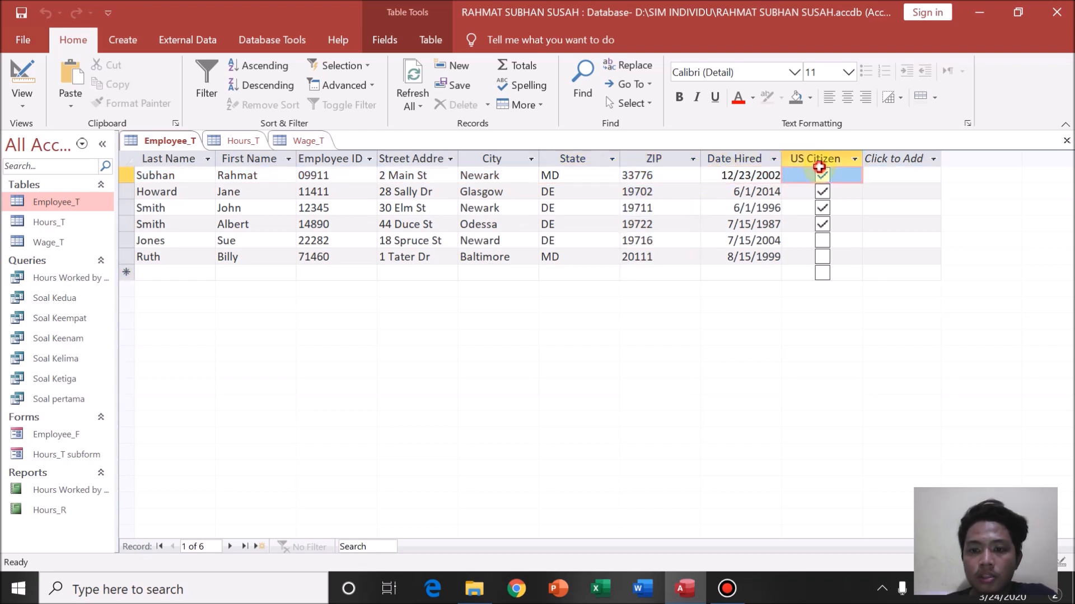
{"action": "left_click_drag", "start_coordinate": [793, 175], "coordinate": [795, 201]}
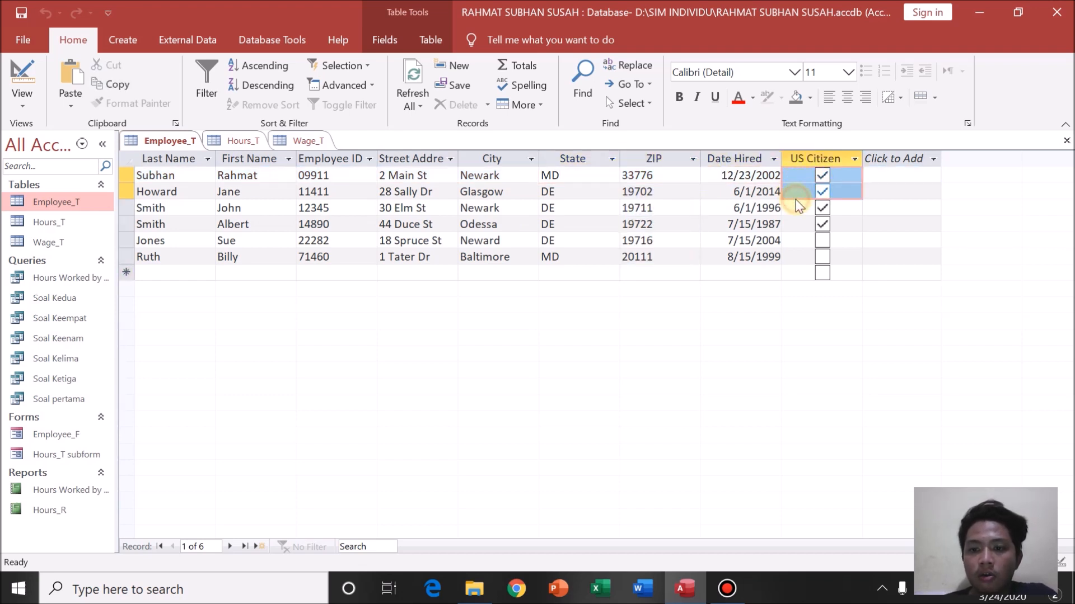
{"action": "left_click", "coordinate": [793, 245]}
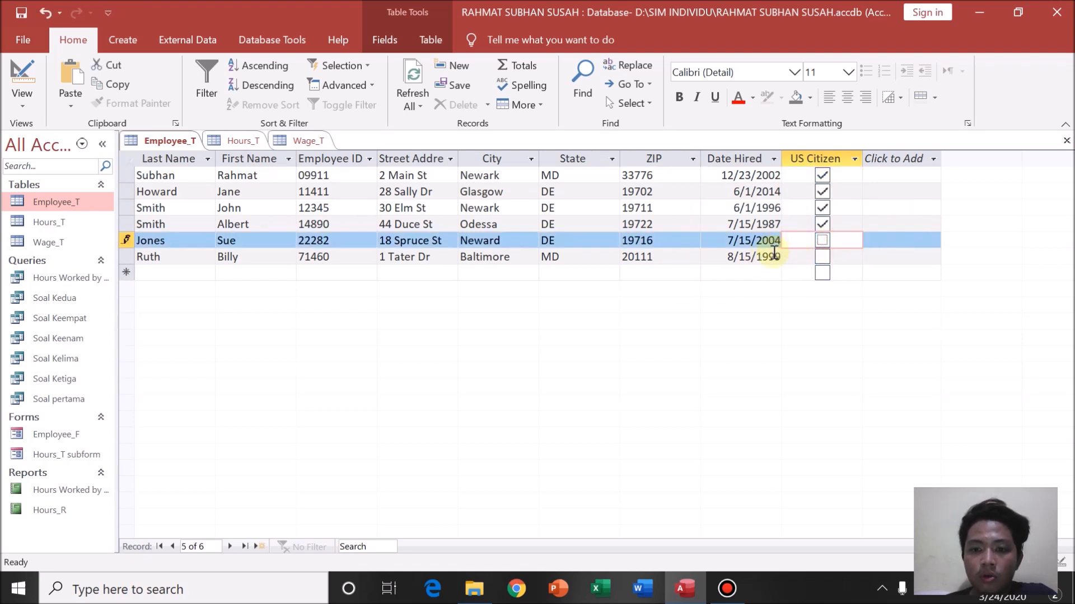
- Show Hours_T and Employee_T in Design View and examine the Employee ID primary key row of Employee_T
{"action": "left_click", "coordinate": [237, 140]}
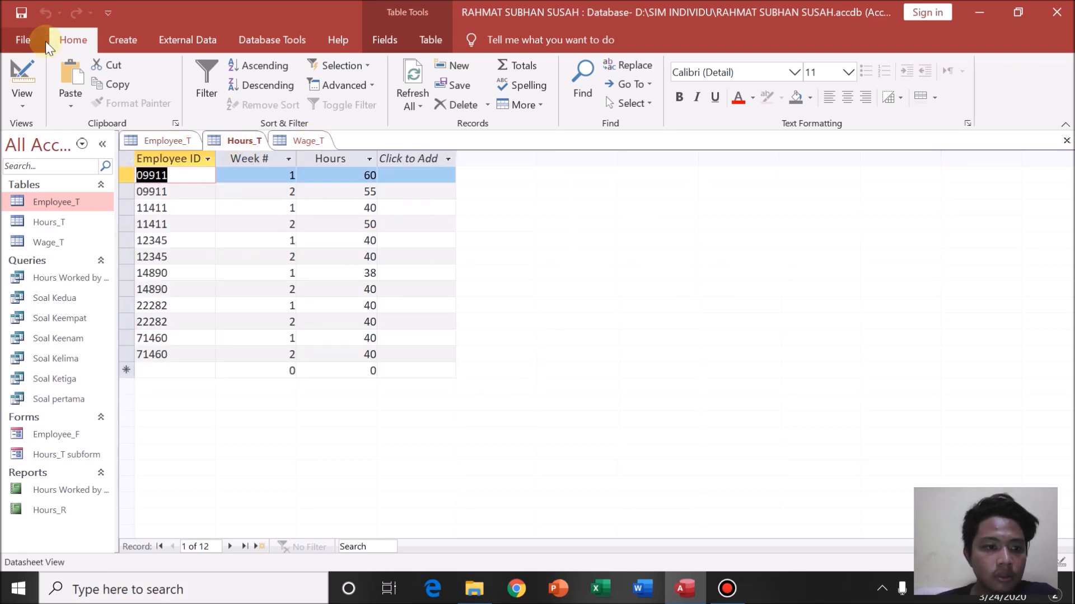
{"action": "left_click", "coordinate": [28, 74]}
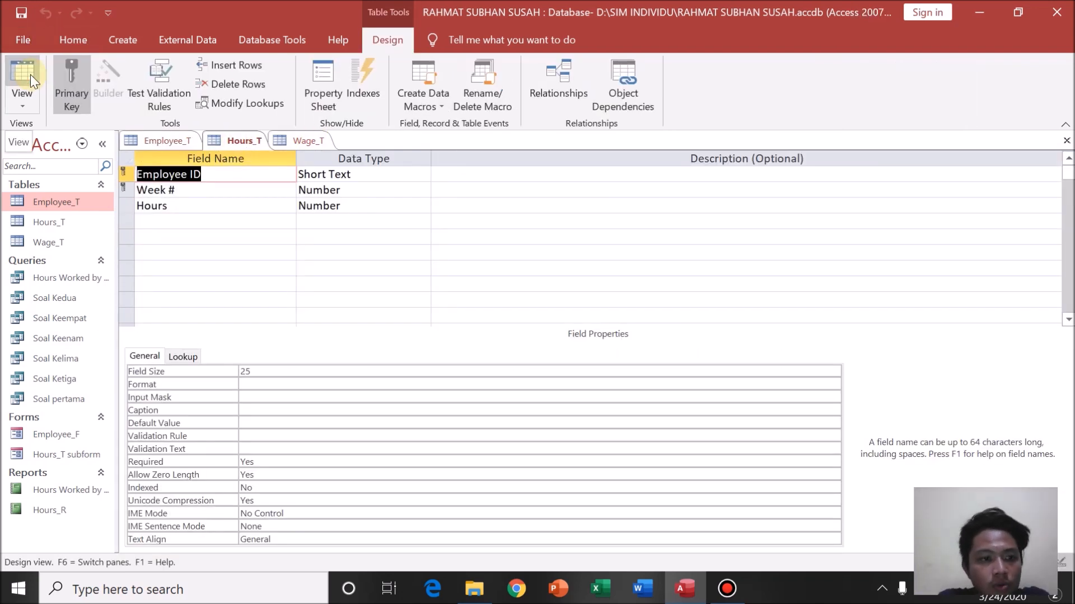
{"action": "left_click", "coordinate": [161, 140]}
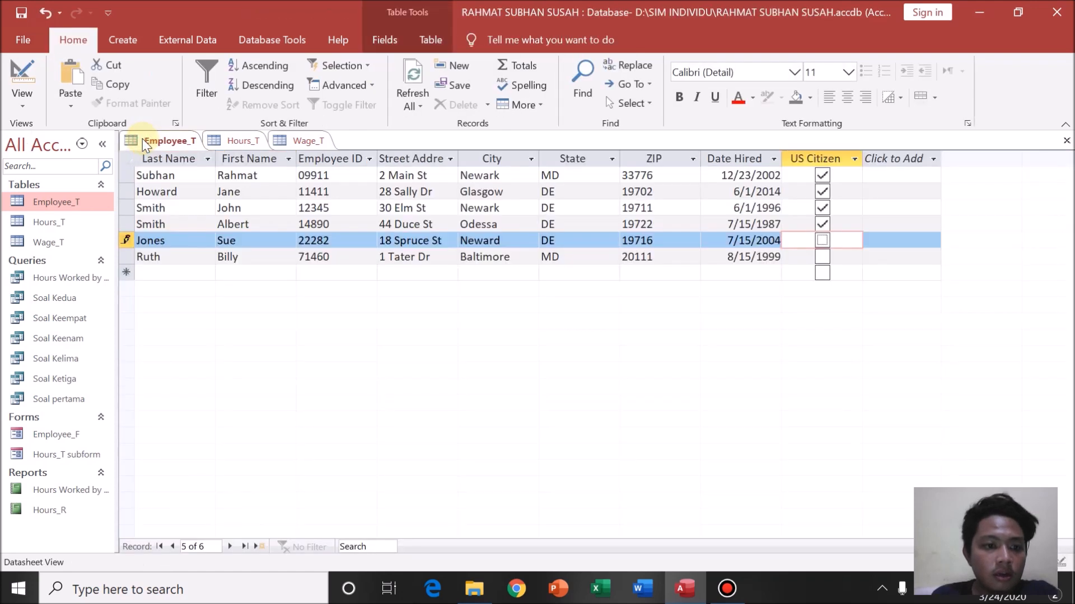
{"action": "left_click", "coordinate": [33, 89]}
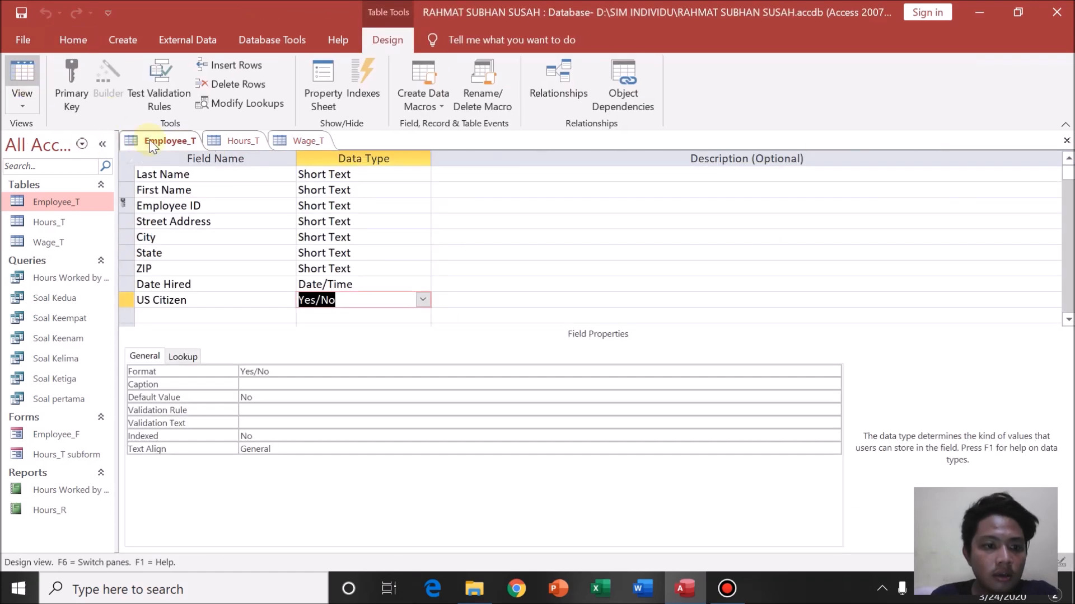
{"action": "left_click", "coordinate": [124, 204]}
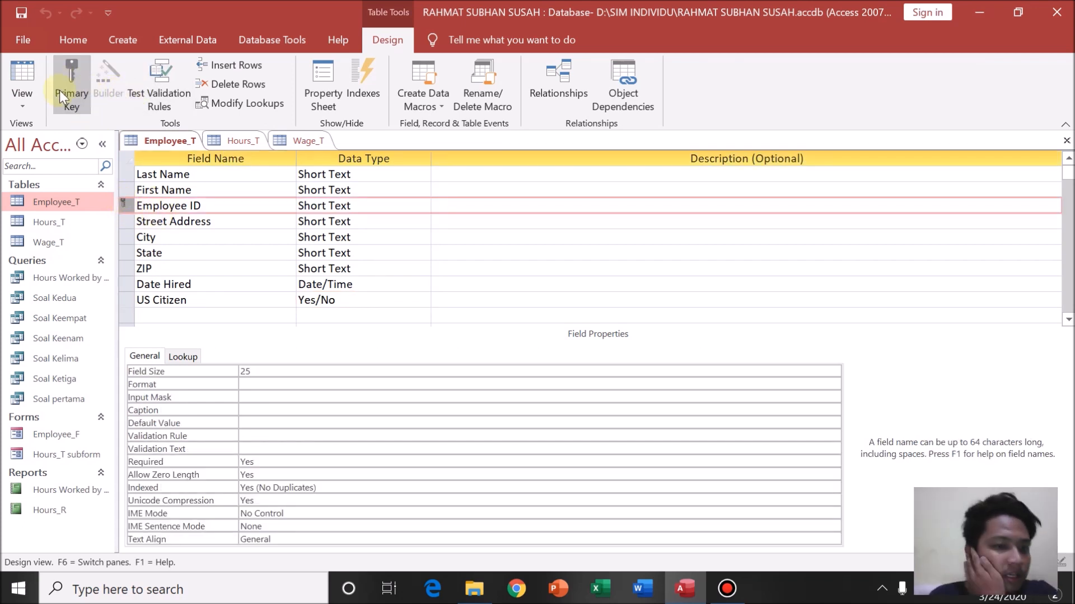
- Examine the data types of the Hours_T fields in Design View and the field size of Employee ID
{"action": "left_click", "coordinate": [234, 142]}
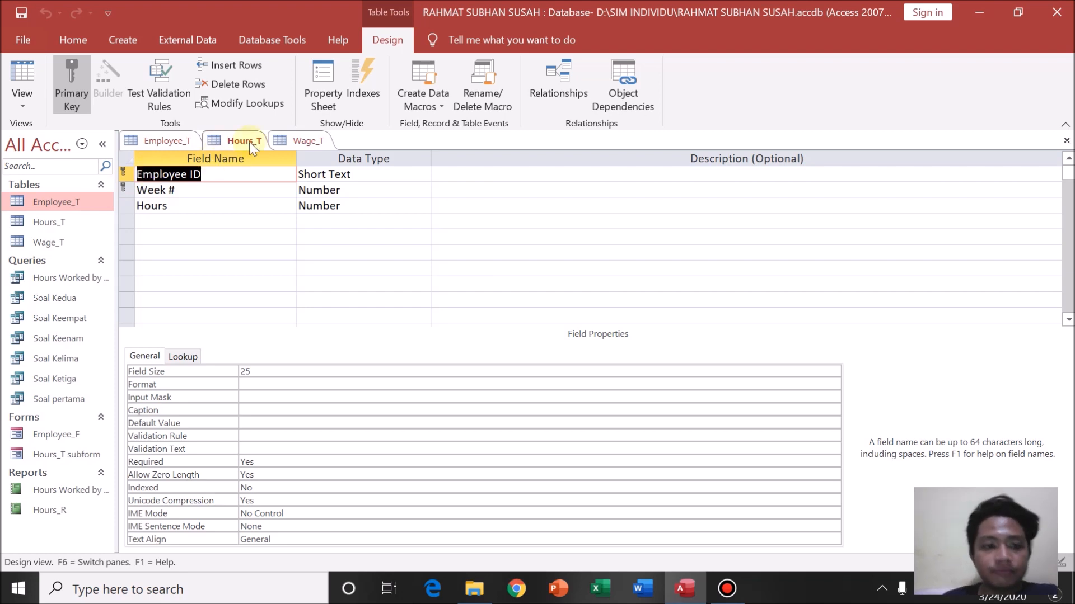
{"action": "left_click", "coordinate": [320, 177]}
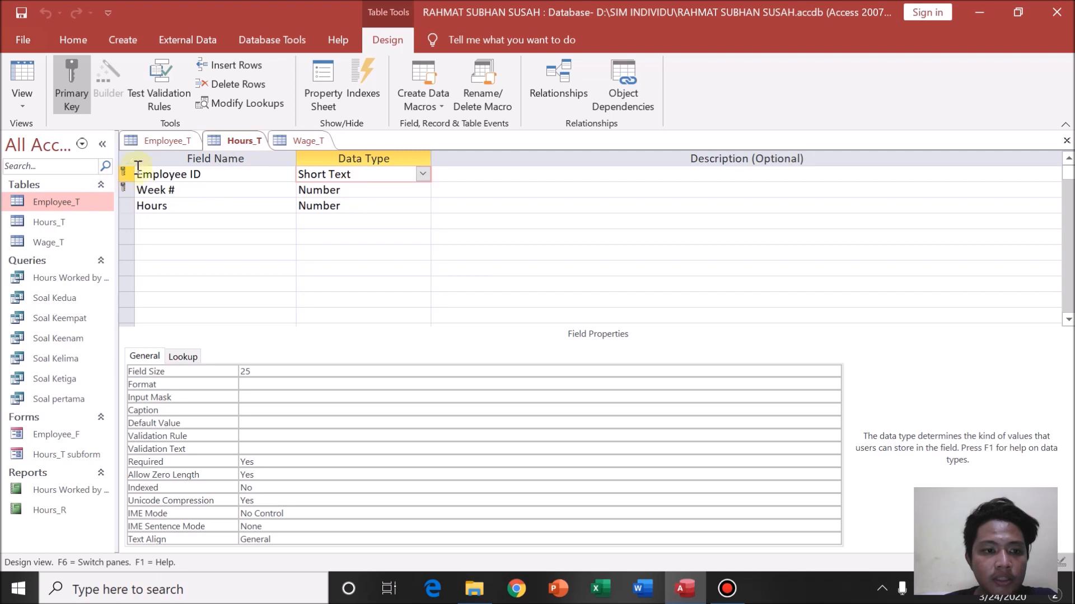
{"action": "left_click", "coordinate": [252, 367]}
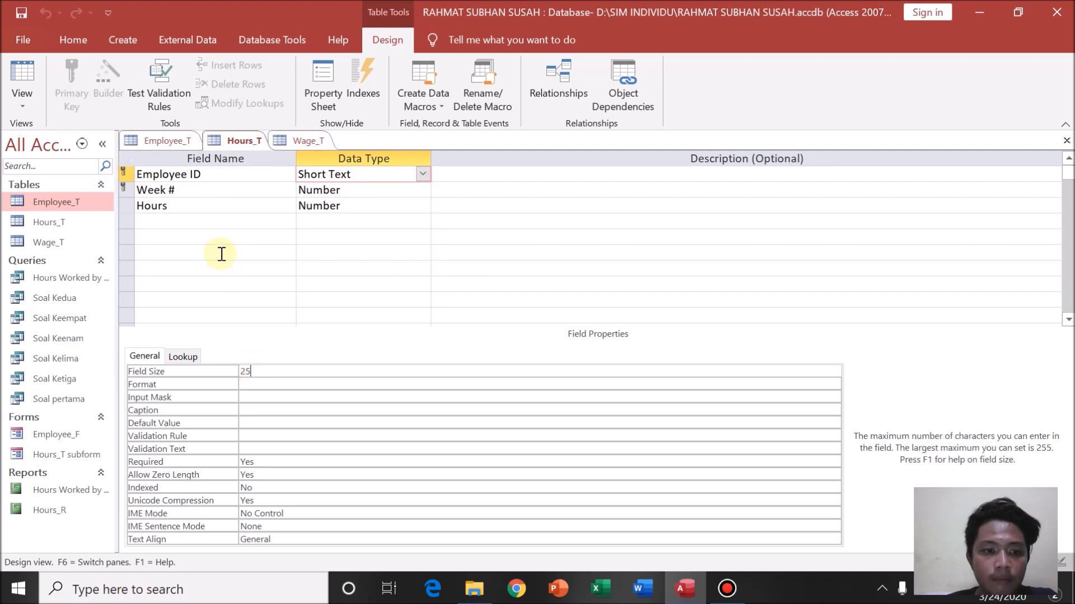
{"action": "left_click", "coordinate": [351, 192]}
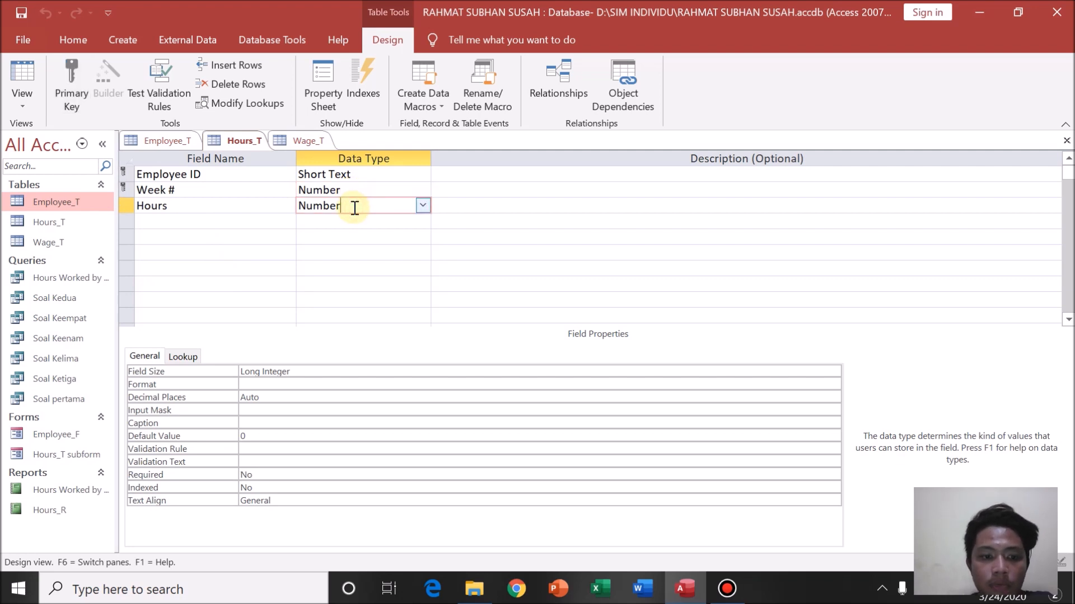
- Show Hours_T in Datasheet View and examine the Employee ID and Week # values of its first records
{"action": "left_click", "coordinate": [311, 142]}
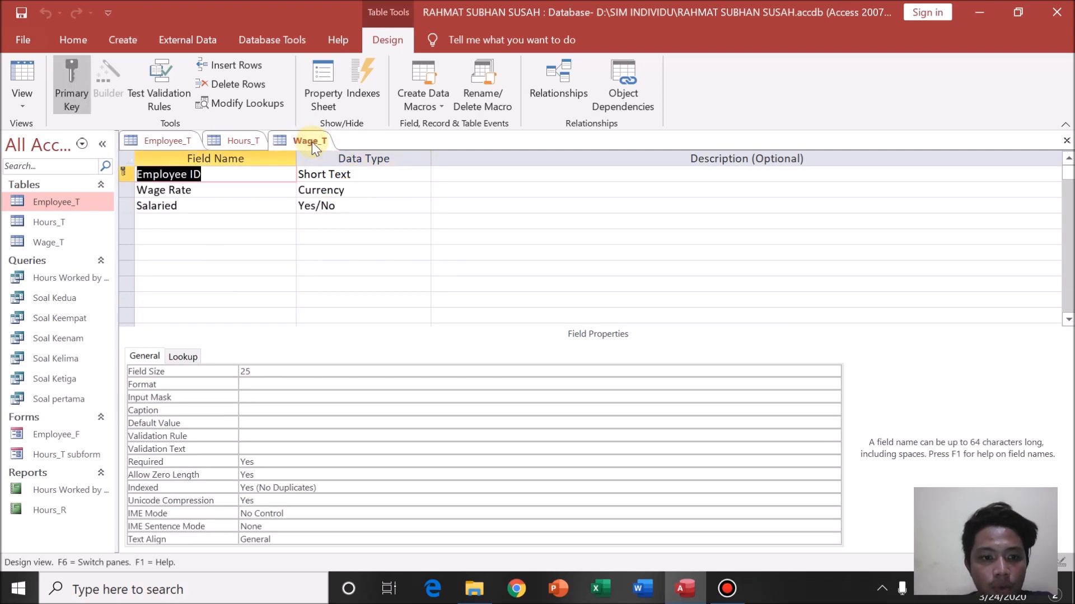
{"action": "left_click", "coordinate": [217, 140]}
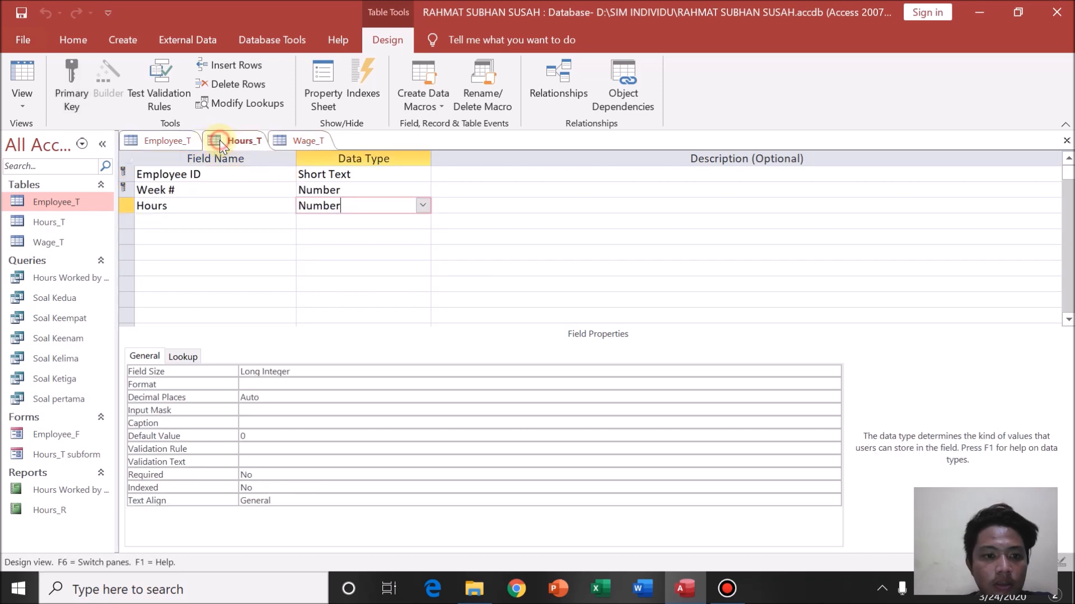
{"action": "left_click", "coordinate": [24, 71]}
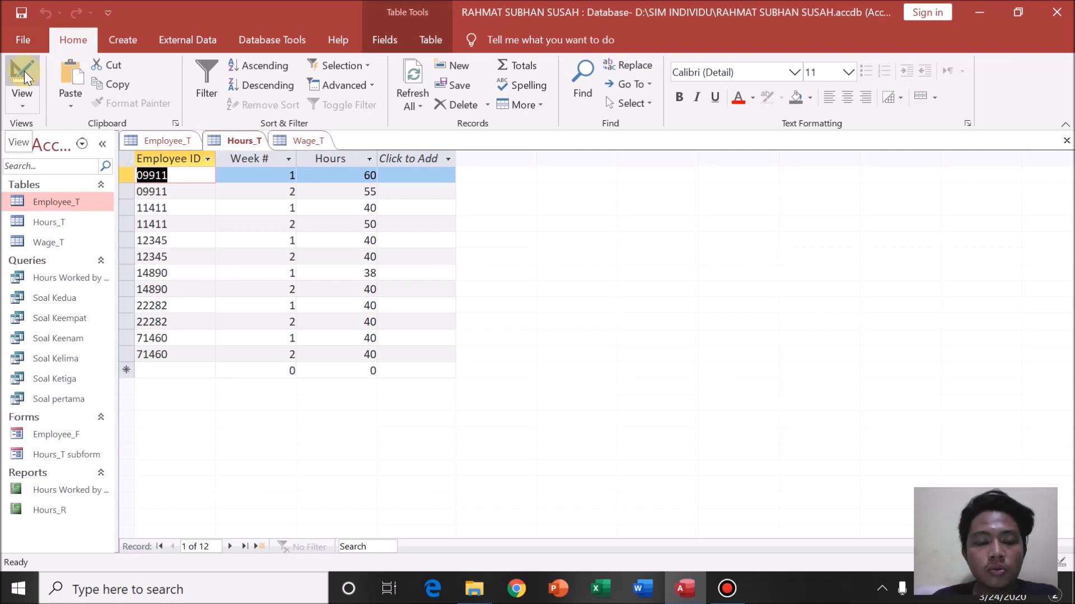
{"action": "left_click_drag", "start_coordinate": [168, 175], "coordinate": [155, 178]}
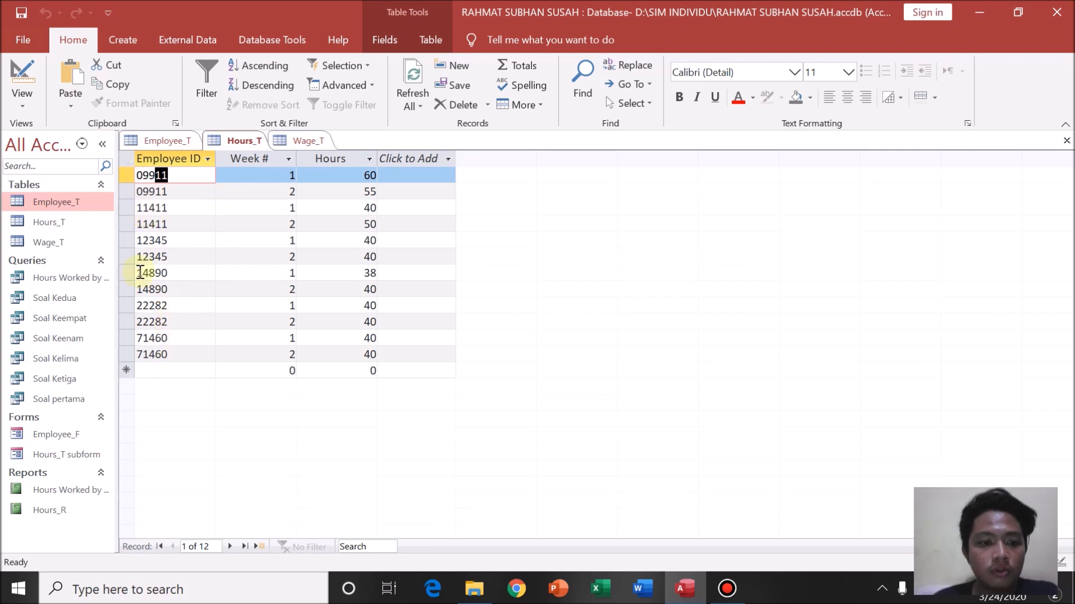
{"action": "left_click", "coordinate": [257, 175]}
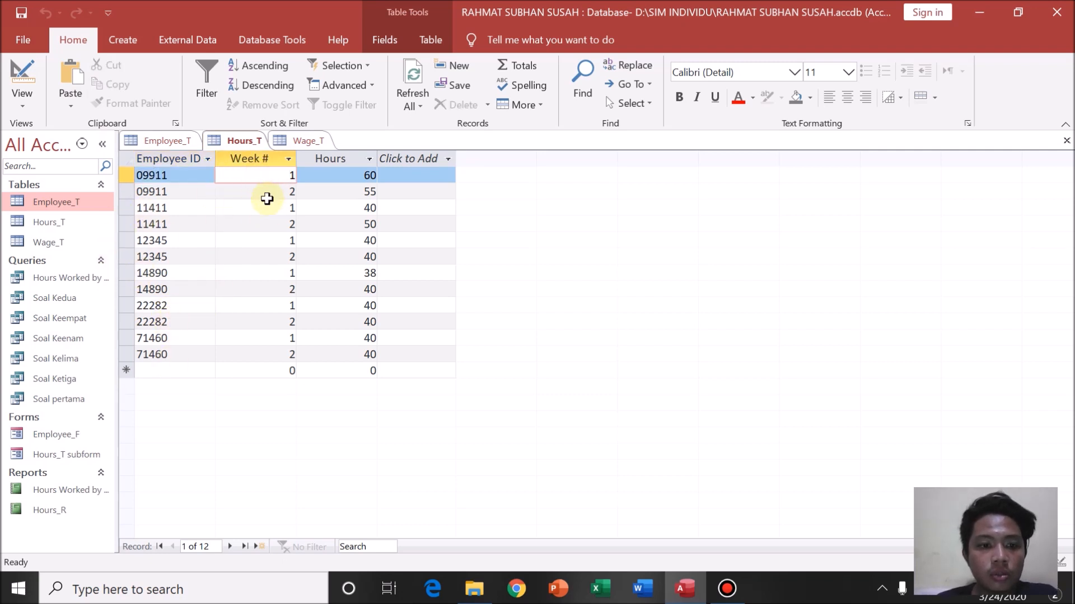
{"action": "left_click", "coordinate": [280, 176]}
{"action": "left_click", "coordinate": [283, 192]}
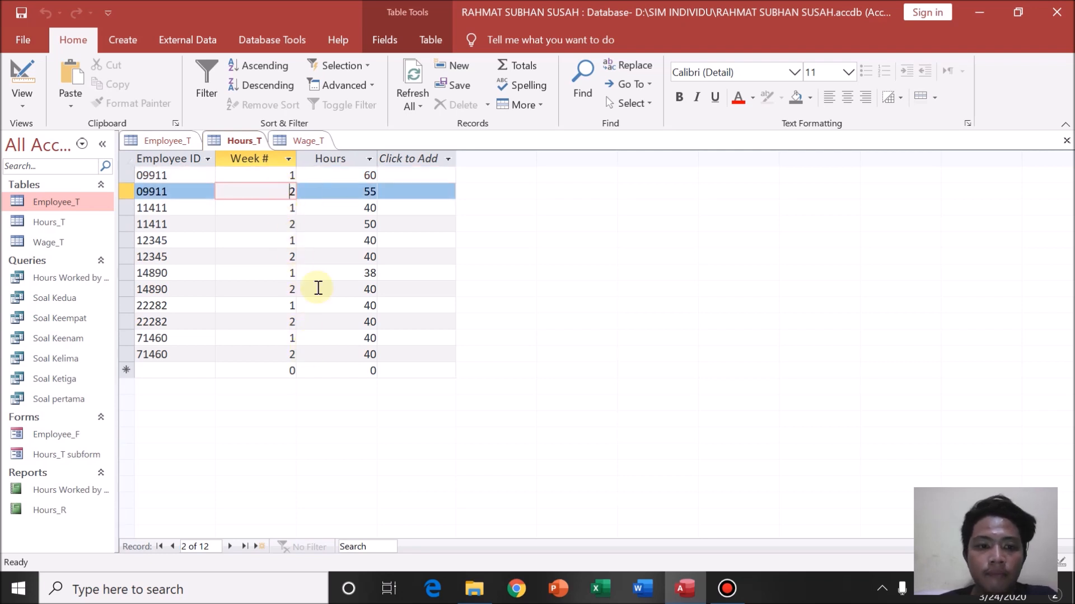
- Examine the Hours values from the first to the last record of Hours_T
{"action": "left_click", "coordinate": [353, 176]}
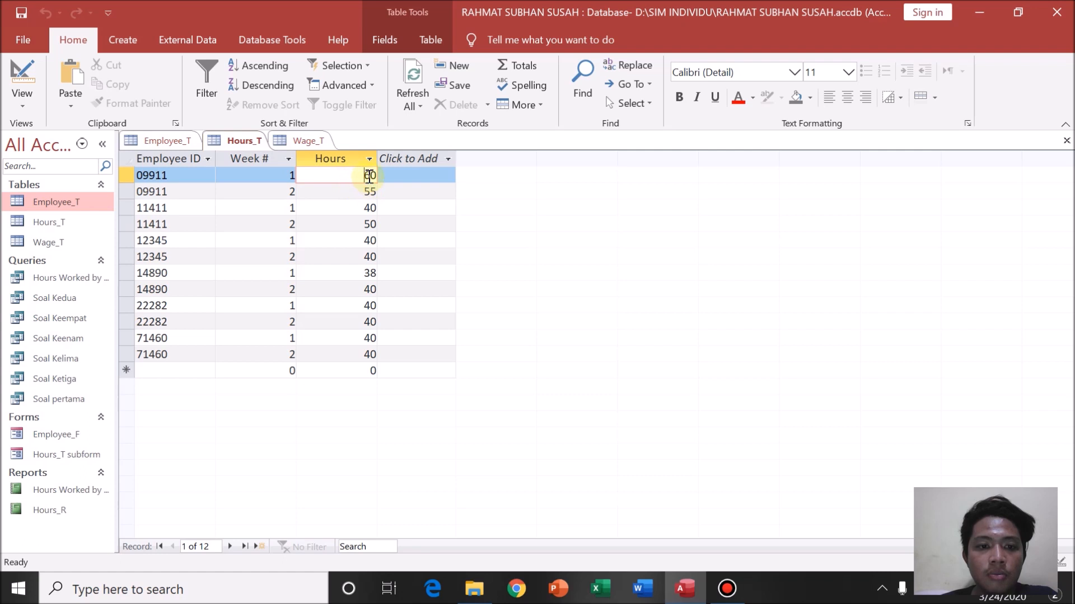
{"action": "left_click_drag", "start_coordinate": [362, 176], "coordinate": [354, 348]}
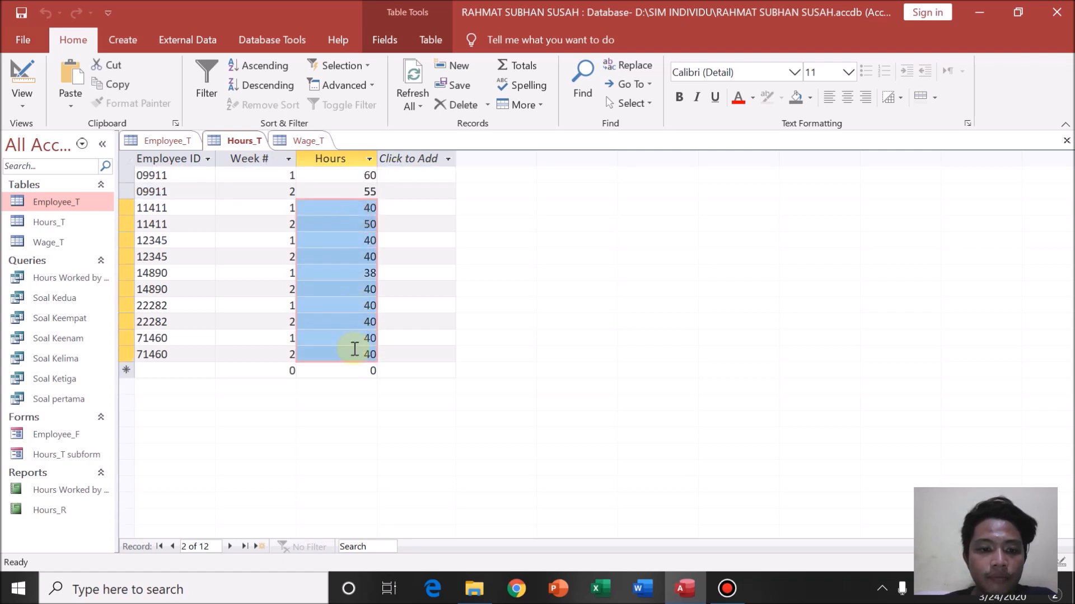
{"action": "left_click", "coordinate": [385, 190]}
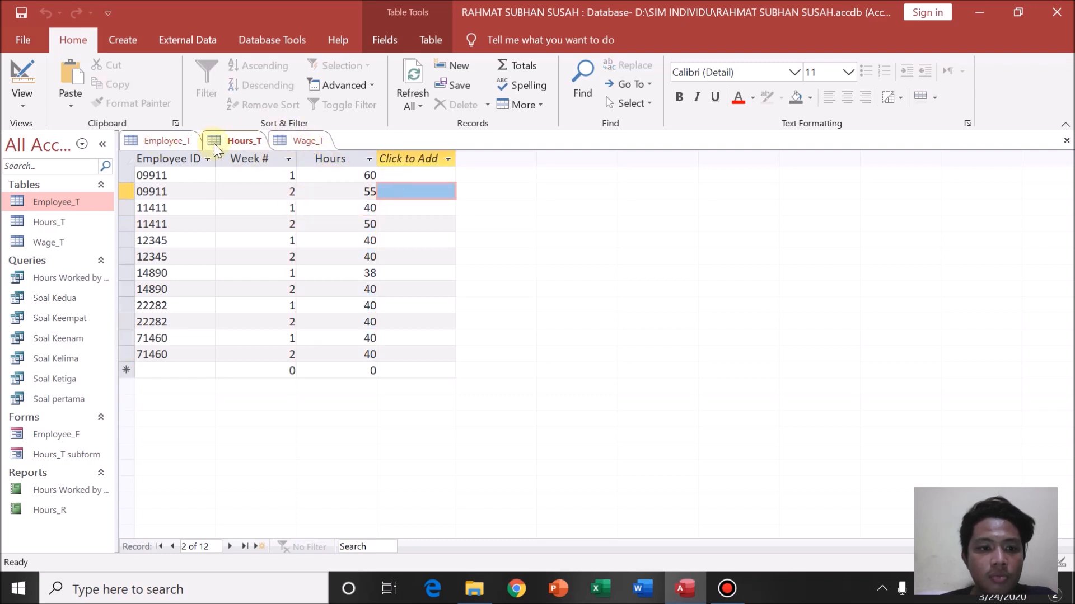
- Return Hours_T to Design View and examine its primary key on the Employee ID and Week # fields
{"action": "left_click", "coordinate": [315, 142]}
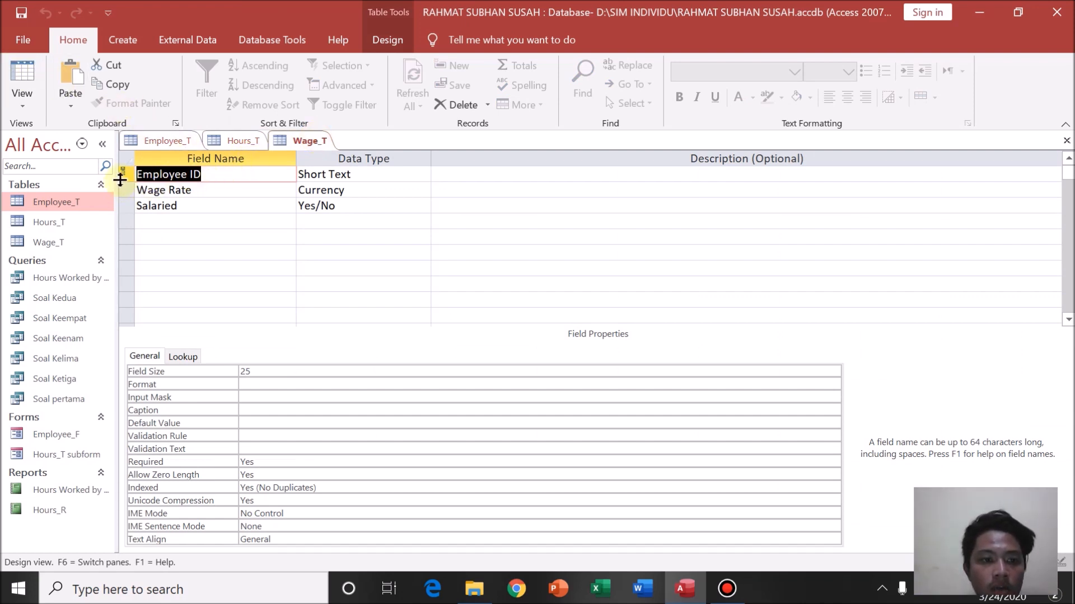
{"action": "left_click", "coordinate": [253, 143]}
{"action": "left_click", "coordinate": [8, 84]}
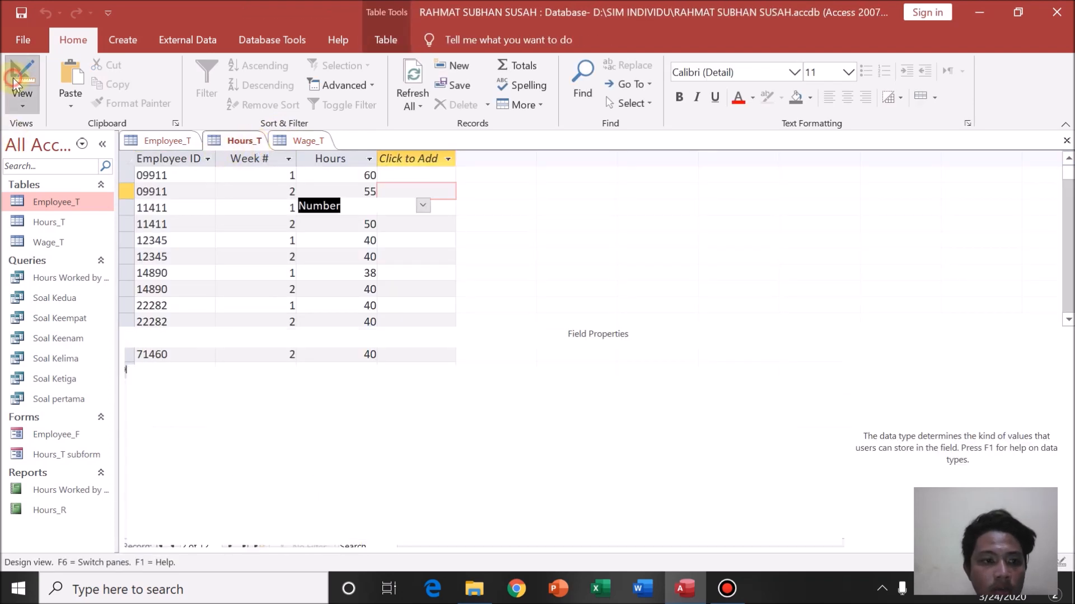
{"action": "mouse_move", "coordinate": [127, 170]}
{"action": "left_mouse_down"}
{"action": "mouse_move", "coordinate": [128, 196]}
{"action": "mouse_move", "coordinate": [124, 183]}
{"action": "left_mouse_up"}
- Switch to the Wage_T design and examine the Employee ID field and its data type
{"action": "left_click", "coordinate": [292, 141]}
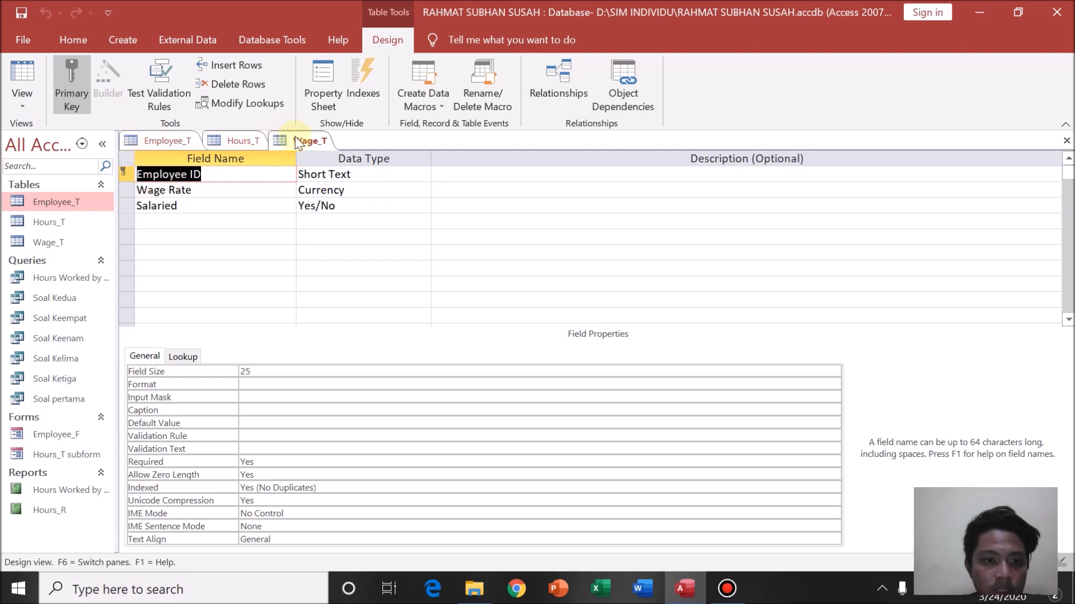
{"action": "left_click", "coordinate": [197, 178]}
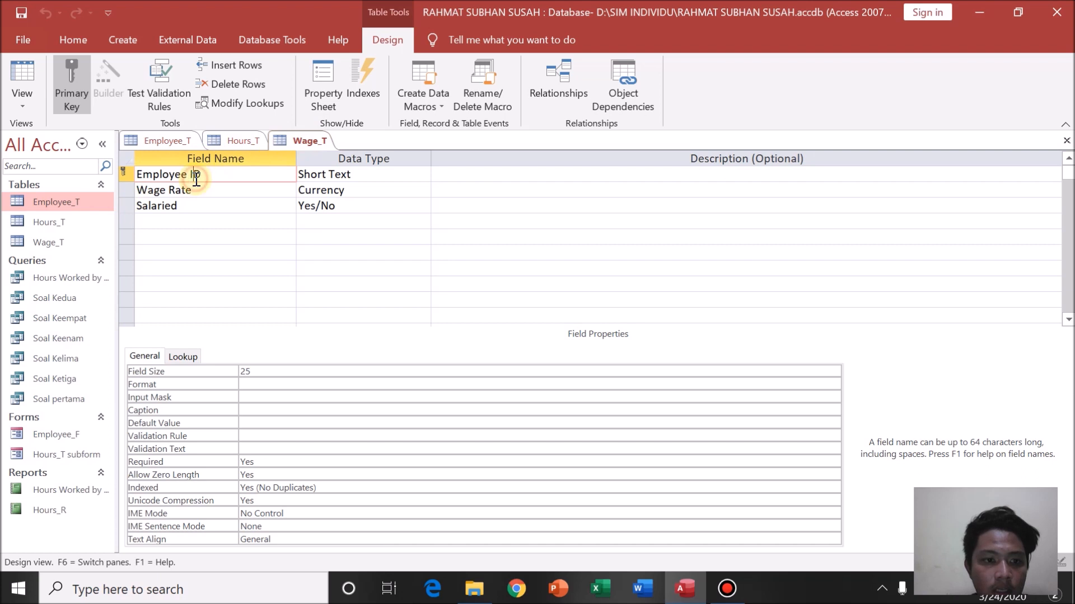
{"action": "left_click", "coordinate": [341, 175]}
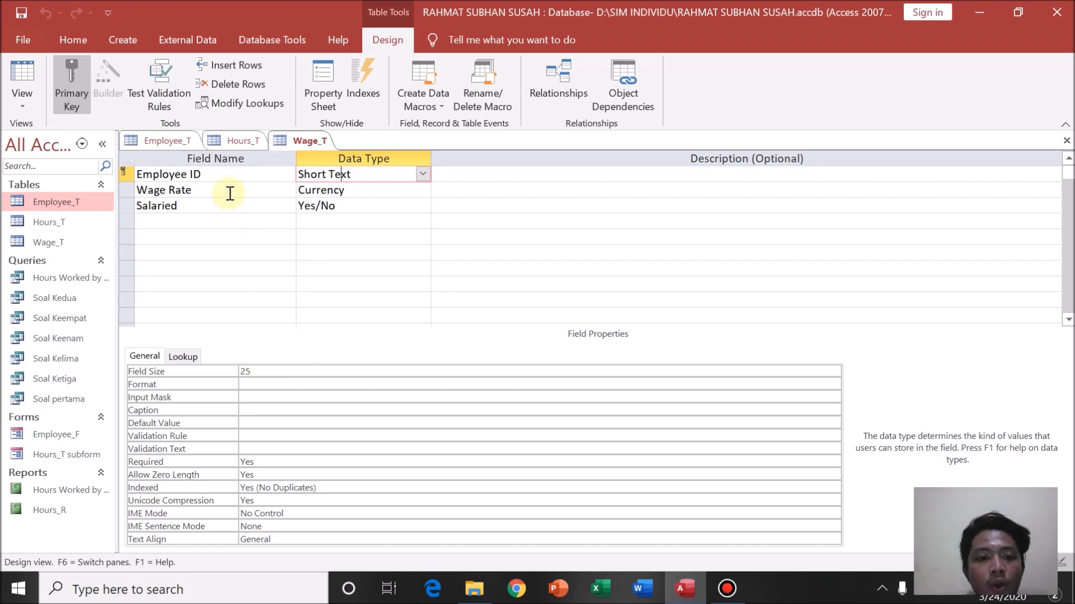
- Choose the Currency format for the Wage Rate field and examine the data type of the Salaried field
{"action": "left_click", "coordinate": [335, 192]}
{"action": "left_click", "coordinate": [799, 372]}
{"action": "left_click", "coordinate": [838, 371]}
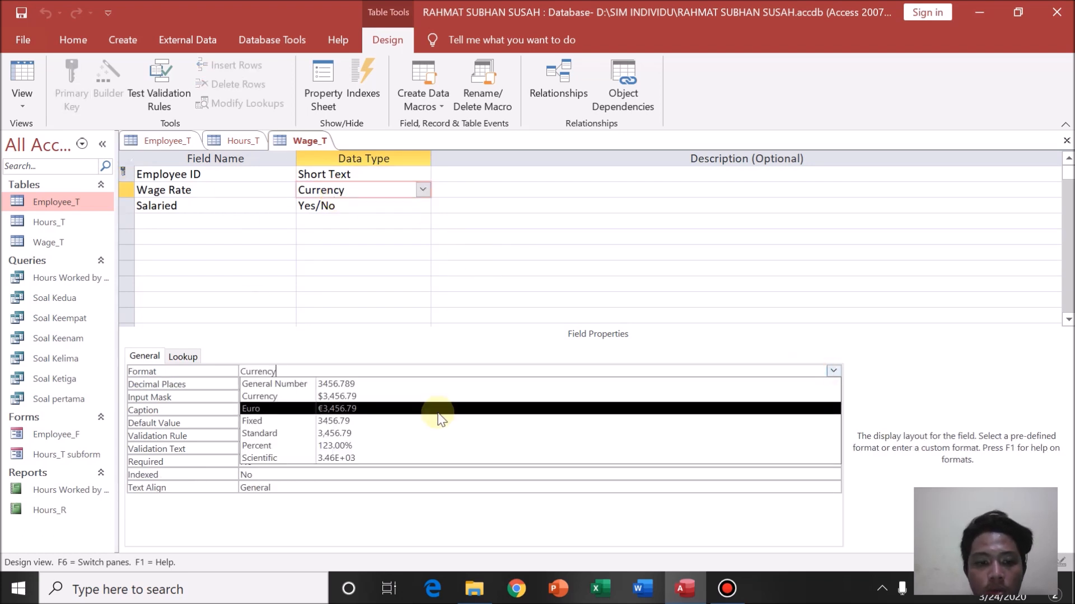
{"action": "left_click", "coordinate": [334, 398]}
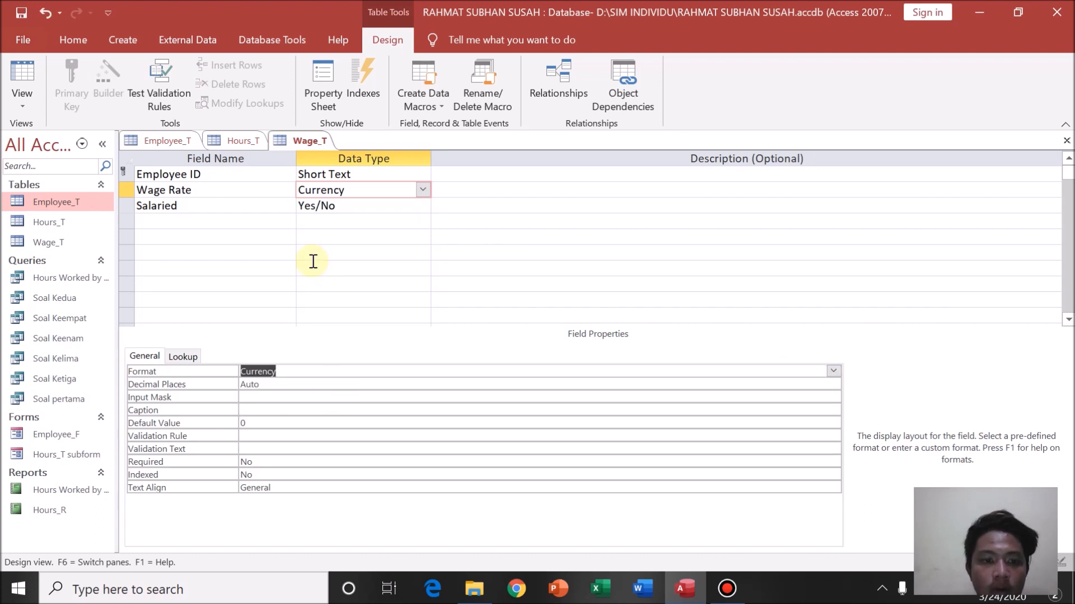
{"action": "left_click", "coordinate": [343, 206]}
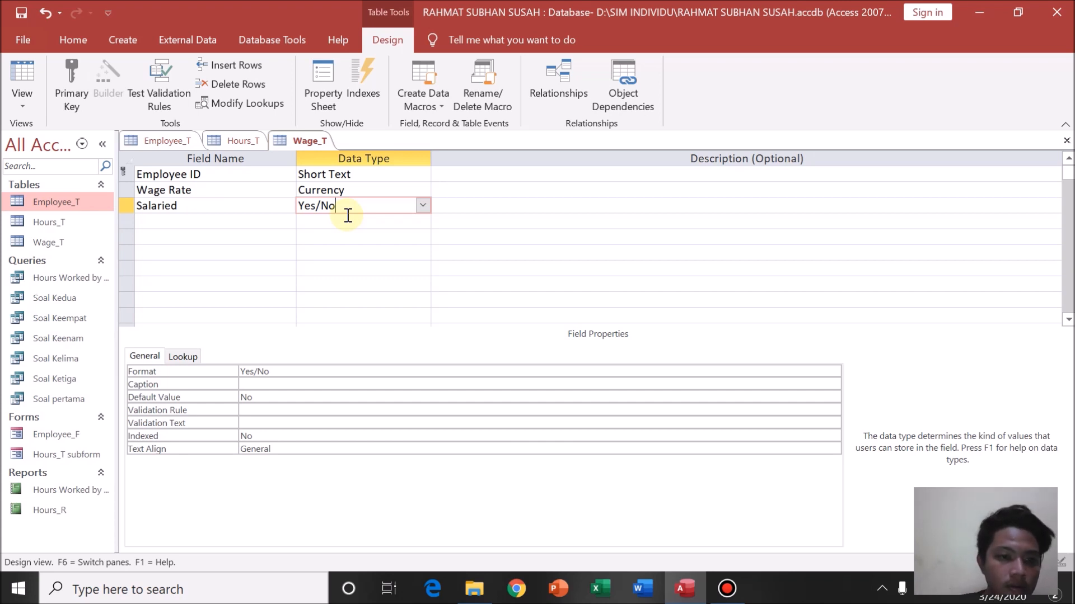
- Create a new query in Design View with the Employee_T table as its source
{"action": "left_click", "coordinate": [126, 40]}
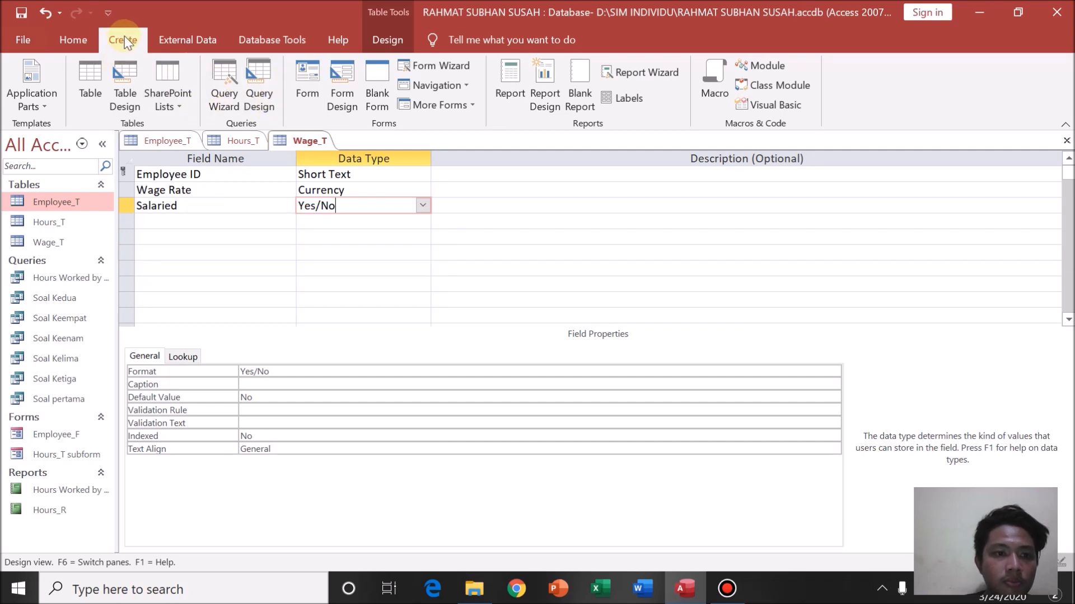
{"action": "left_click", "coordinate": [261, 81]}
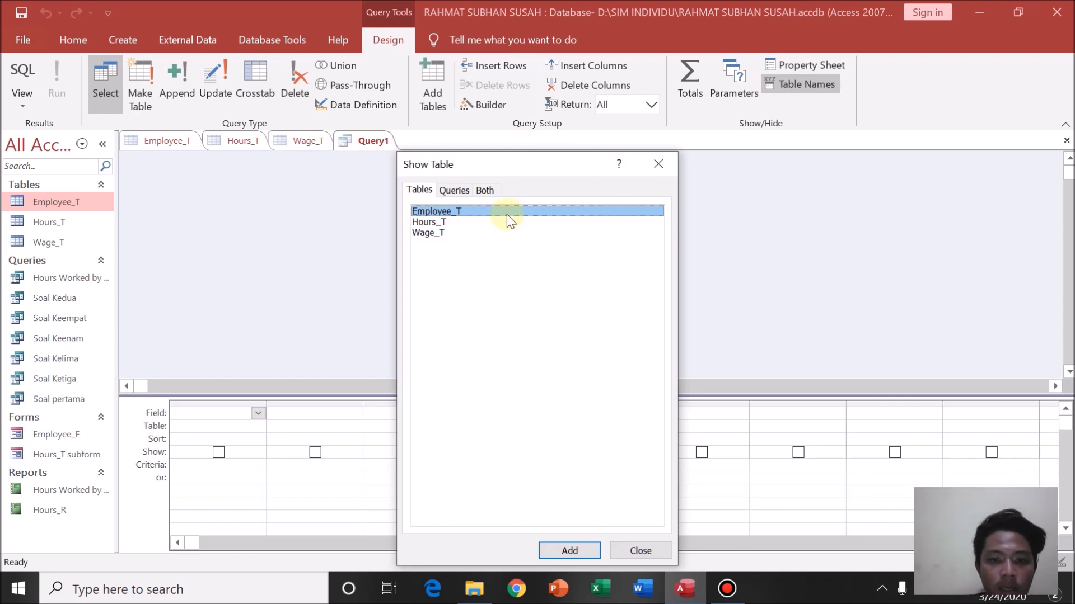
{"action": "left_click", "coordinate": [563, 546]}
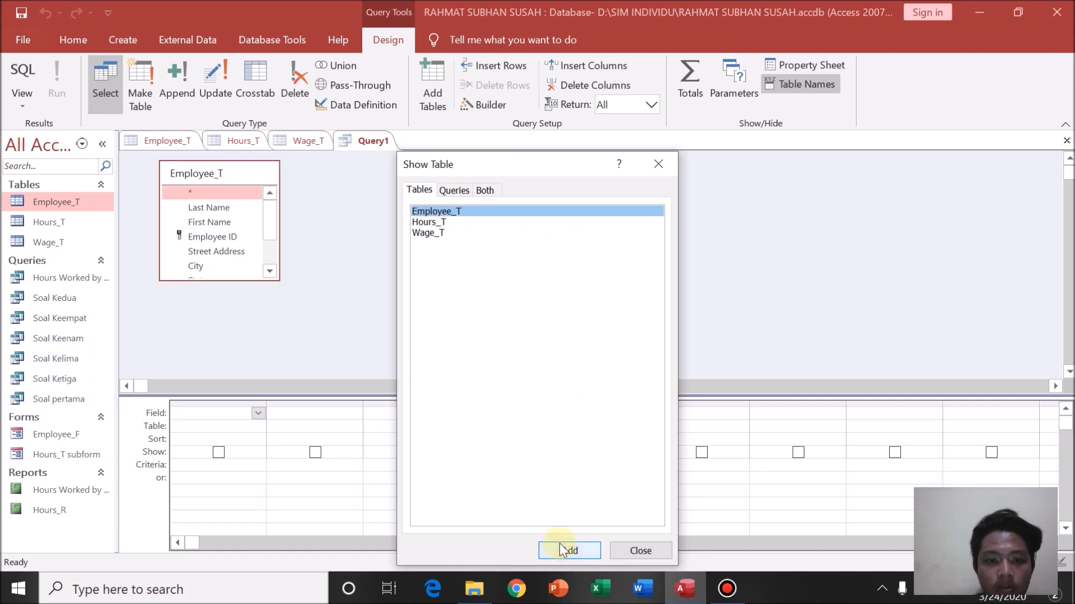
{"action": "left_click", "coordinate": [660, 166]}
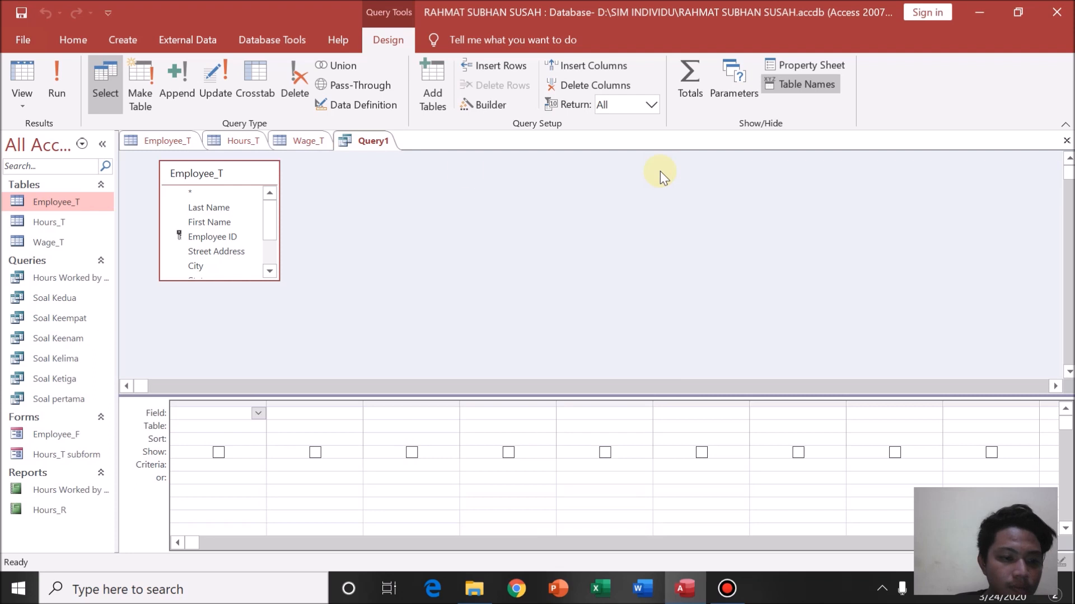
- Add the Employee ID, Last Name, State and Date Hired fields from Employee_T to the query grid
{"action": "left_click", "coordinate": [257, 413]}
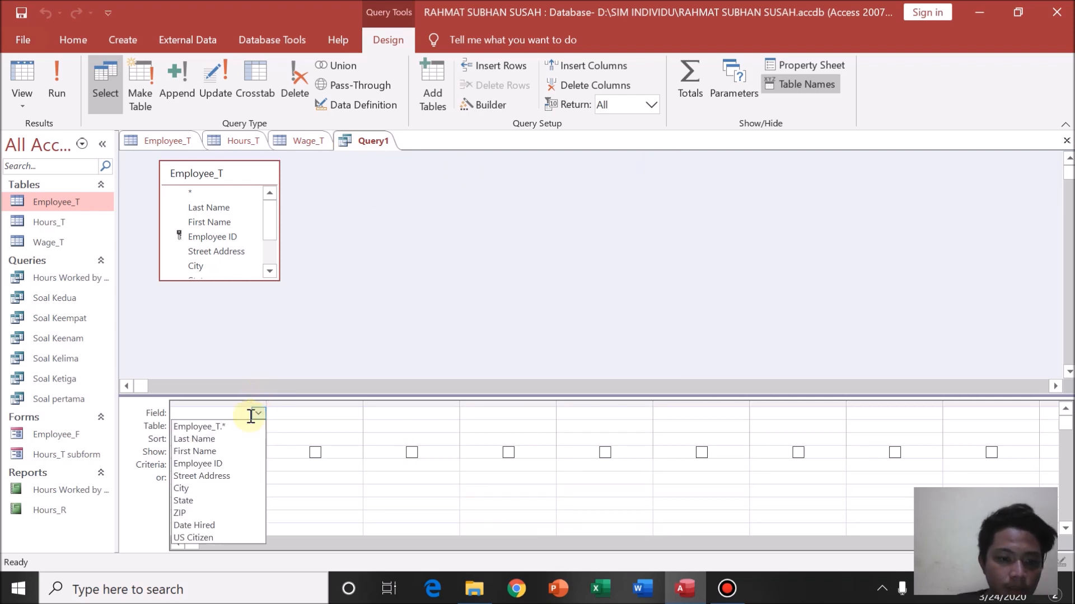
{"action": "left_click", "coordinate": [224, 463]}
{"action": "left_click", "coordinate": [329, 414]}
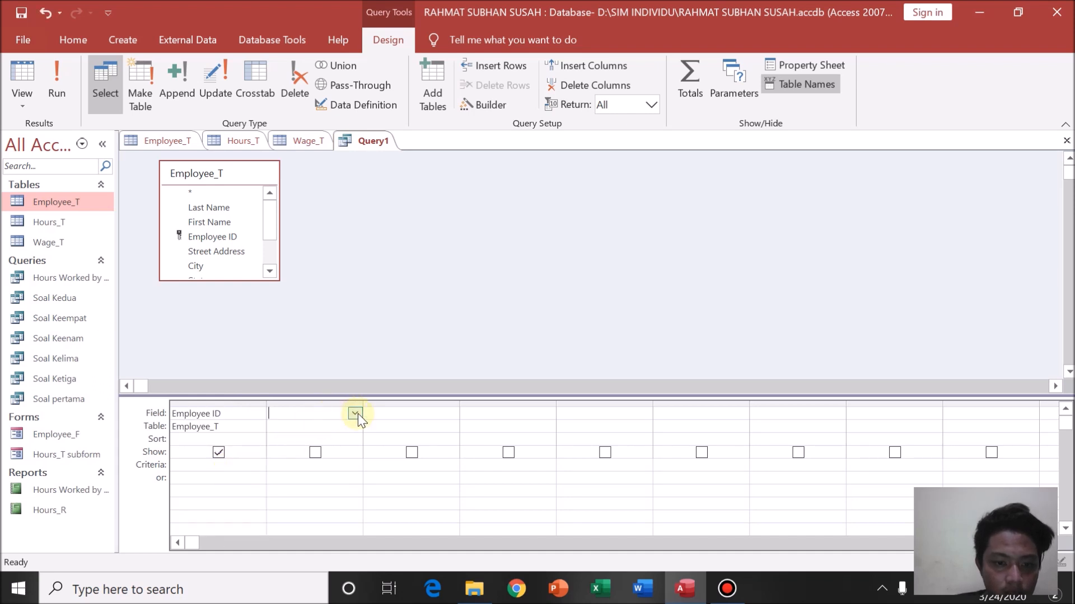
{"action": "left_click", "coordinate": [356, 414]}
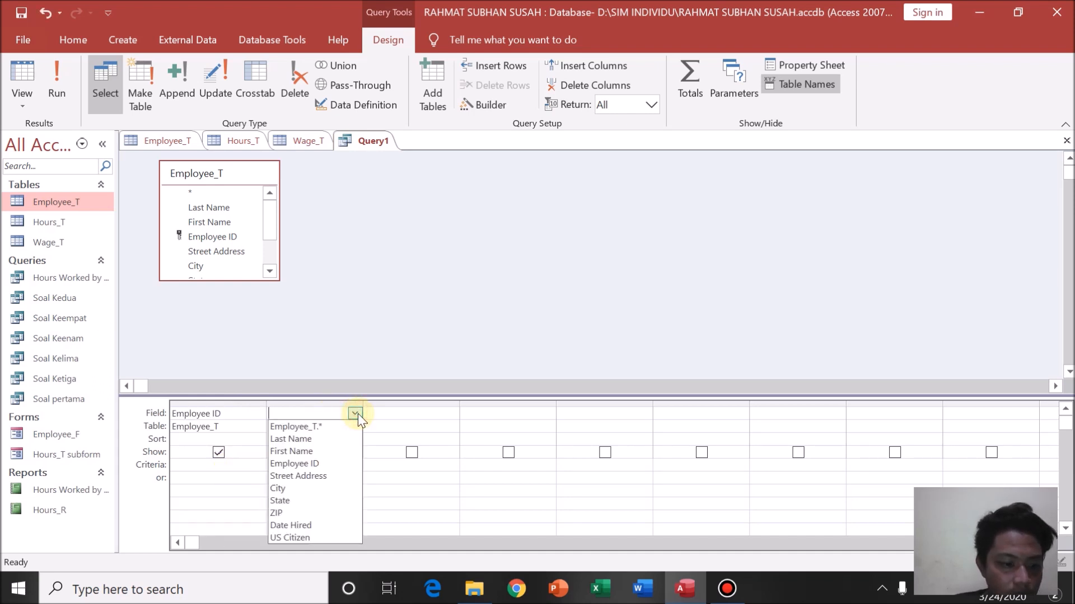
{"action": "left_click", "coordinate": [347, 439]}
{"action": "left_click", "coordinate": [413, 415]}
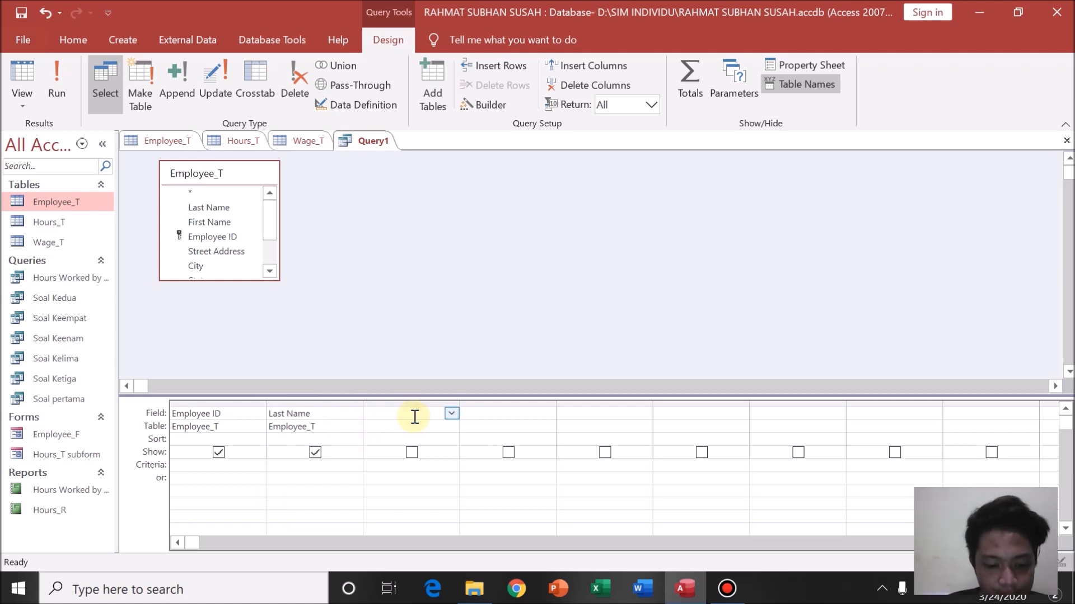
{"action": "left_click", "coordinate": [451, 413]}
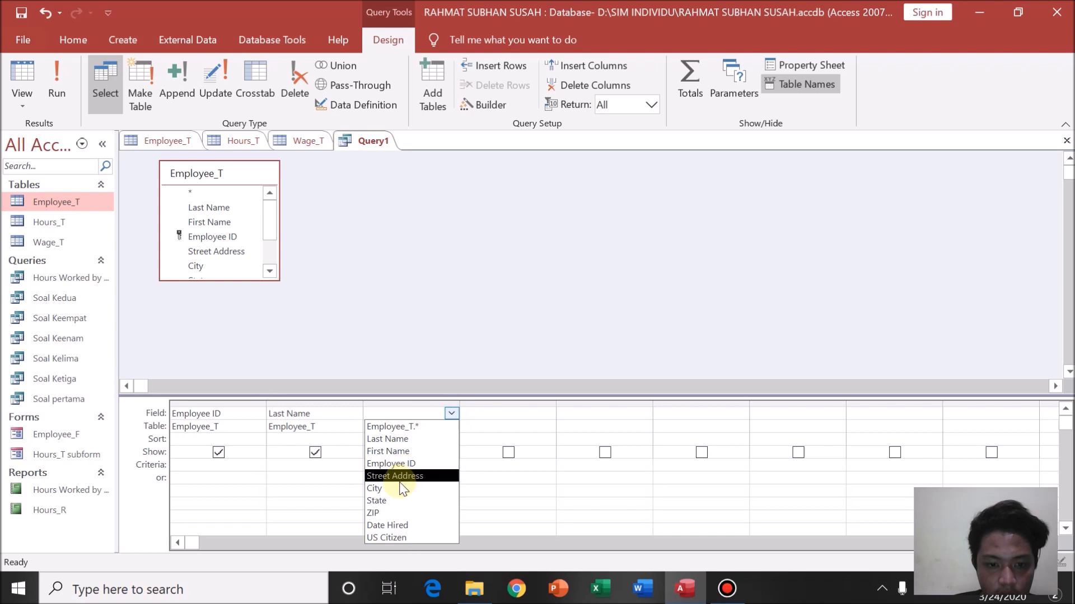
{"action": "left_click", "coordinate": [386, 501]}
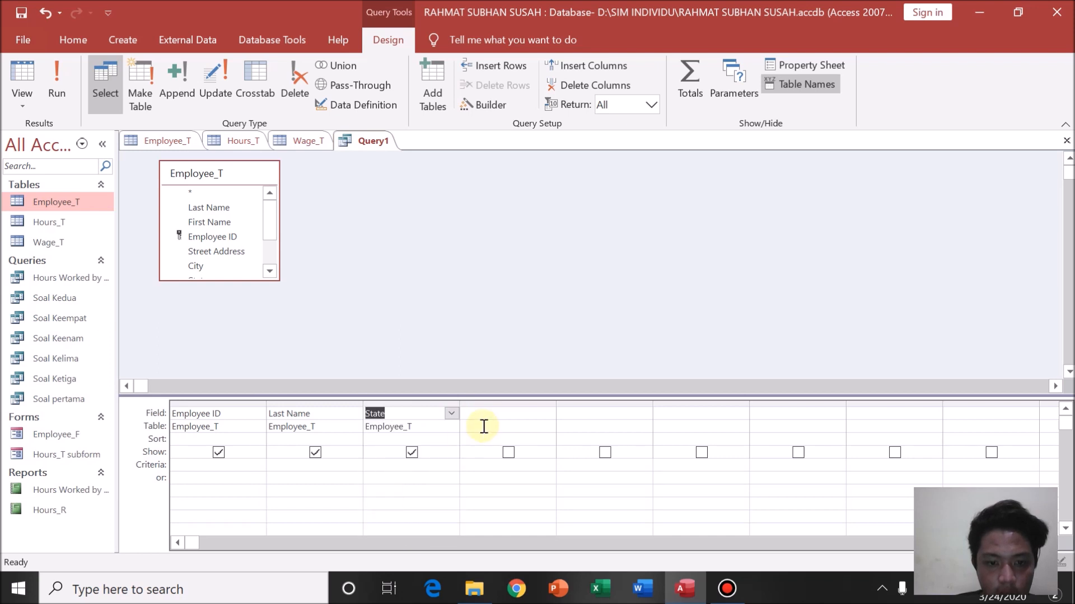
{"action": "left_click", "coordinate": [485, 413]}
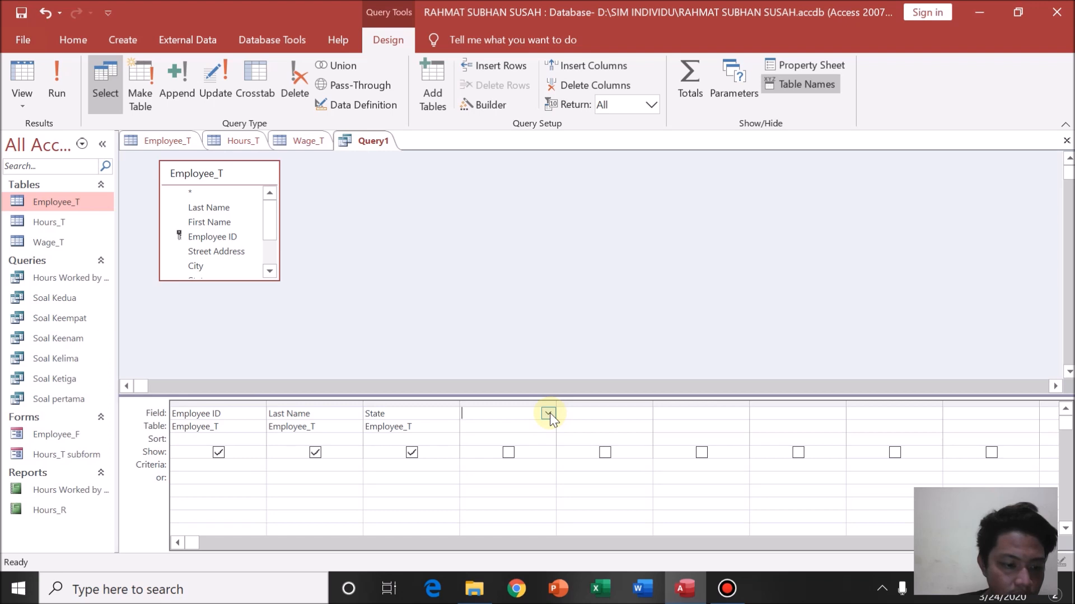
{"action": "left_click", "coordinate": [550, 413]}
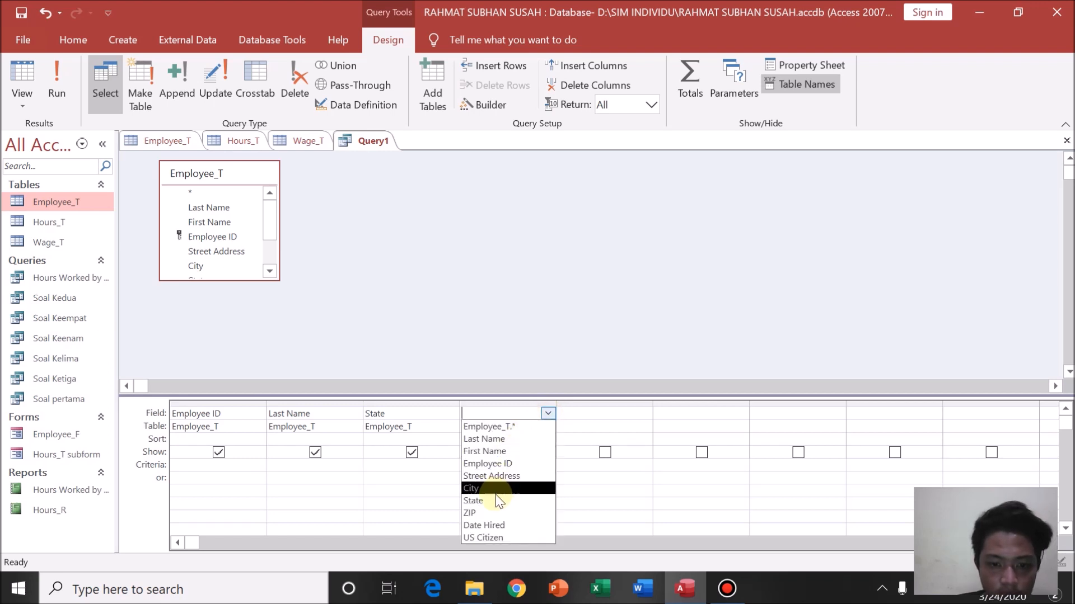
{"action": "left_click", "coordinate": [481, 524]}
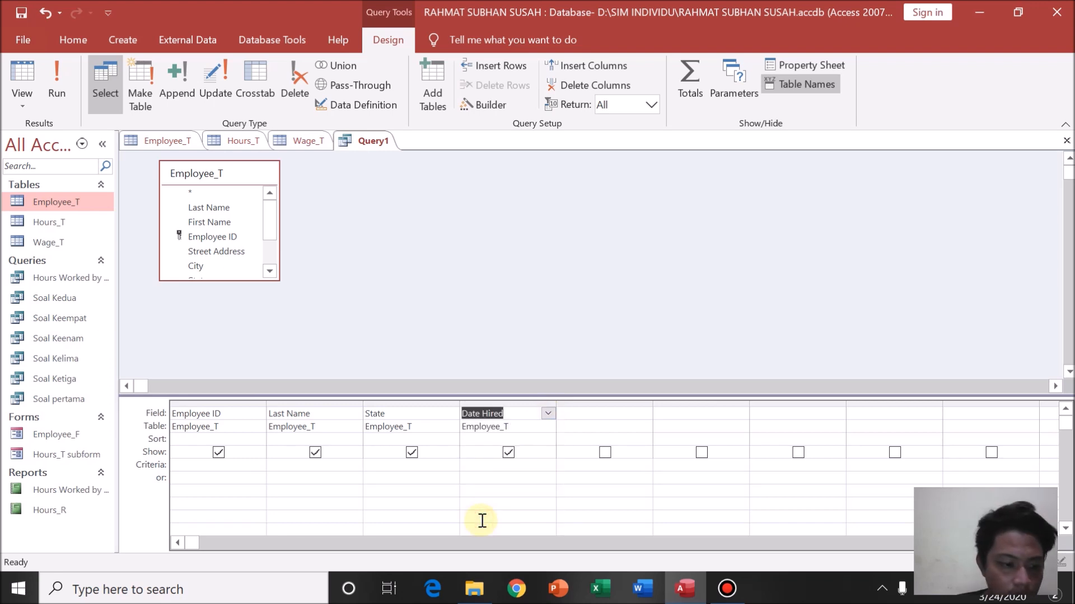
- Set the criterion of the State field to "DE", without an equals sign
{"action": "left_click", "coordinate": [398, 465]}
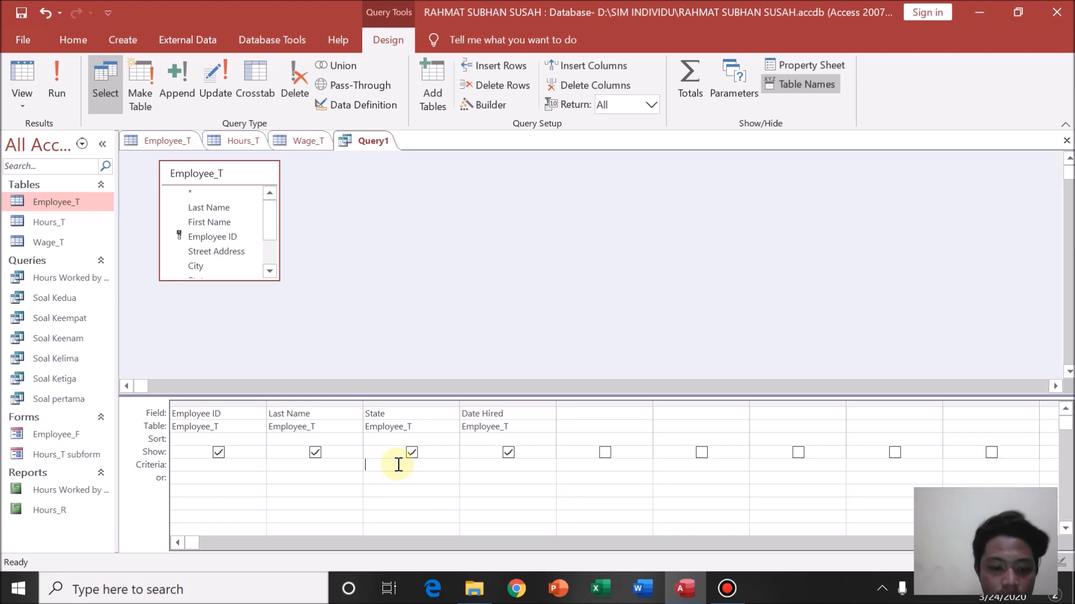
{"action": "type", "text": "="}
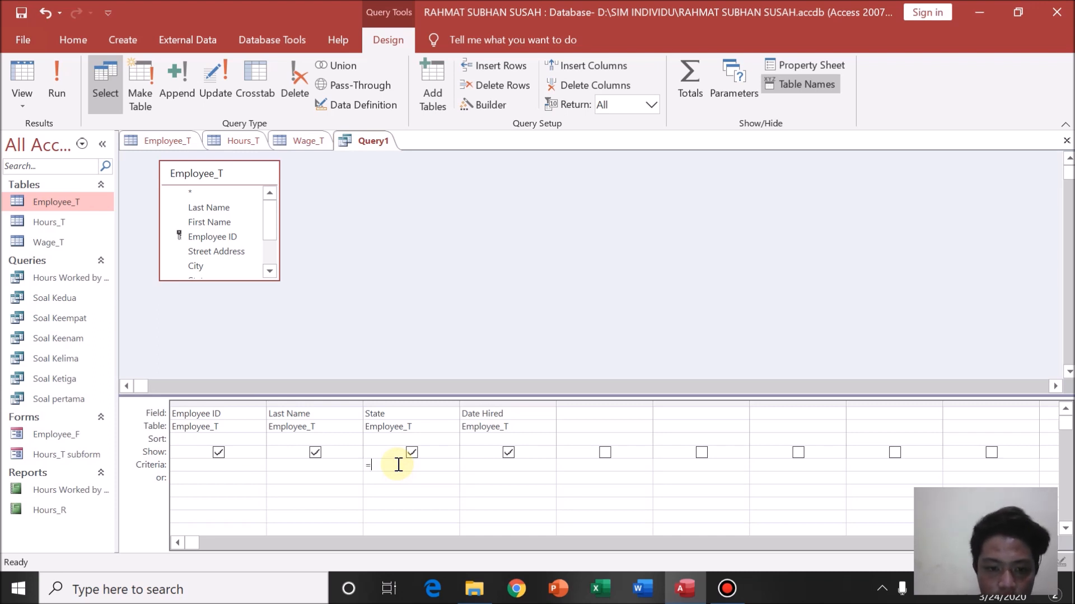
{"action": "type", "text": "\""}
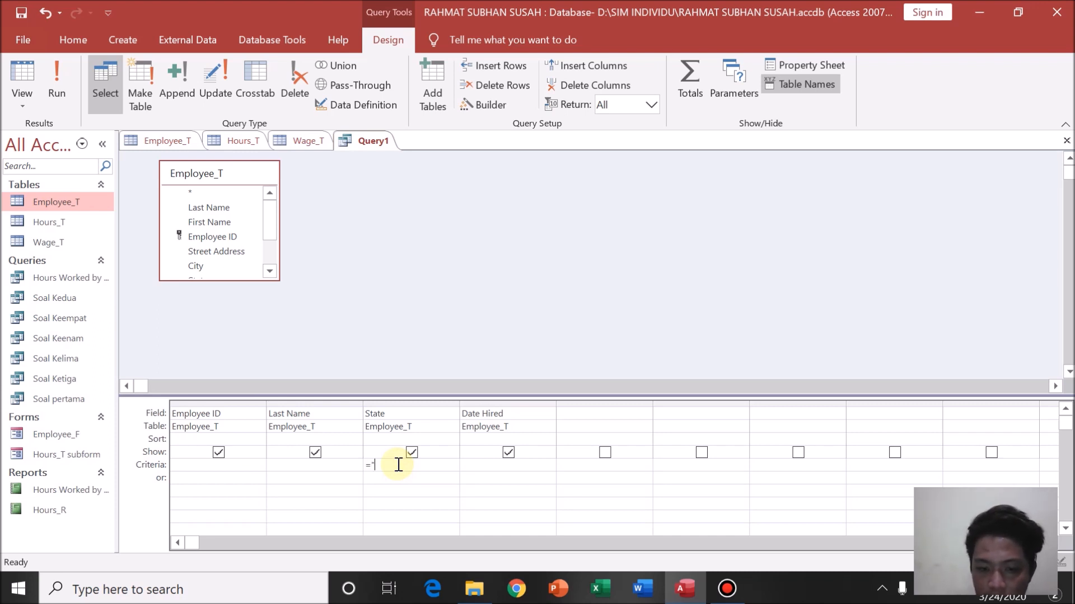
{"action": "type", "text": "DE"}
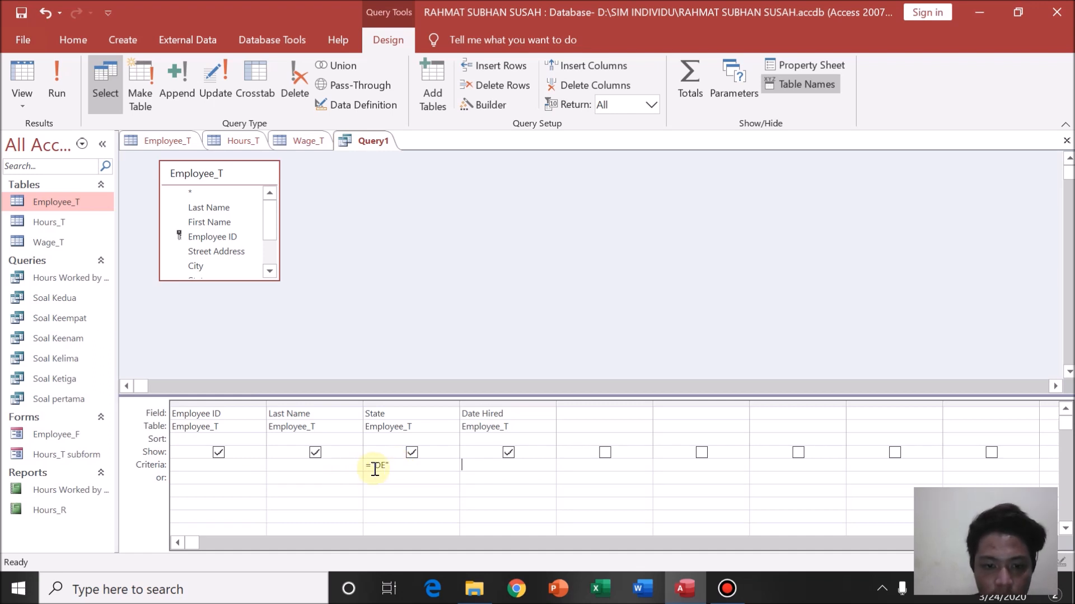
{"action": "left_click", "coordinate": [368, 467]}
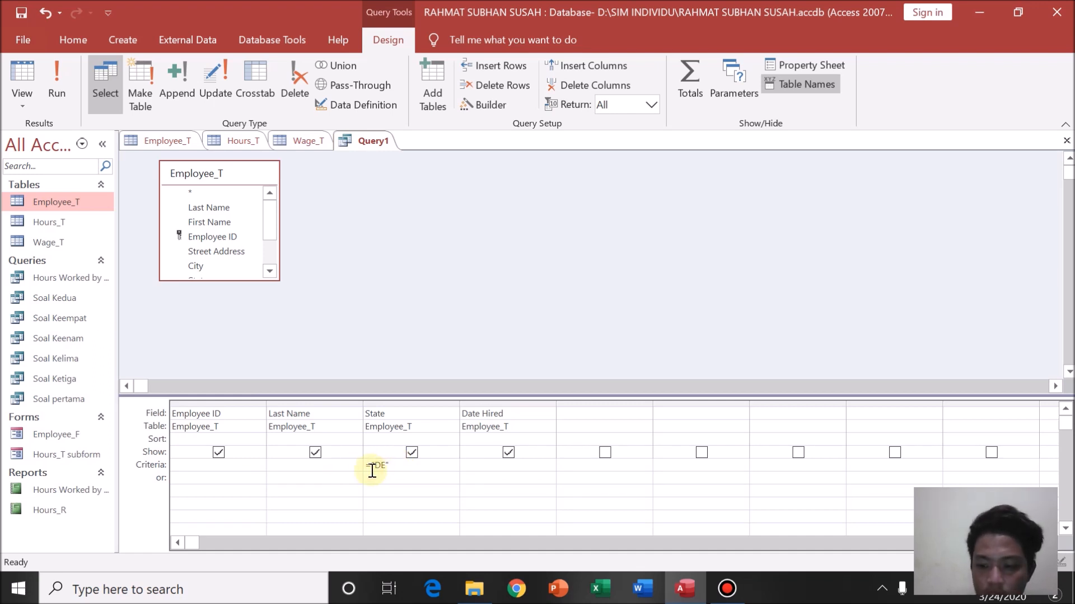
{"action": "key", "text": "Delete"}
- Set the criterion of the Date Hired field to dates after 12/12/1999 (>12/12/1999)
{"action": "left_click", "coordinate": [495, 468]}
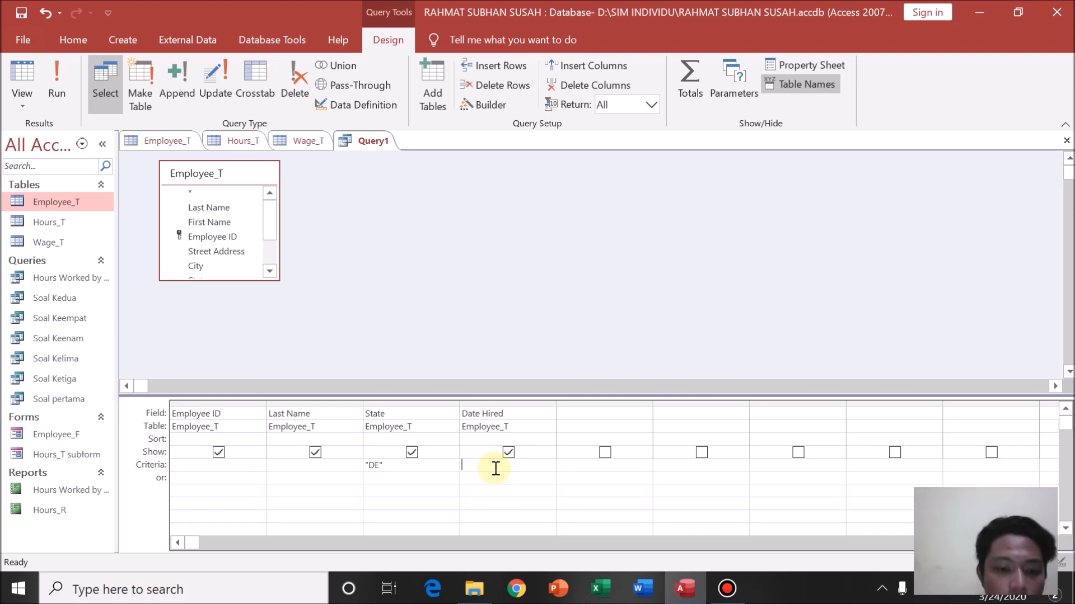
{"action": "type", "text": "w2"}
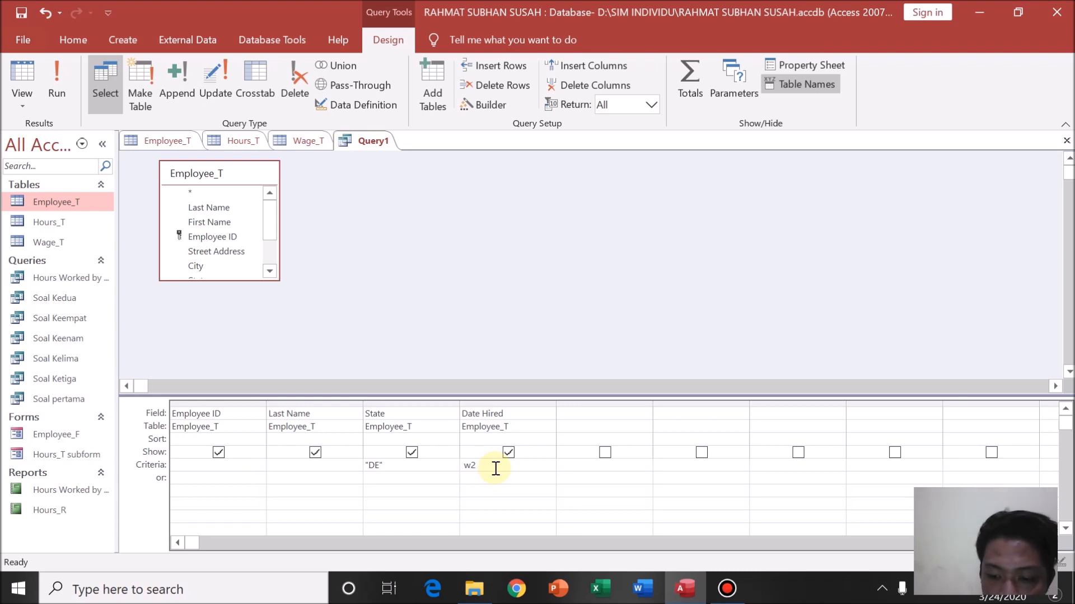
{"action": "type", "text": ">"}
{"action": "key", "text": "BackSpace"}
{"action": "key", "text": "BackSpace"}
{"action": "key", "text": "BackSpace"}
{"action": "type", "text": ">"}
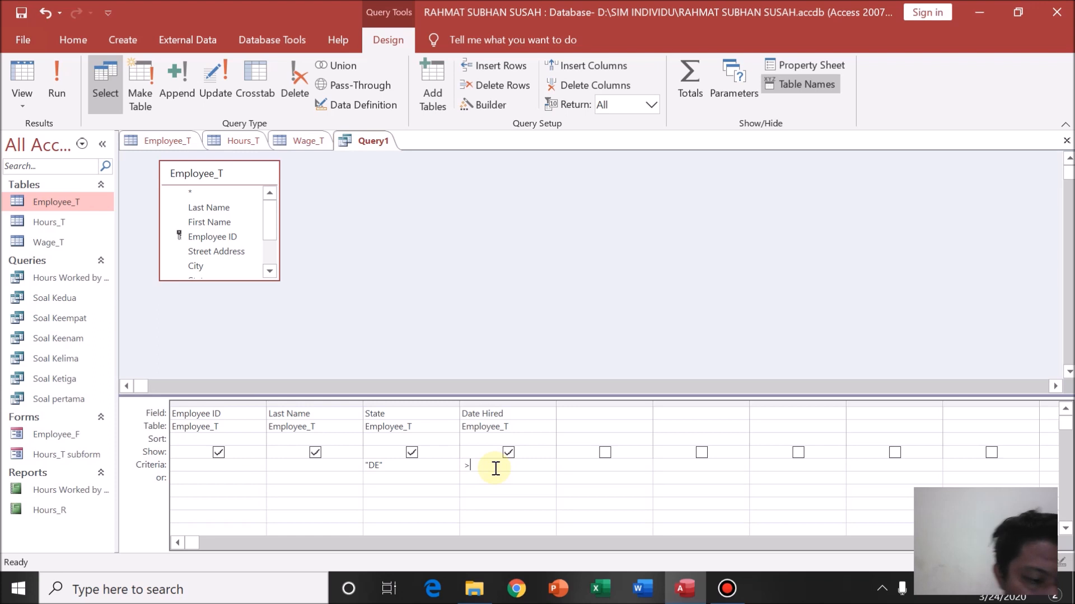
{"action": "type", "text": "12/"}
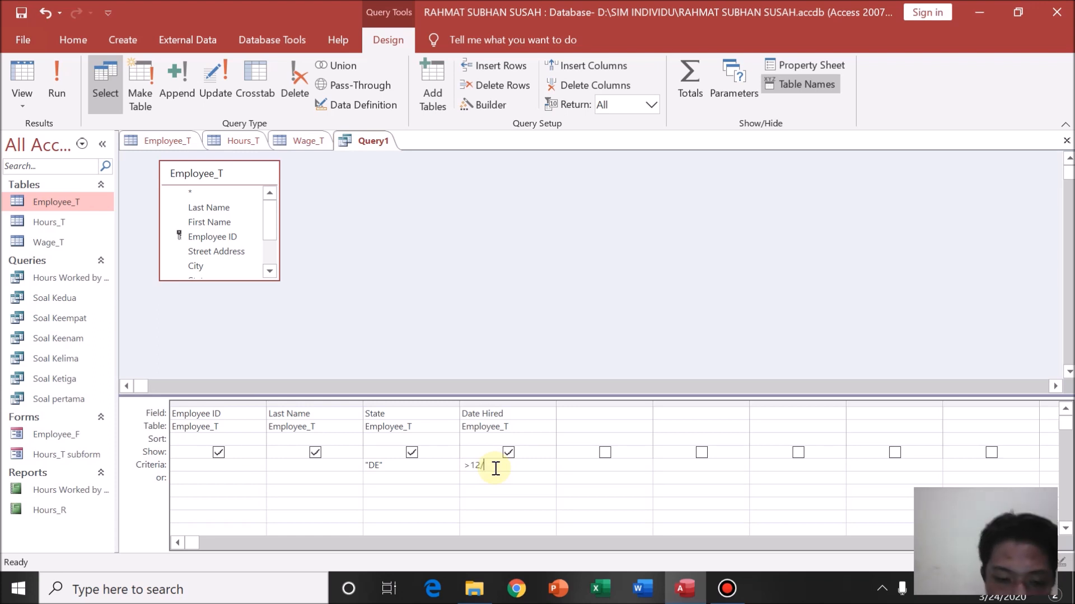
{"action": "type", "text": "12"}
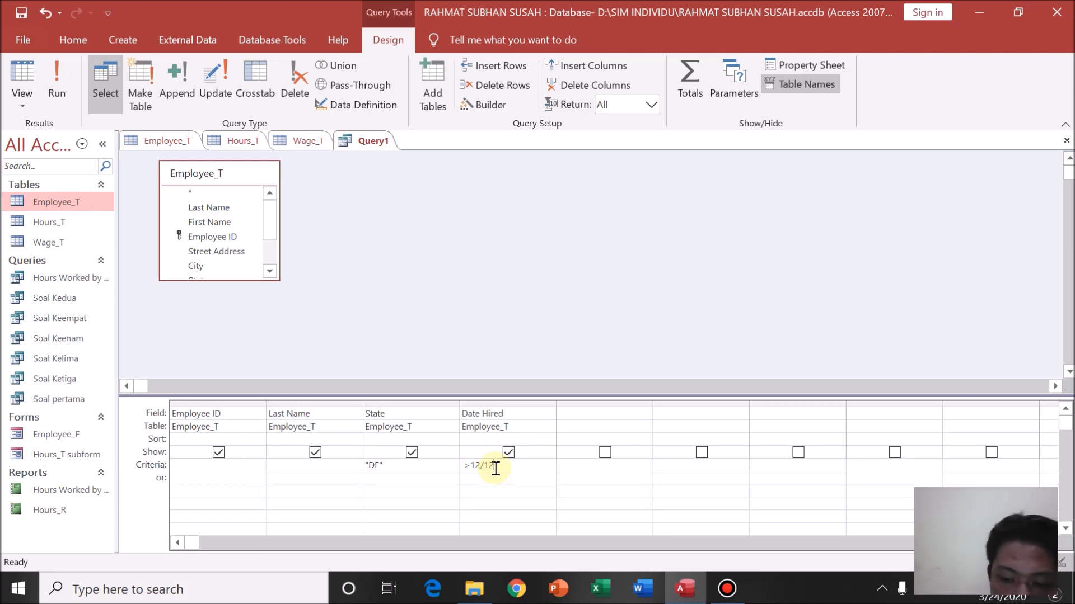
{"action": "type", "text": "/1999"}
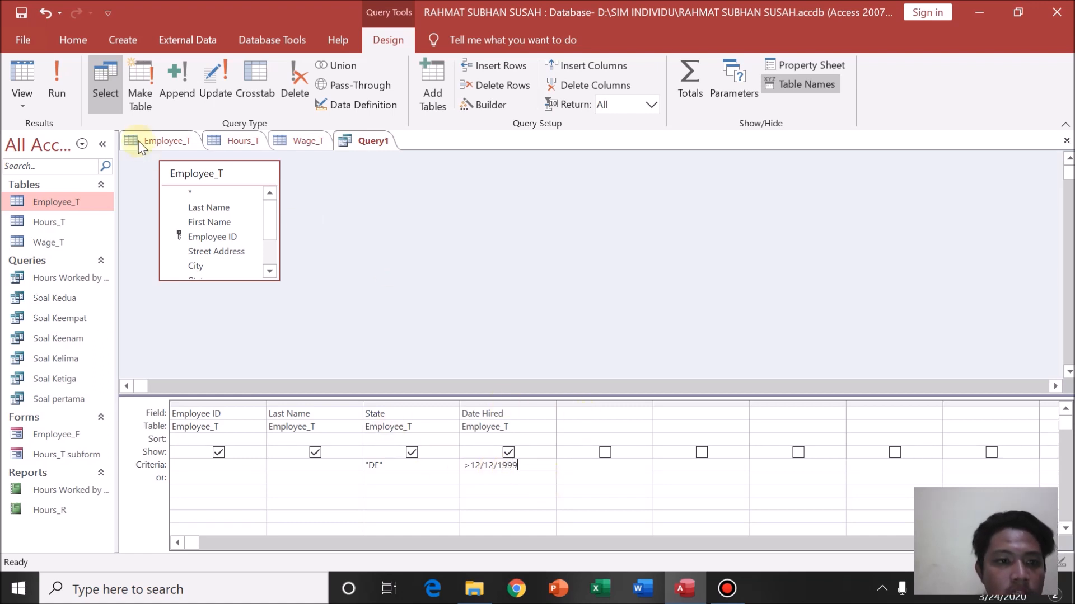
- Try to run the new query on Employee_T
{"action": "left_click", "coordinate": [61, 89]}
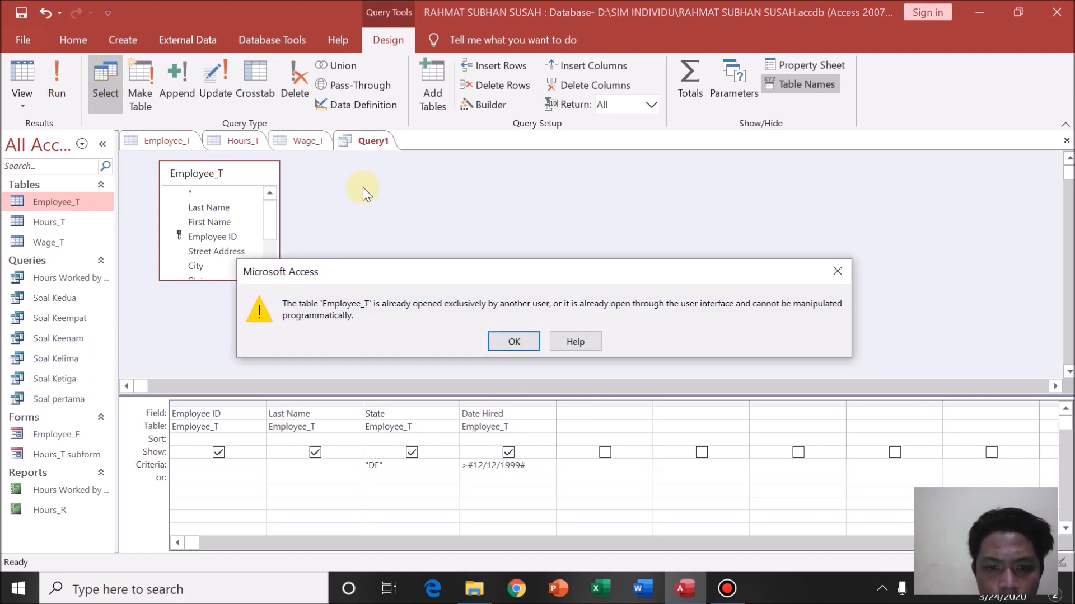
{"action": "left_click", "coordinate": [519, 345]}
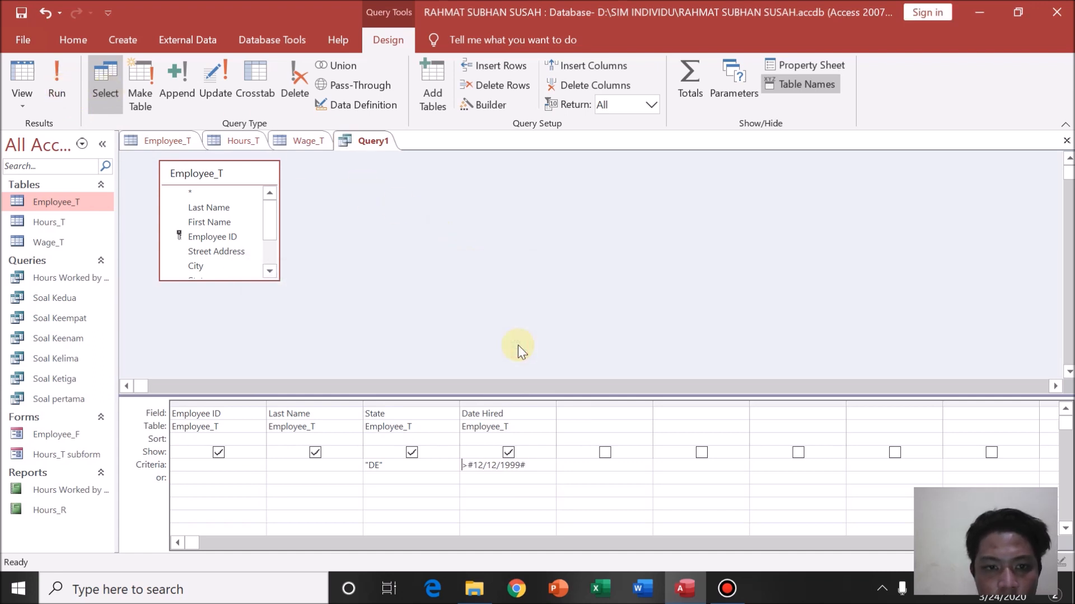
{"action": "left_click", "coordinate": [59, 79]}
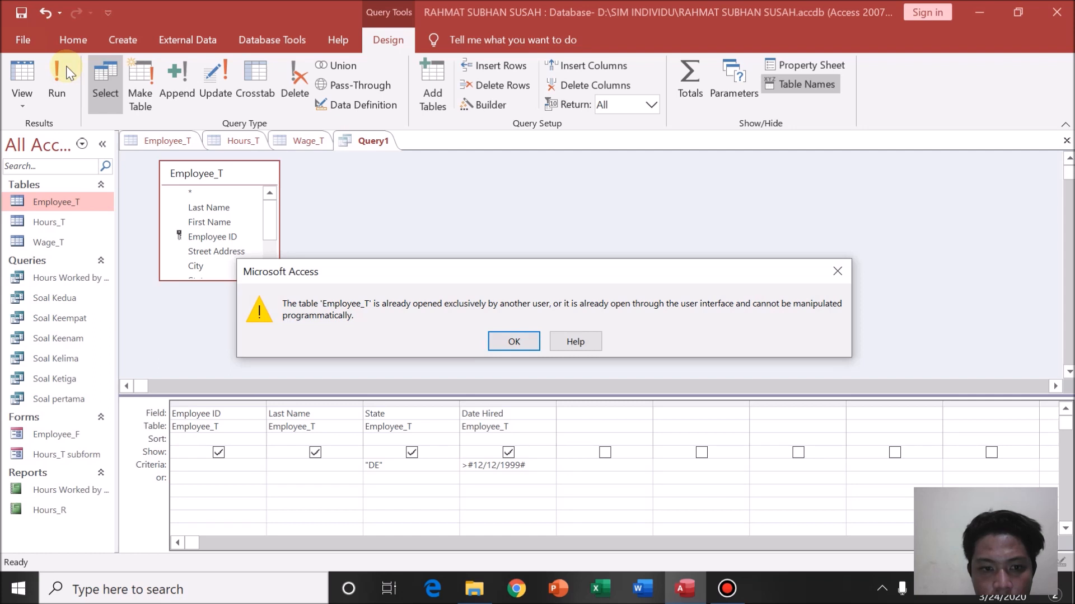
{"action": "left_click", "coordinate": [507, 341]}
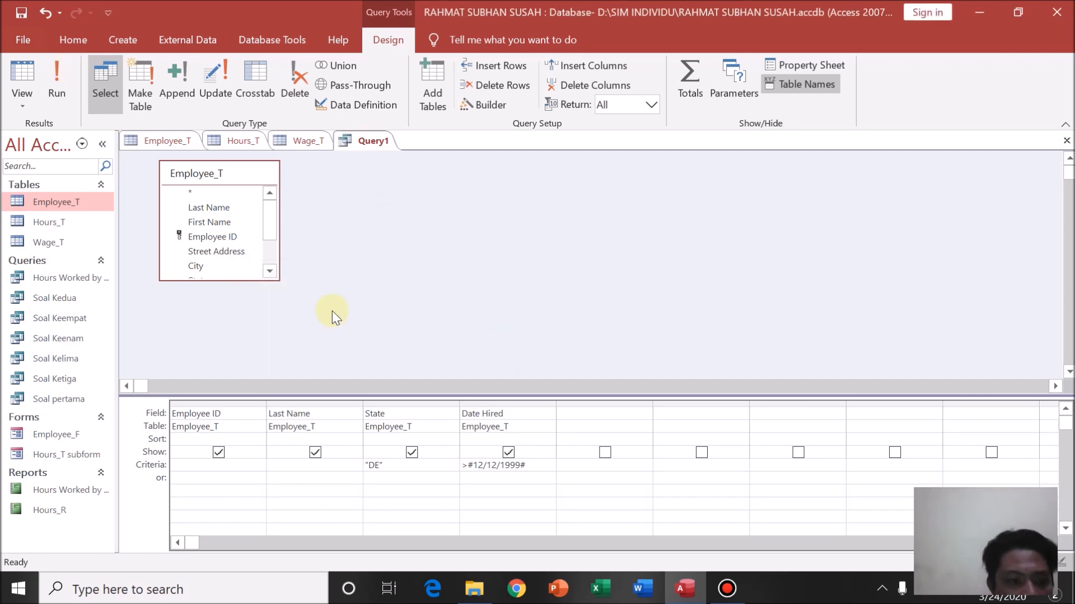
- Try to open the saved query Soal pertama
{"action": "left_click", "coordinate": [286, 521]}
{"action": "double_click", "coordinate": [88, 399]}
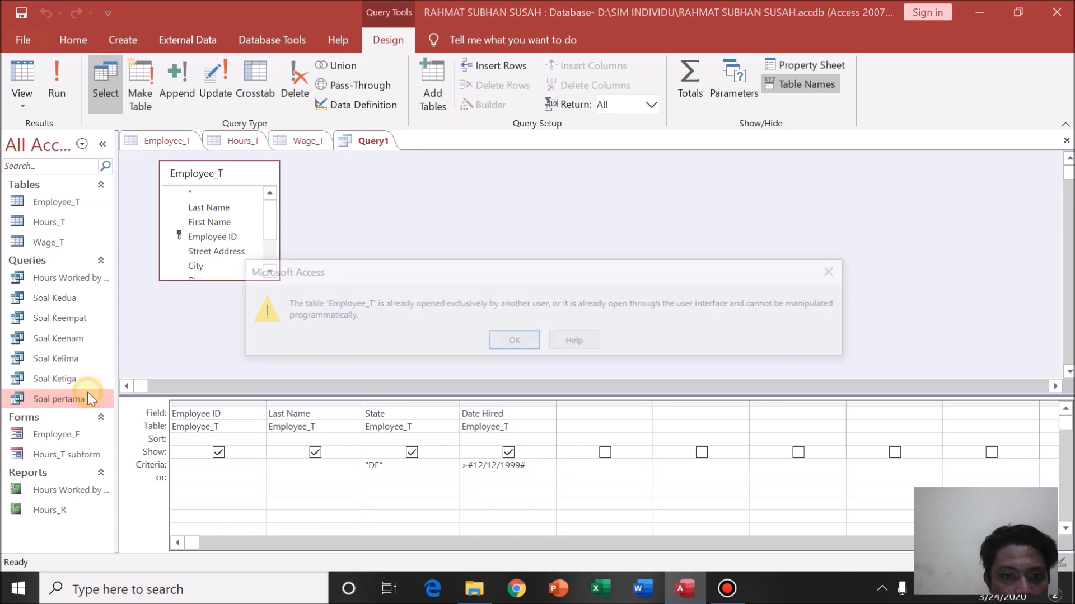
{"action": "left_click", "coordinate": [507, 340]}
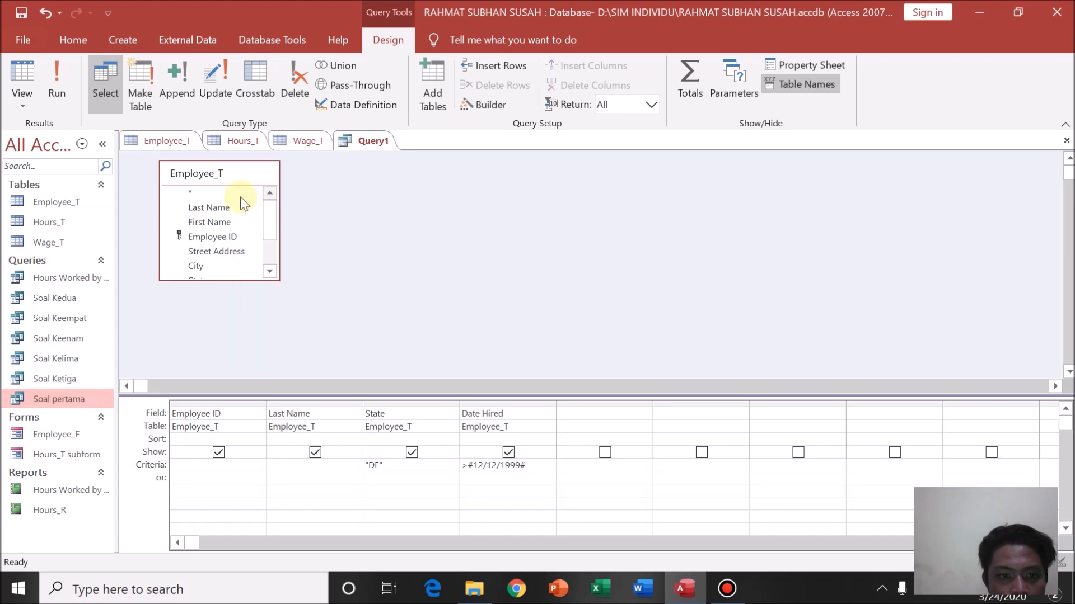
- Switch the Employee_T table from Design view to Datasheet view and return to the new query's design
{"action": "left_click", "coordinate": [171, 143]}
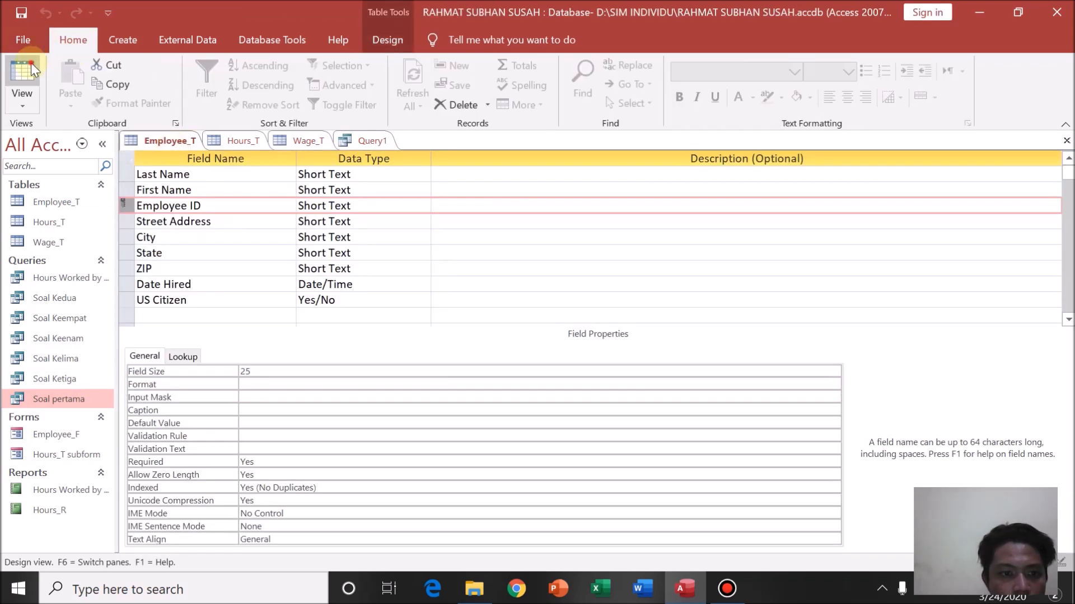
{"action": "left_click", "coordinate": [31, 63]}
{"action": "left_click", "coordinate": [365, 142]}
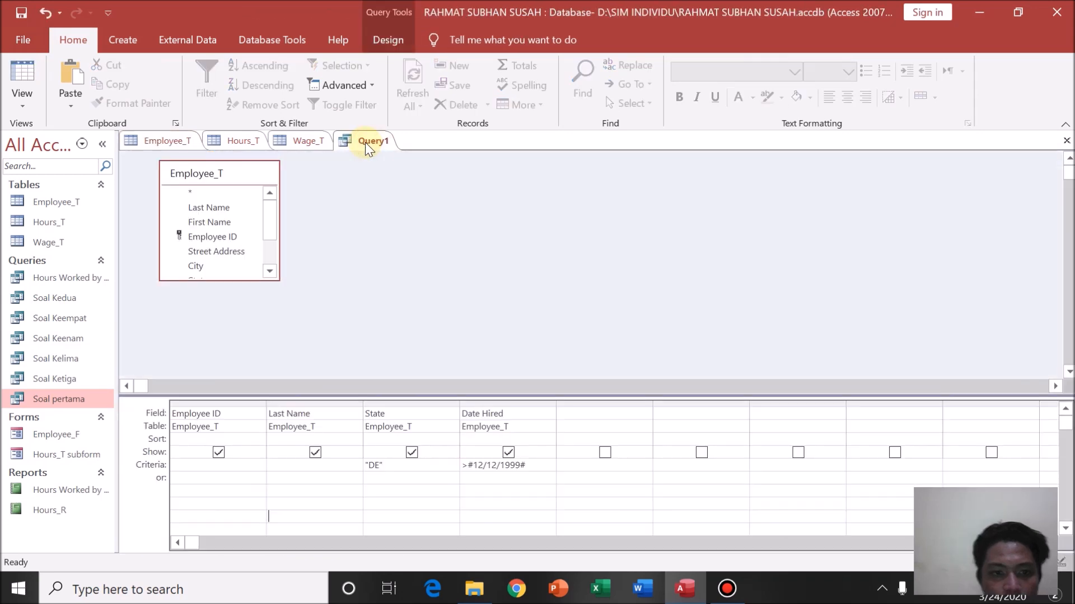
- Run the new query of DE employees hired after 12/12/1999
{"action": "left_click", "coordinate": [123, 43]}
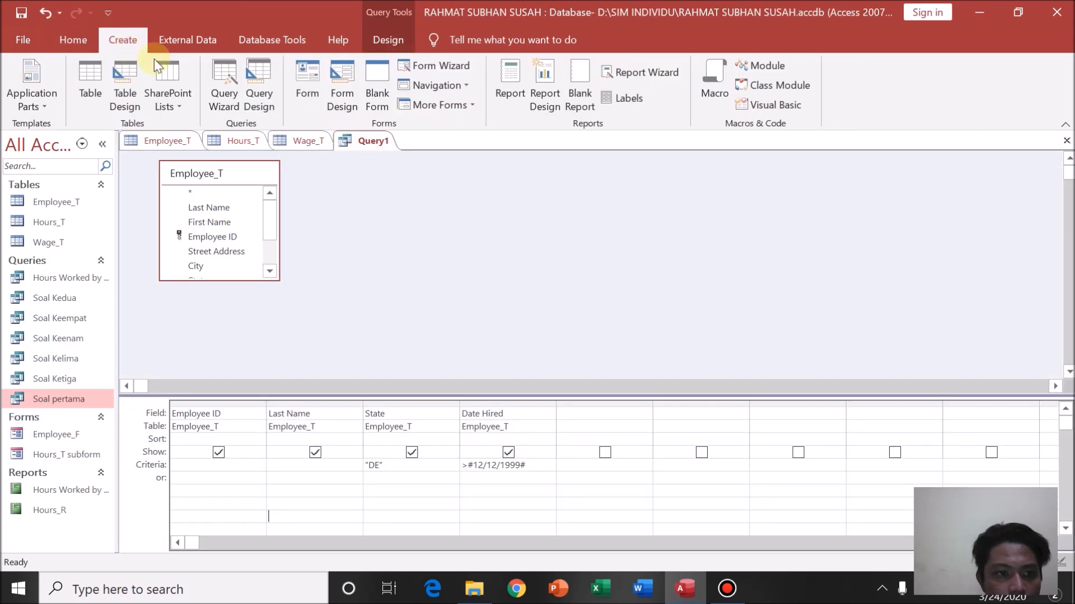
{"action": "left_click", "coordinate": [199, 35]}
{"action": "left_click", "coordinate": [107, 38]}
{"action": "left_click", "coordinate": [89, 38]}
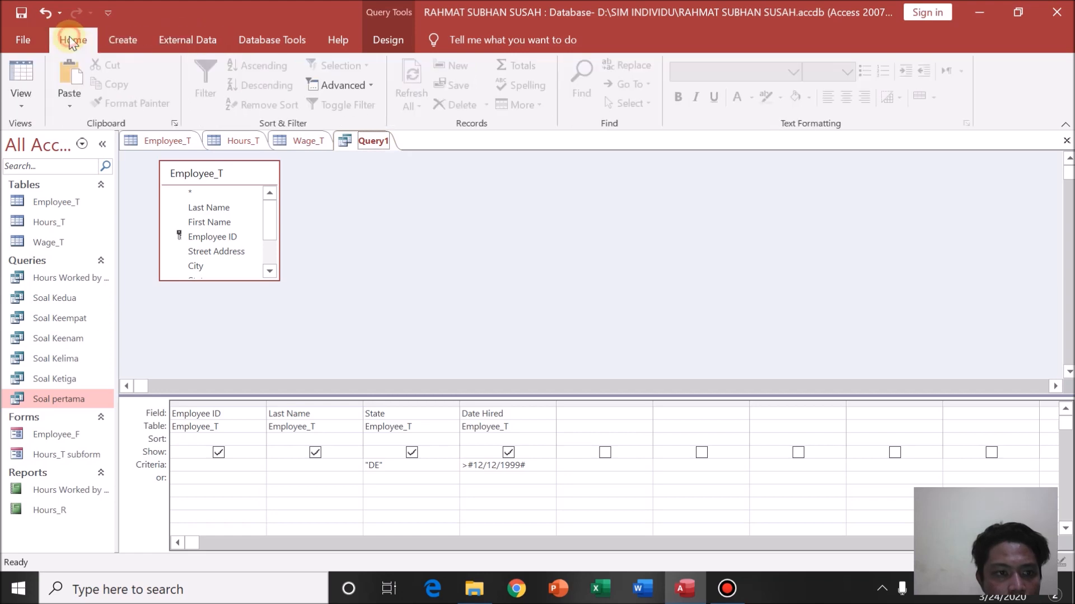
{"action": "left_click", "coordinate": [181, 42]}
{"action": "left_click", "coordinate": [264, 45]}
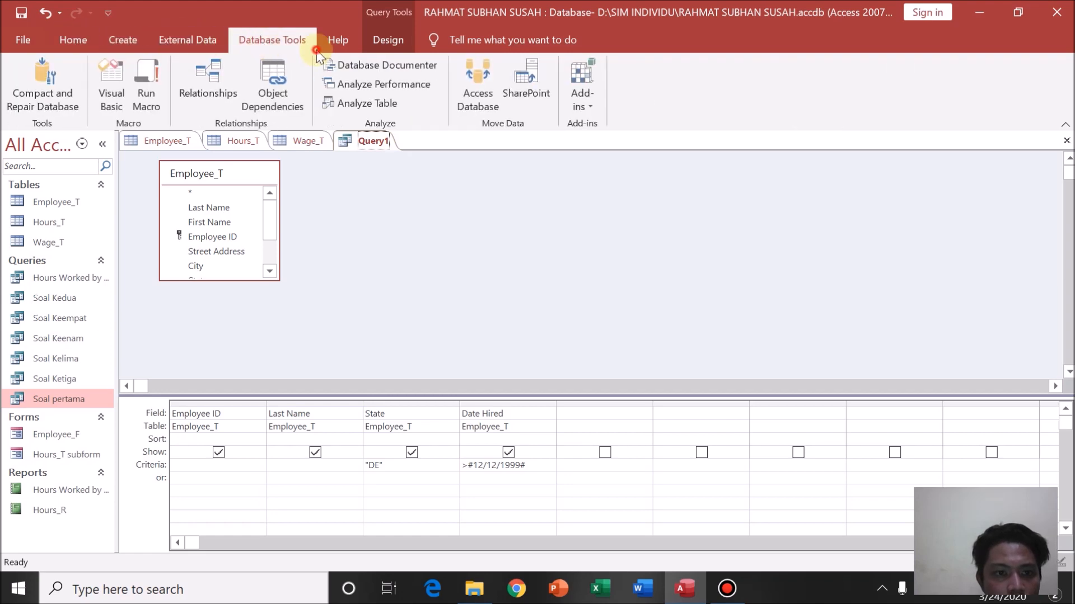
{"action": "left_click", "coordinate": [382, 49]}
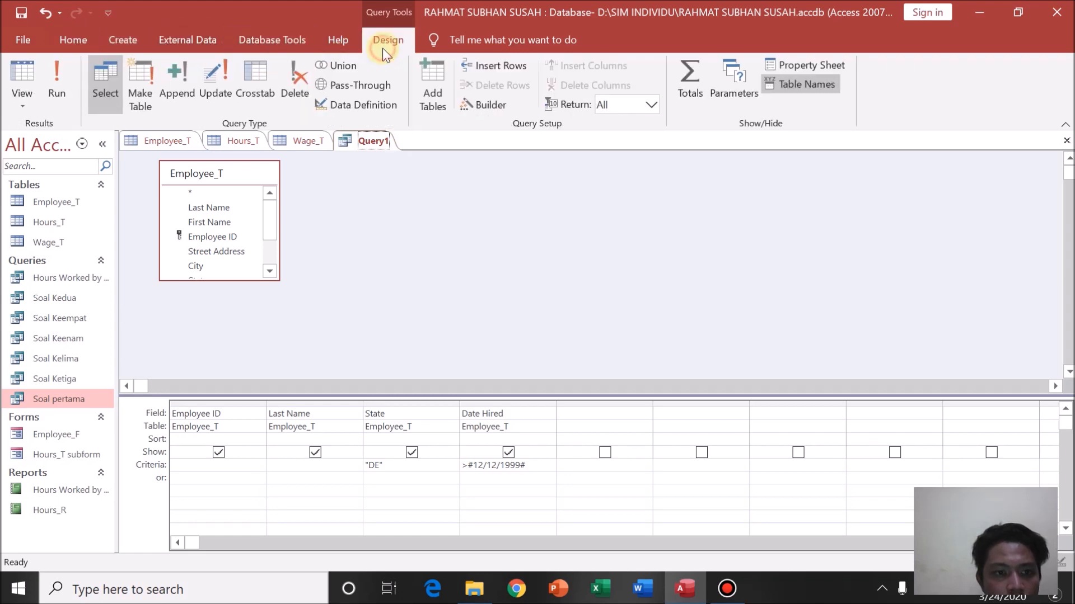
{"action": "left_click", "coordinate": [56, 66]}
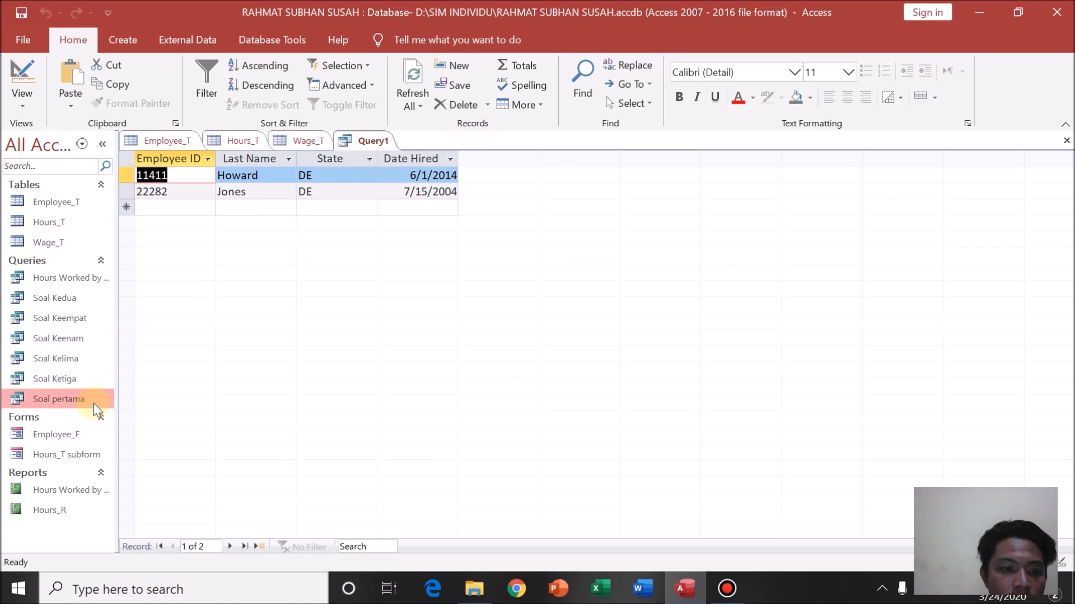
- Open the saved query Soal pertama, compare its records with those of Query1, and close Soal pertama
{"action": "double_click", "coordinate": [54, 399]}
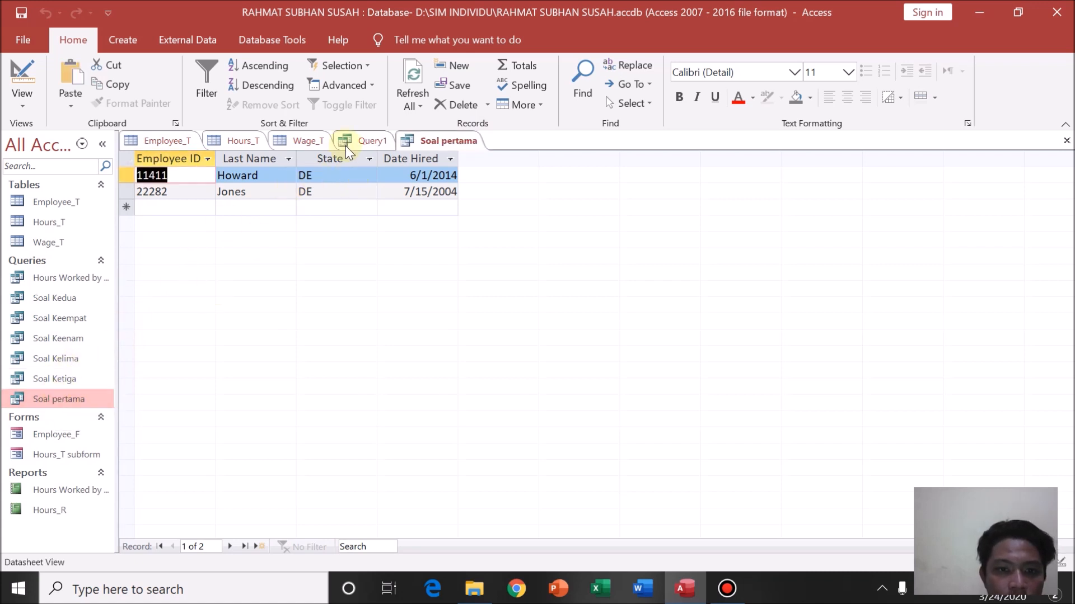
{"action": "left_click", "coordinate": [359, 141]}
{"action": "left_click", "coordinate": [429, 141]}
{"action": "left_click", "coordinate": [370, 143]}
{"action": "left_click", "coordinate": [432, 143]}
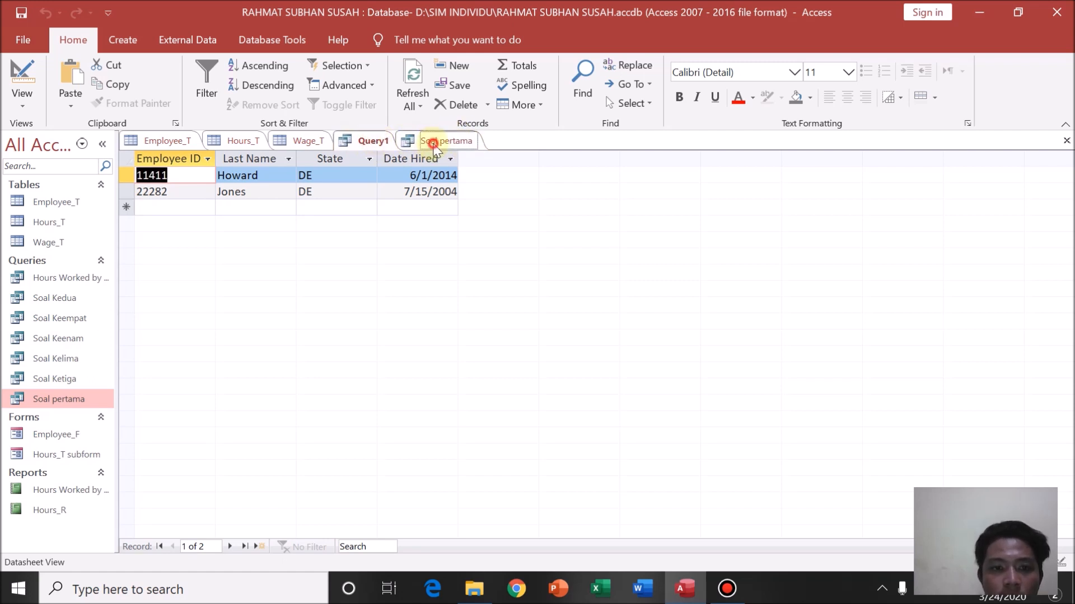
{"action": "left_click", "coordinate": [372, 139]}
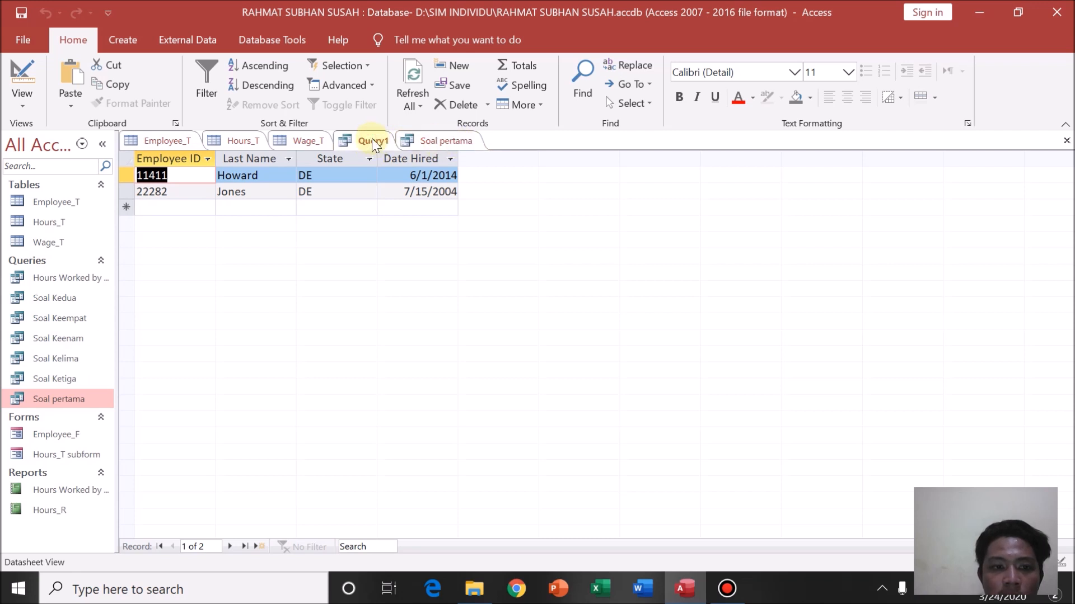
{"action": "right_click", "coordinate": [443, 140]}
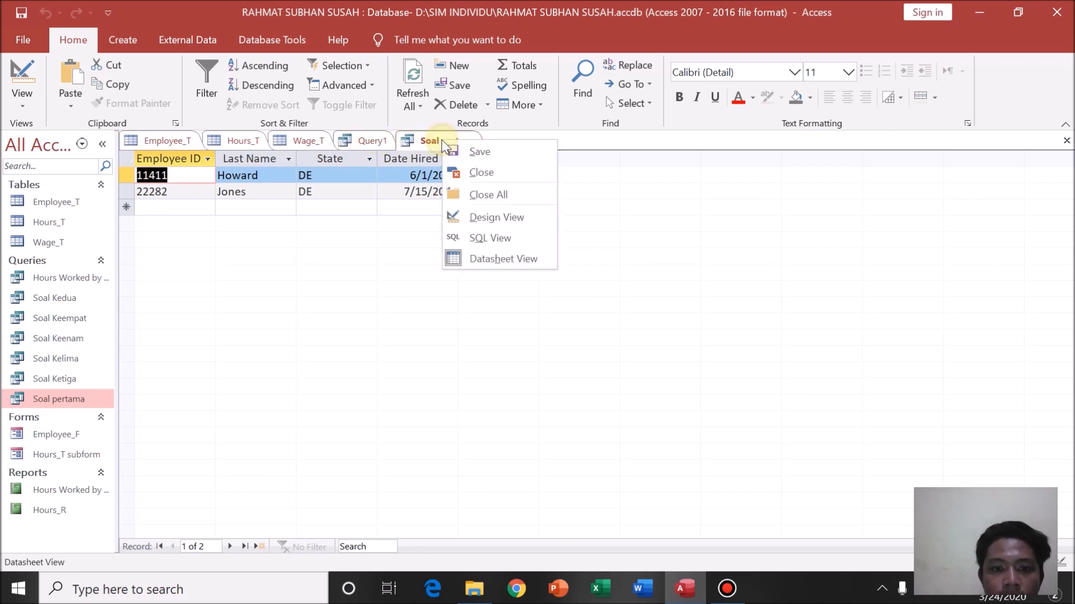
{"action": "left_click", "coordinate": [479, 175]}
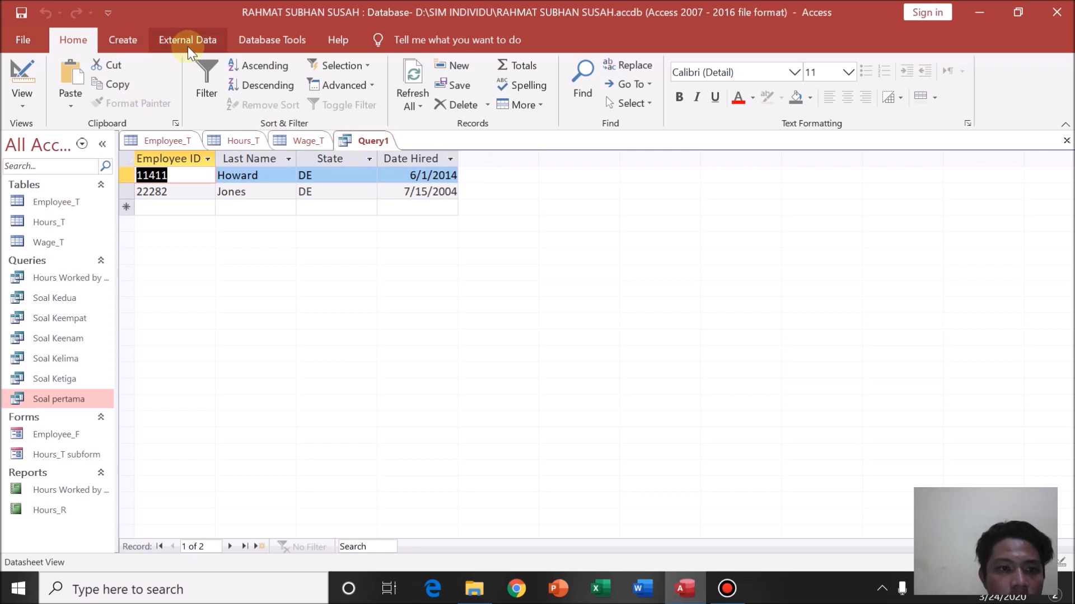
- Create another query in Design view based on the Employee_T table
{"action": "left_click", "coordinate": [122, 39]}
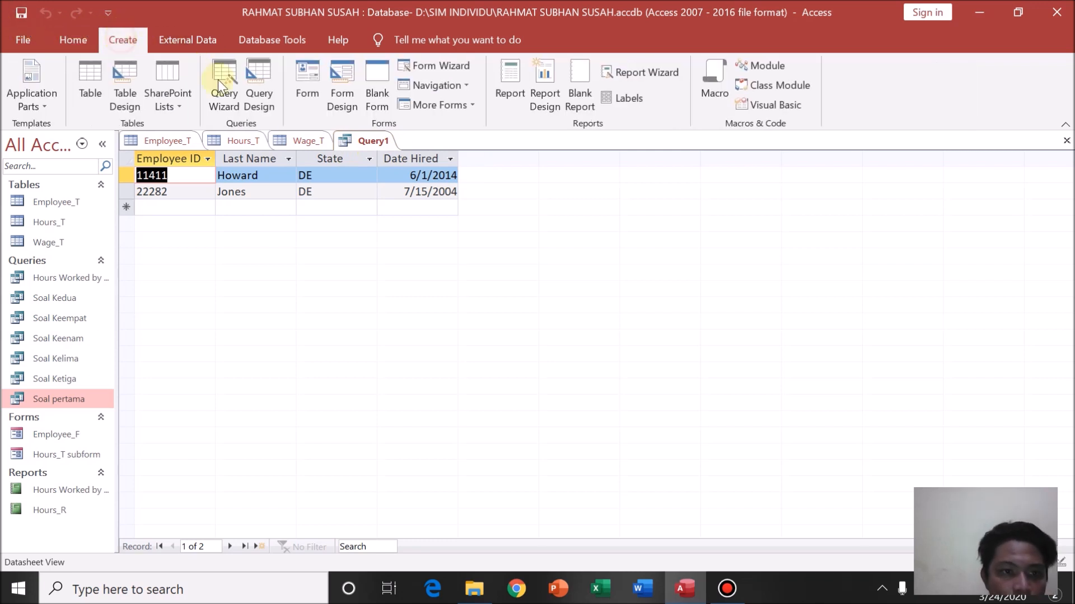
{"action": "left_click", "coordinate": [257, 87]}
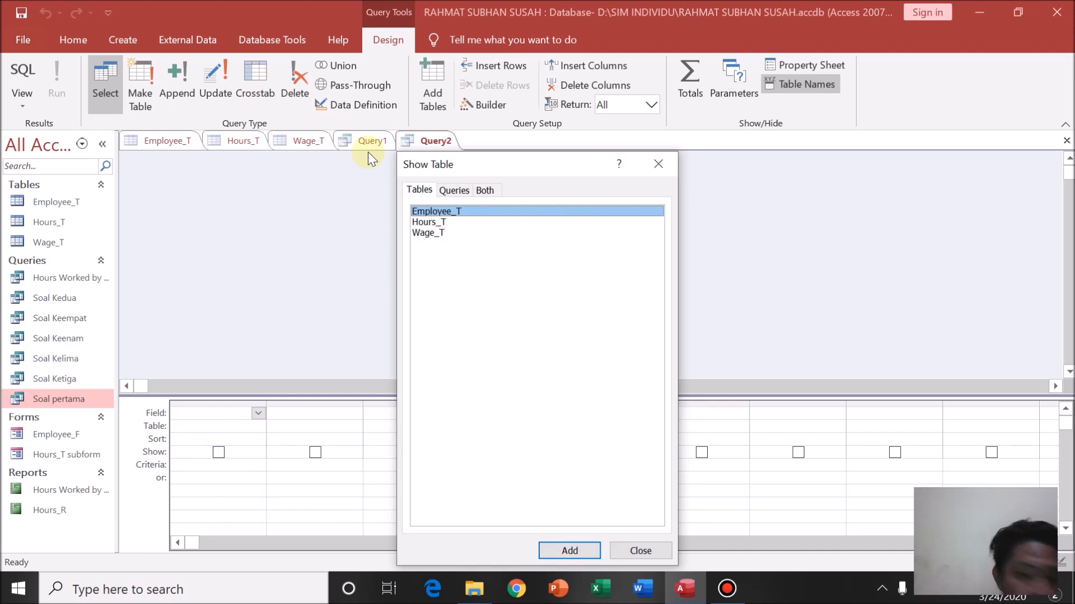
{"action": "left_click", "coordinate": [585, 551]}
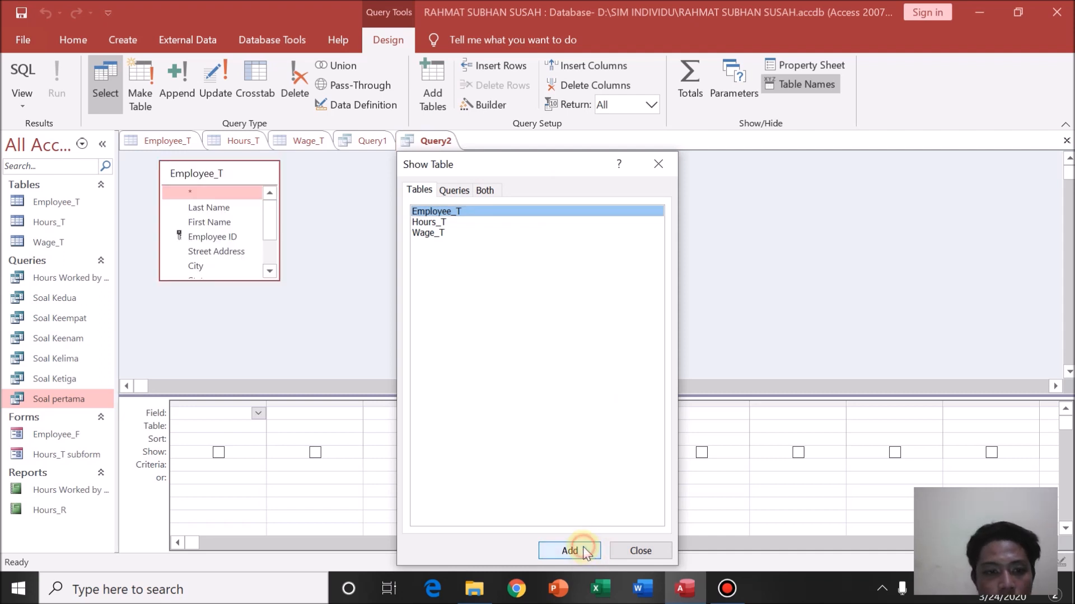
{"action": "left_click", "coordinate": [658, 164]}
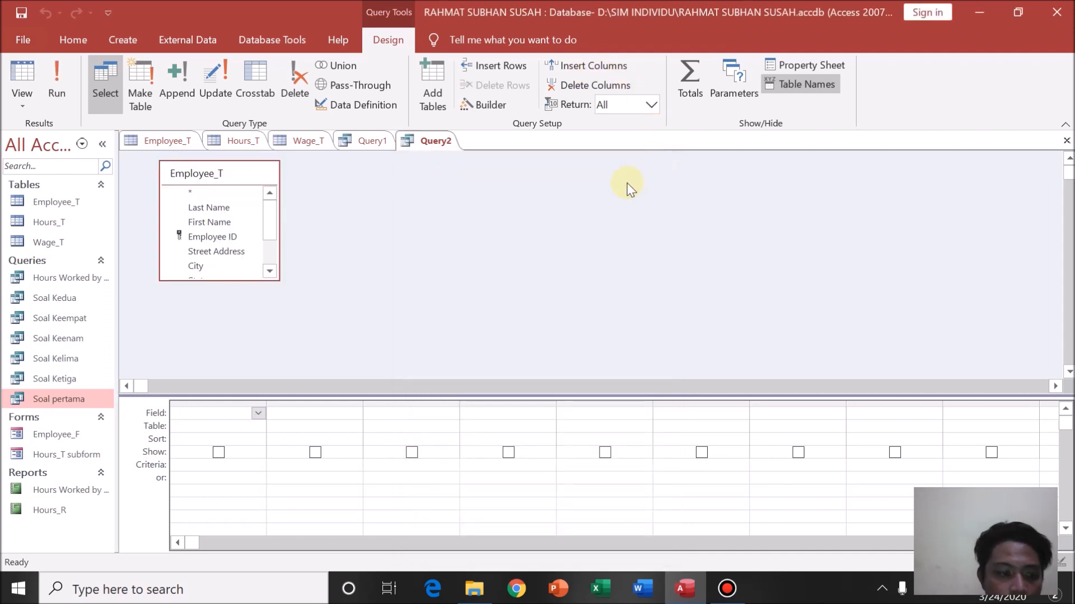
- Add the Last Name, First Name, Date Hired and State fields from Employee_T to the query grid, in that order
{"action": "left_click", "coordinate": [258, 413]}
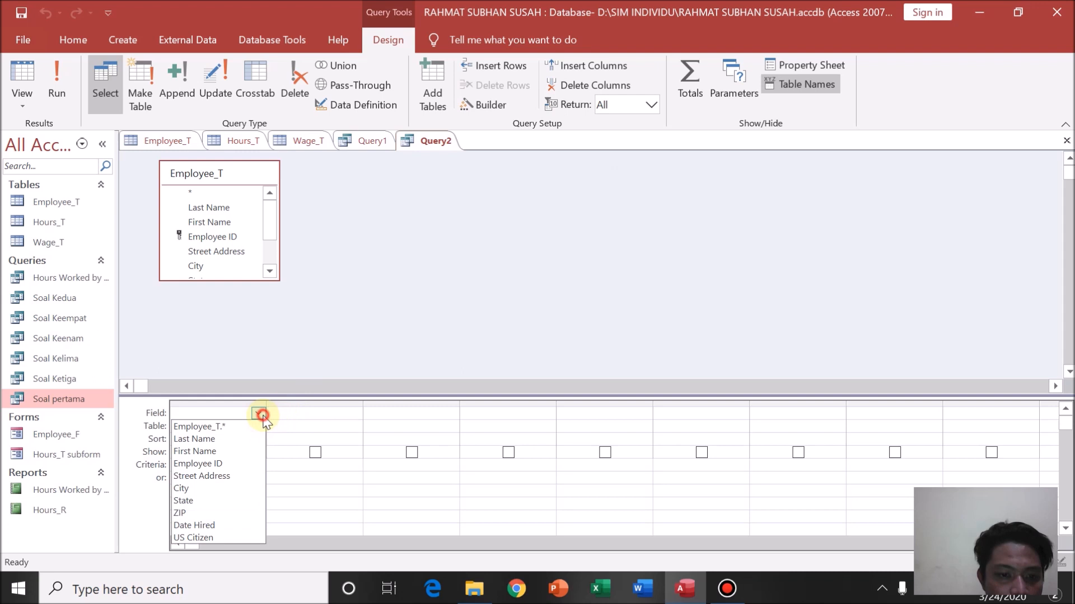
{"action": "left_click", "coordinate": [227, 440]}
{"action": "left_click", "coordinate": [312, 413]}
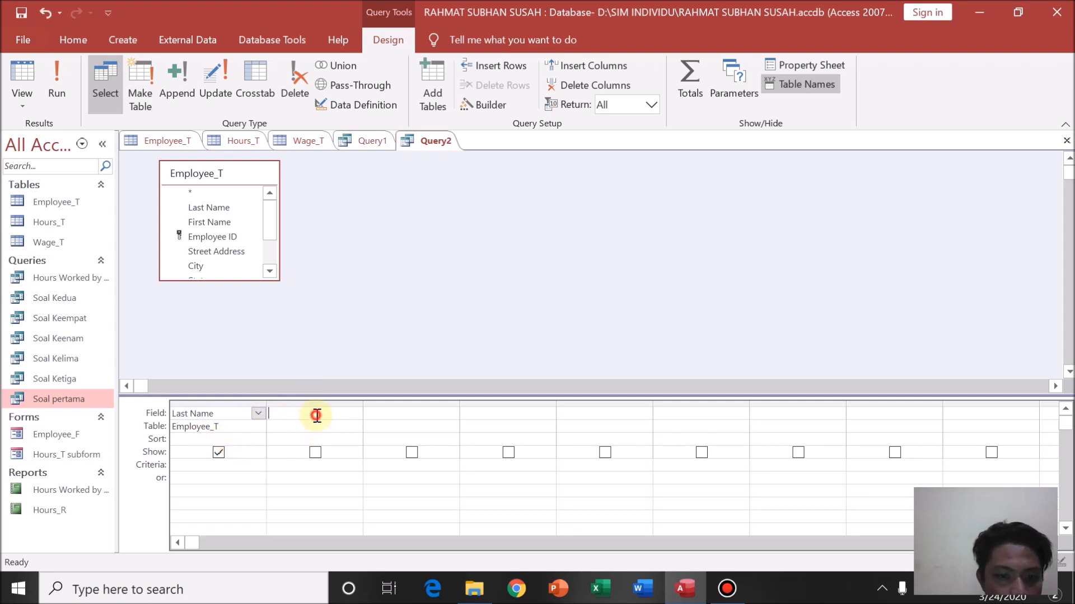
{"action": "left_click", "coordinate": [355, 414]}
{"action": "left_click", "coordinate": [297, 449]}
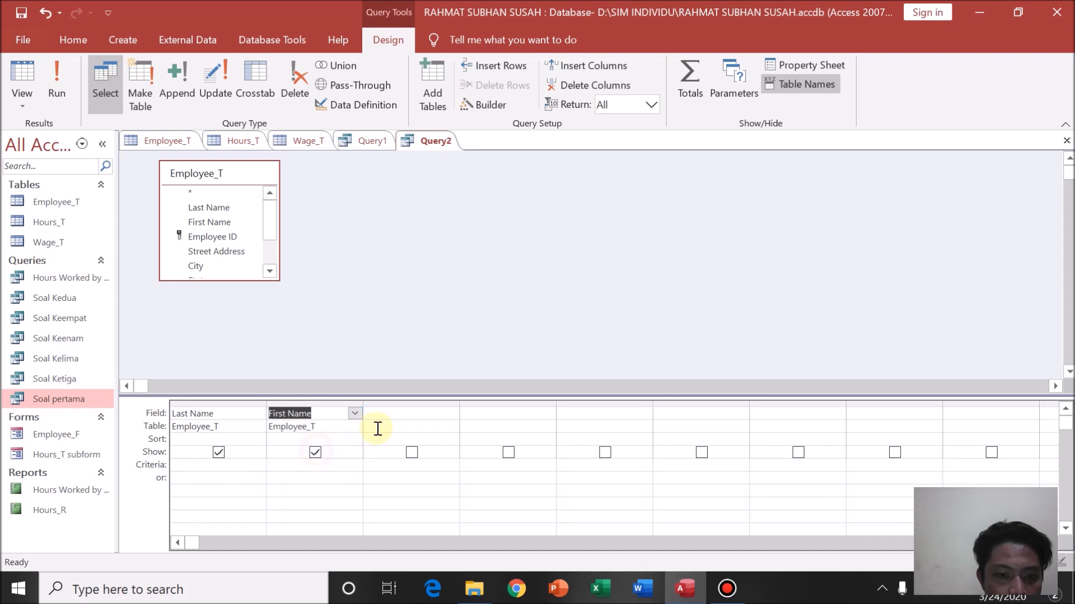
{"action": "left_click", "coordinate": [388, 415]}
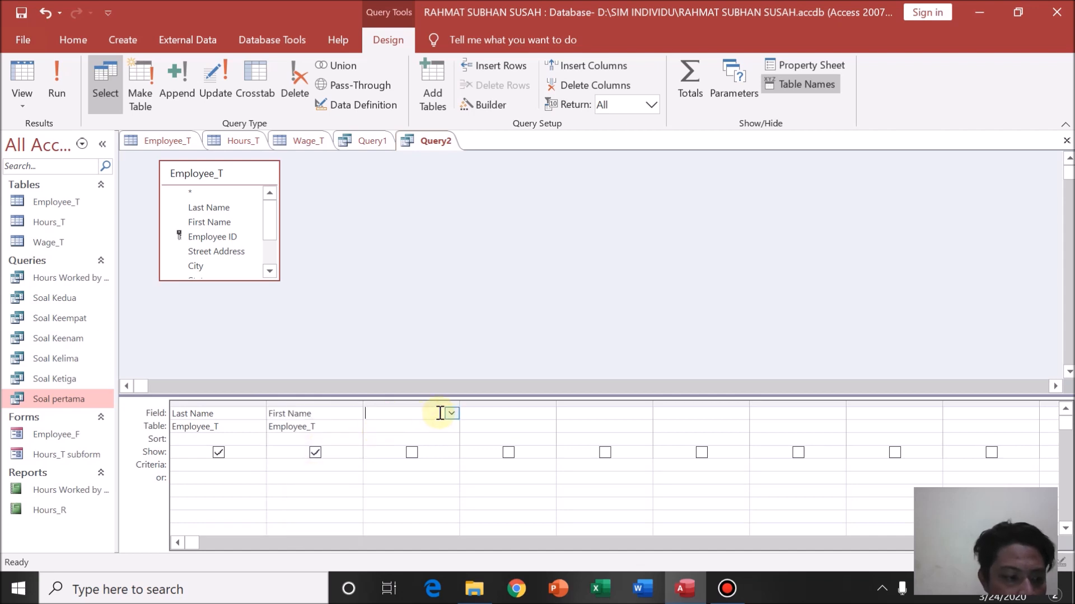
{"action": "left_click", "coordinate": [452, 413]}
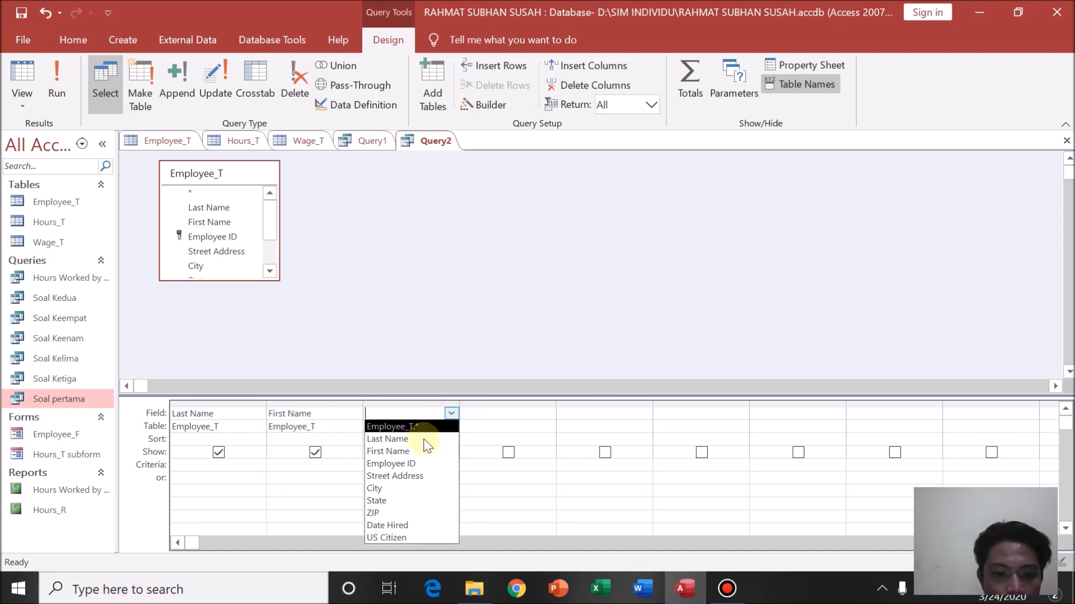
{"action": "left_click", "coordinate": [387, 527]}
{"action": "left_click", "coordinate": [508, 413]}
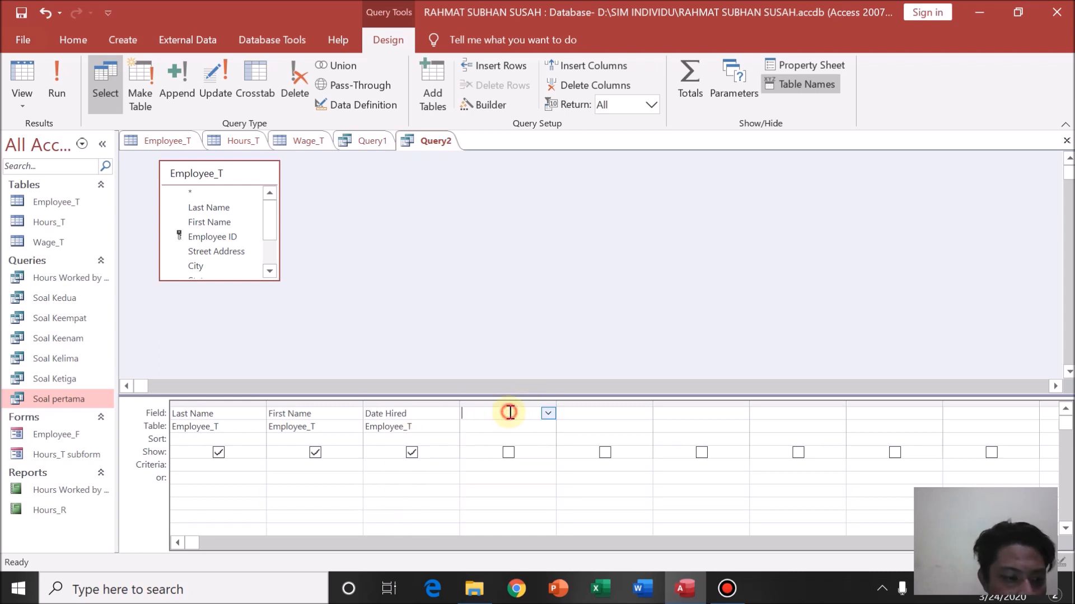
{"action": "left_click", "coordinate": [548, 413]}
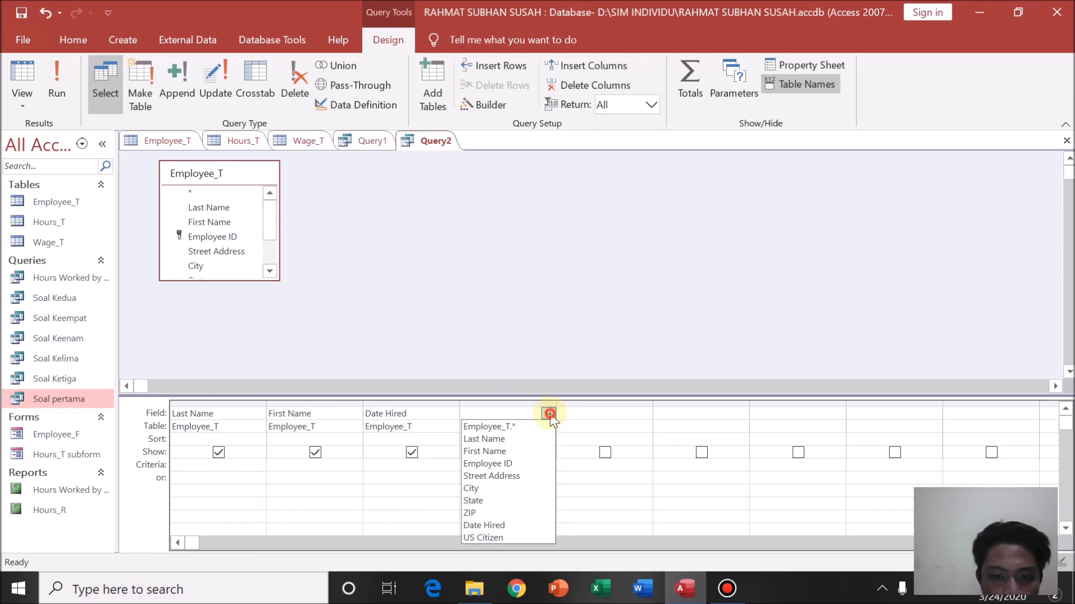
{"action": "left_click", "coordinate": [489, 500]}
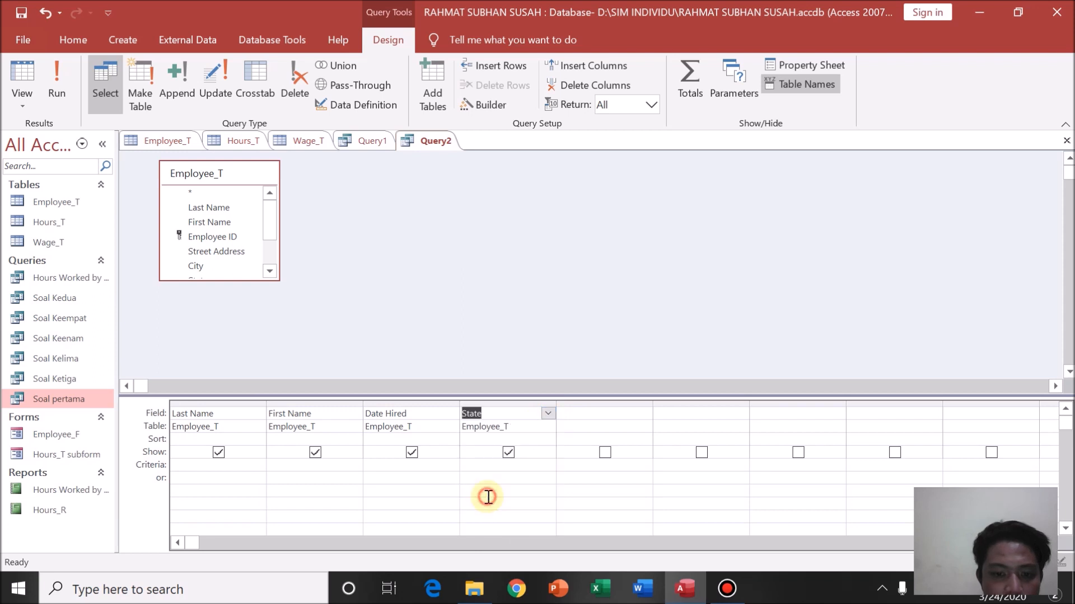
- Set the State criterion to "DE" and add the alternative (or) criterion >12/12/1999 to the Date Hired field
{"action": "left_click", "coordinate": [491, 468]}
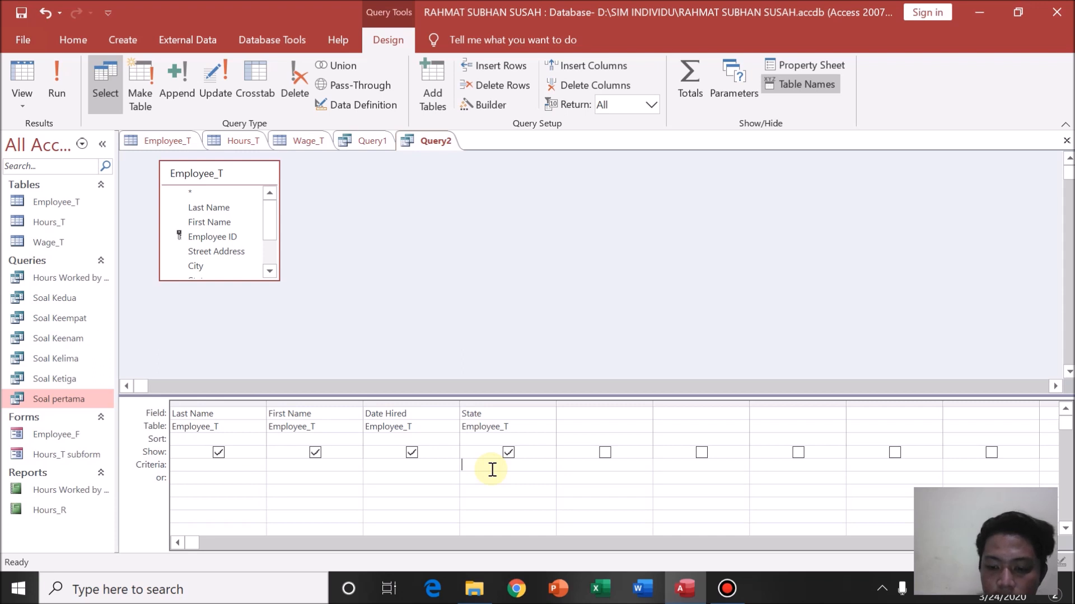
{"action": "type", "text": "\""}
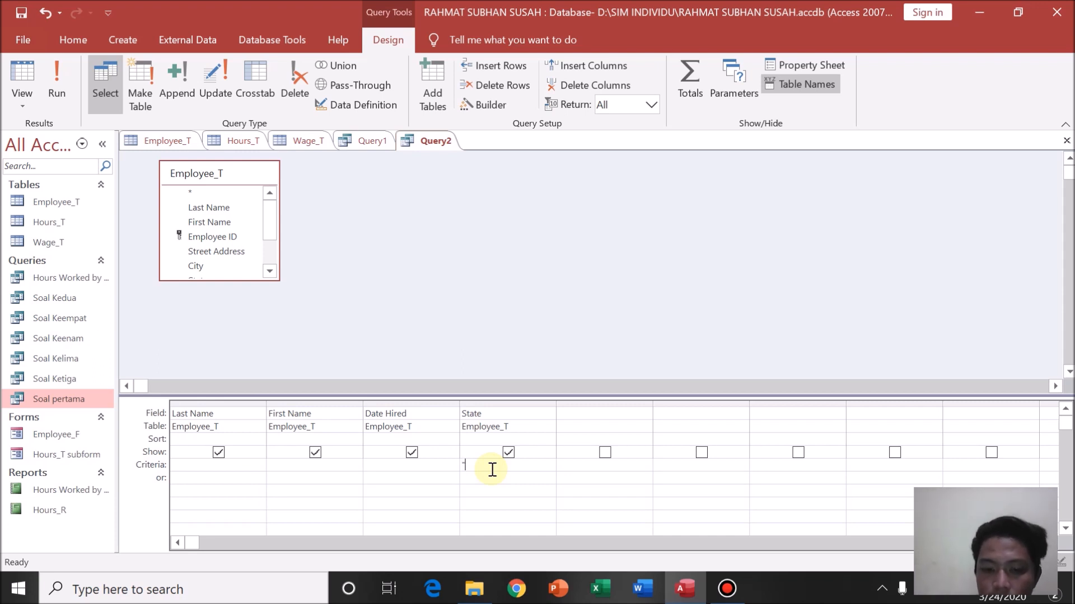
{"action": "type", "text": "DE"}
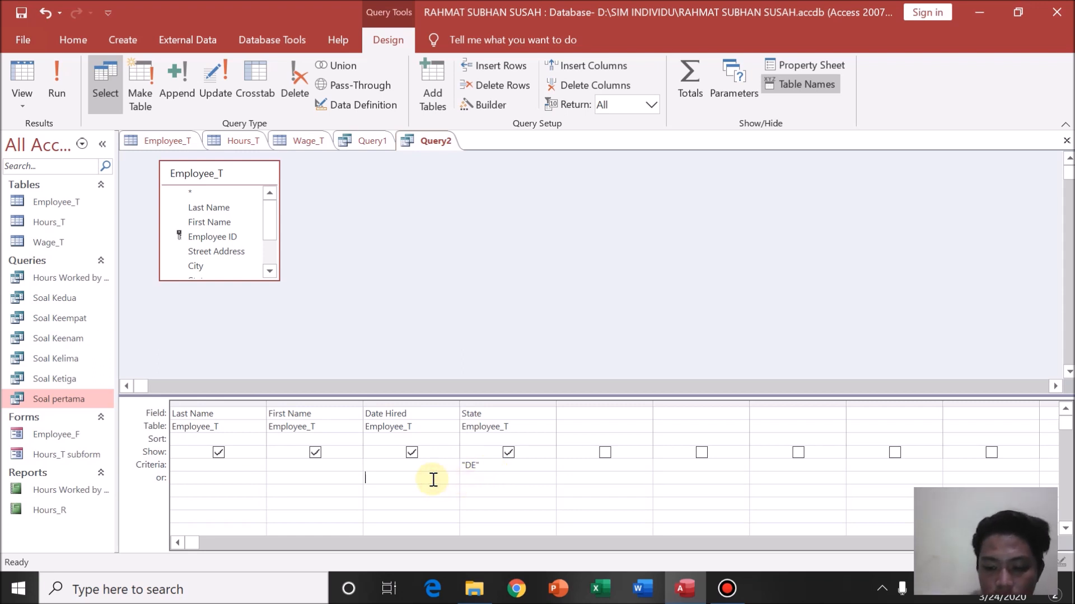
{"action": "type", "text": ">"}
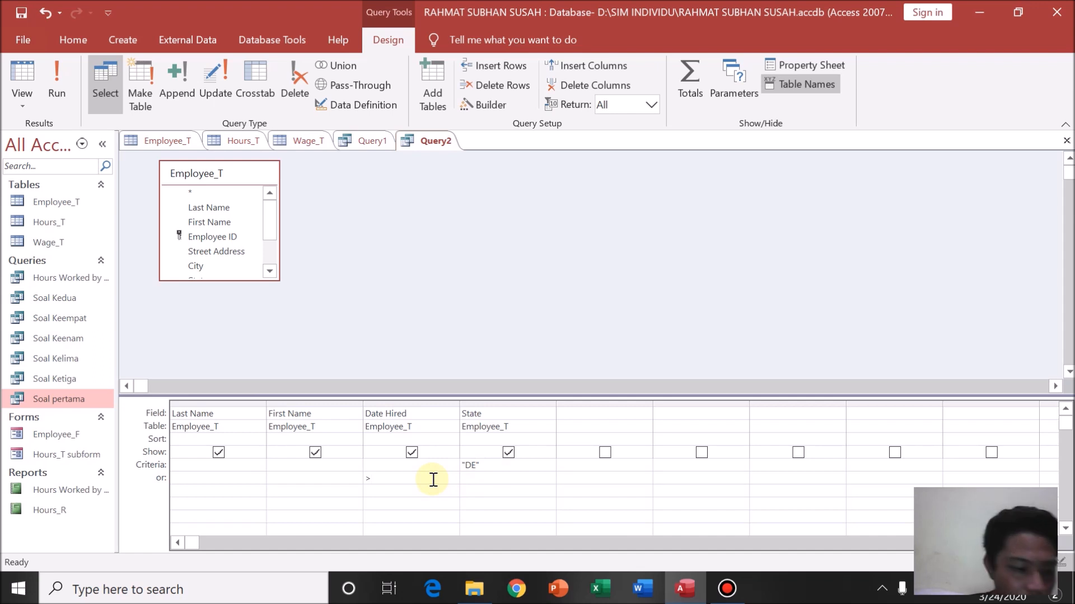
{"action": "type", "text": "12/1"}
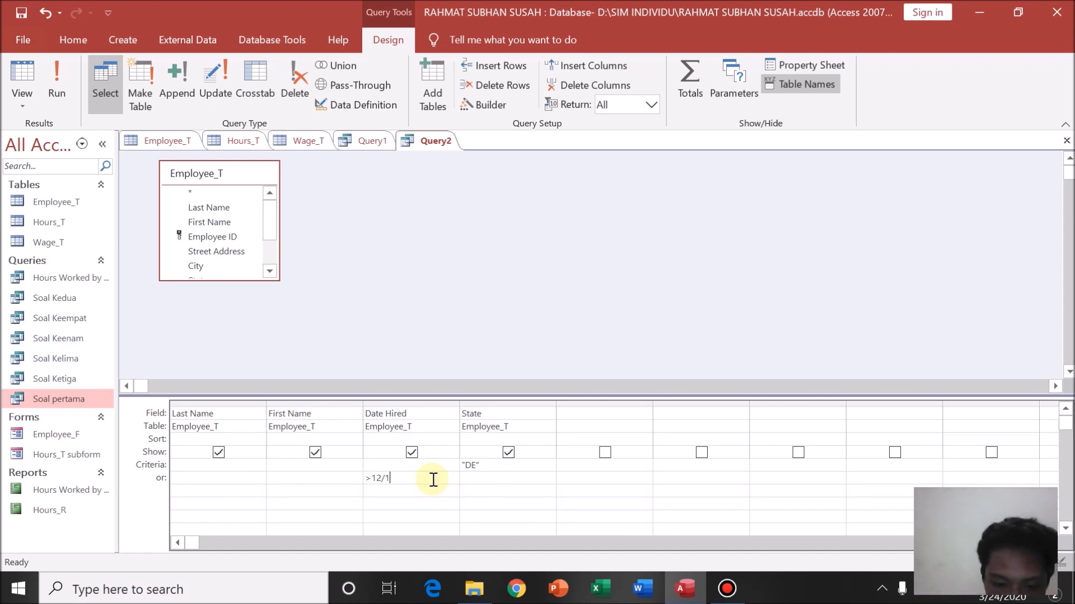
{"action": "type", "text": "2/1999"}
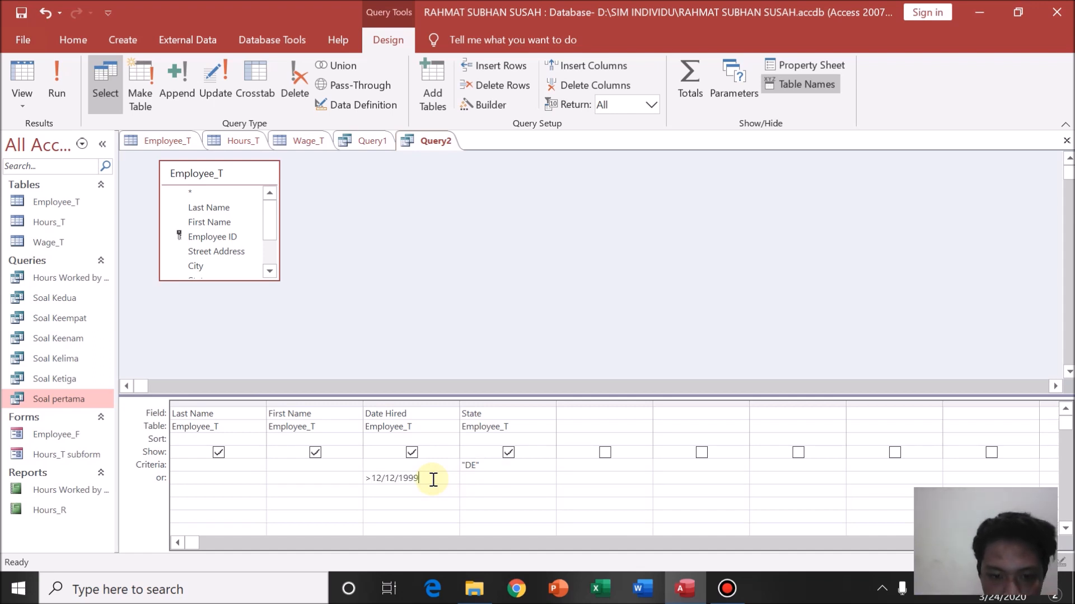
{"action": "key", "text": "Tab"}
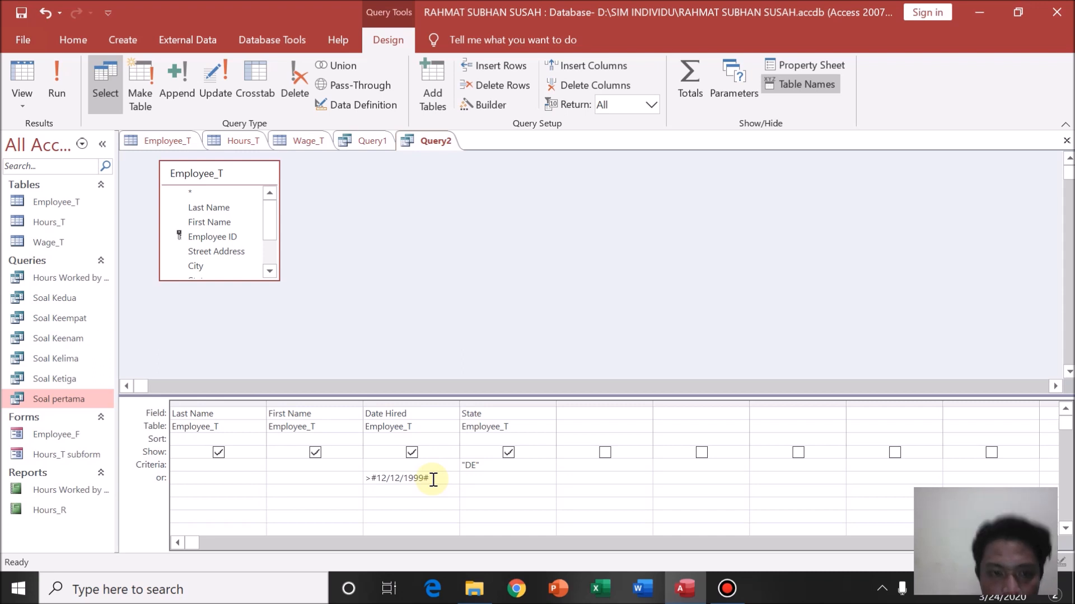
- Run the second query and open the saved query Soal Kedua for comparison
{"action": "left_click", "coordinate": [58, 66]}
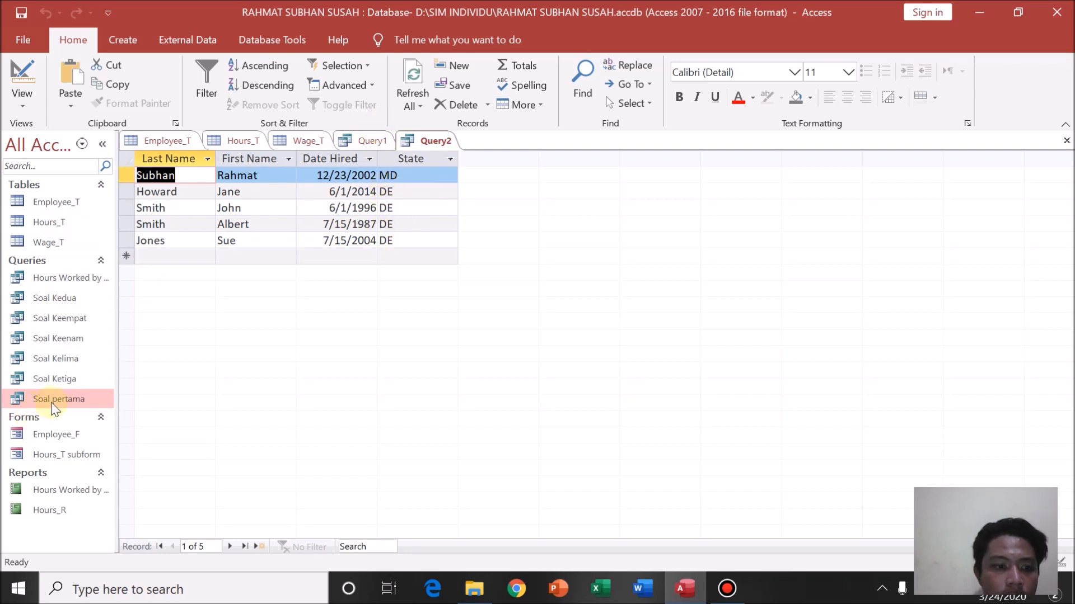
{"action": "left_click", "coordinate": [83, 301]}
{"action": "double_click", "coordinate": [84, 301]}
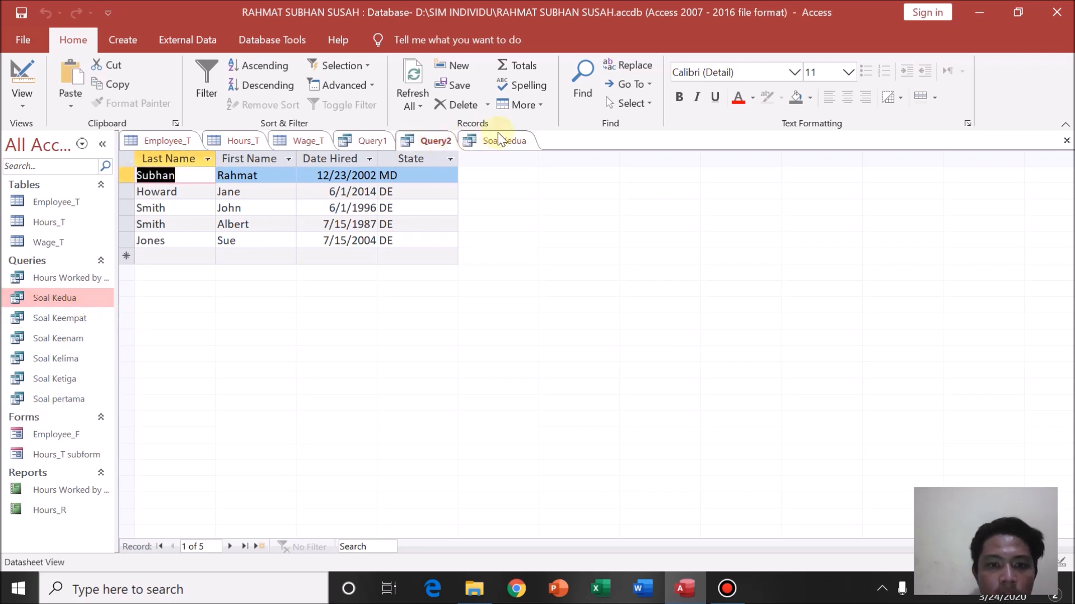
- Compare the second query's results with the saved query Soal Kedua, and close Soal Kedua
{"action": "left_click", "coordinate": [450, 142]}
{"action": "left_click", "coordinate": [483, 141]}
{"action": "left_click", "coordinate": [412, 143]}
{"action": "left_click", "coordinate": [485, 144]}
{"action": "left_click", "coordinate": [436, 143]}
{"action": "left_click", "coordinate": [482, 143]}
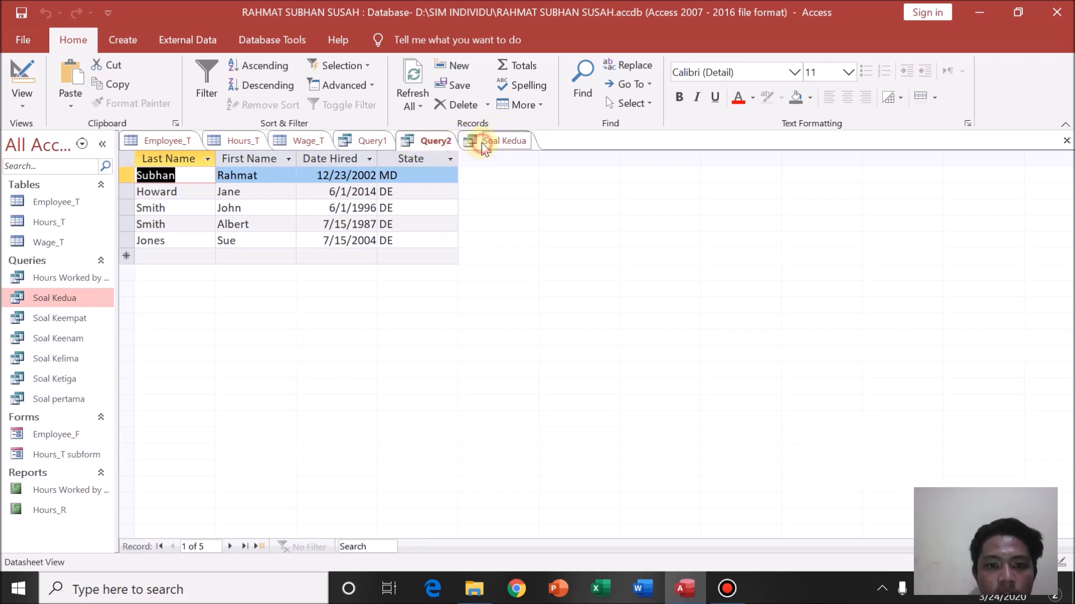
{"action": "left_click", "coordinate": [431, 144]}
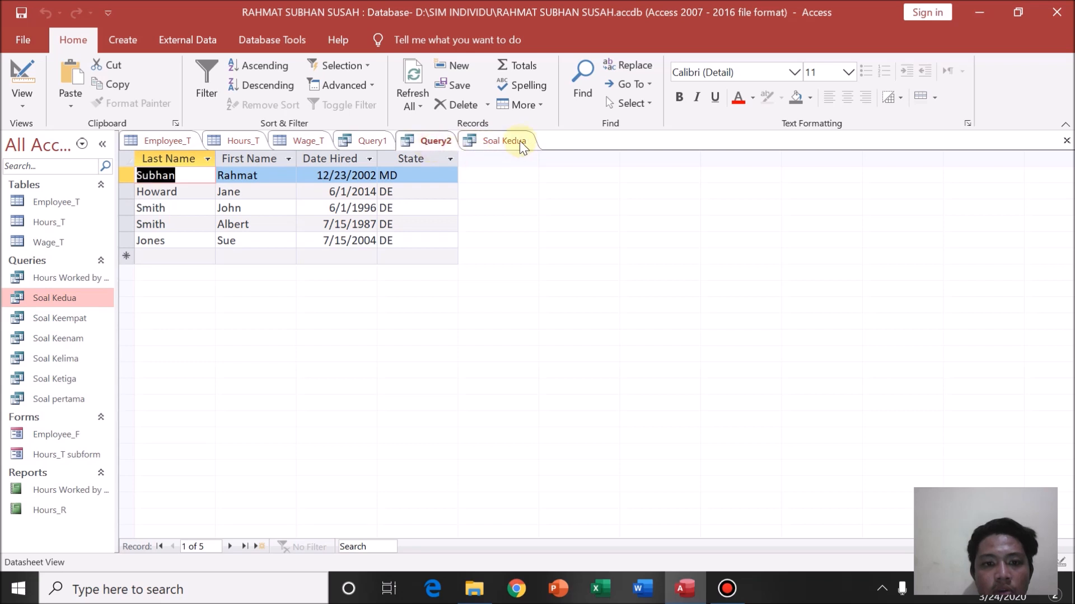
{"action": "left_click", "coordinate": [518, 144]}
{"action": "left_click", "coordinate": [427, 146]}
{"action": "left_click", "coordinate": [497, 152]}
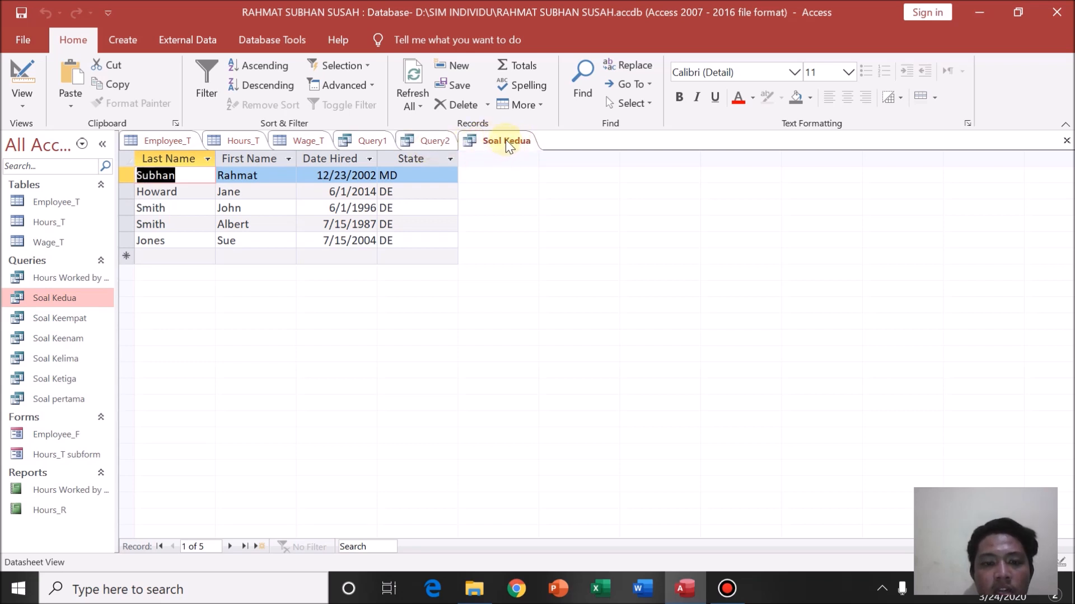
{"action": "right_click", "coordinate": [505, 139]}
{"action": "left_click", "coordinate": [568, 173]}
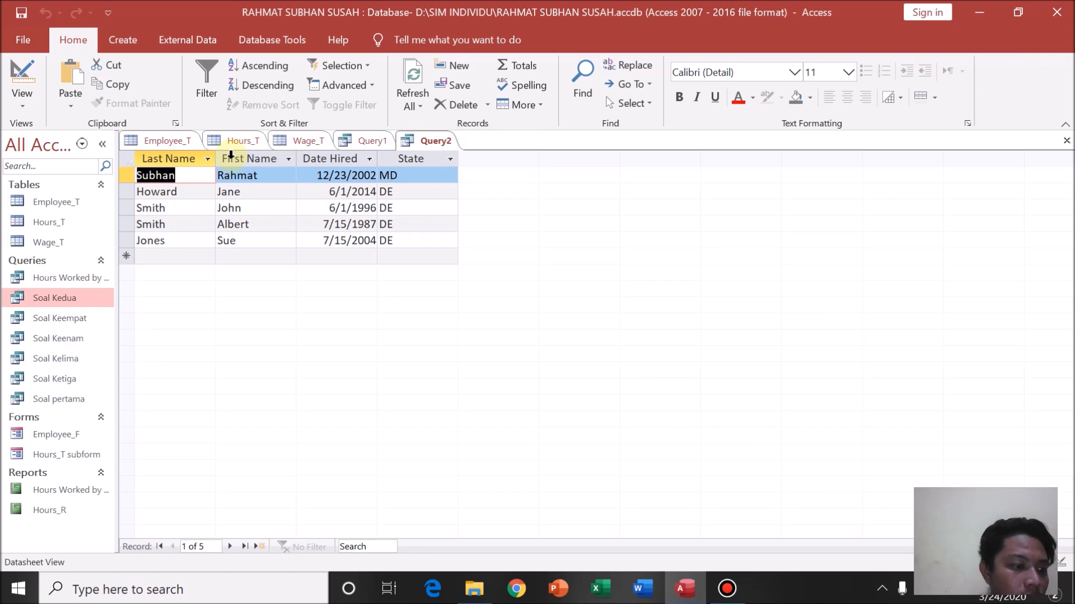
- Create a new query in Design view with Employee_T and Hours_T, and join the two tables on Employee ID
{"action": "left_click", "coordinate": [123, 40]}
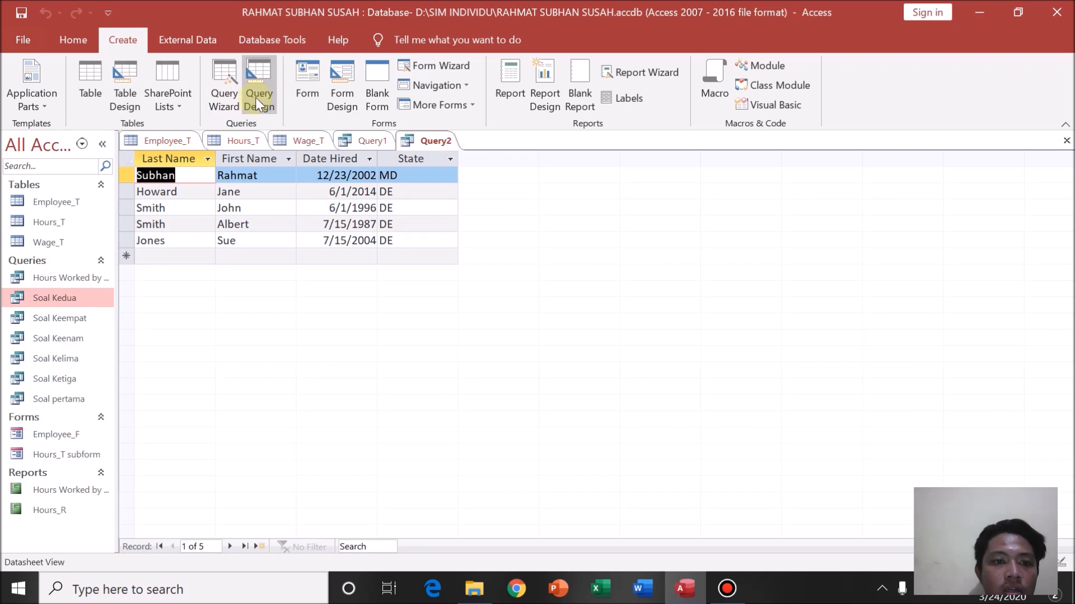
{"action": "left_click", "coordinate": [256, 98]}
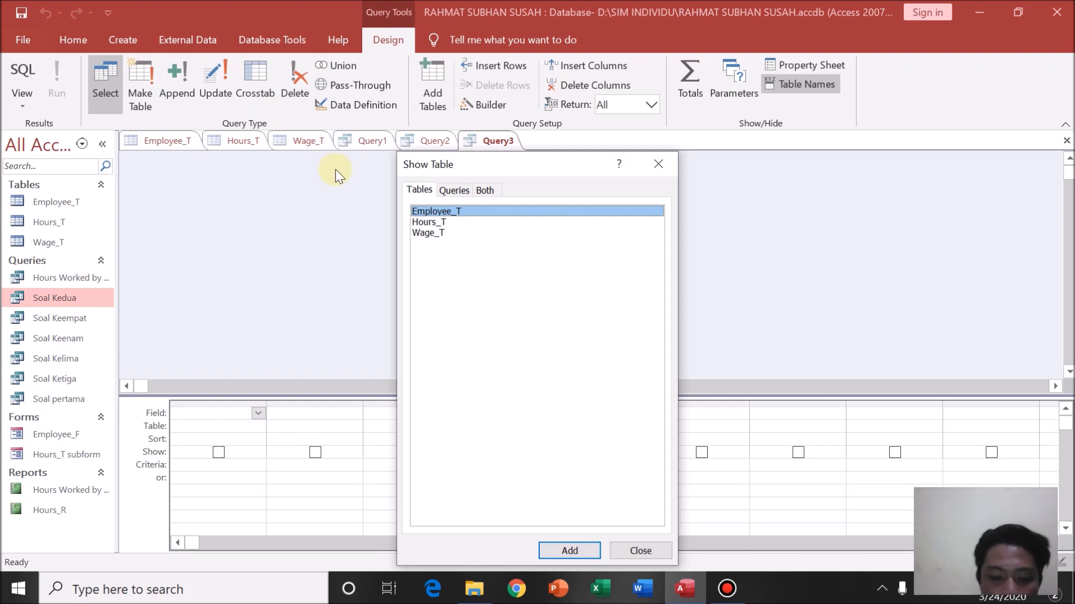
{"action": "key", "text": "shift+Down"}
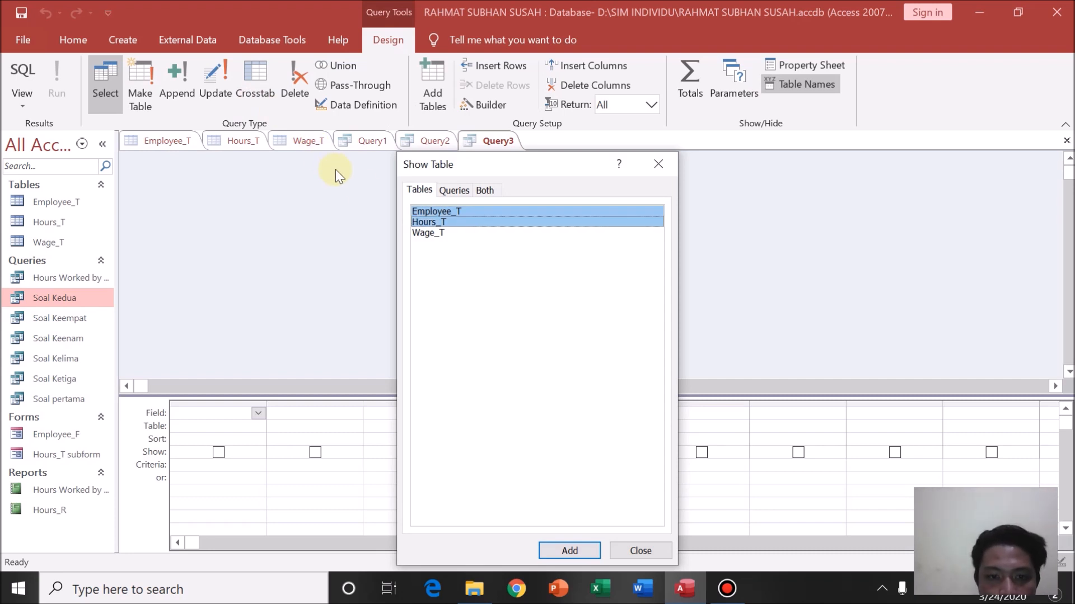
{"action": "left_click", "coordinate": [567, 551]}
{"action": "left_click", "coordinate": [661, 165]}
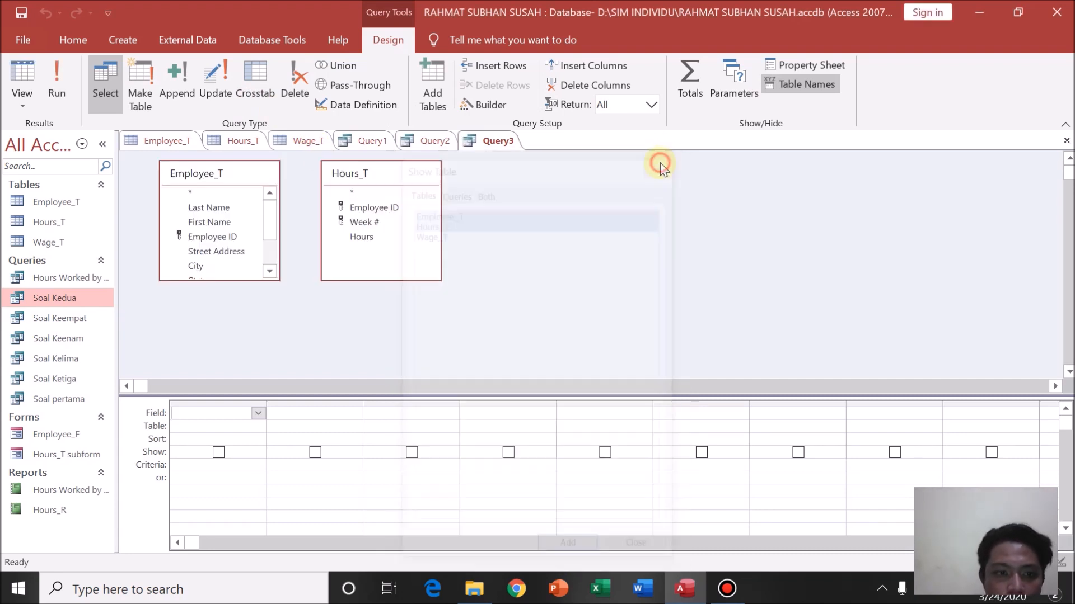
{"action": "left_click_drag", "start_coordinate": [234, 239], "coordinate": [347, 207]}
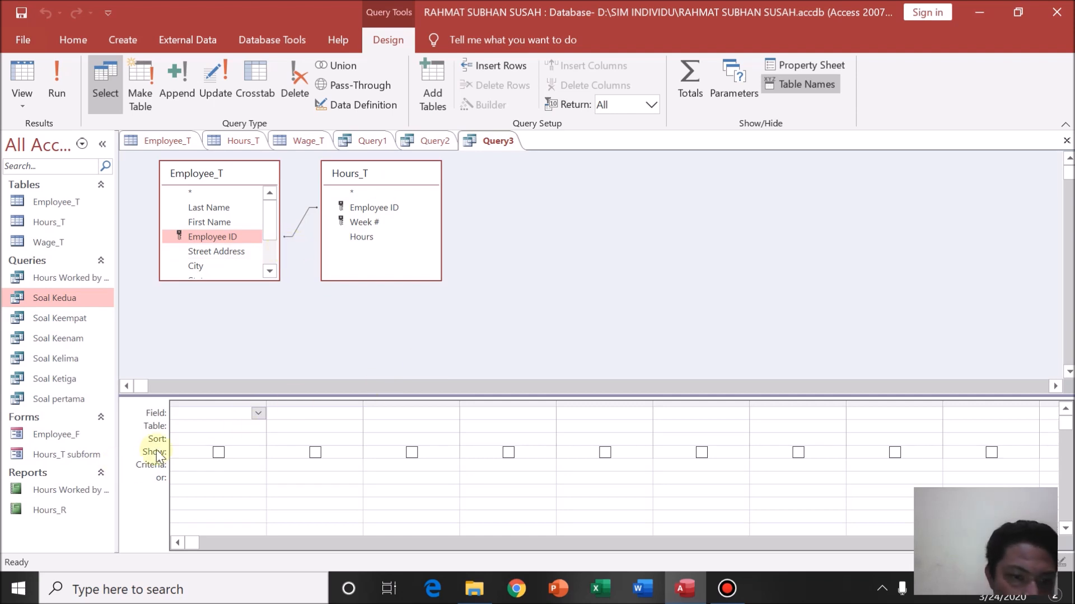
- Add the Hours field from Hours_T and the US Citizen field from Employee_T to the query grid
{"action": "left_click", "coordinate": [257, 414]}
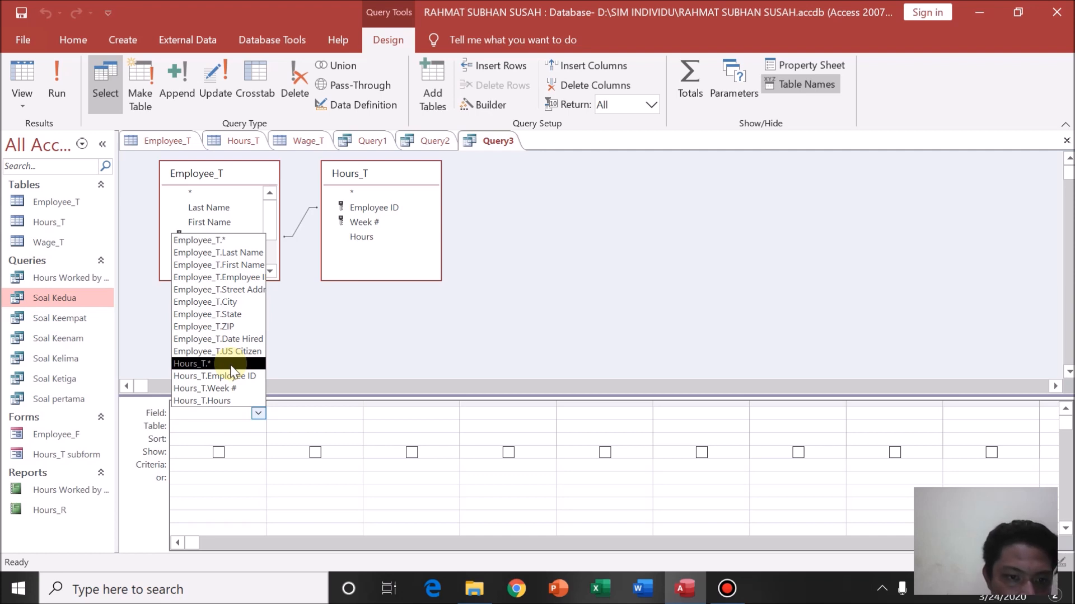
{"action": "left_click", "coordinate": [228, 400]}
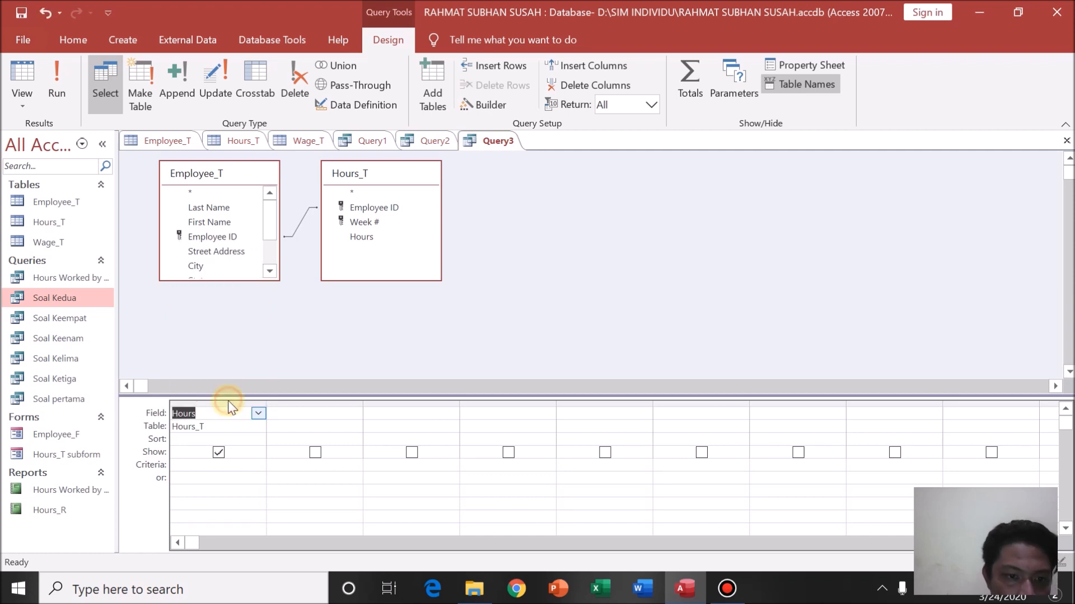
{"action": "left_click", "coordinate": [294, 416]}
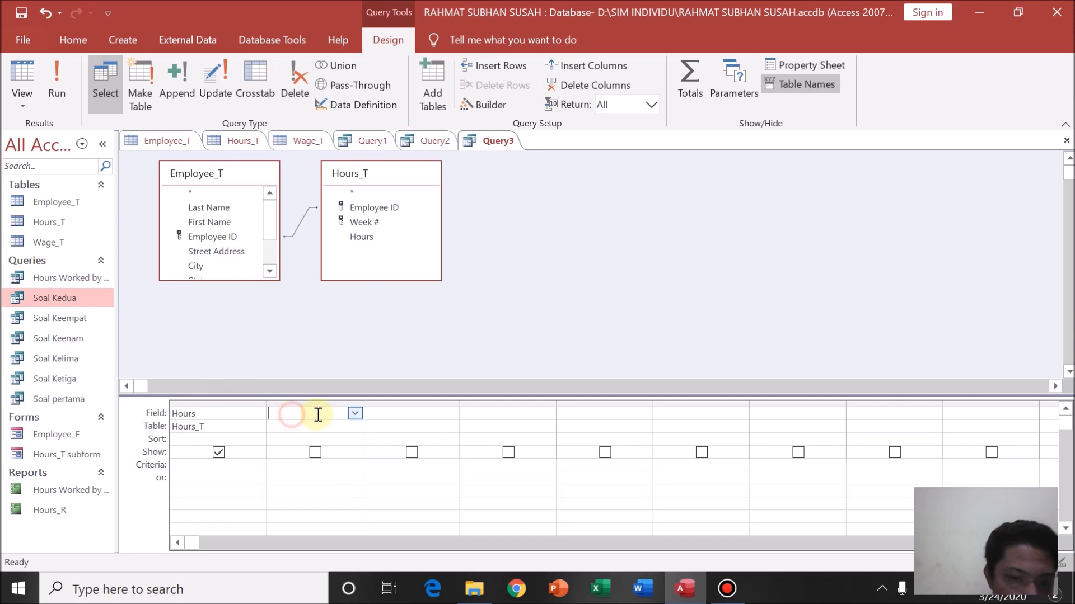
{"action": "left_click", "coordinate": [354, 414]}
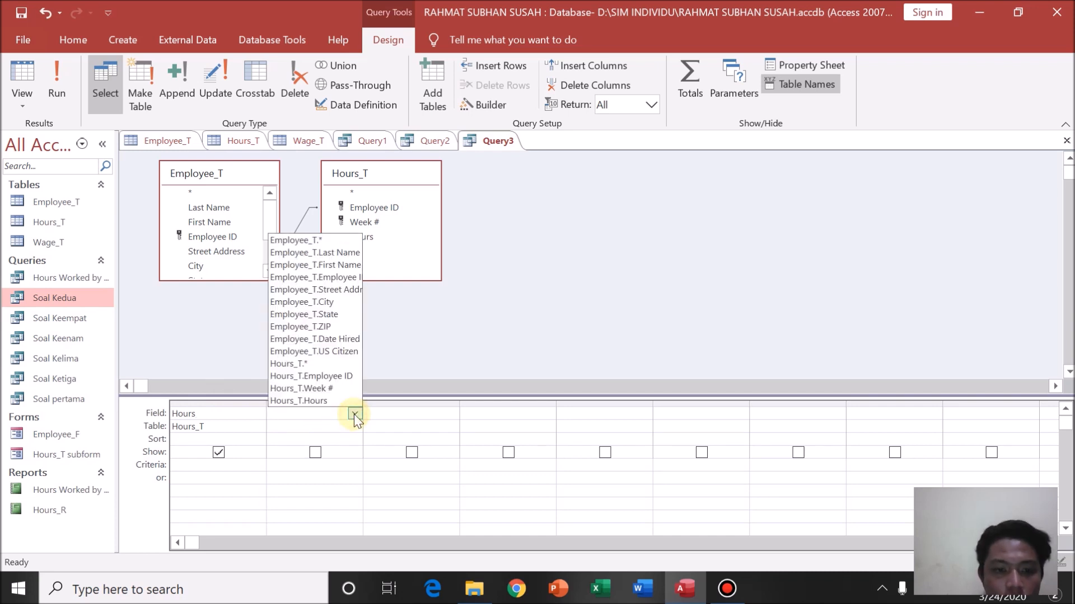
{"action": "left_click", "coordinate": [346, 352]}
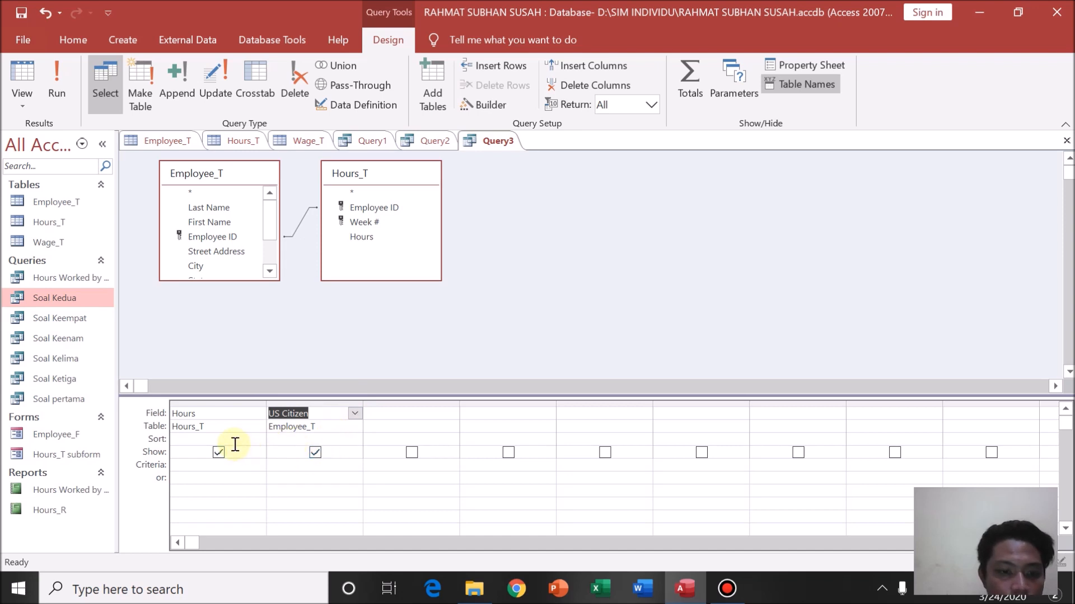
- Give the Hours column in the query grid the alias "Total Hours Worked"
{"action": "left_click", "coordinate": [182, 413]}
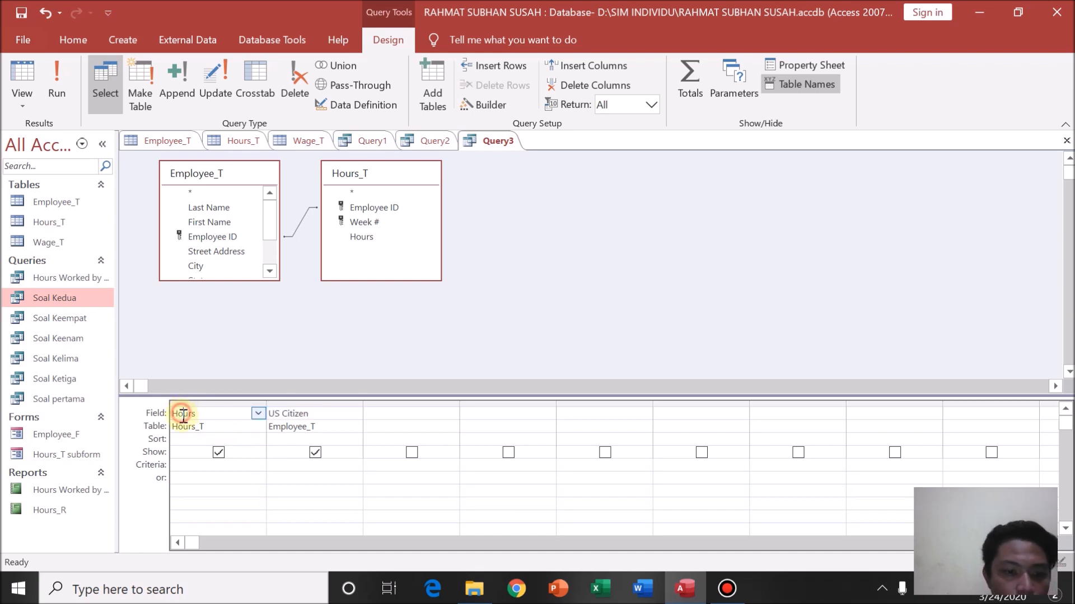
{"action": "type", "text": "Total"}
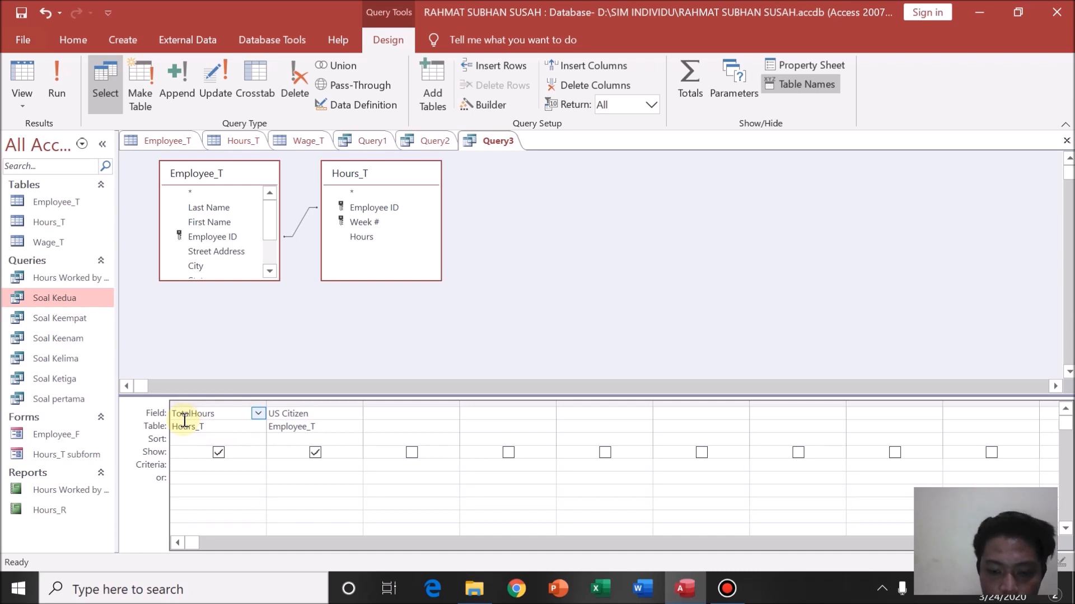
{"action": "type", "text": " Hours"}
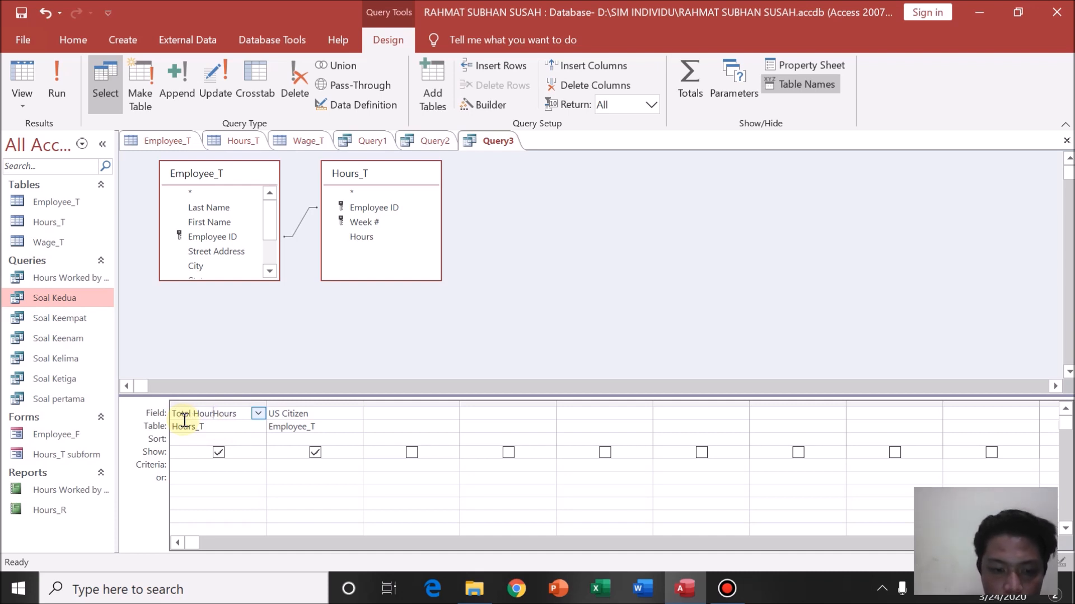
{"action": "type", "text": " Worke"}
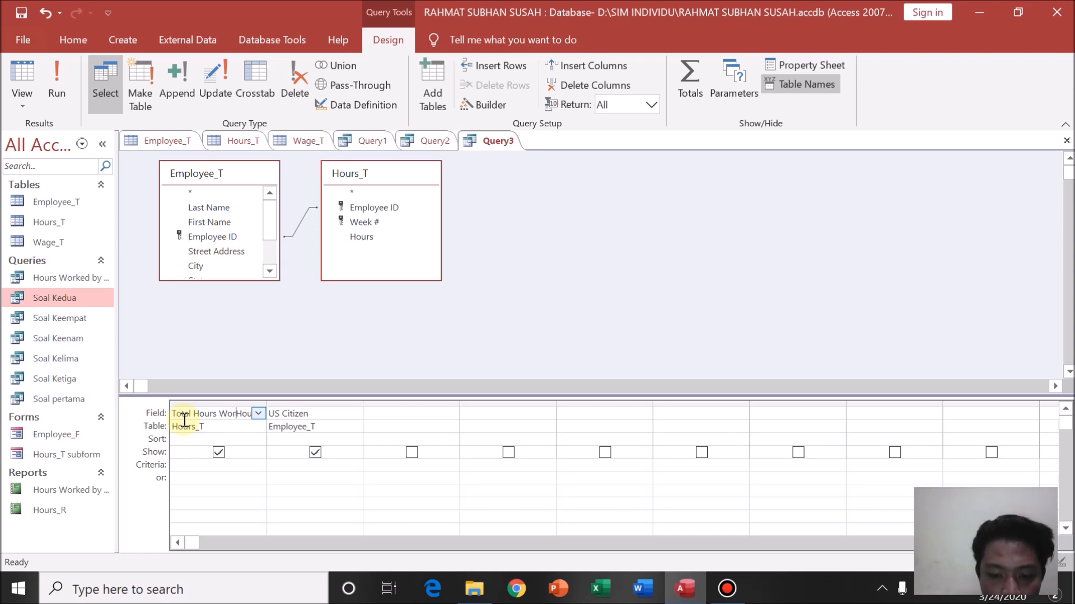
{"action": "type", "text": "d"}
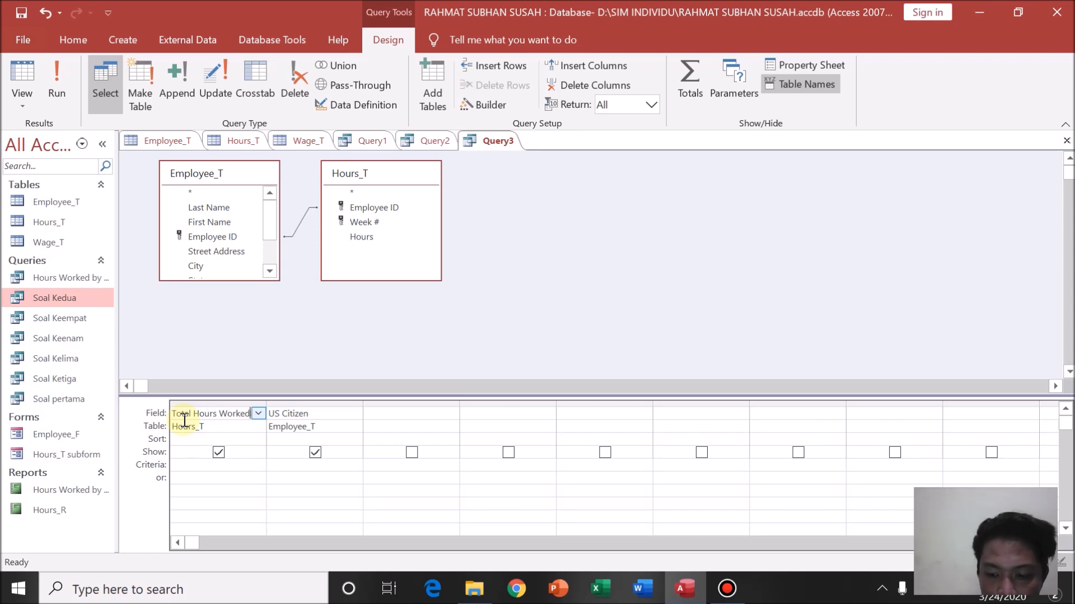
{"action": "type", "text": ": Hou"}
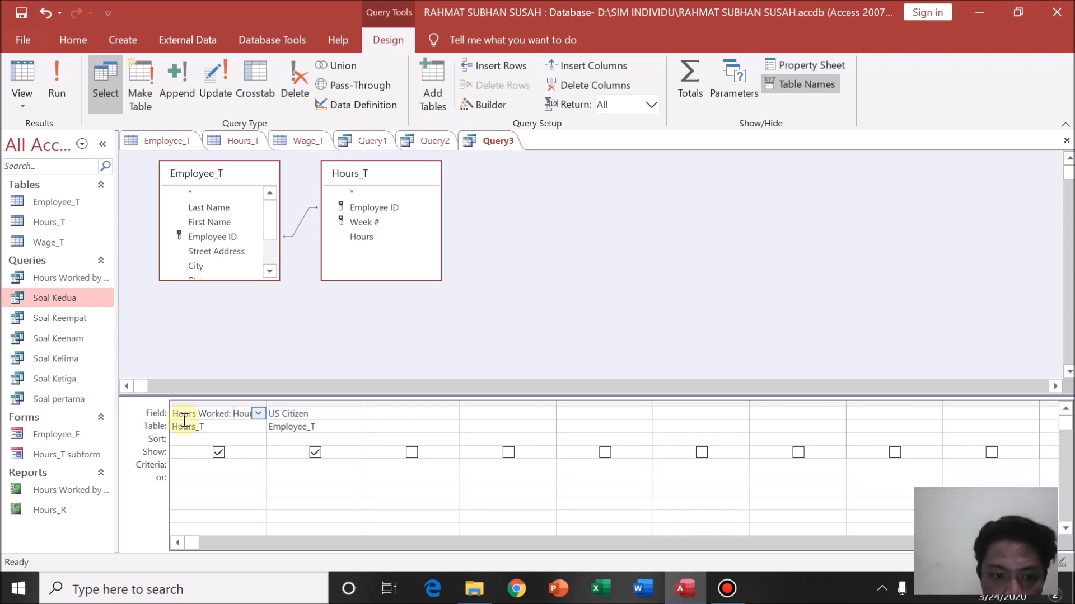
{"action": "left_click", "coordinate": [216, 440]}
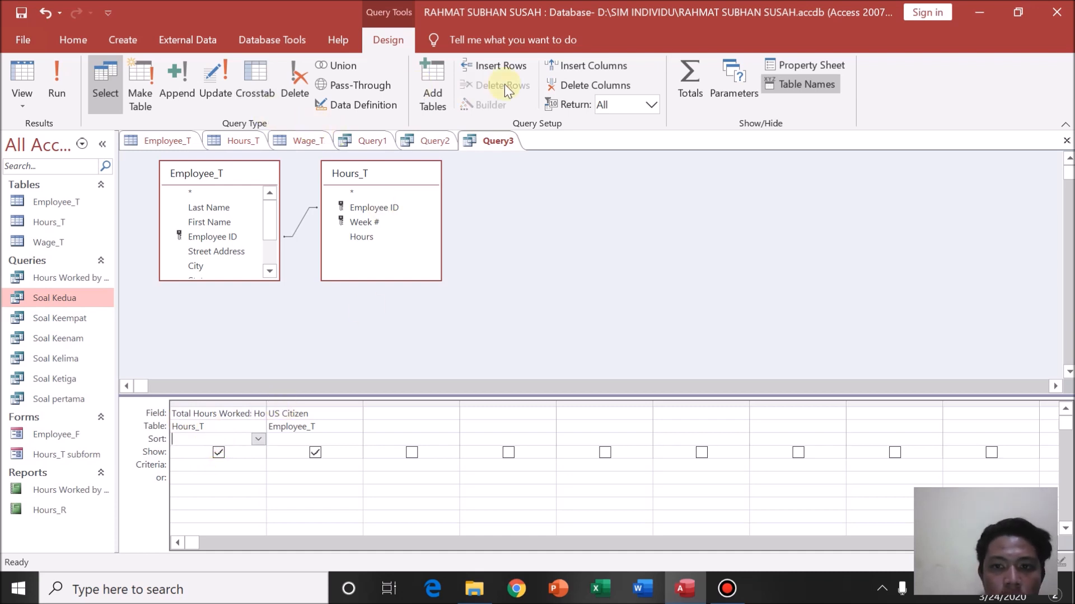
- Show the Total row in the query grid and set the hours column to Sum
{"action": "left_click", "coordinate": [697, 89]}
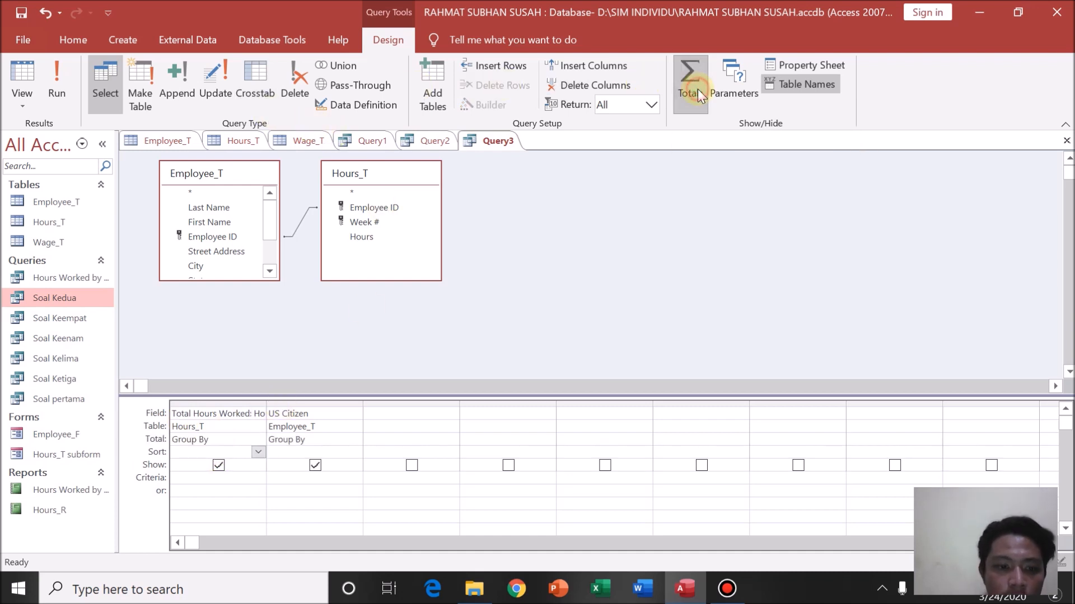
{"action": "left_click", "coordinate": [211, 438]}
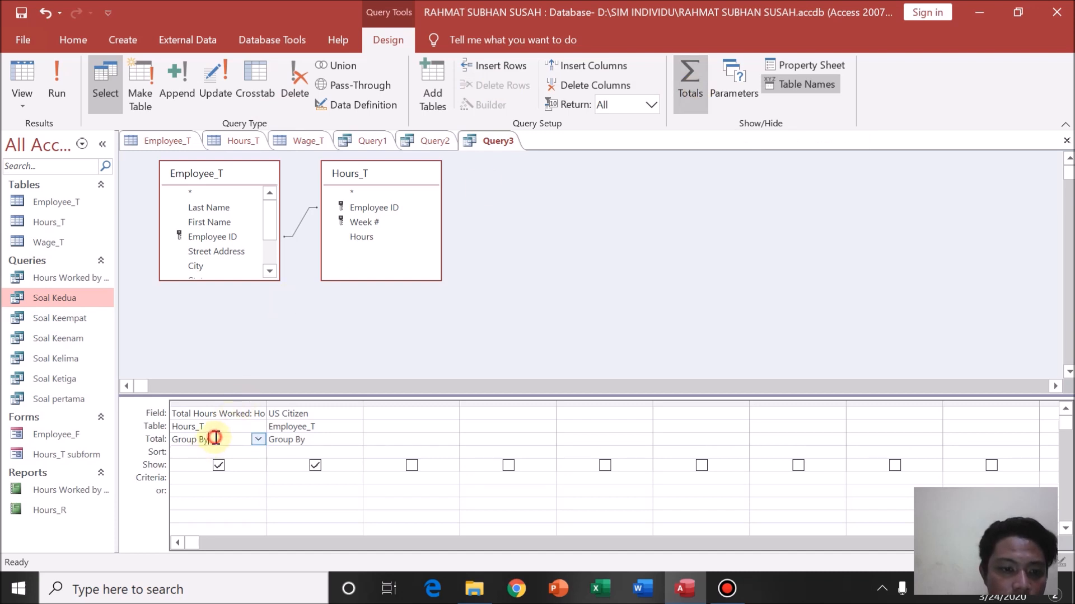
{"action": "left_click", "coordinate": [257, 440]}
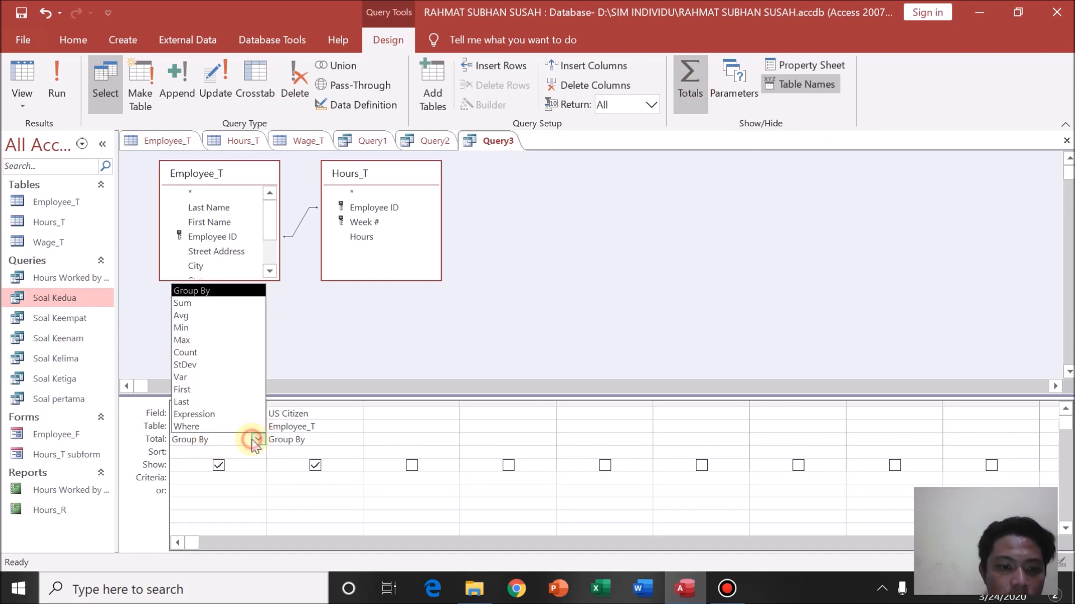
{"action": "left_click", "coordinate": [211, 302]}
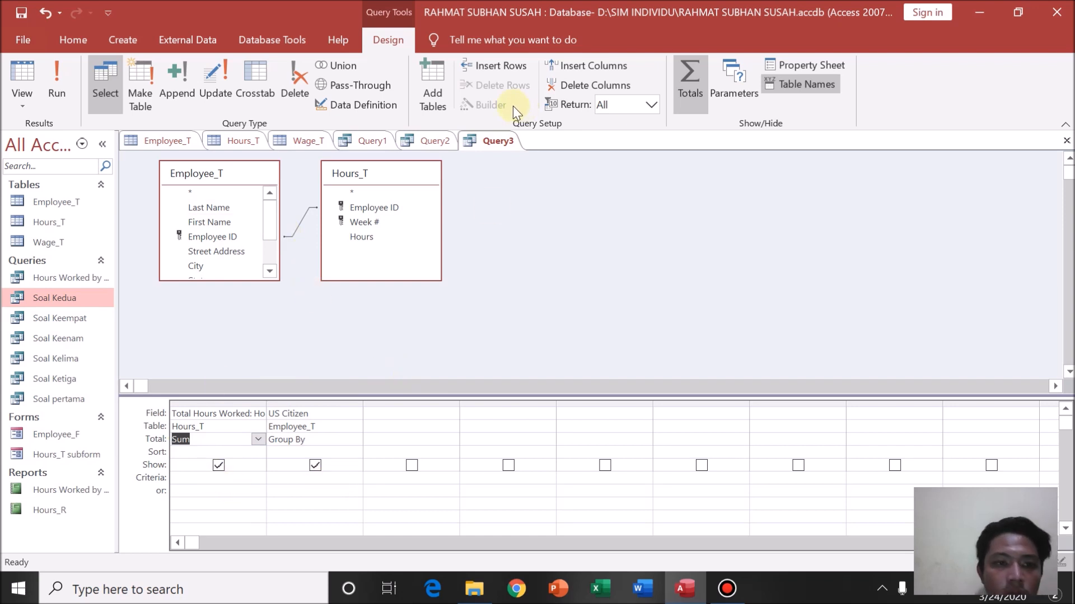
- Switch the view of the open Hours_T table and run the query that totals hours by US Citizen
{"action": "left_click", "coordinate": [64, 80]}
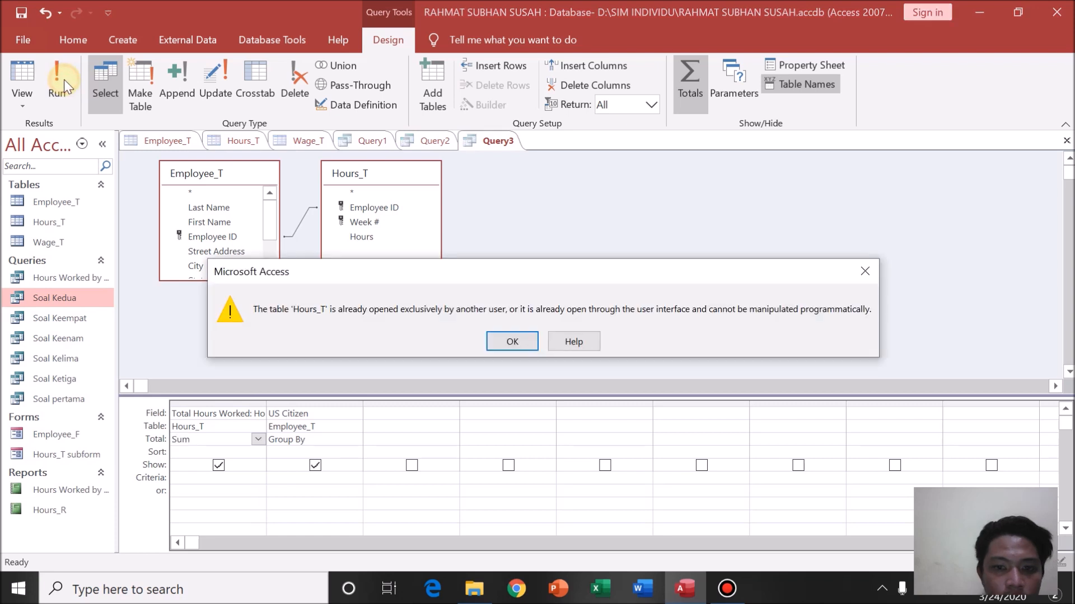
{"action": "left_click", "coordinate": [511, 340]}
{"action": "left_click", "coordinate": [238, 142]}
{"action": "left_click", "coordinate": [22, 81]}
{"action": "left_click", "coordinate": [519, 145]}
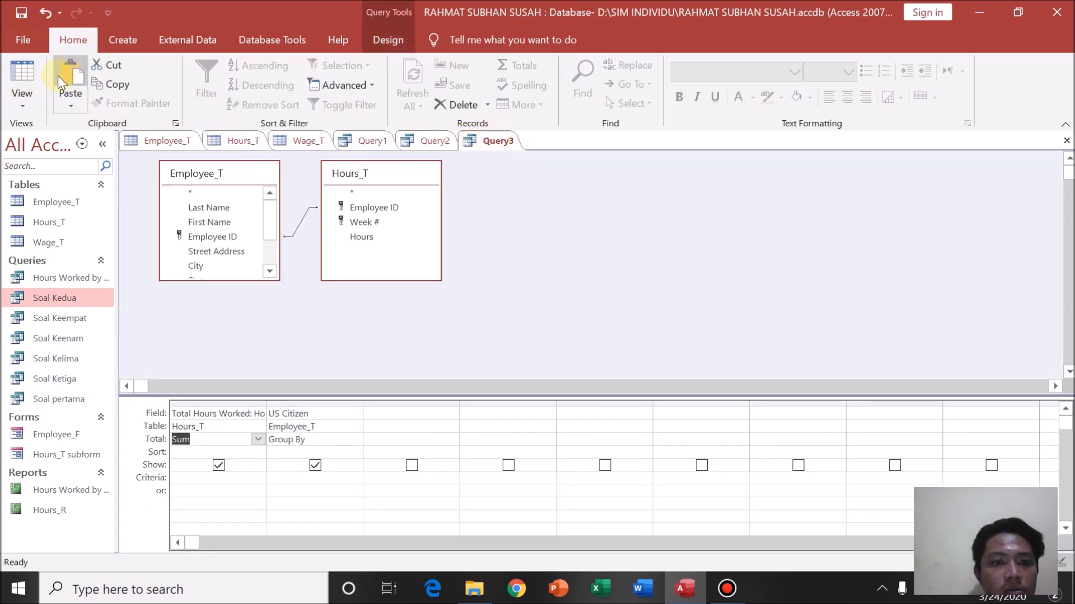
{"action": "left_click", "coordinate": [384, 39]}
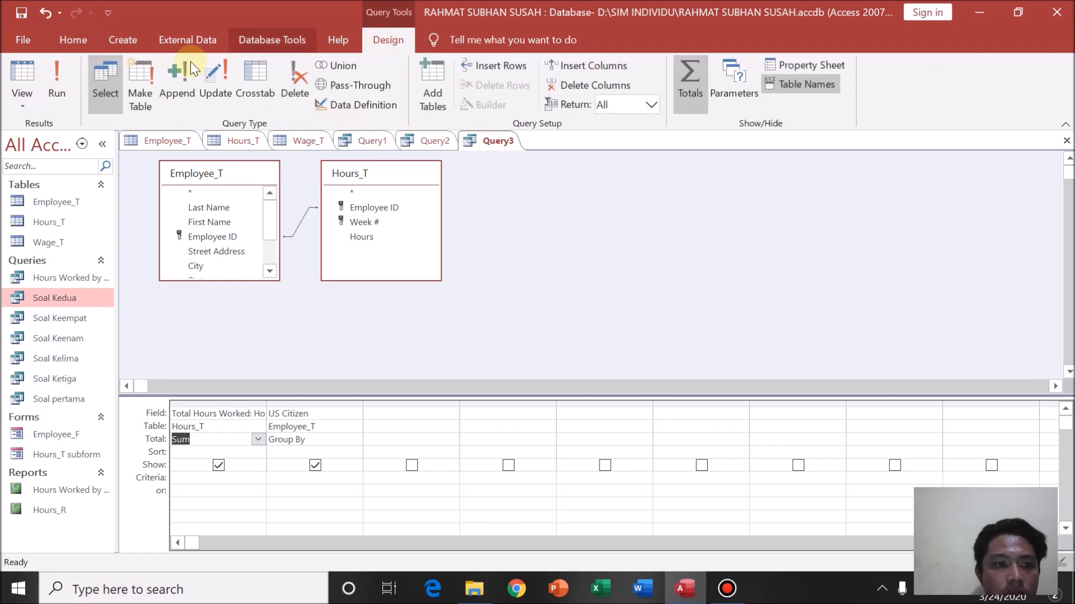
{"action": "left_click", "coordinate": [65, 75]}
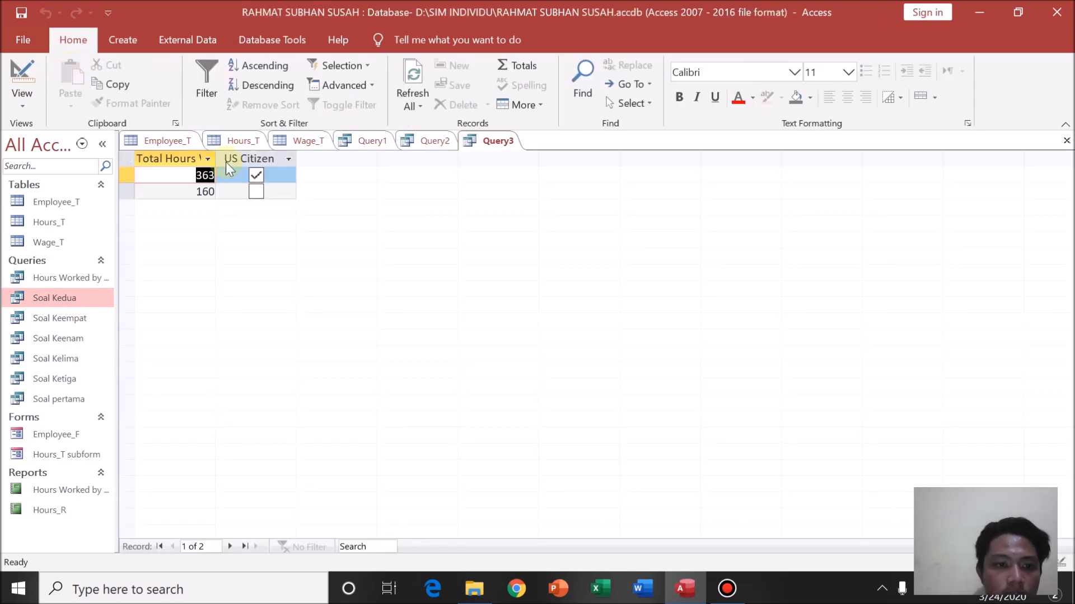
{"action": "left_click", "coordinate": [208, 192]}
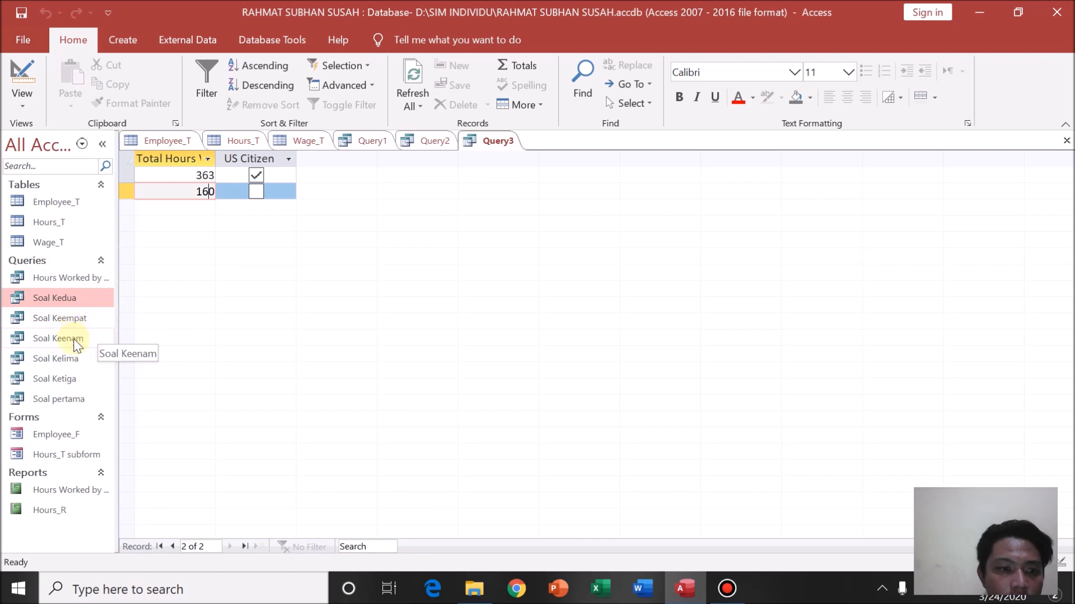
- Open the saved query Soal Ketiga, compare it with the third query's results, and close Soal Ketiga
{"action": "double_click", "coordinate": [81, 379]}
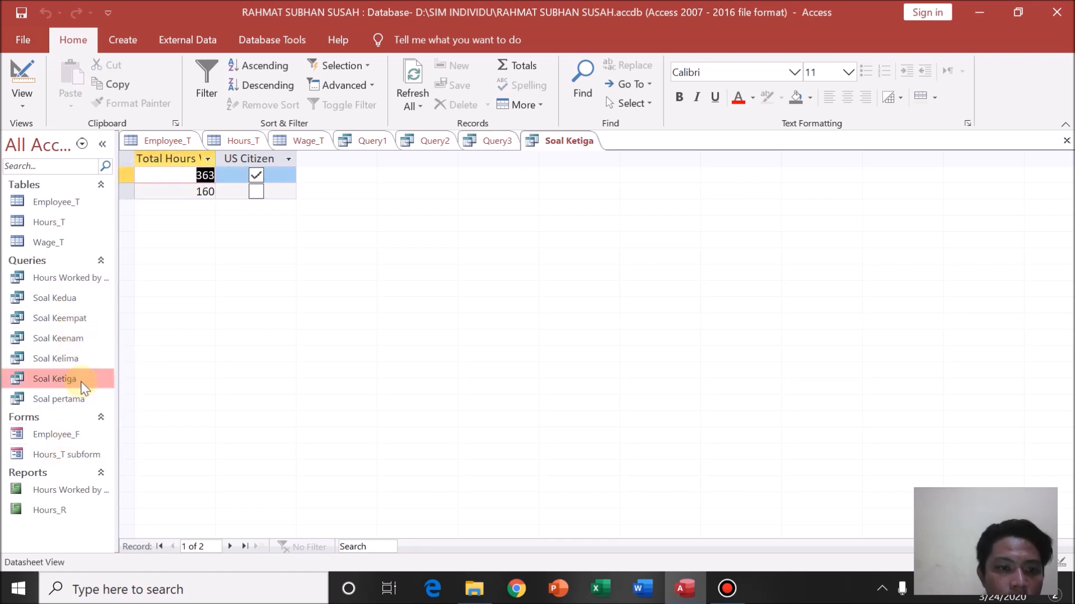
{"action": "left_click", "coordinate": [497, 140]}
{"action": "left_click", "coordinate": [547, 141]}
{"action": "left_click", "coordinate": [505, 143]}
{"action": "left_click", "coordinate": [539, 140]}
{"action": "left_click", "coordinate": [492, 140]}
{"action": "left_click", "coordinate": [551, 140]}
{"action": "left_click", "coordinate": [509, 143]}
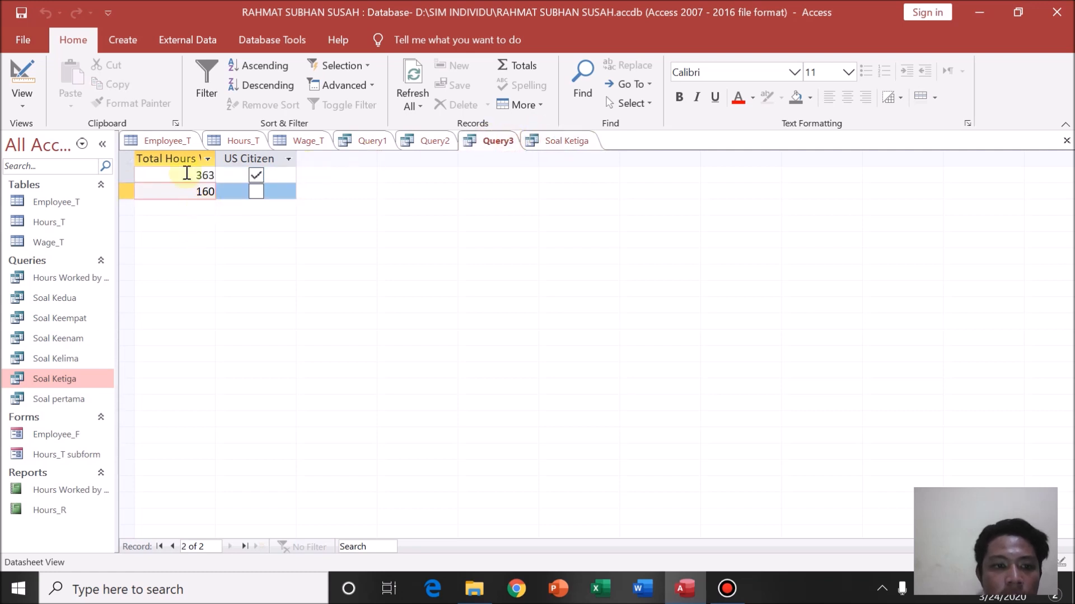
{"action": "left_click", "coordinate": [567, 142]}
{"action": "right_click", "coordinate": [567, 143]}
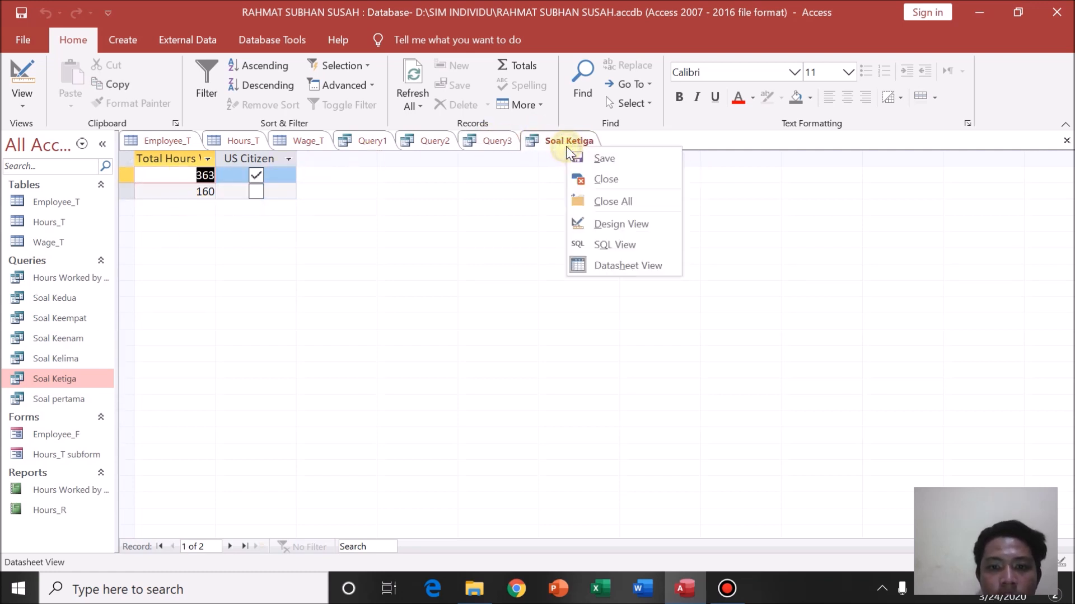
{"action": "left_click", "coordinate": [589, 179]}
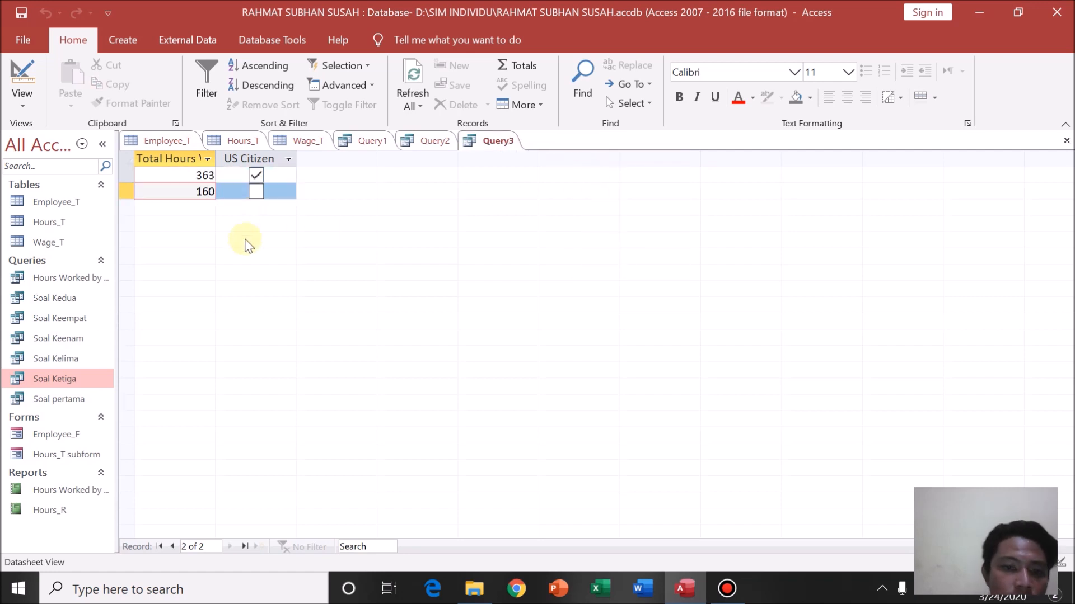
- Create a new query design with Employee_T, Hours_T and Wage_T, and join the three tables to each other on Employee ID
{"action": "left_click", "coordinate": [133, 47]}
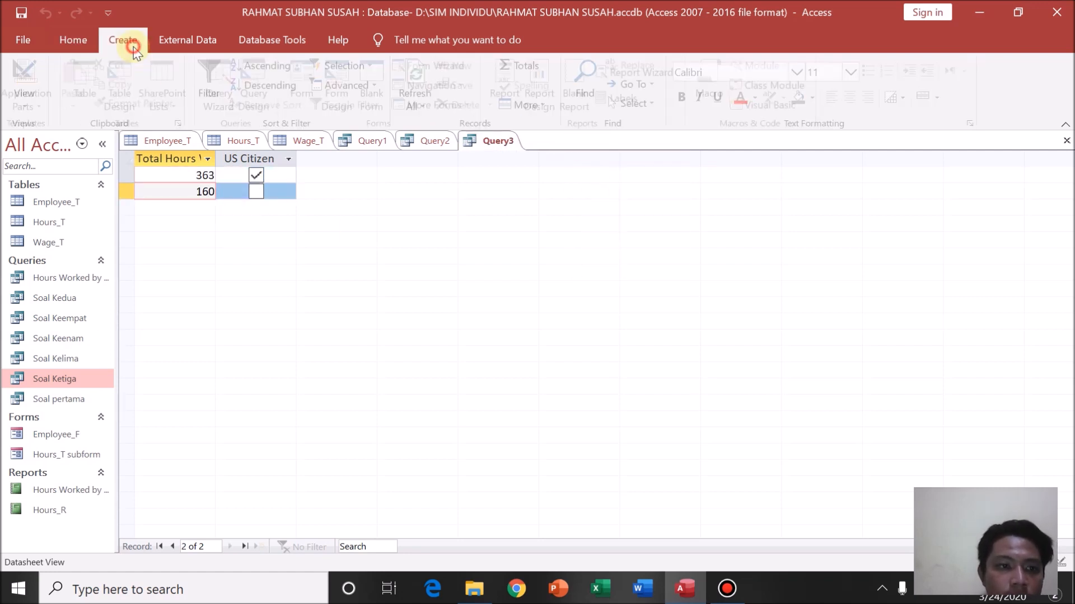
{"action": "left_click", "coordinate": [260, 78]}
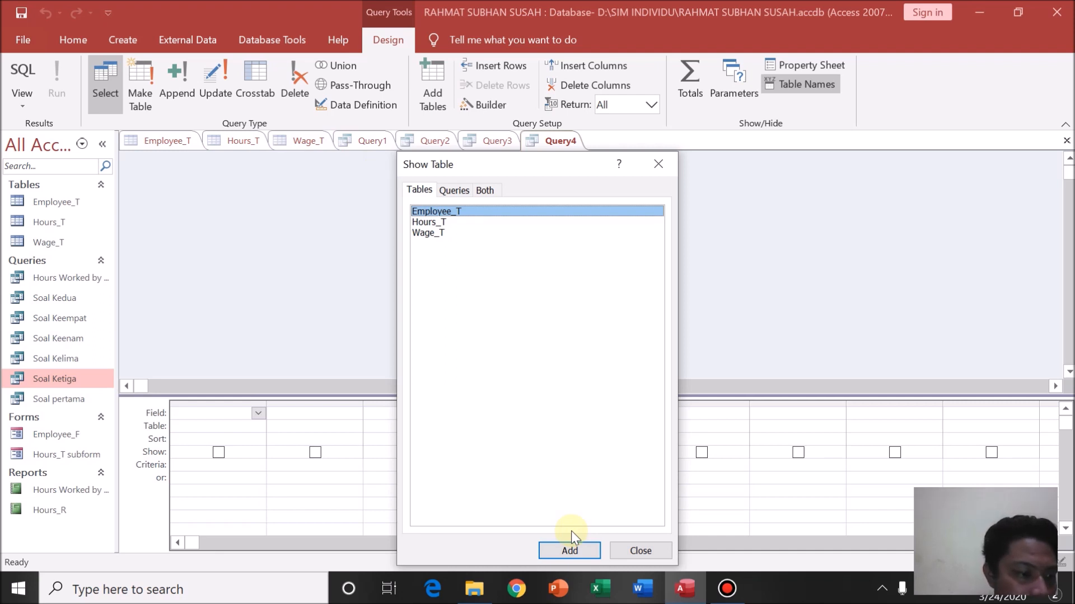
{"action": "key", "text": "Down"}
{"action": "key", "text": "Down"}
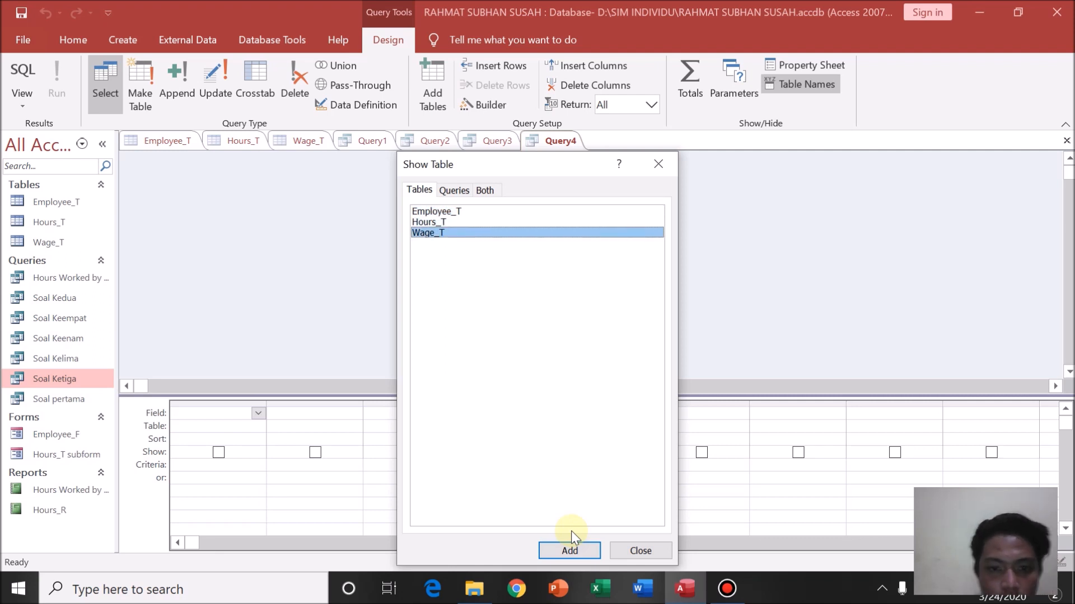
{"action": "key", "text": "shift+Up"}
{"action": "key", "text": "shift+Up"}
{"action": "left_click", "coordinate": [585, 547]}
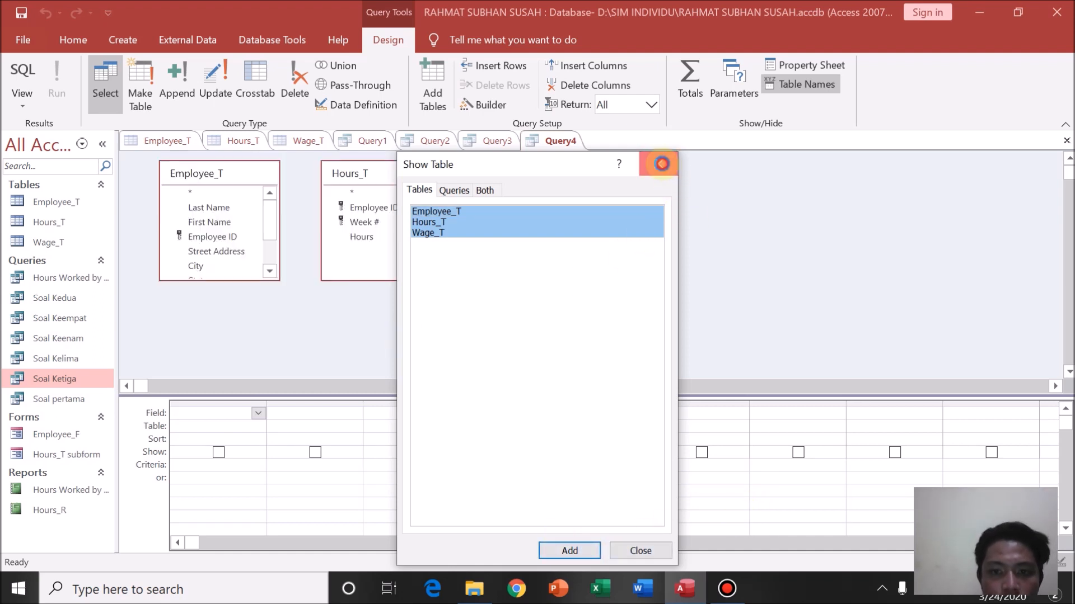
{"action": "left_click", "coordinate": [661, 163]}
{"action": "left_click_drag", "start_coordinate": [216, 237], "coordinate": [522, 213]}
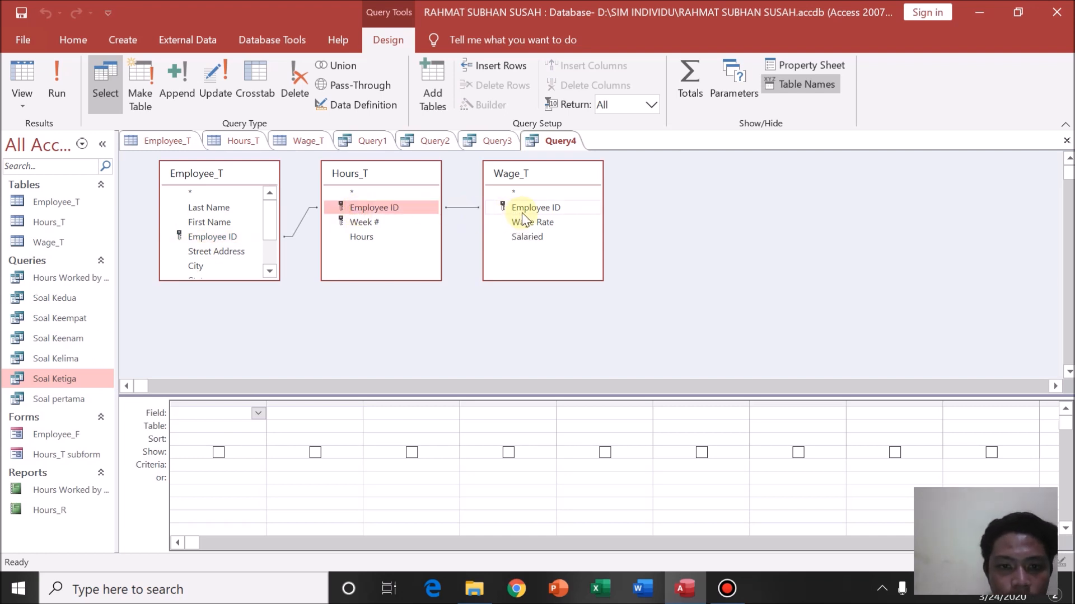
{"action": "left_click_drag", "start_coordinate": [236, 238], "coordinate": [535, 210]}
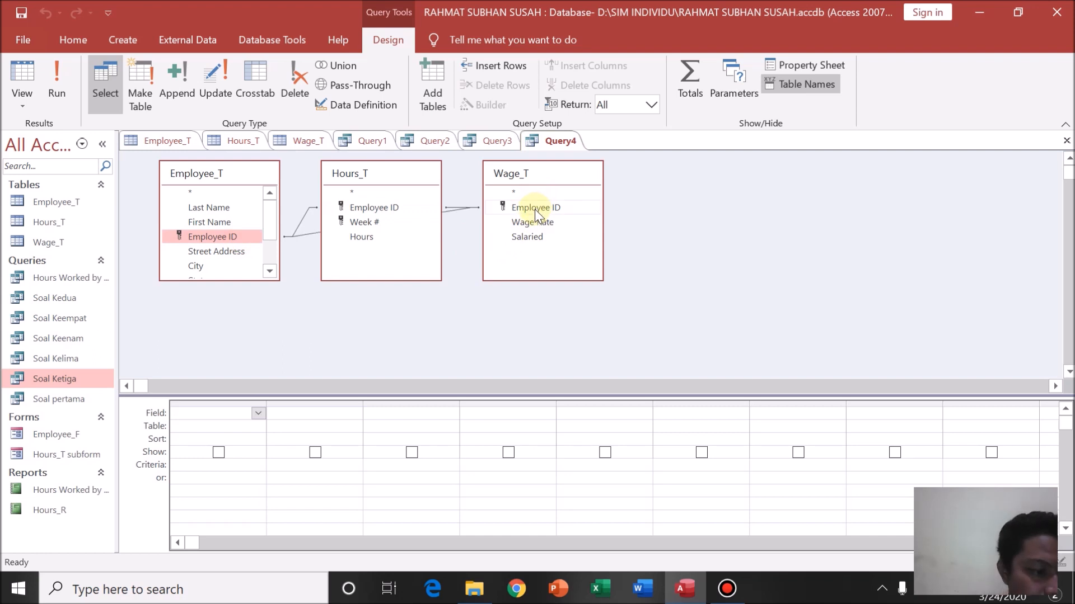
- Add Last Name and Employee ID from Employee_T and Week # from Hours_T to the first three columns of the query grid
{"action": "left_click", "coordinate": [258, 413]}
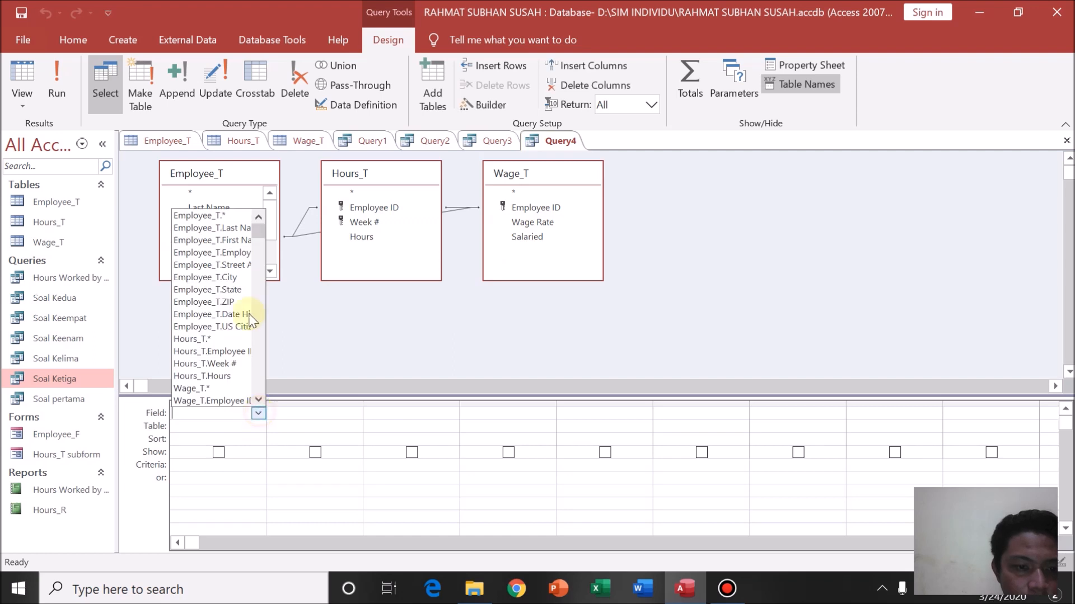
{"action": "left_click", "coordinate": [261, 234]}
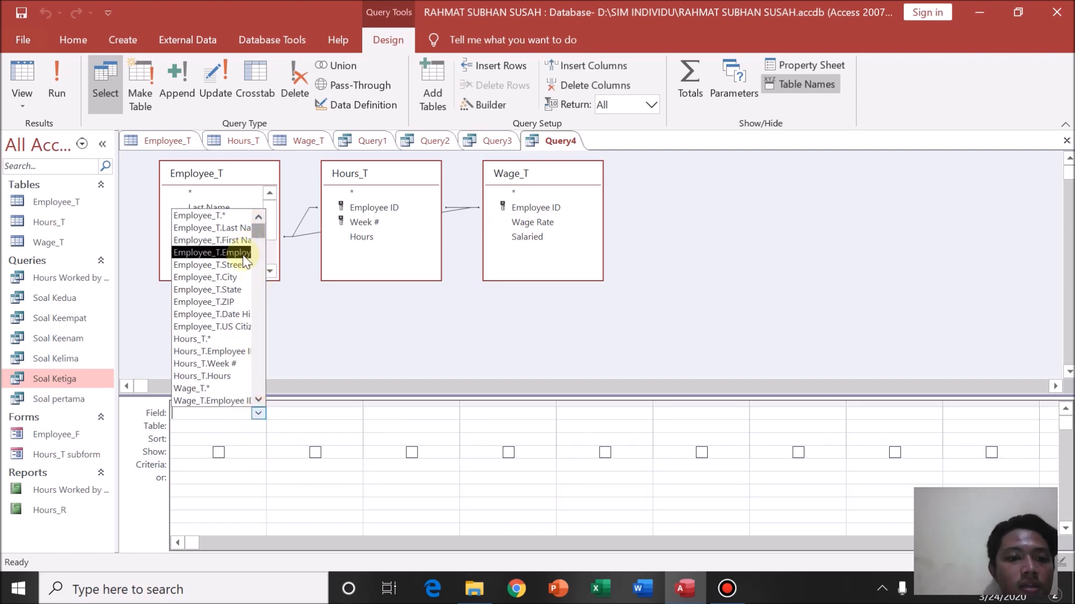
{"action": "left_click", "coordinate": [224, 228]}
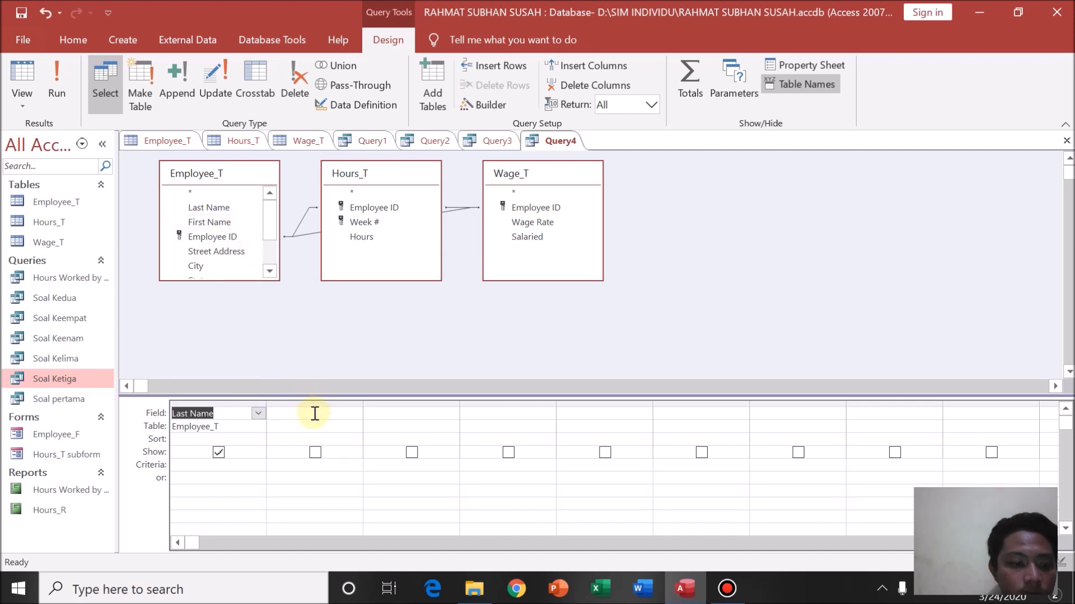
{"action": "left_click", "coordinate": [314, 413]}
{"action": "left_click", "coordinate": [355, 413]}
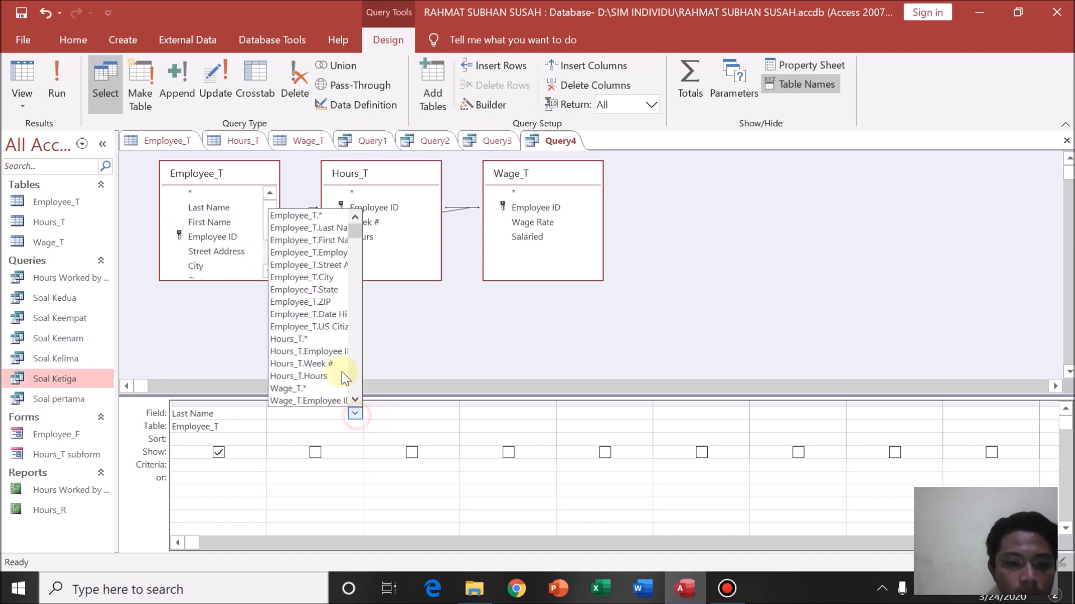
{"action": "left_click", "coordinate": [331, 254]}
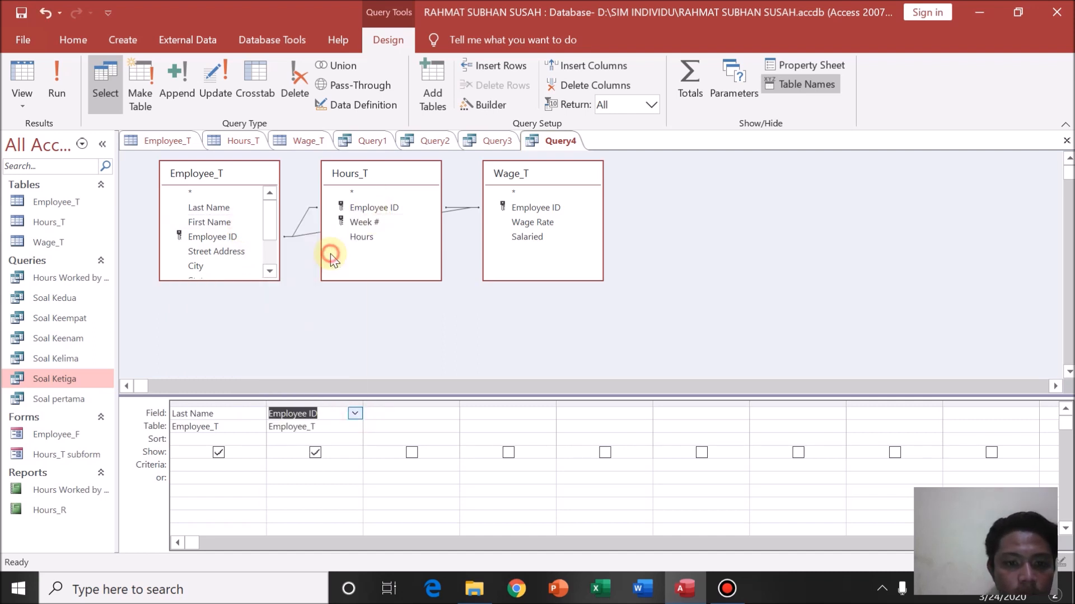
{"action": "left_click", "coordinate": [397, 417]}
{"action": "left_click", "coordinate": [451, 413]}
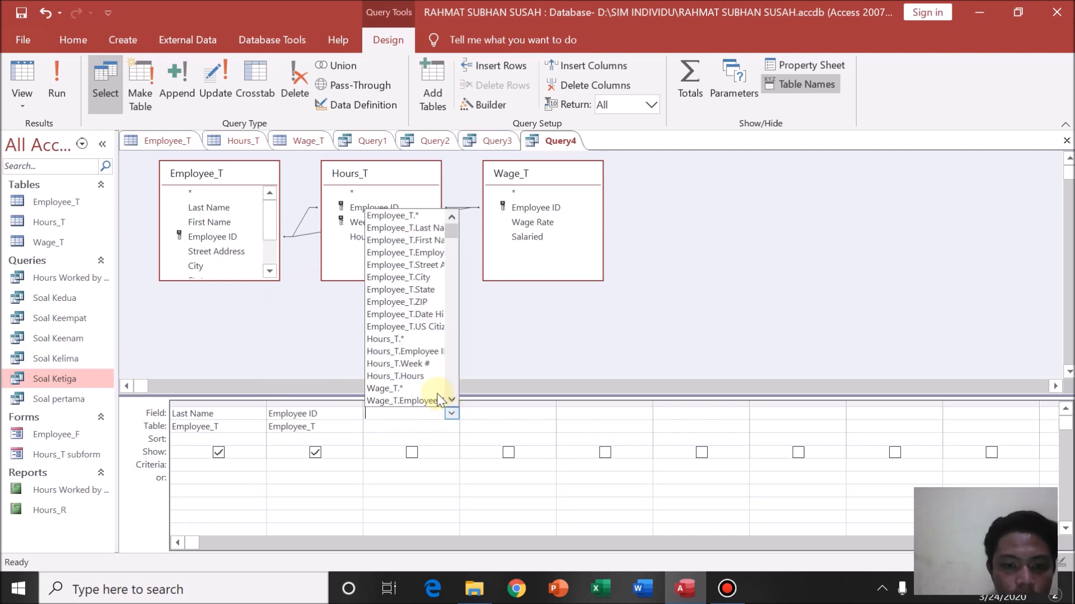
{"action": "left_click", "coordinate": [428, 365]}
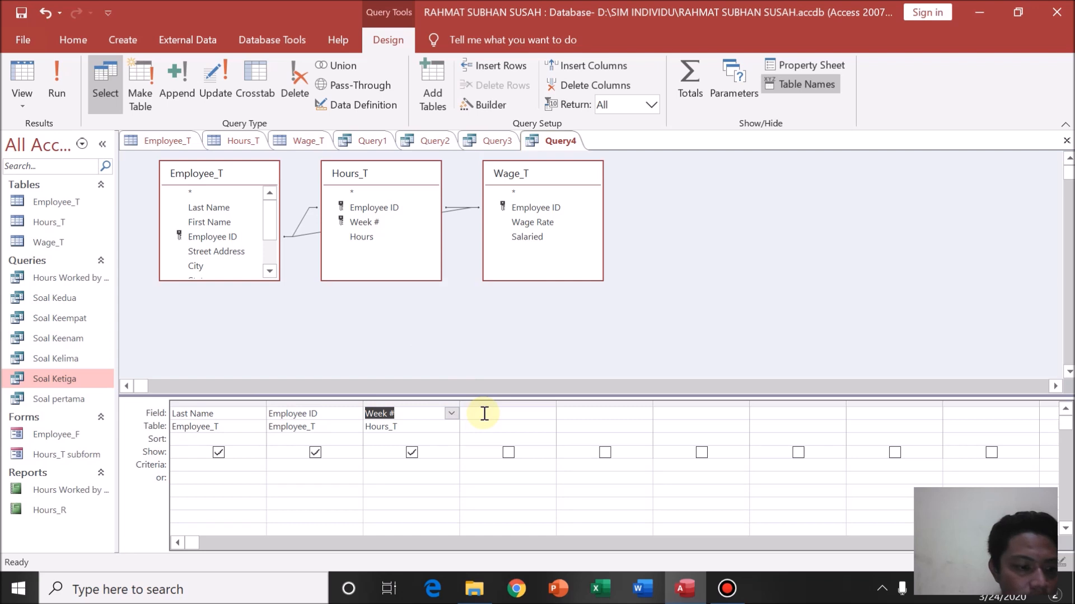
- Start a calculated field in the fourth column of the query grid with the alias "Total Owed:"
{"action": "left_click", "coordinate": [509, 412]}
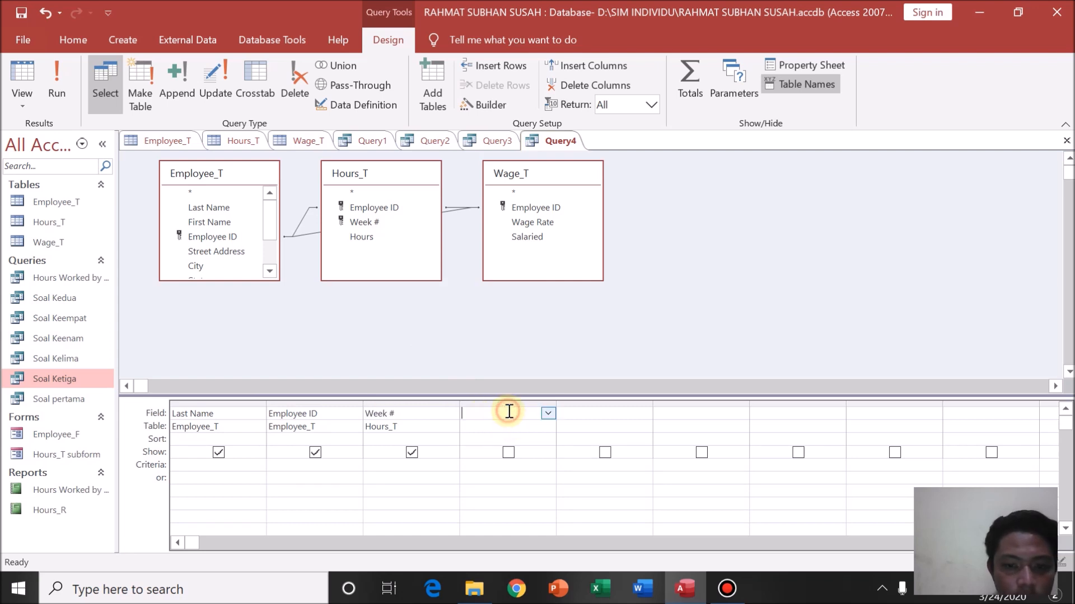
{"action": "left_click", "coordinate": [547, 414]}
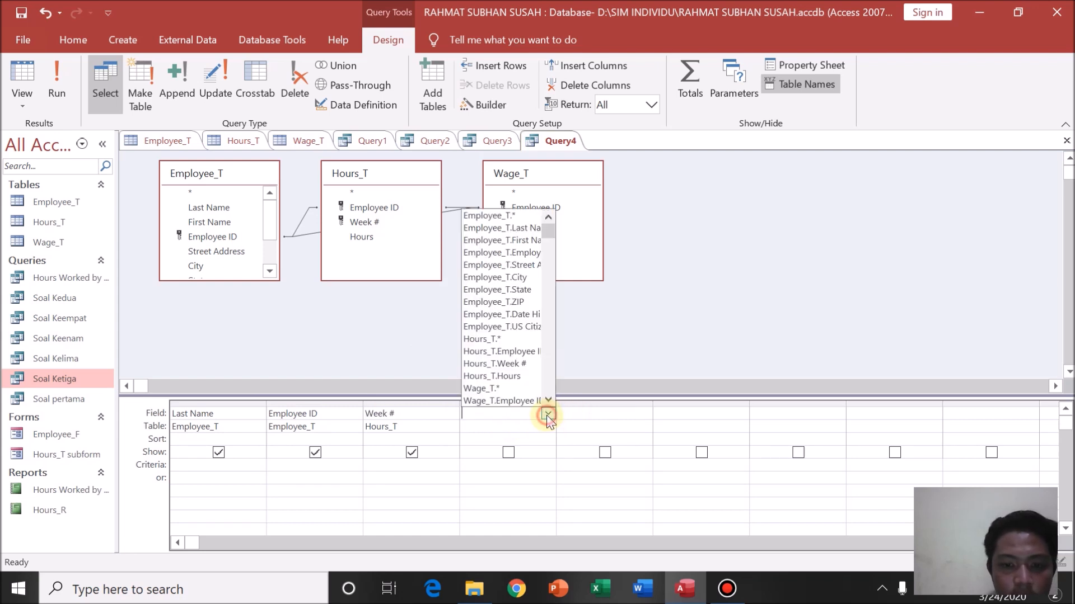
{"action": "left_click", "coordinate": [529, 418]}
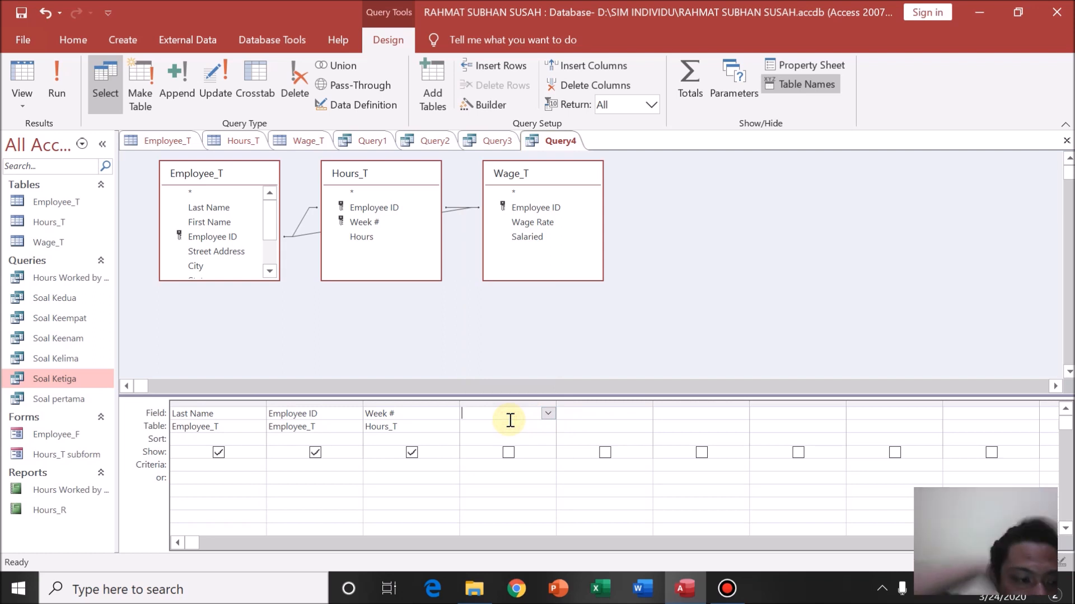
{"action": "type", "text": "tOTAL"}
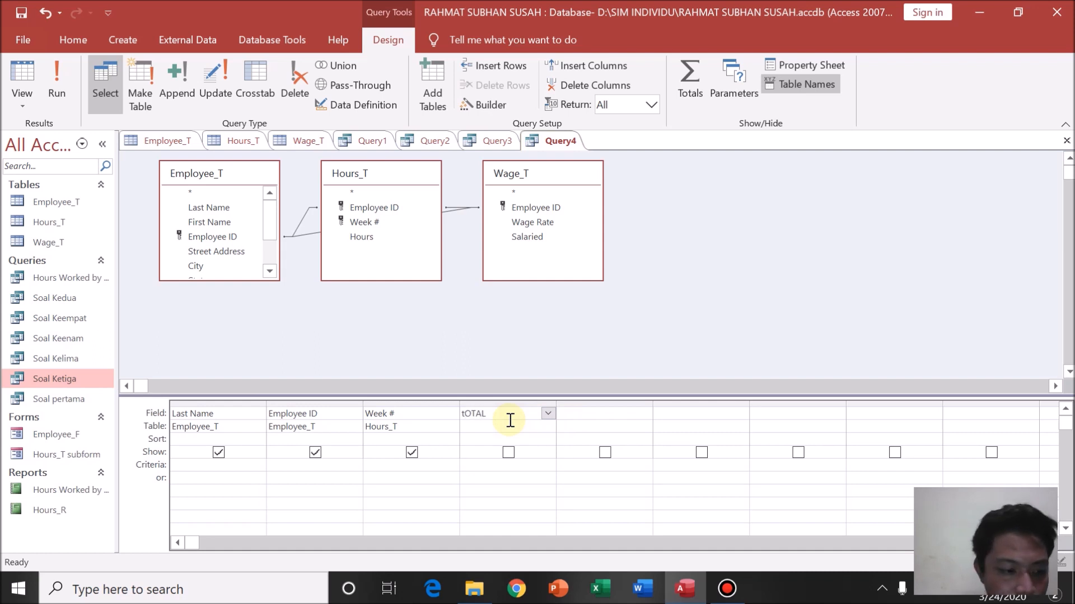
{"action": "type", "text": " oWED"}
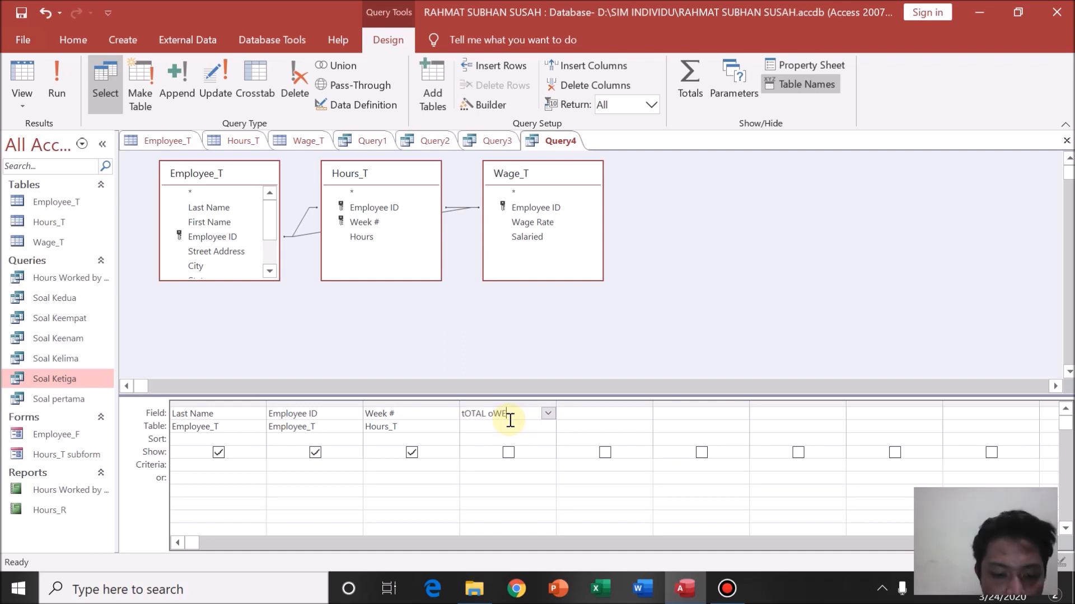
{"action": "key", "text": "BackSpace"}
{"action": "key", "text": "BackSpace"}
{"action": "key", "text": "BackSpace"}
{"action": "key", "text": "BackSpace"}
{"action": "key", "text": "BackSpace"}
{"action": "key", "text": "BackSpace"}
{"action": "key", "text": "BackSpace"}
{"action": "key", "text": "BackSpace"}
{"action": "key", "text": "BackSpace"}
{"action": "key", "text": "BackSpace"}
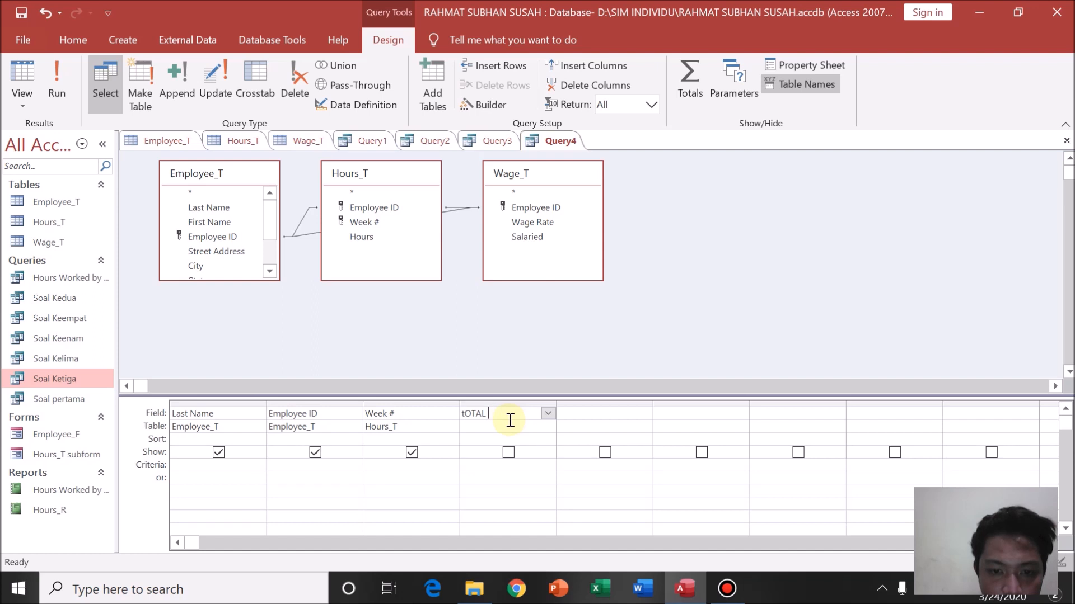
{"action": "type", "text": "To"}
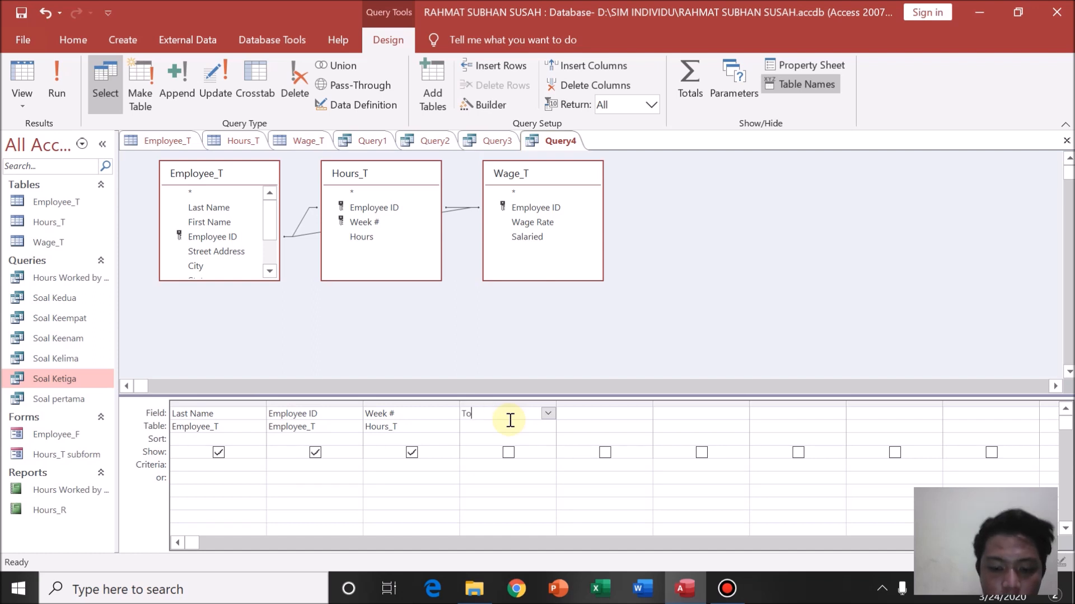
{"action": "type", "text": "tal Owed"}
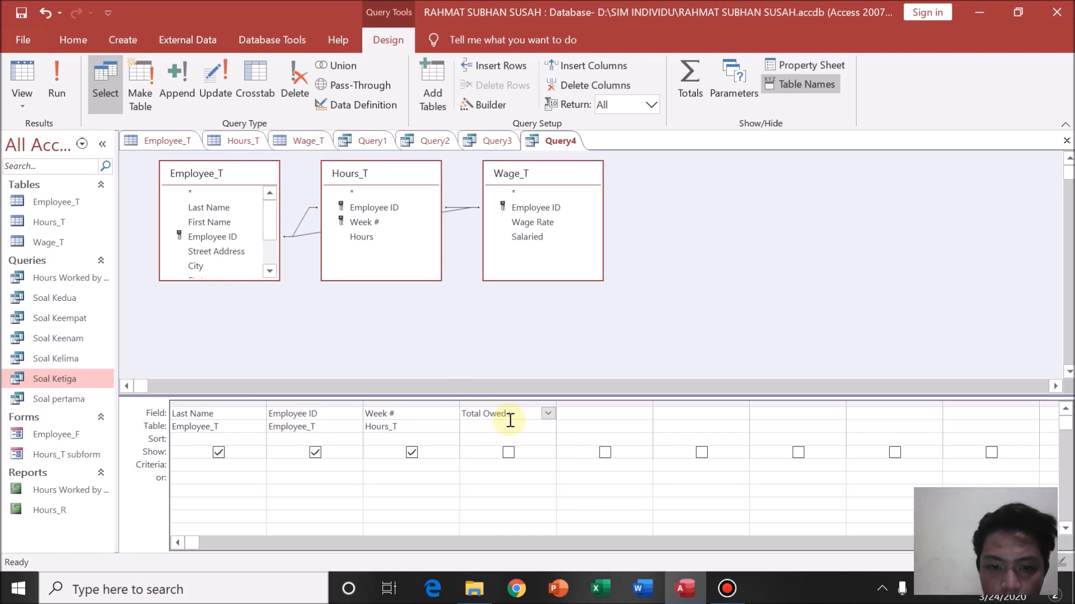
{"action": "type", "text": ":"}
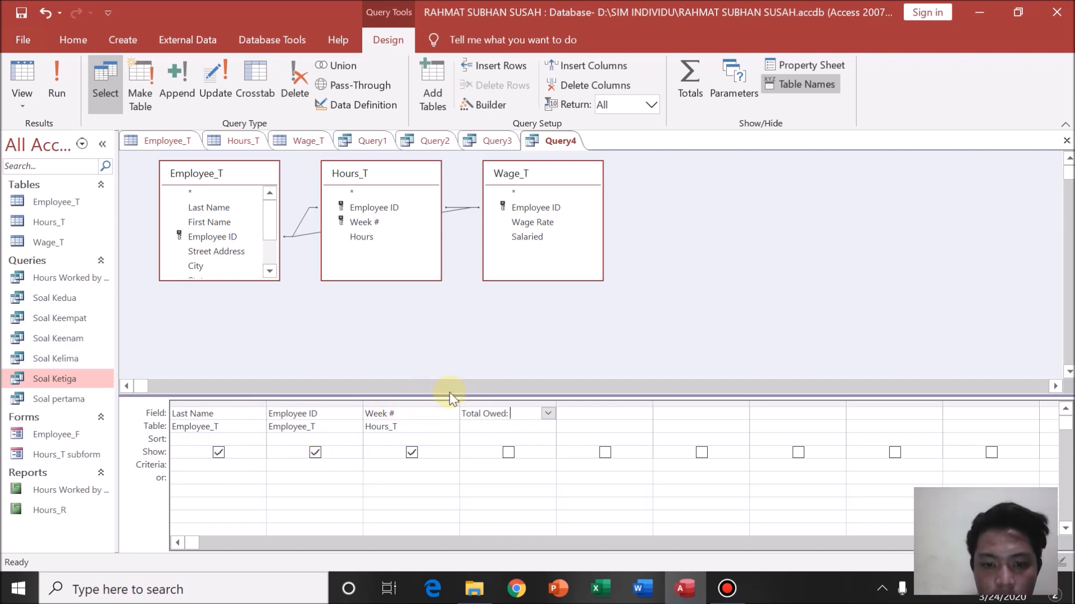
- Complete the Total Owed field with the expression [Hours]*[Wage Rate]
{"action": "type", "text": "["}
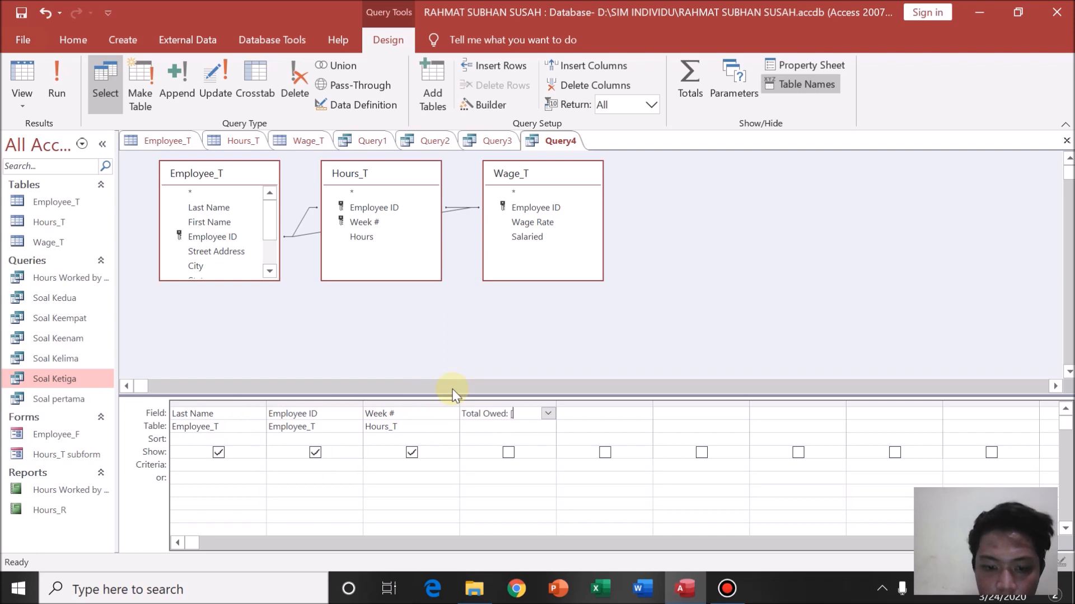
{"action": "type", "text": "Hours"}
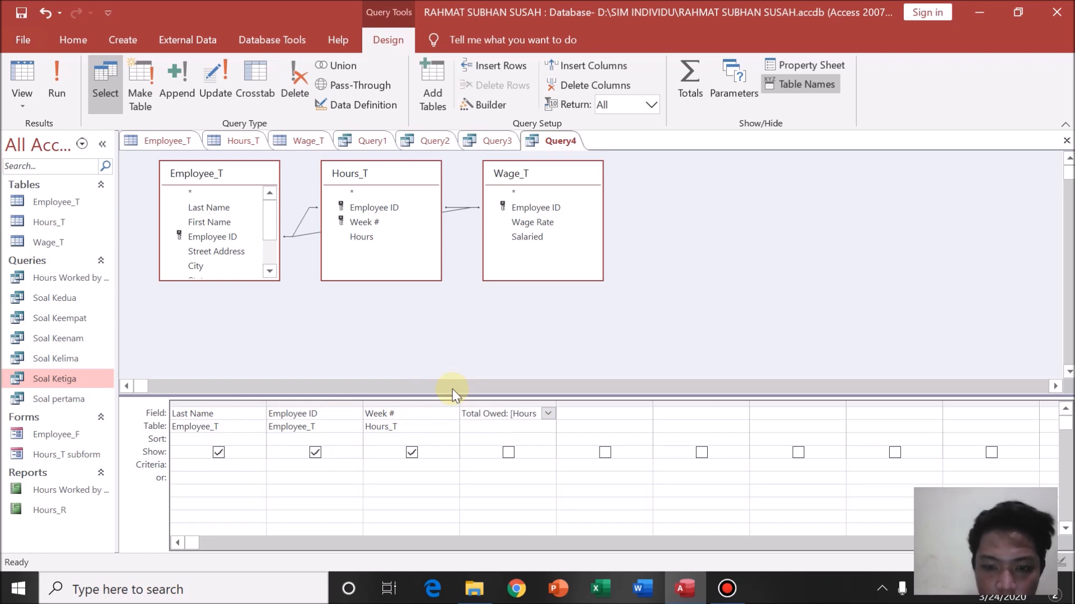
{"action": "type", "text": "]"}
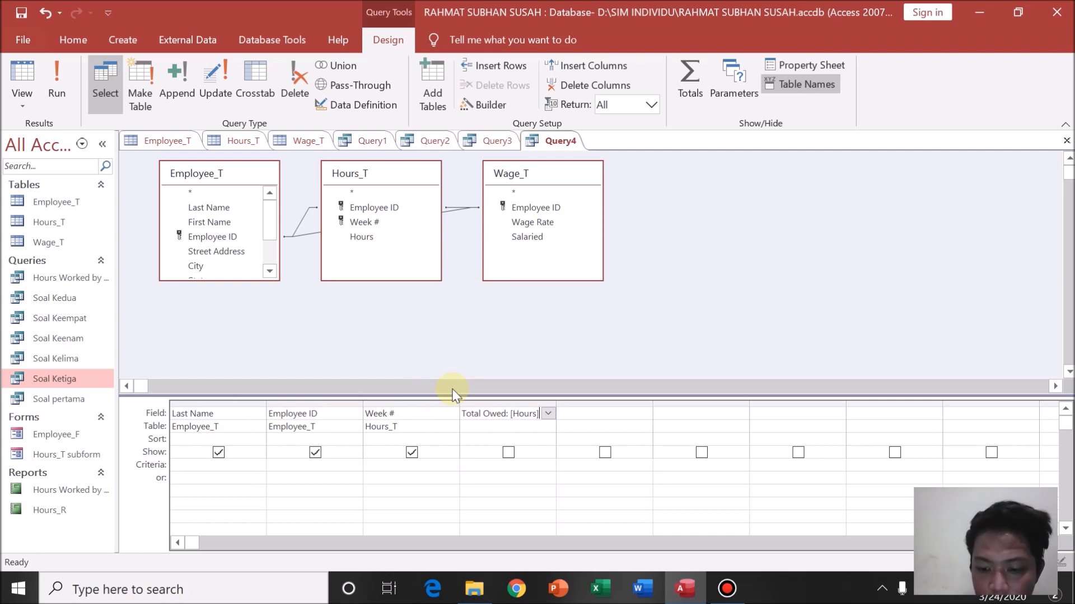
{"action": "type", "text": "8"}
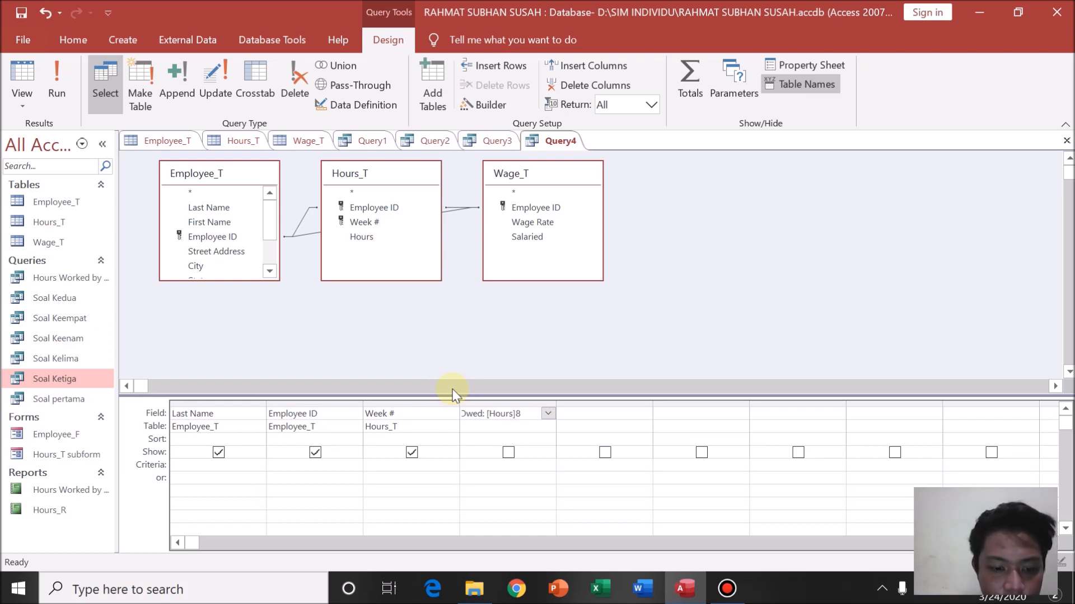
{"action": "type", "text": "["}
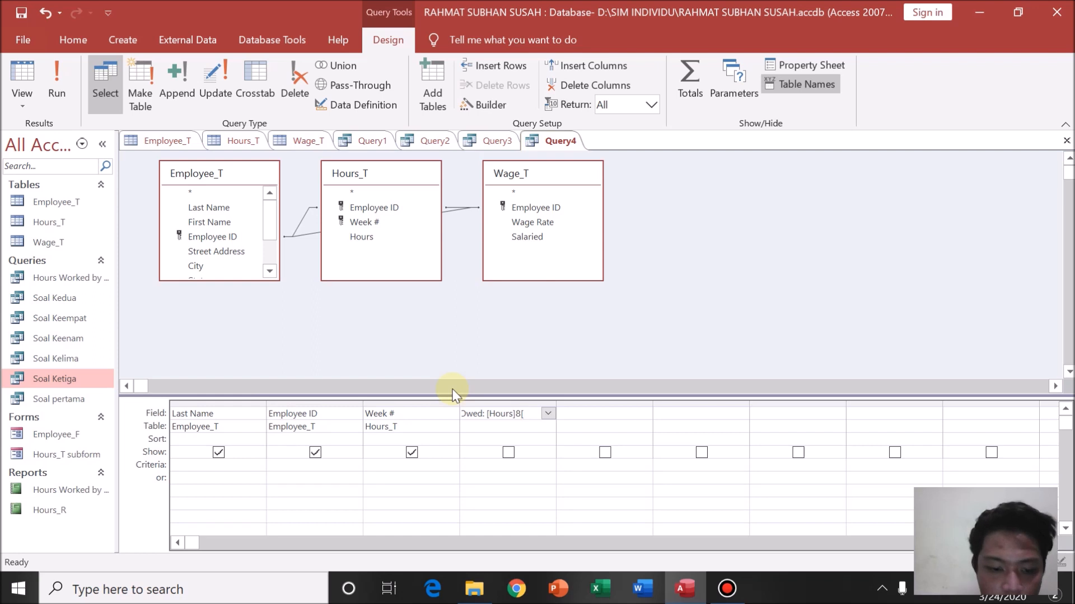
{"action": "key", "text": "BackSpace"}
{"action": "key", "text": "BackSpace"}
{"action": "type", "text": "*"}
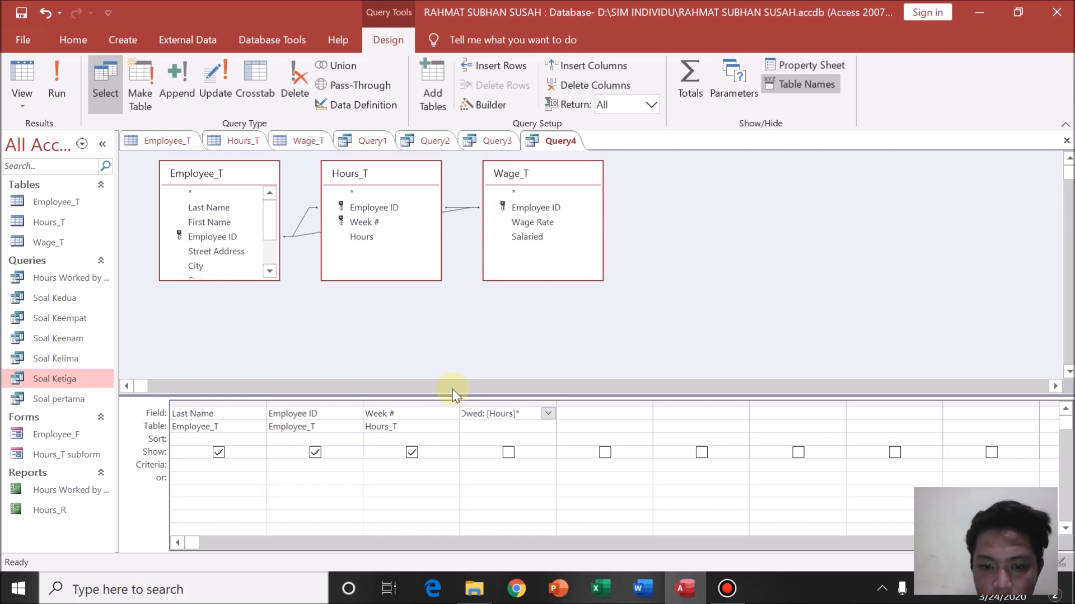
{"action": "type", "text": "[Wage"}
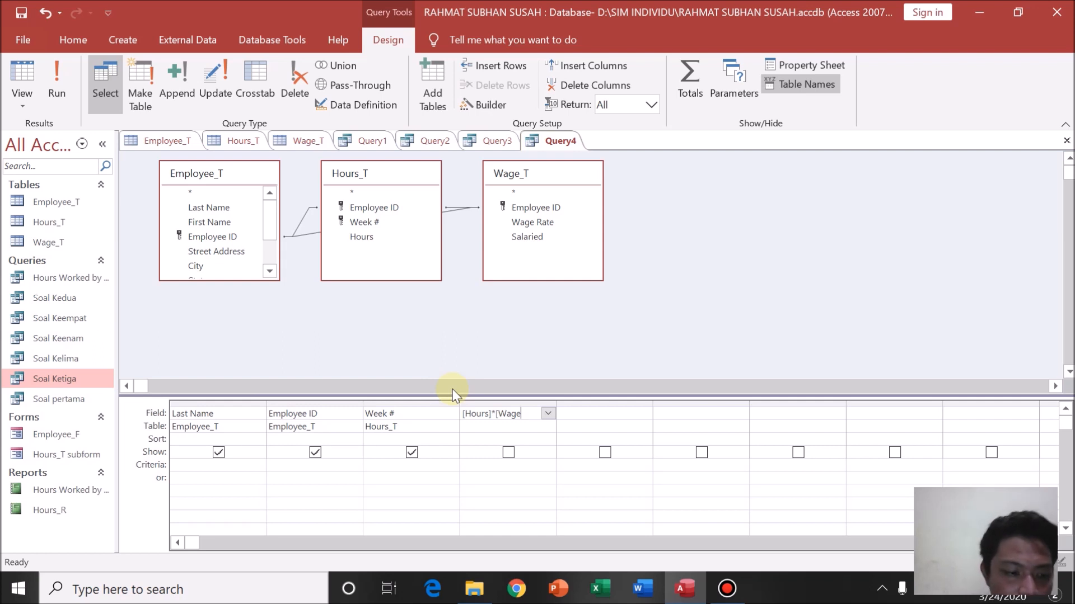
{"action": "type", "text": "Rate"}
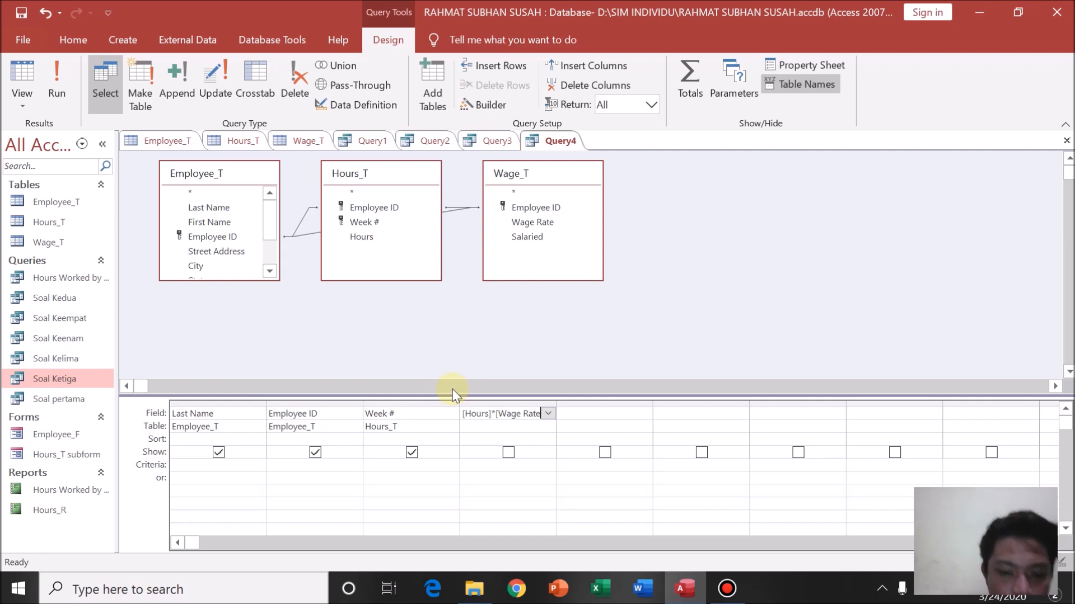
{"action": "type", "text": "]"}
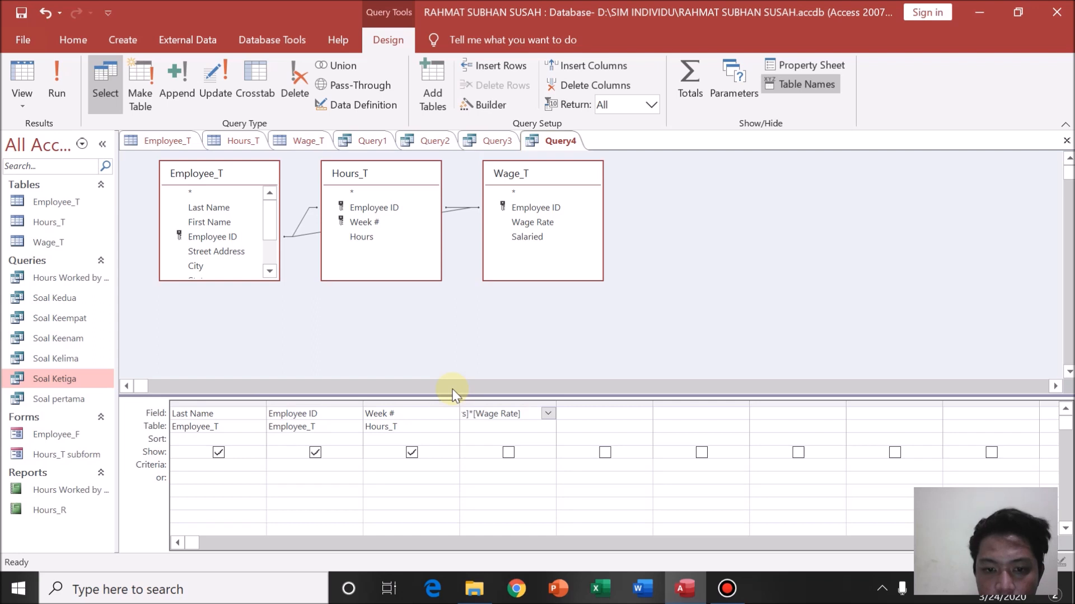
{"action": "left_click", "coordinate": [494, 432]}
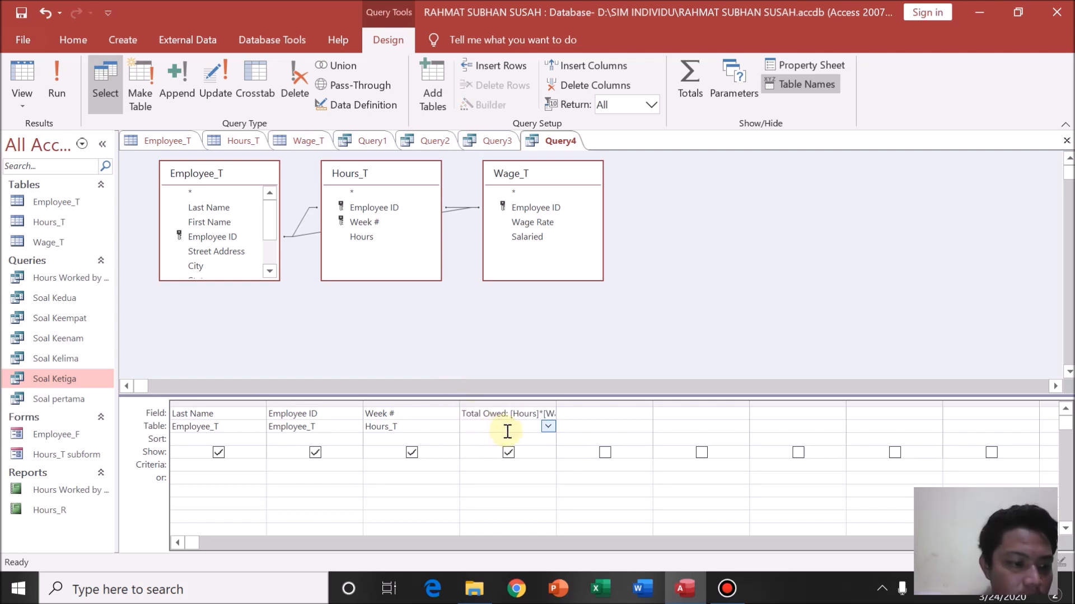
- Set the Total Owed column in the query grid to sort in ascending order
{"action": "left_click", "coordinate": [547, 440]}
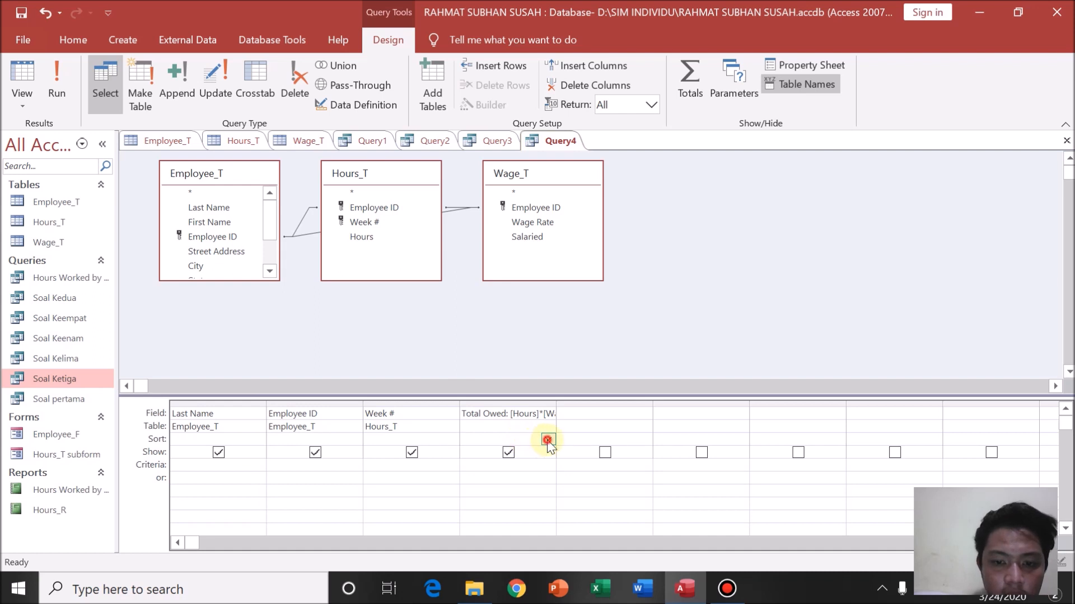
{"action": "left_click", "coordinate": [531, 451]}
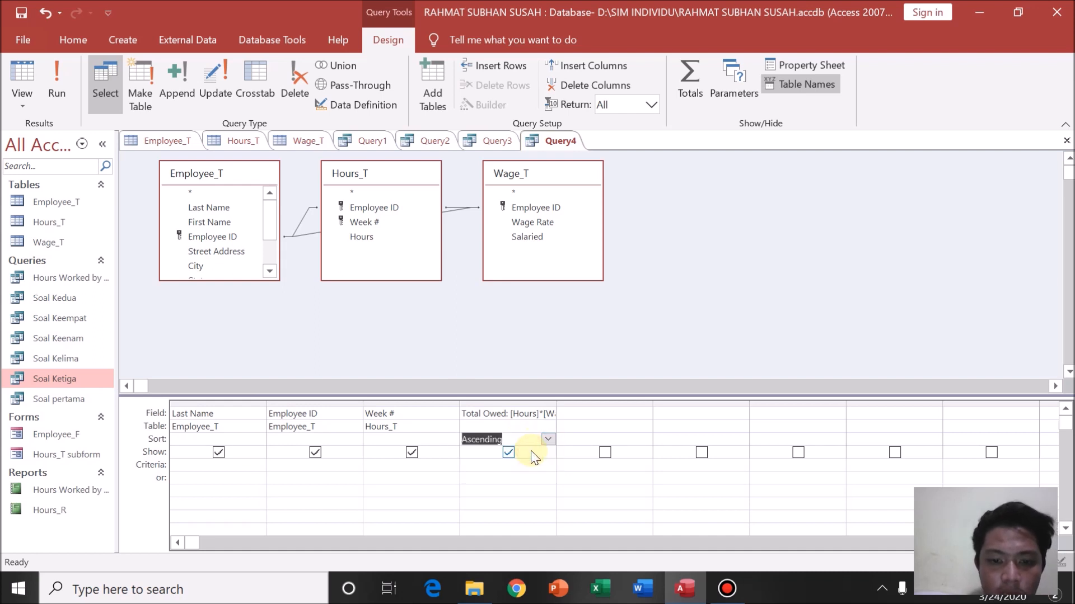
{"action": "left_click", "coordinate": [617, 414]}
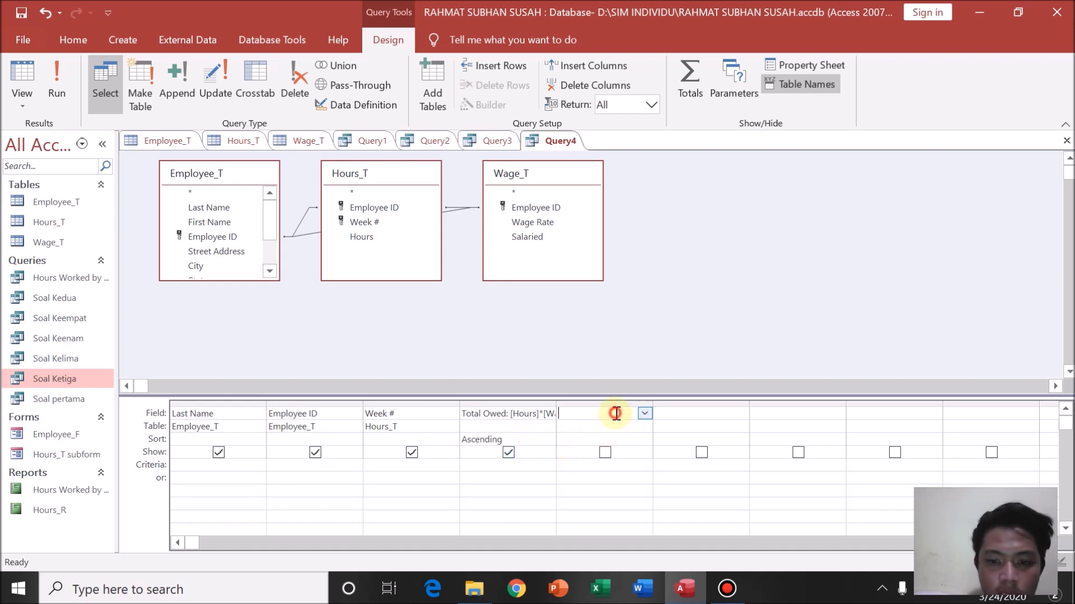
- Add Salaried from Wage_T to the fifth column of the query grid and hide it from the results
{"action": "left_click", "coordinate": [643, 414]}
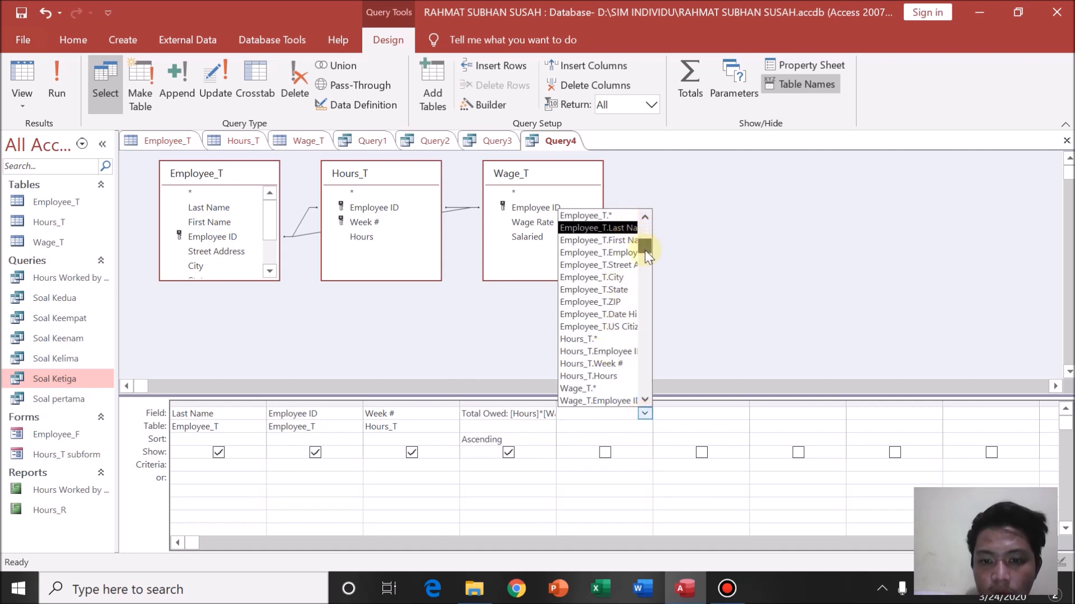
{"action": "left_click_drag", "start_coordinate": [645, 250], "coordinate": [645, 277]}
{"action": "left_click_drag", "start_coordinate": [644, 332], "coordinate": [644, 332]}
{"action": "left_click", "coordinate": [626, 400]}
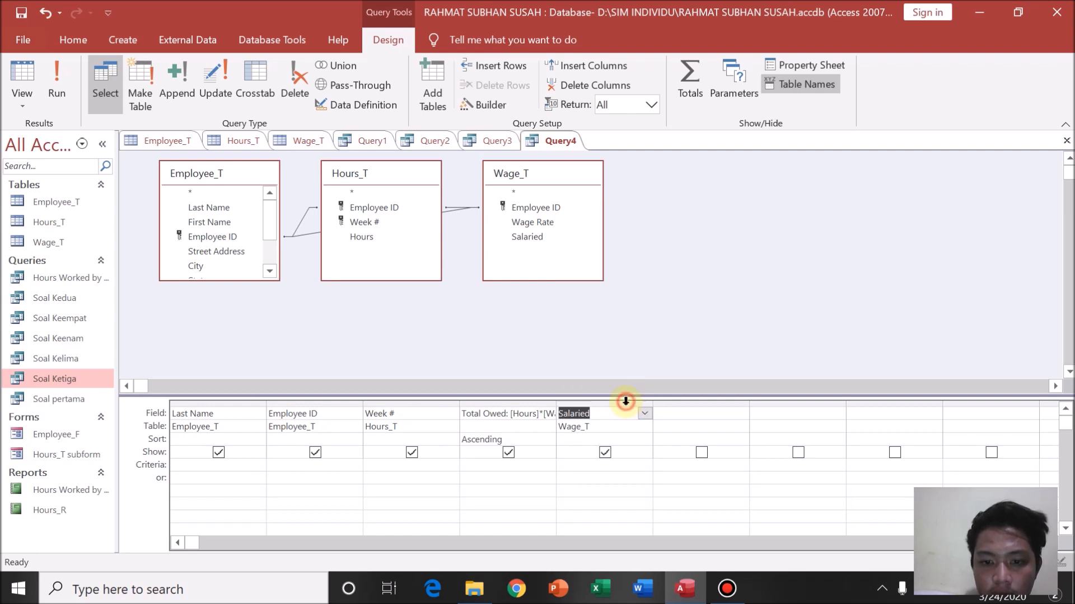
{"action": "left_click", "coordinate": [605, 454]}
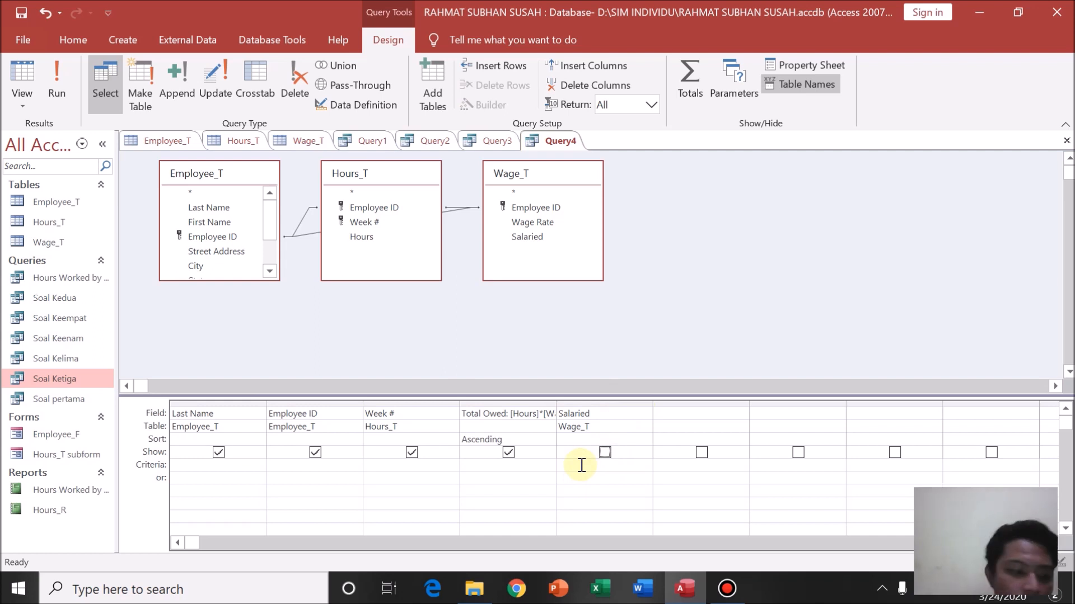
- Set the criteria to No for Salaried and 1 for Week #, and try to run the query
{"action": "left_click", "coordinate": [582, 466]}
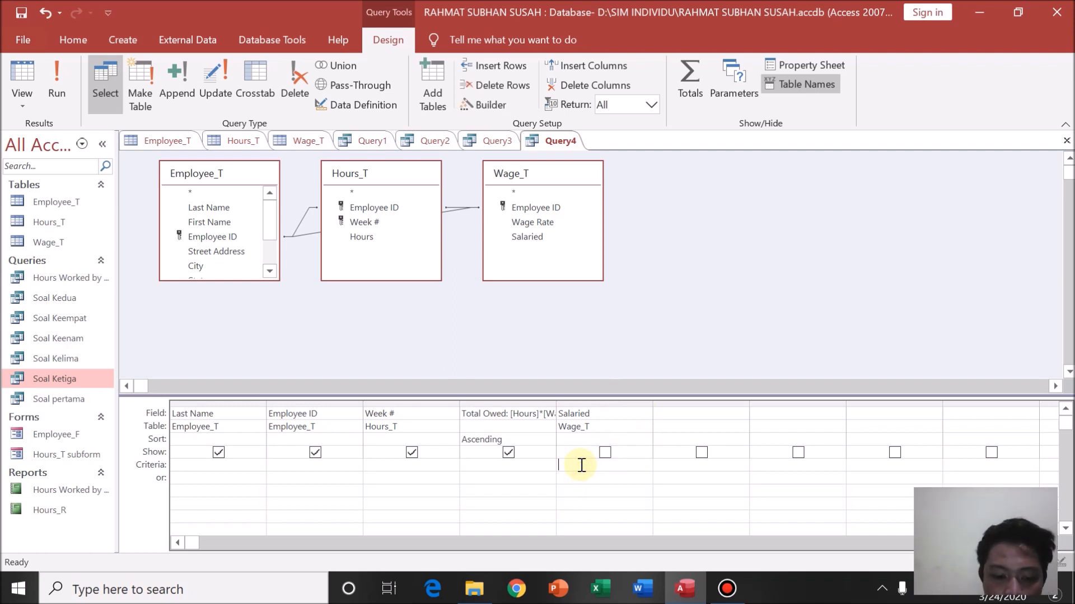
{"action": "type", "text": "N"}
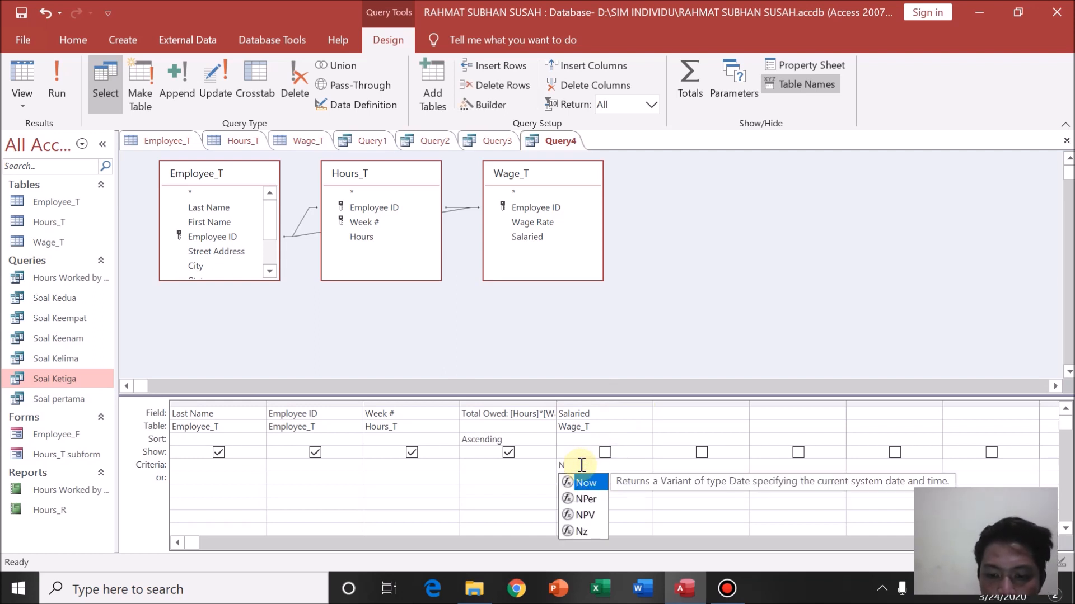
{"action": "type", "text": "o"}
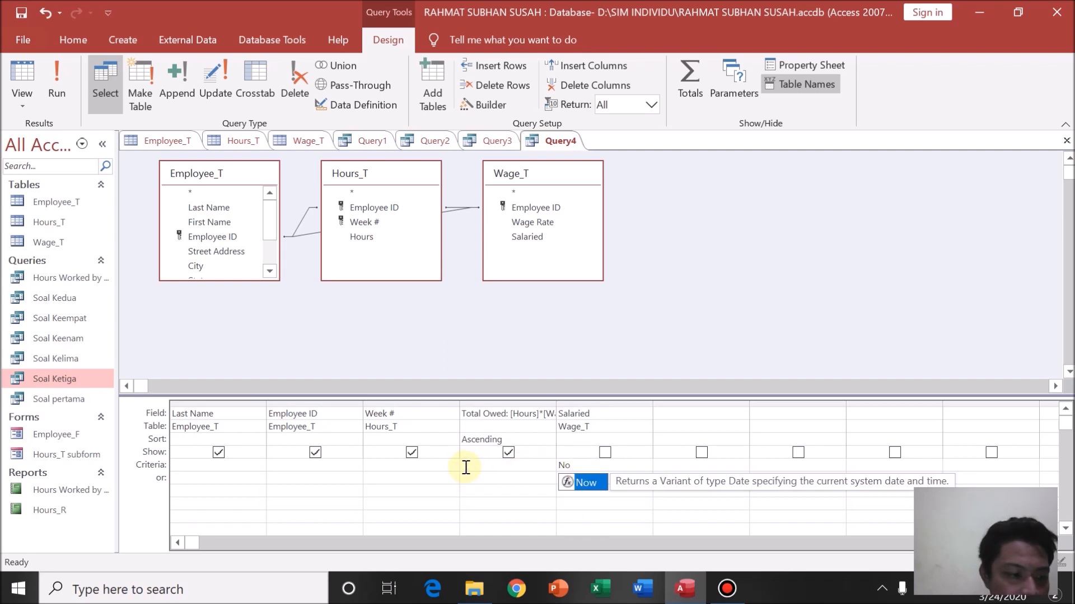
{"action": "left_click", "coordinate": [439, 469]}
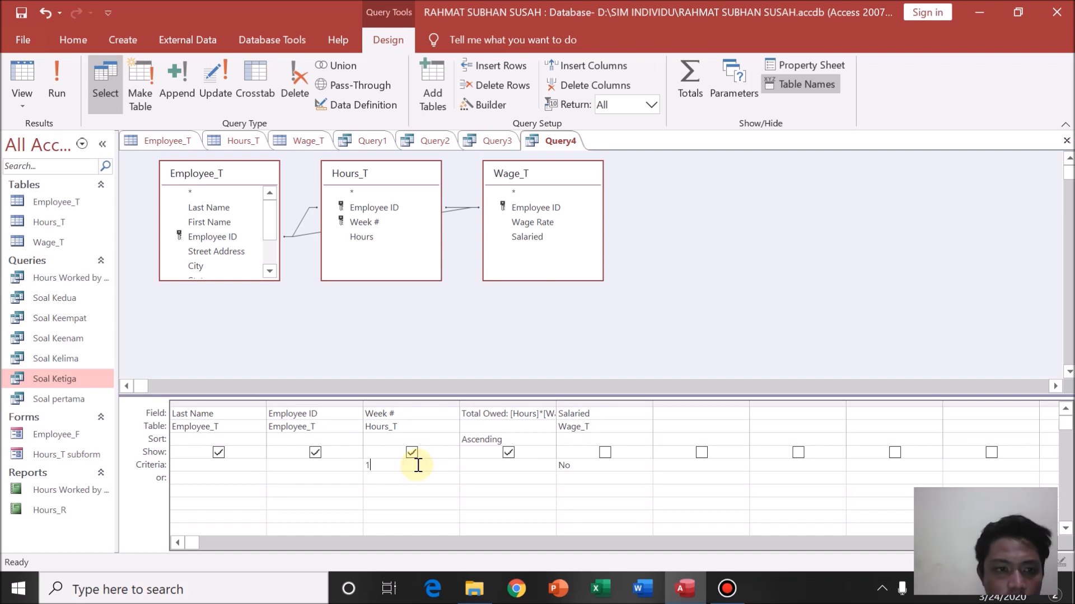
{"action": "left_click", "coordinate": [62, 91]}
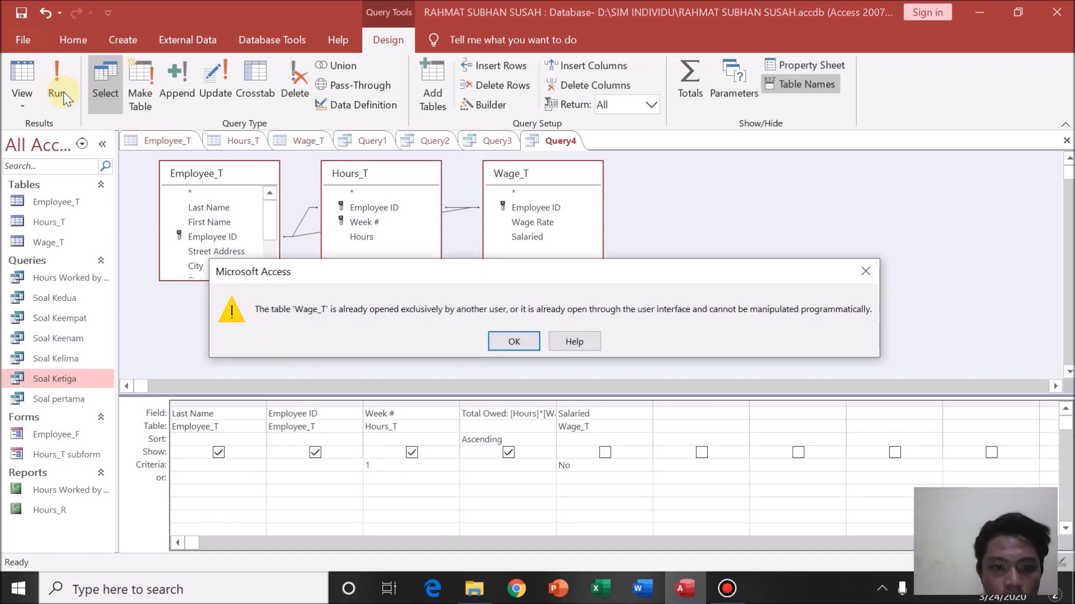
{"action": "left_click", "coordinate": [512, 341]}
- Save the Wage_T table design and switch the table to Datasheet view
{"action": "left_click", "coordinate": [316, 143]}
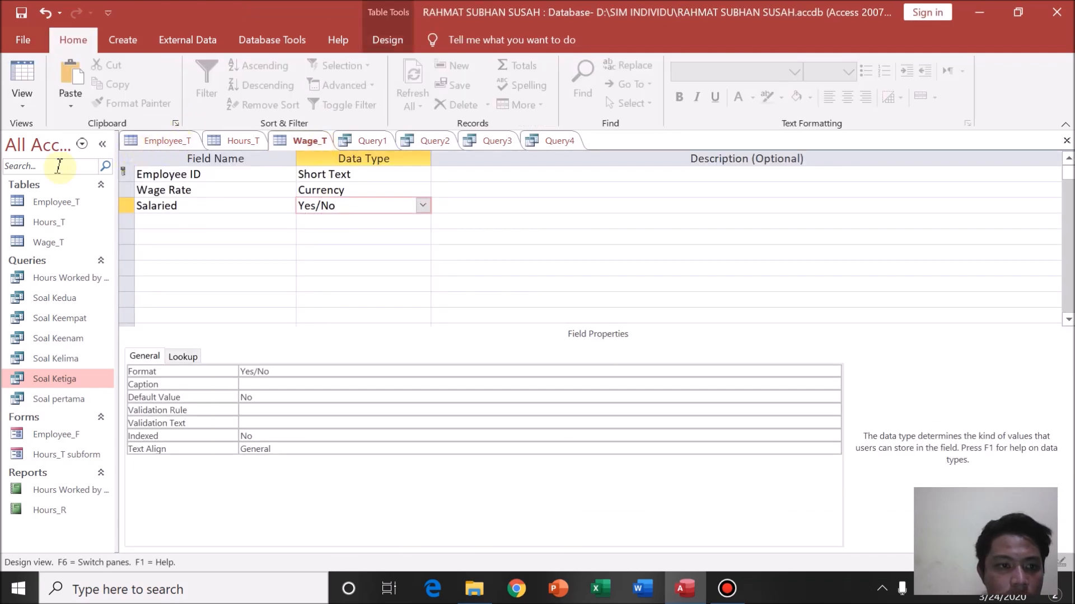
{"action": "left_click", "coordinate": [20, 79]}
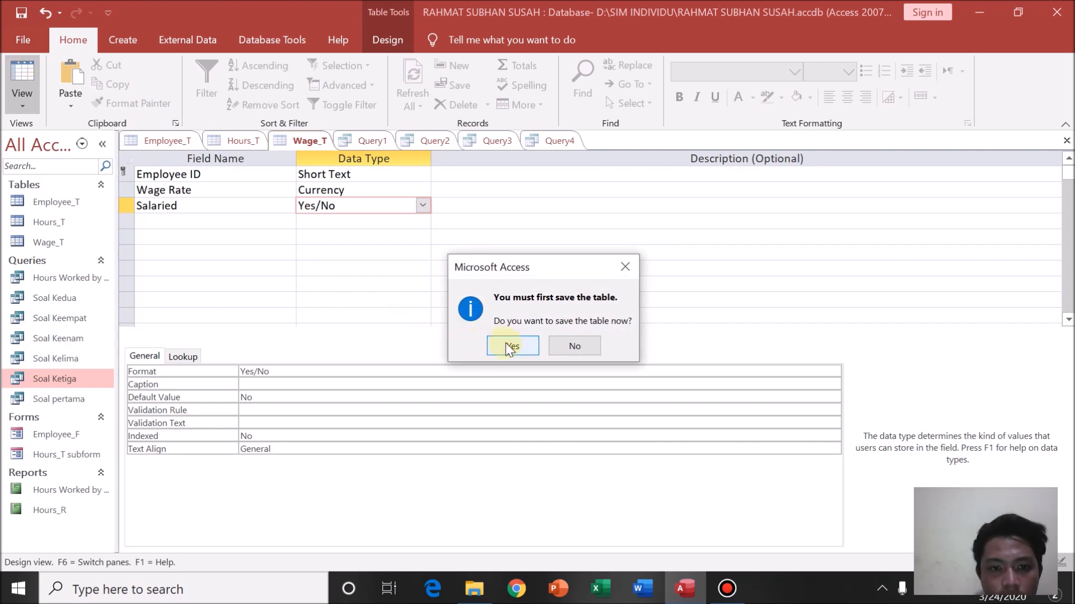
{"action": "left_click", "coordinate": [575, 347]}
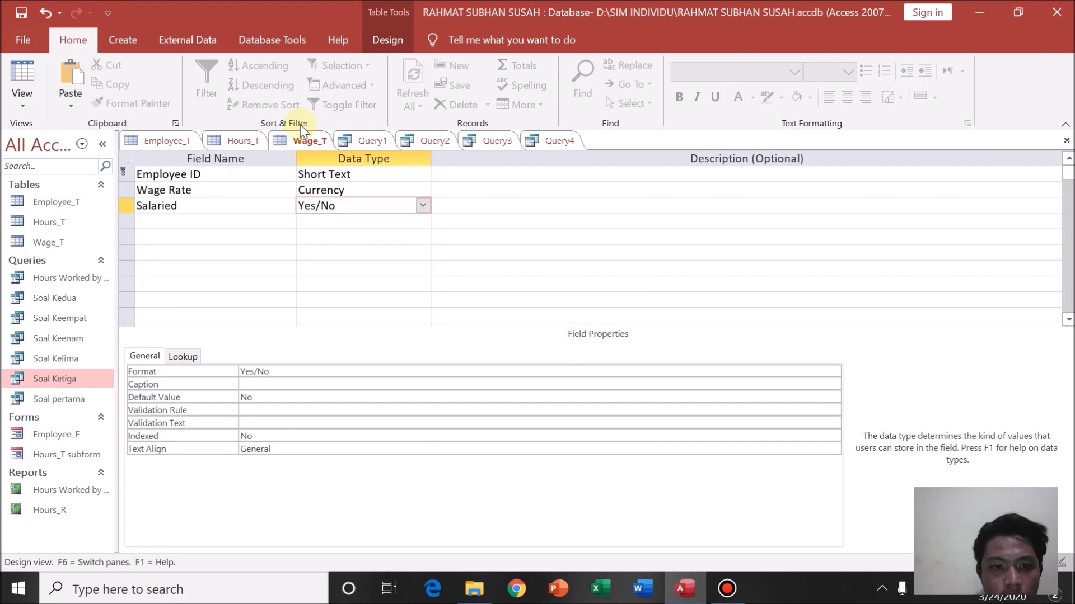
{"action": "left_click", "coordinate": [23, 79]}
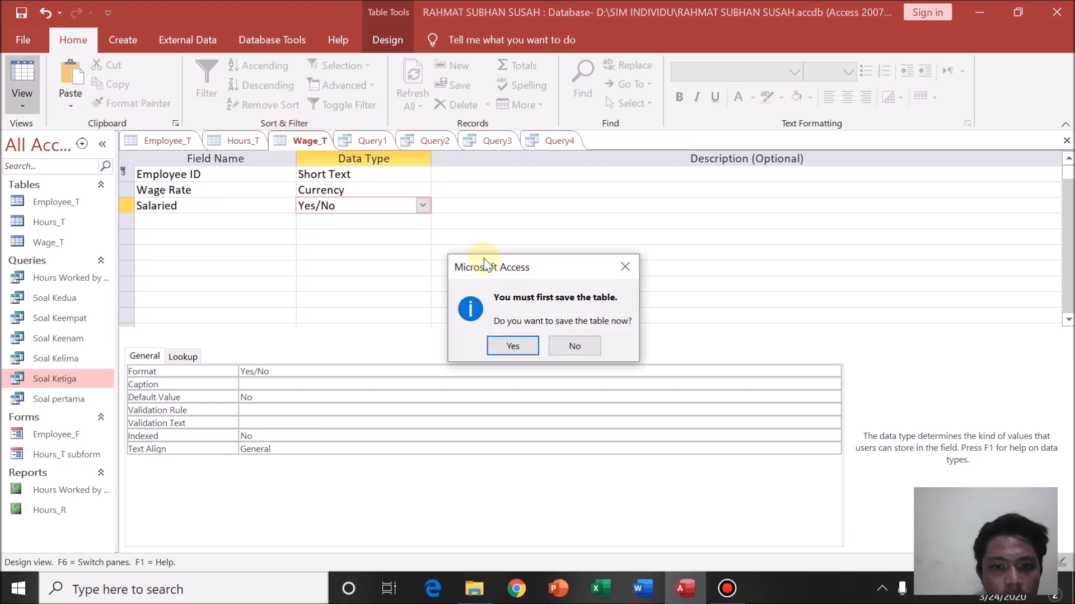
{"action": "left_click", "coordinate": [507, 342]}
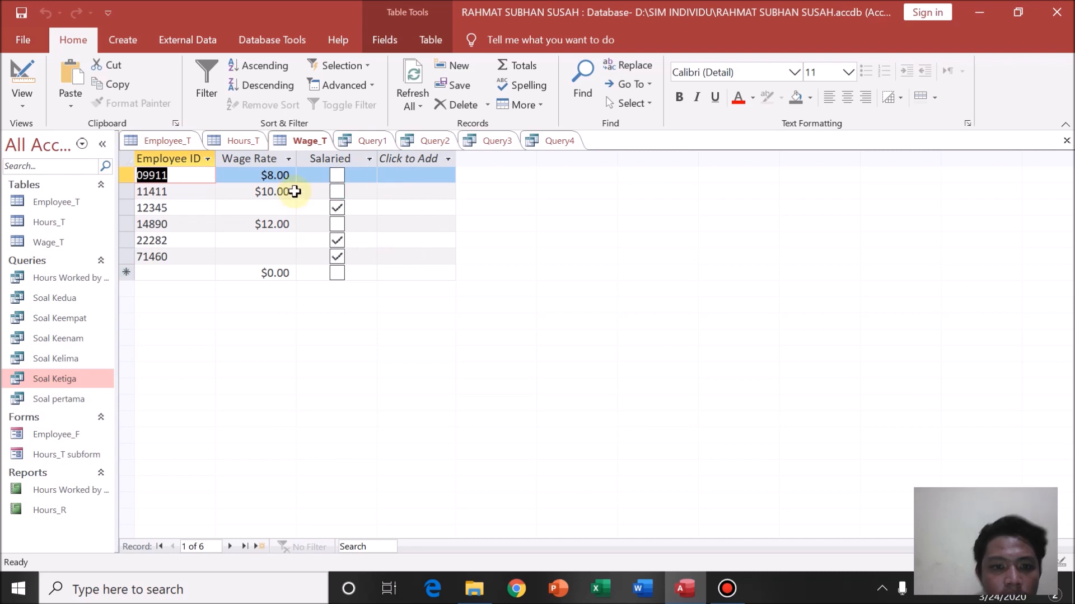
- Examine the Wage Rate entries of salaried and non-salaried employees in the Wage_T table
{"action": "left_click", "coordinate": [271, 173]}
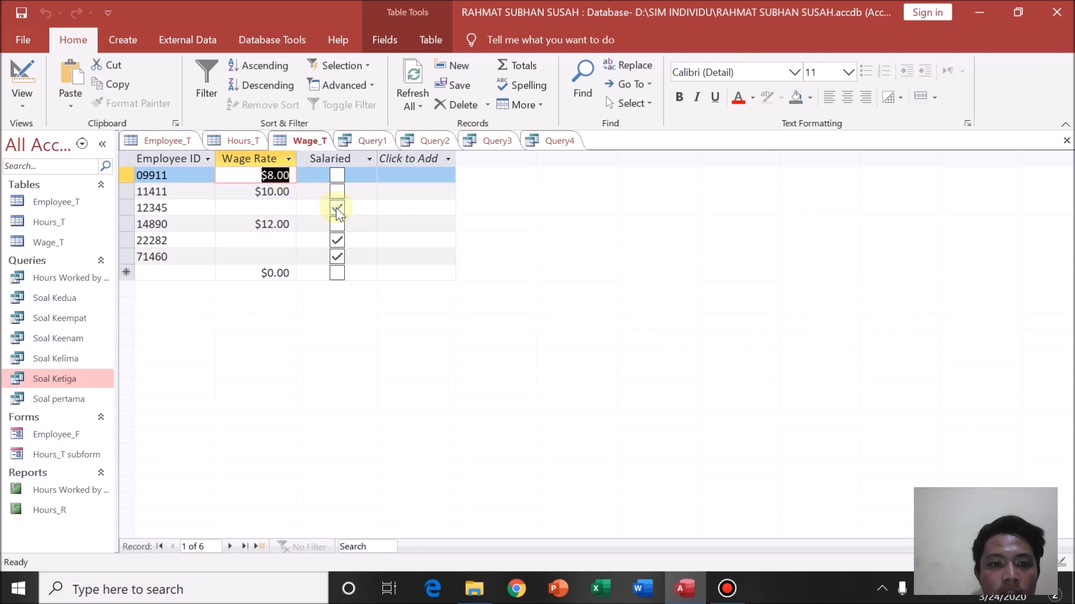
{"action": "left_click", "coordinate": [291, 208]}
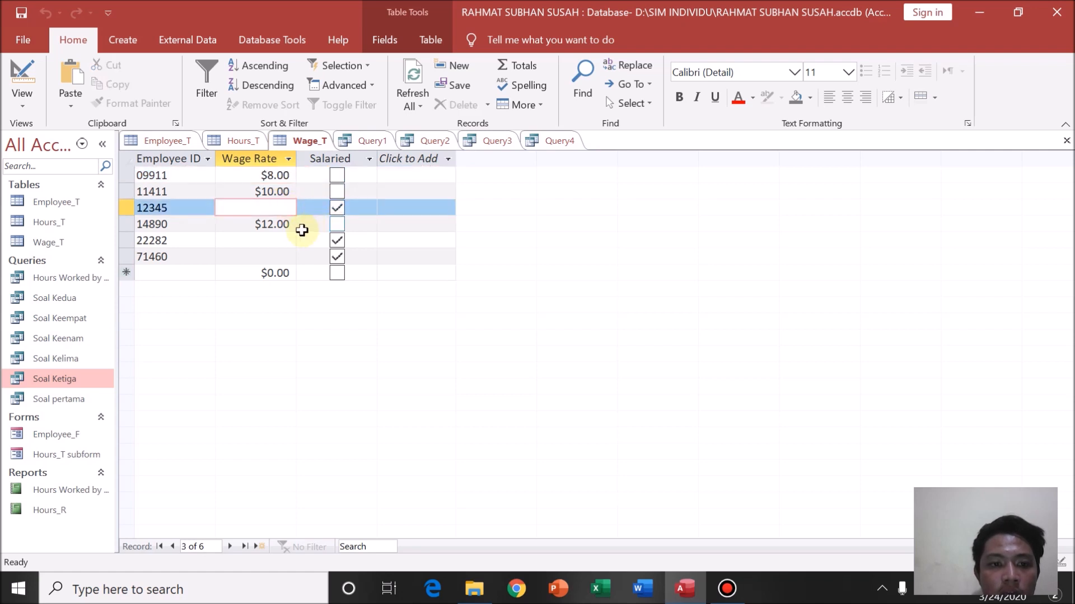
{"action": "left_click", "coordinate": [278, 240]}
{"action": "left_click", "coordinate": [278, 257]}
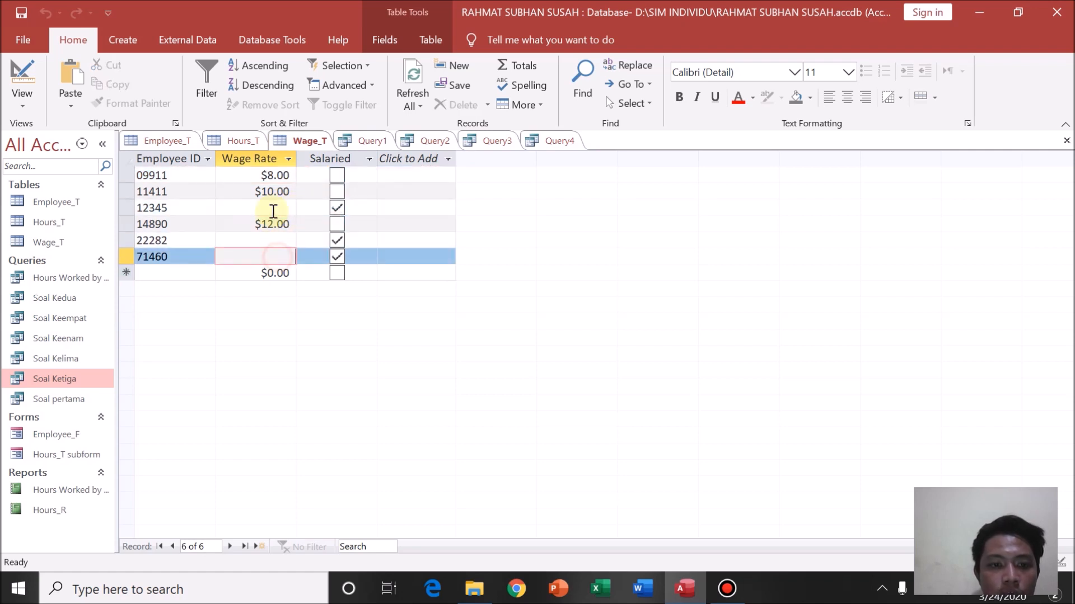
{"action": "left_click", "coordinate": [264, 192]}
{"action": "left_click", "coordinate": [251, 203]}
{"action": "left_click_drag", "start_coordinate": [258, 187], "coordinate": [239, 172]}
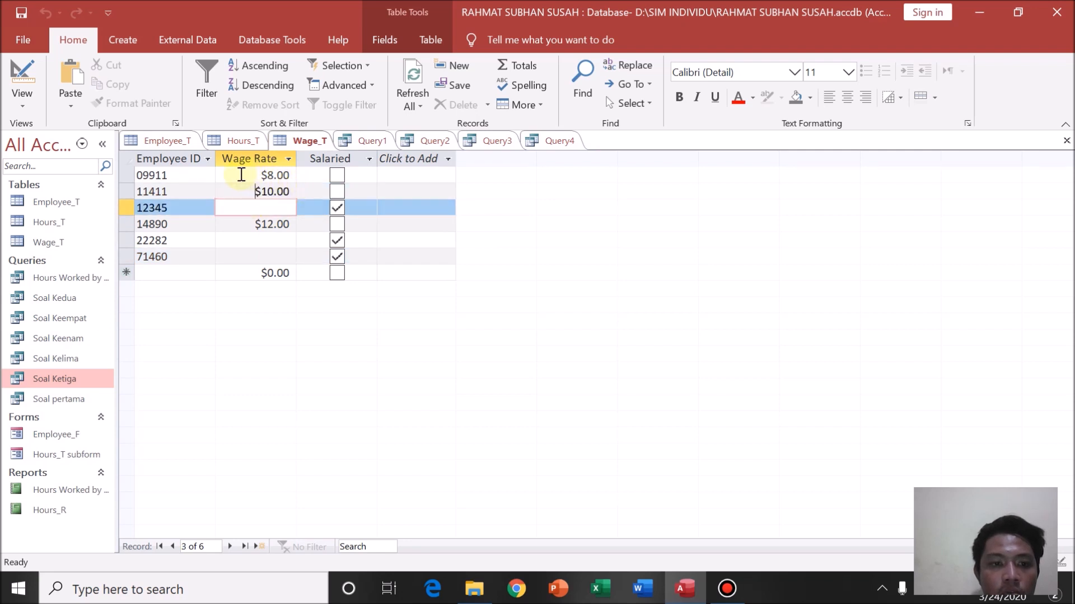
{"action": "key", "text": "Up"}
{"action": "key", "text": "Up"}
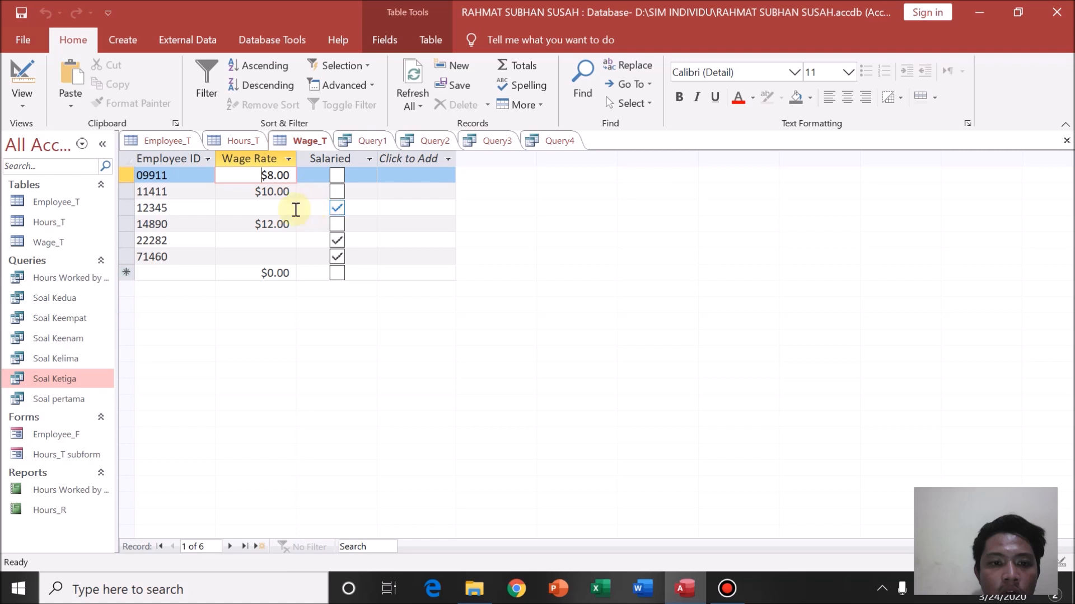
{"action": "left_click", "coordinate": [275, 208]}
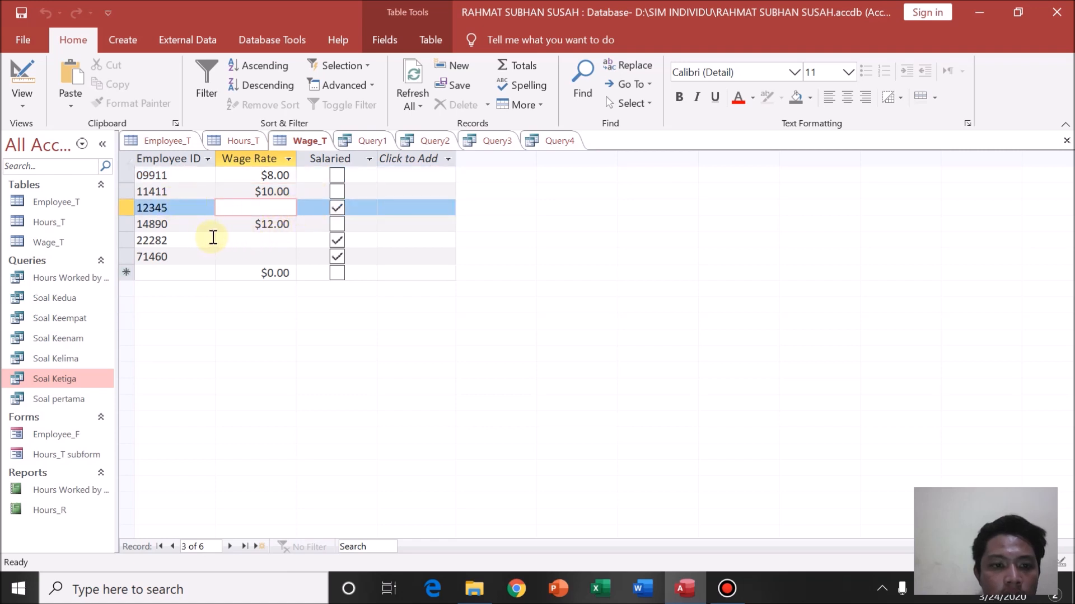
{"action": "left_click", "coordinate": [288, 240]}
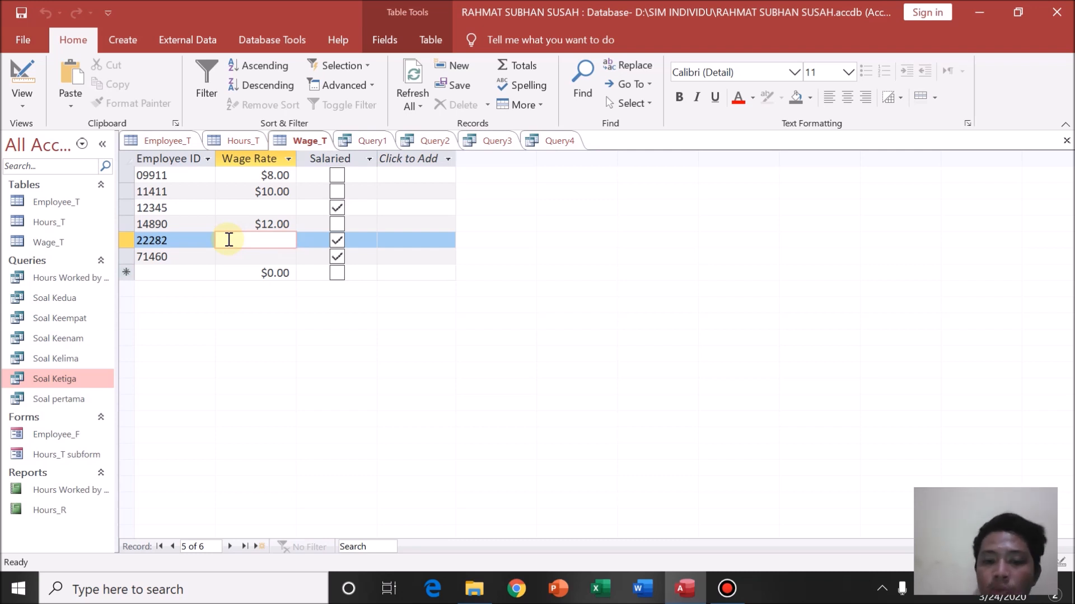
- Return to Query4 and run it
{"action": "left_click", "coordinate": [550, 140]}
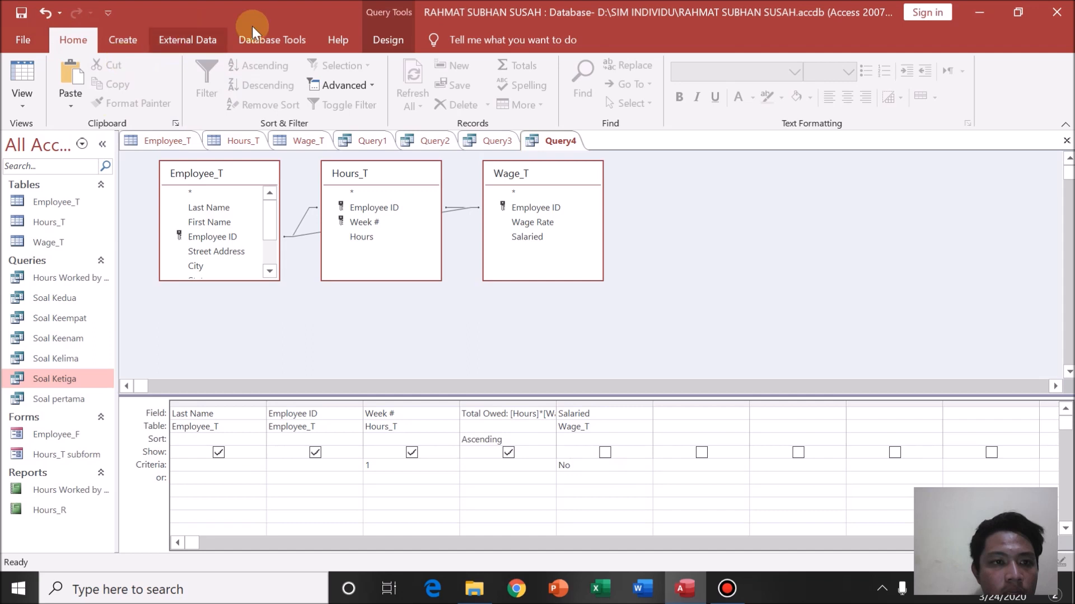
{"action": "left_click", "coordinate": [387, 40]}
{"action": "left_click", "coordinate": [69, 69]}
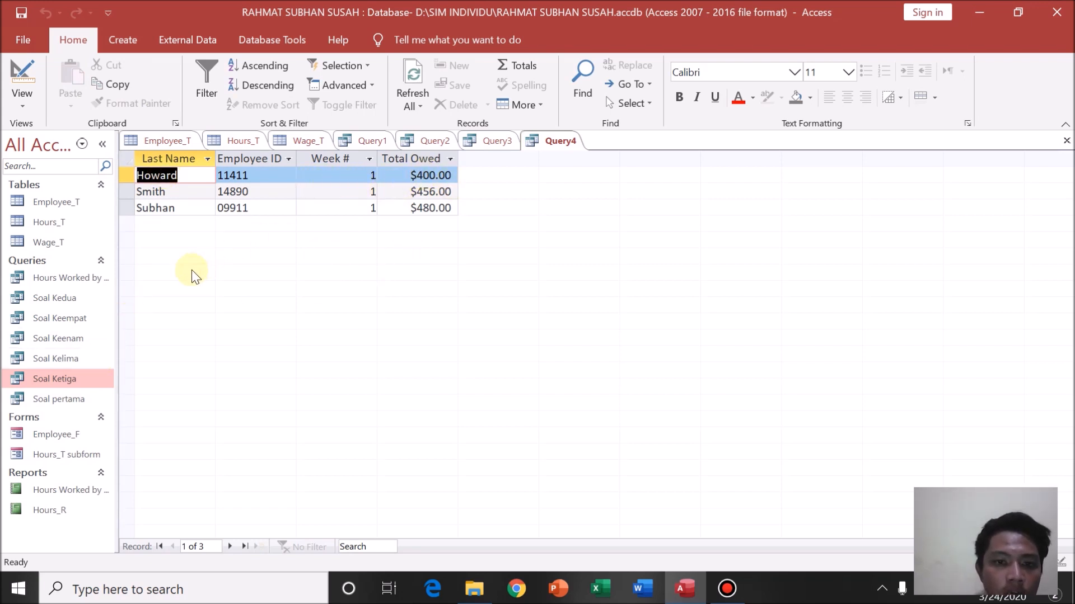
{"action": "left_click", "coordinate": [77, 340]}
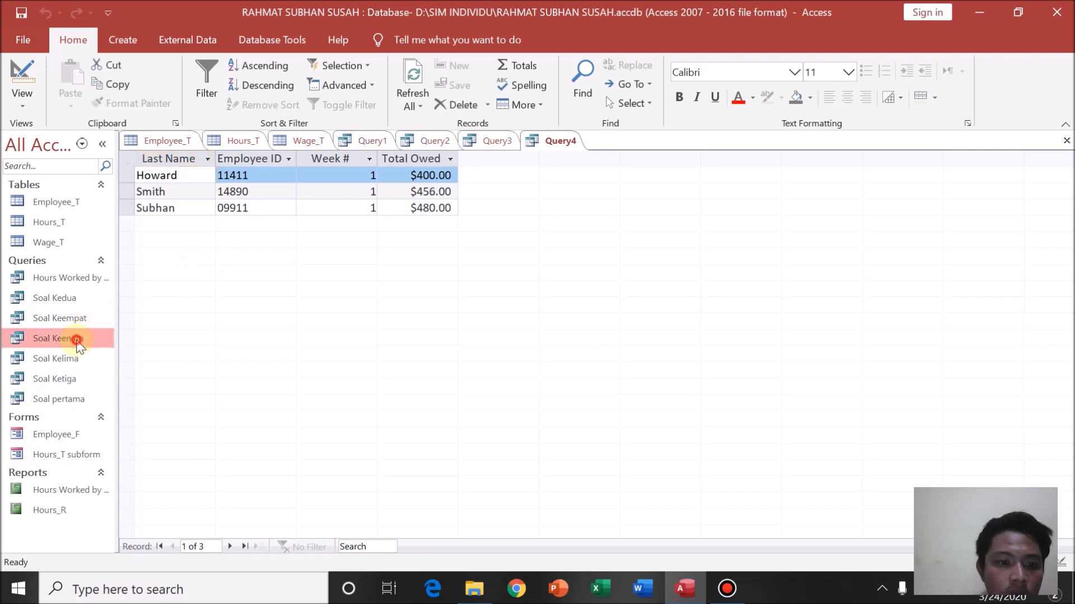
{"action": "double_click", "coordinate": [77, 339]}
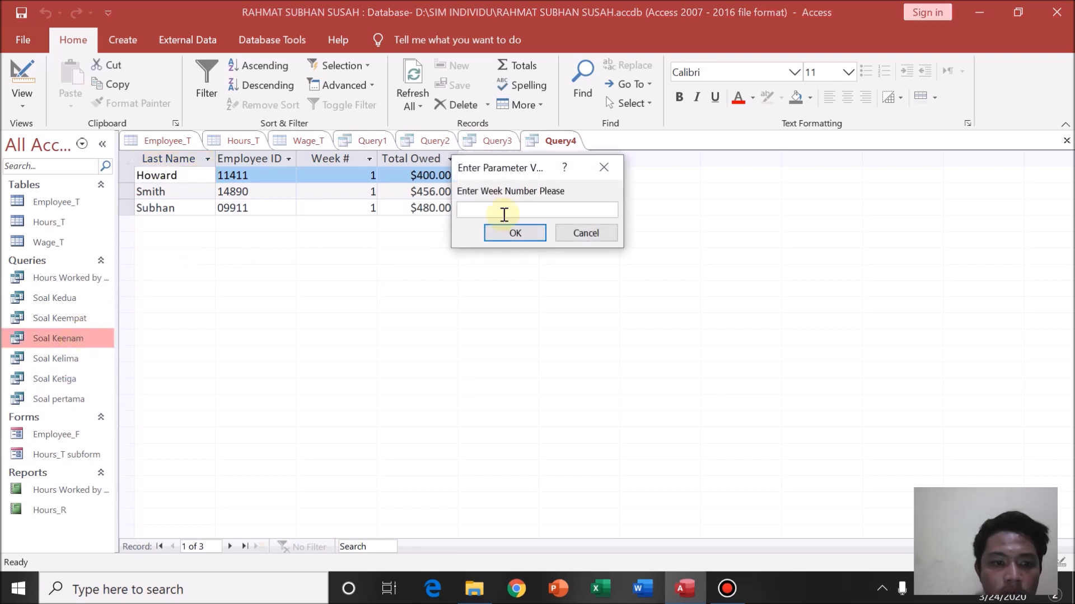
{"action": "left_click", "coordinate": [603, 167]}
- Open the saved query Soal Keempat, compare its results with those of Query4, and close it
{"action": "left_click", "coordinate": [88, 325]}
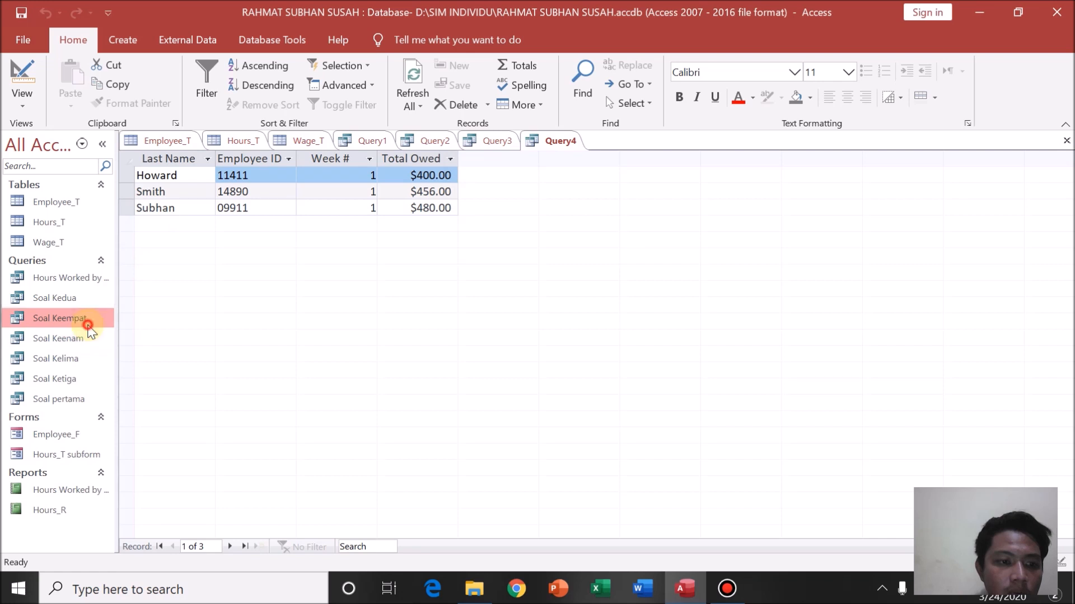
{"action": "double_click", "coordinate": [88, 326]}
{"action": "left_click", "coordinate": [537, 138]}
{"action": "left_click", "coordinate": [614, 135]}
{"action": "left_click", "coordinate": [572, 140]}
{"action": "left_click", "coordinate": [601, 140]}
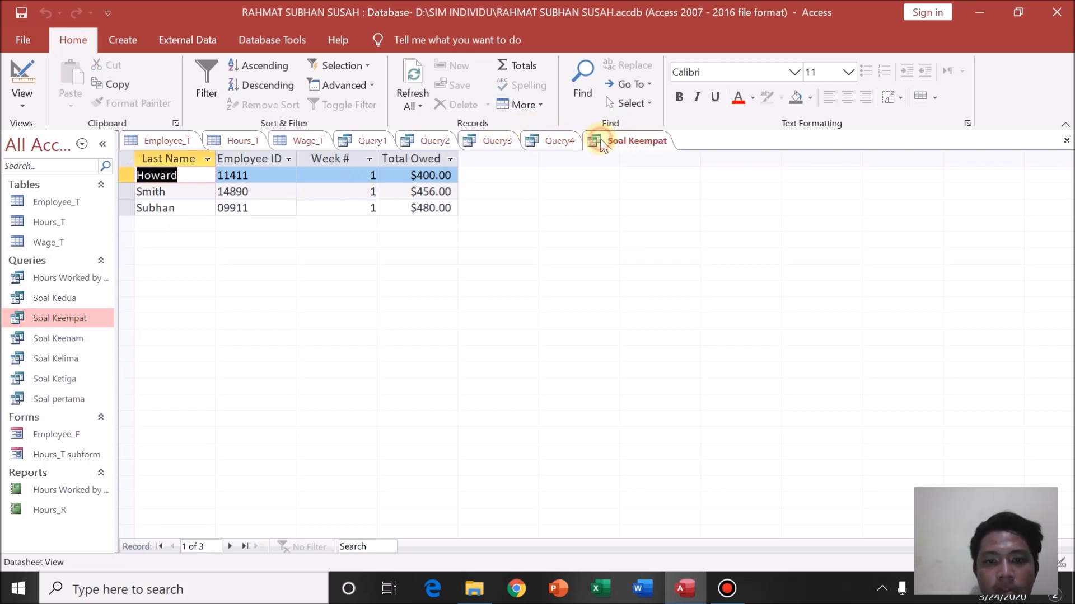
{"action": "right_click", "coordinate": [608, 149]}
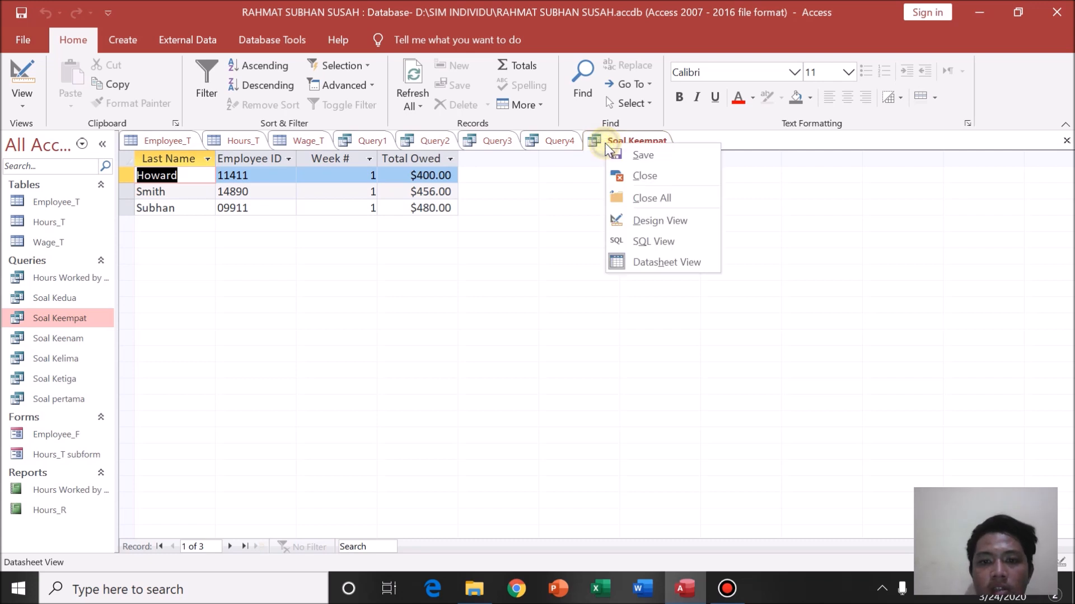
{"action": "left_click", "coordinate": [629, 171]}
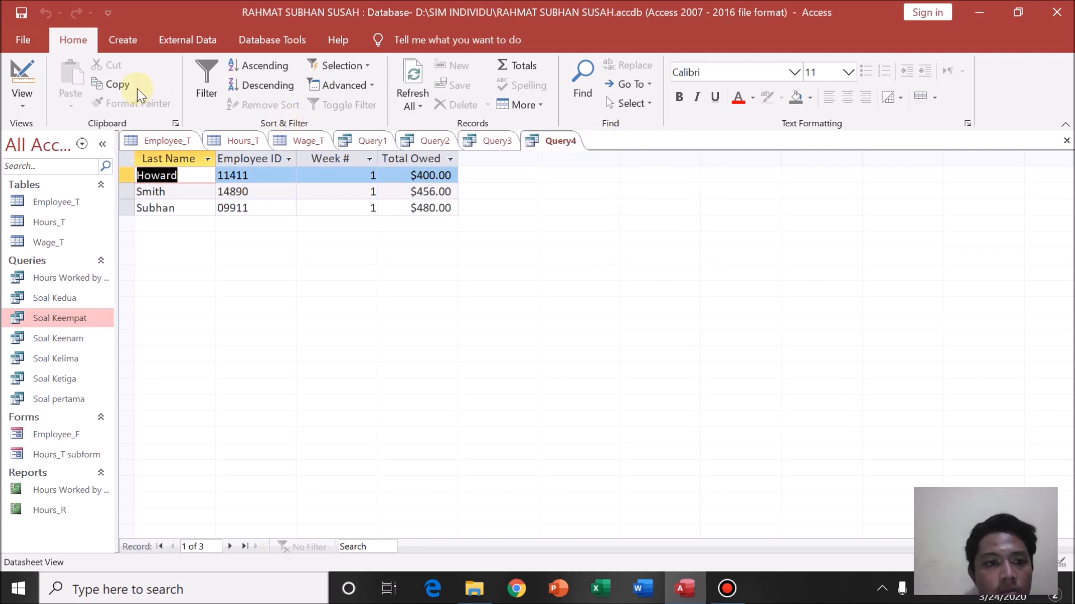
- Create a new query in Design view with Employee_T, Hours_T and Wage_T, and join the tables on Employee ID
{"action": "left_click", "coordinate": [126, 41]}
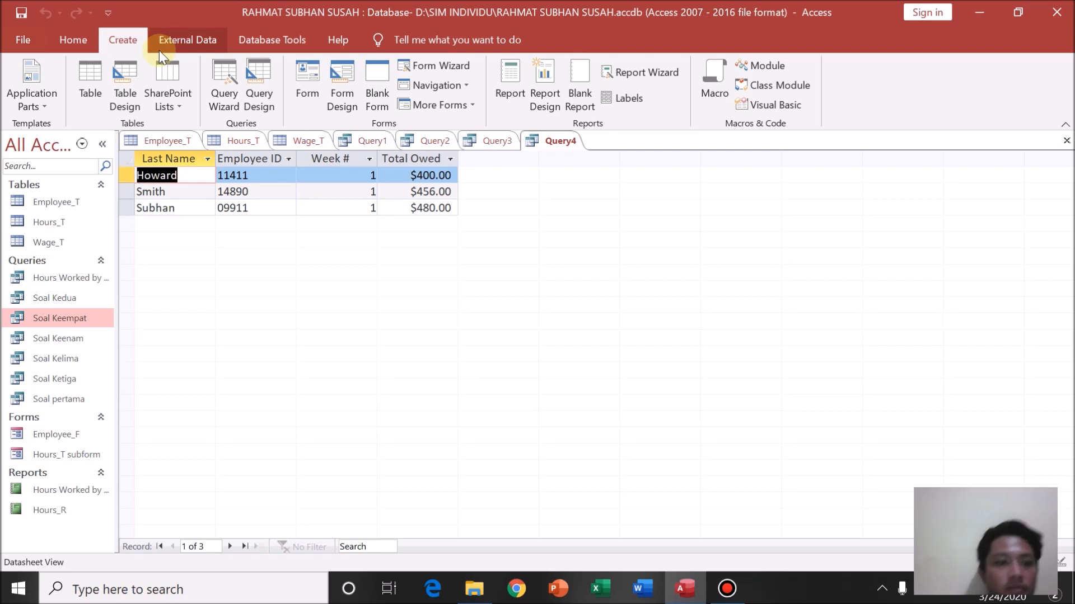
{"action": "left_click", "coordinate": [259, 72]}
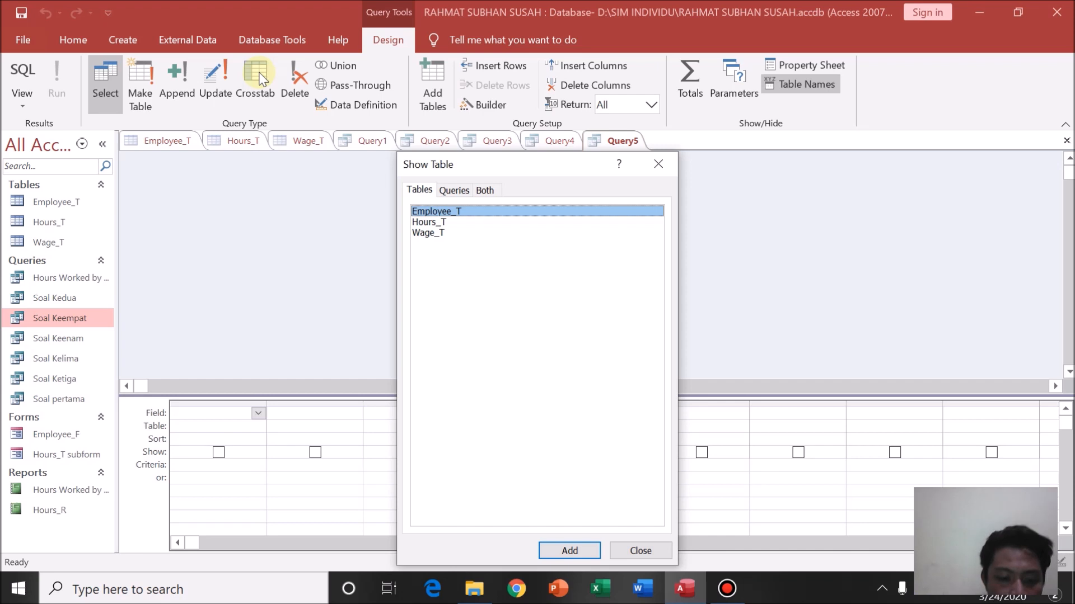
{"action": "key", "text": "shift+Down"}
{"action": "key", "text": "shift+Down"}
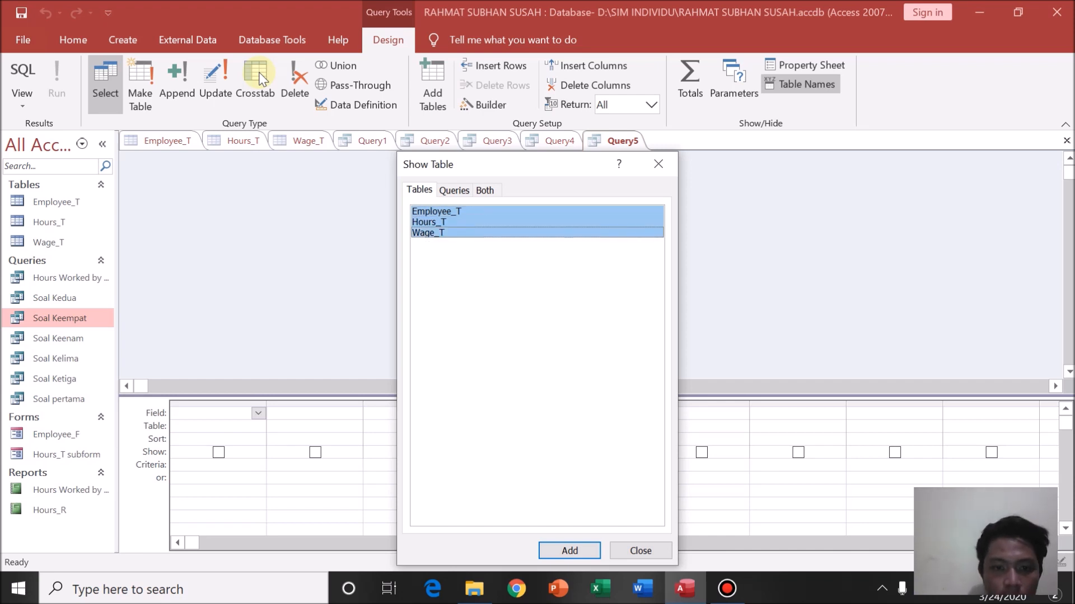
{"action": "left_click", "coordinate": [551, 551]}
{"action": "left_click", "coordinate": [659, 167]}
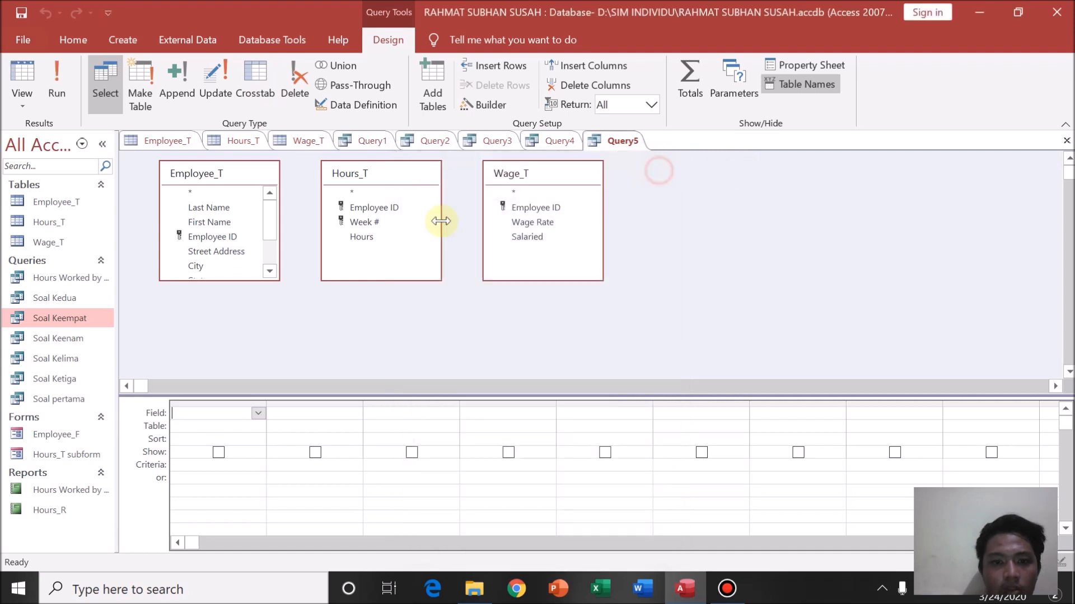
{"action": "left_click_drag", "start_coordinate": [248, 236], "coordinate": [523, 213]}
{"action": "left_click_drag", "start_coordinate": [246, 238], "coordinate": [517, 208]}
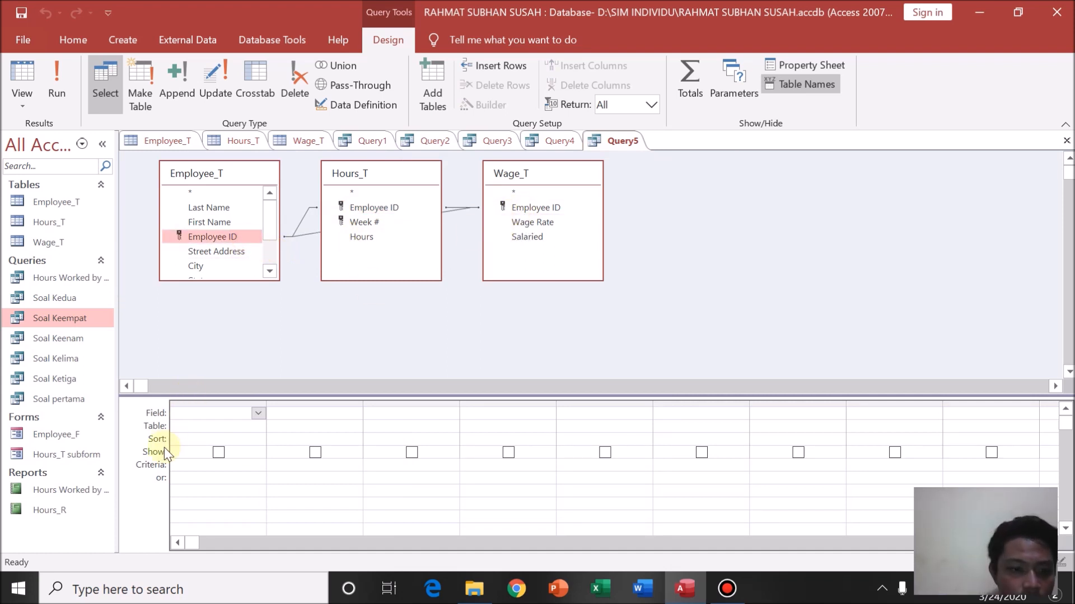
- Add Last Name from Employee_T as the first field of the Query5 design grid
{"action": "left_click", "coordinate": [257, 414]}
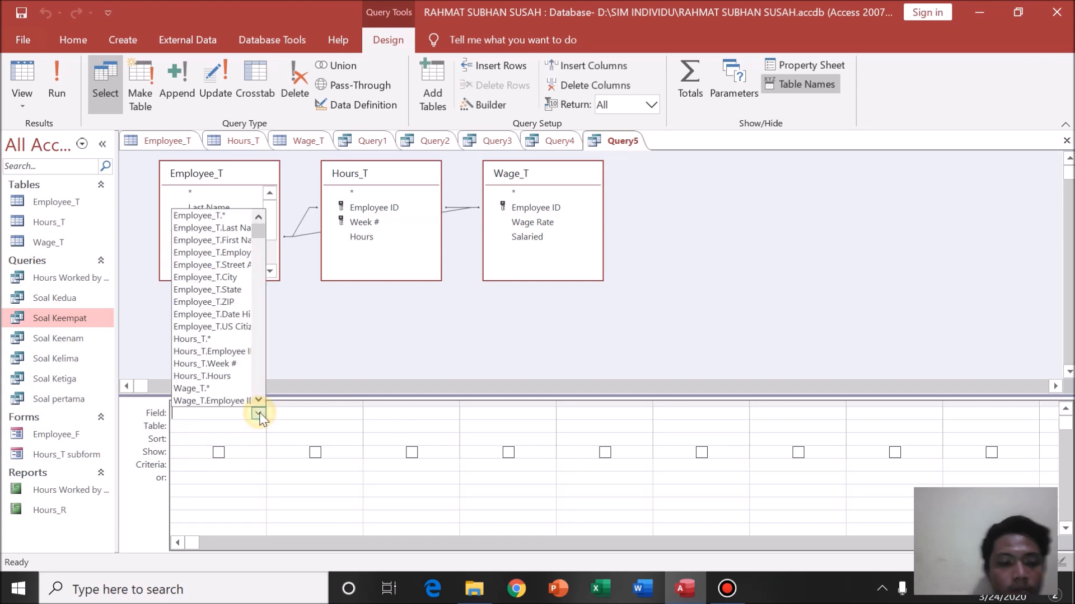
{"action": "left_click", "coordinate": [258, 249]}
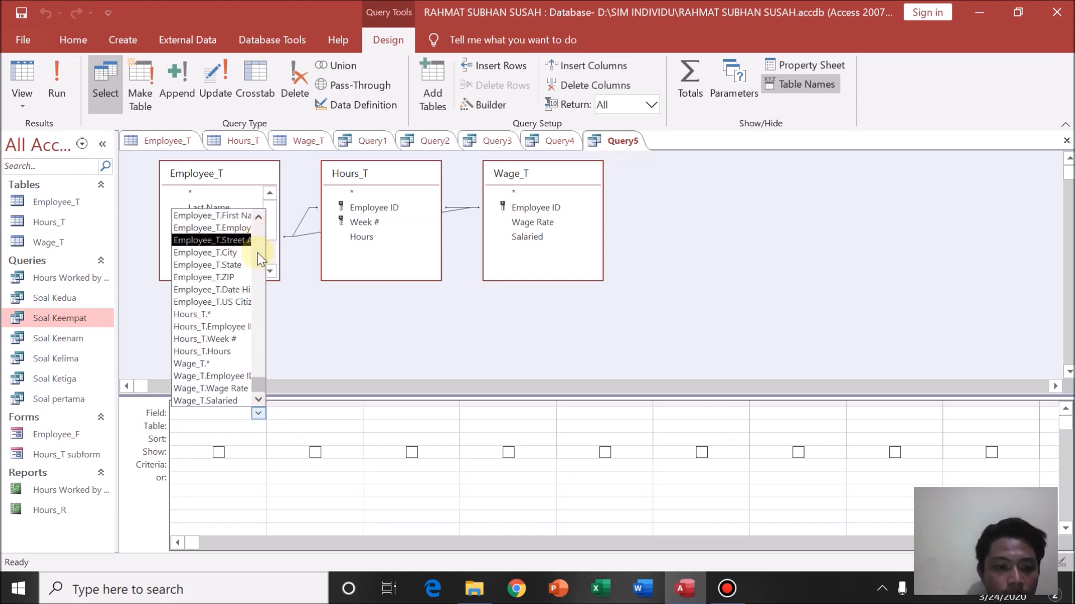
{"action": "left_click", "coordinate": [259, 217]}
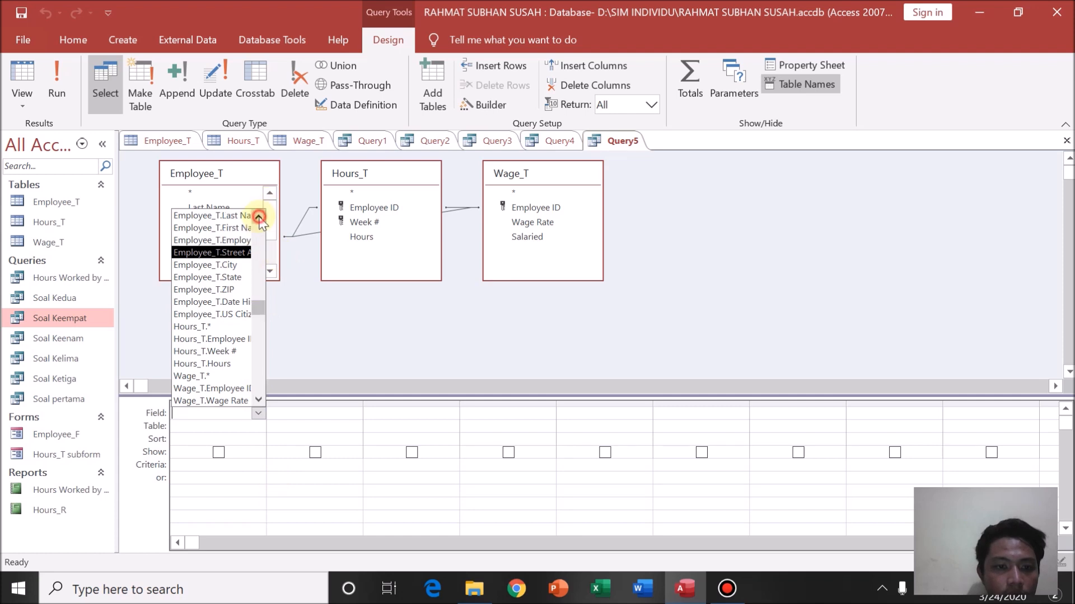
{"action": "left_click", "coordinate": [258, 217]}
{"action": "left_click", "coordinate": [237, 228]}
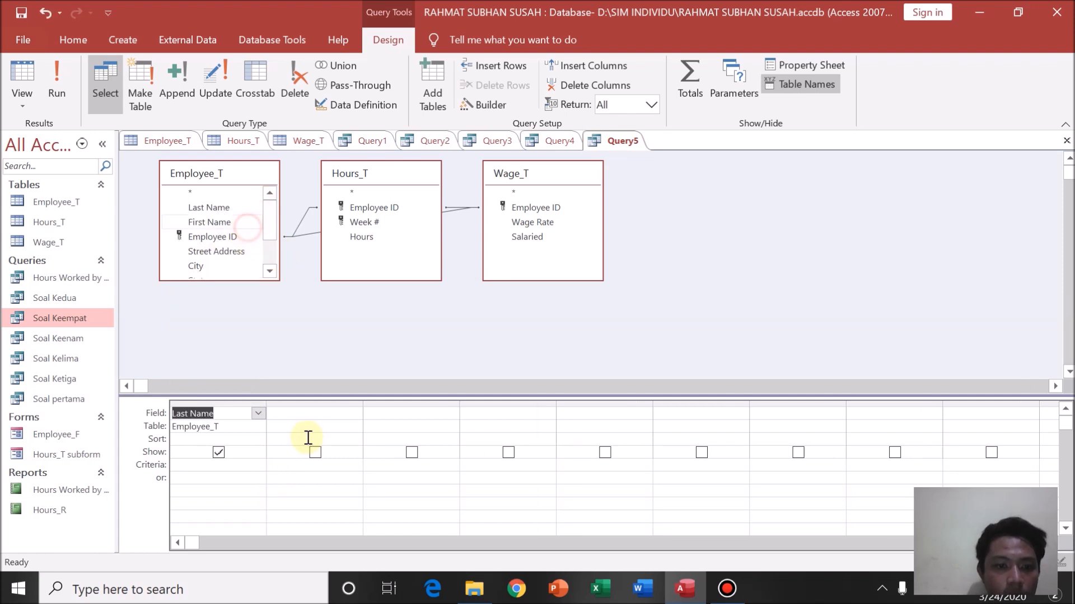
- Add Employee ID from Employee_T and Hours from Hours_T as the second and third query fields
{"action": "left_click", "coordinate": [305, 414]}
{"action": "left_click", "coordinate": [351, 415]}
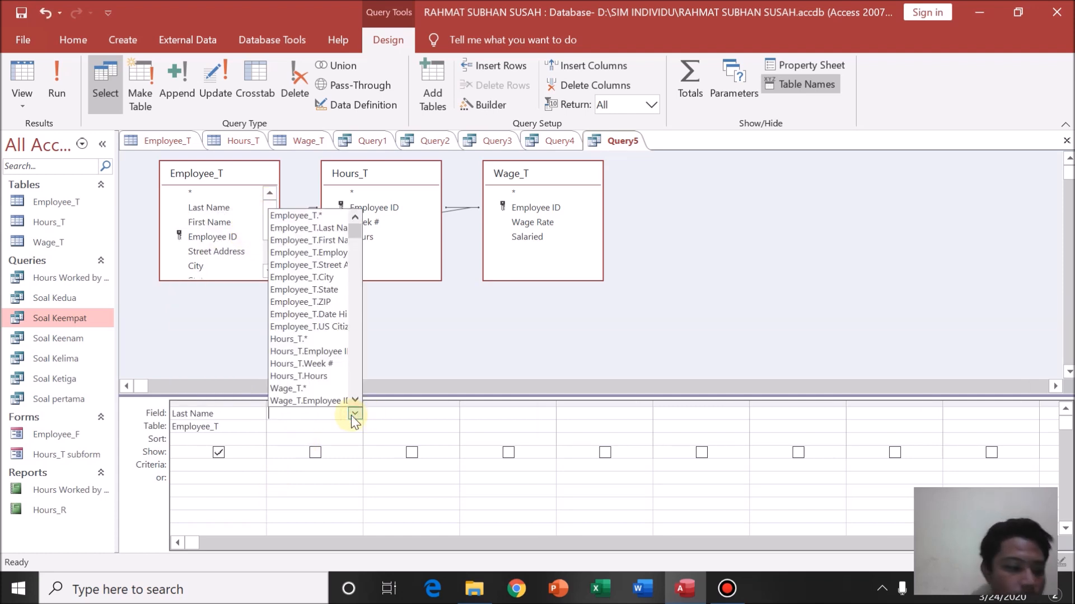
{"action": "left_click", "coordinate": [337, 253]}
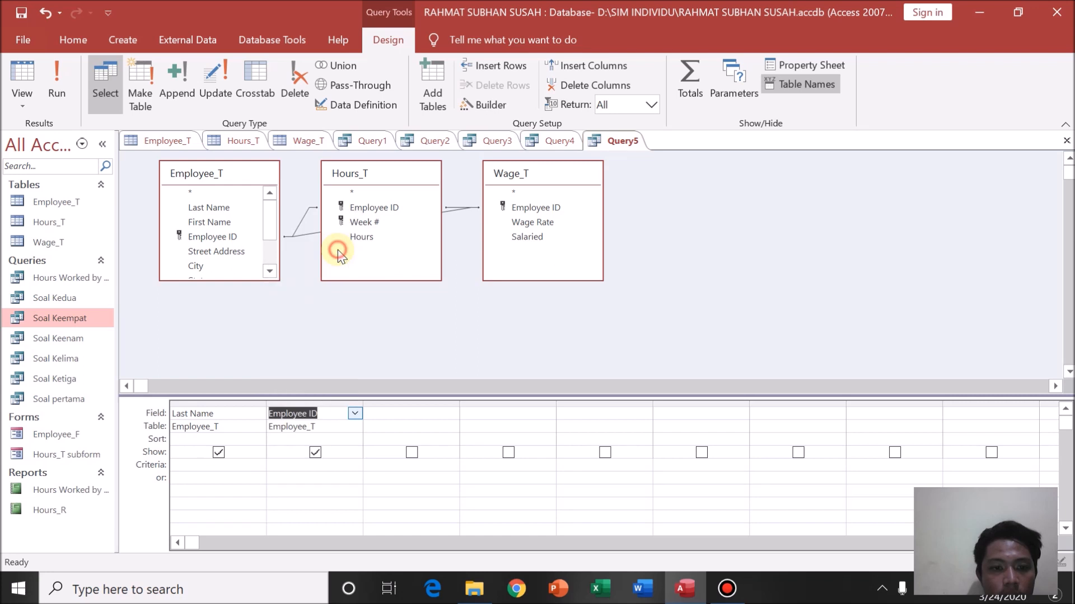
{"action": "left_click", "coordinate": [393, 417]}
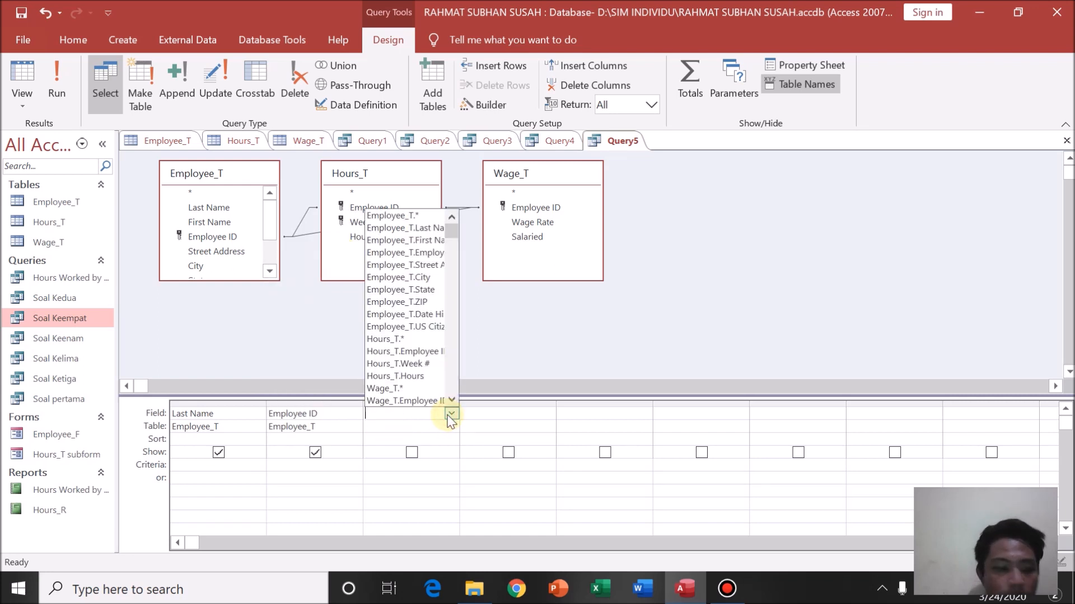
{"action": "left_click", "coordinate": [414, 376]}
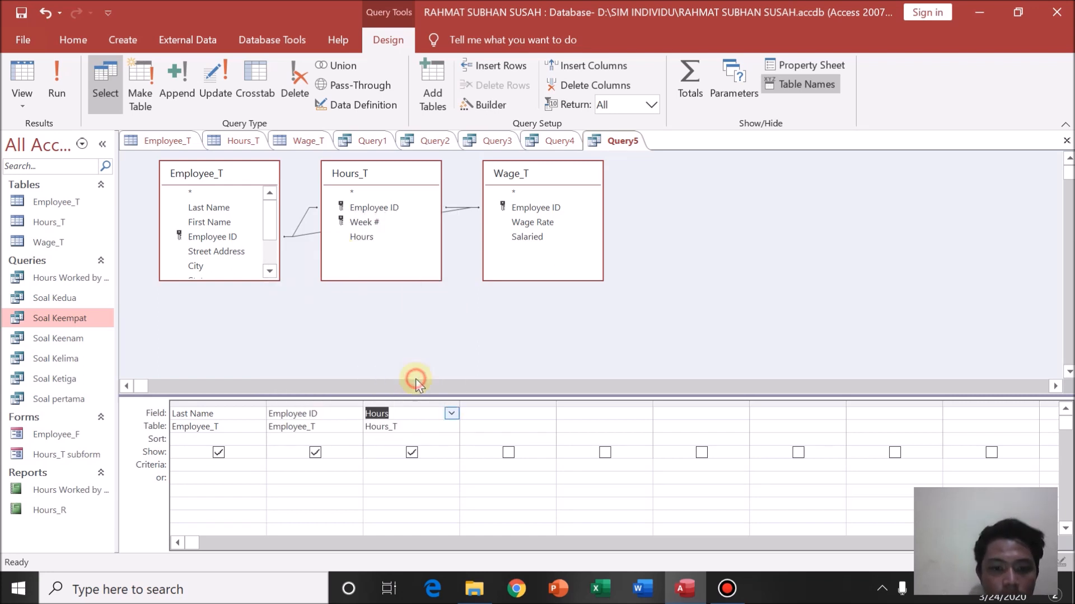
- Enter the calculated field OT Pay: ([Hours]-40)*[Wage rate]*1.5 in the fourth query column
{"action": "left_click", "coordinate": [494, 414]}
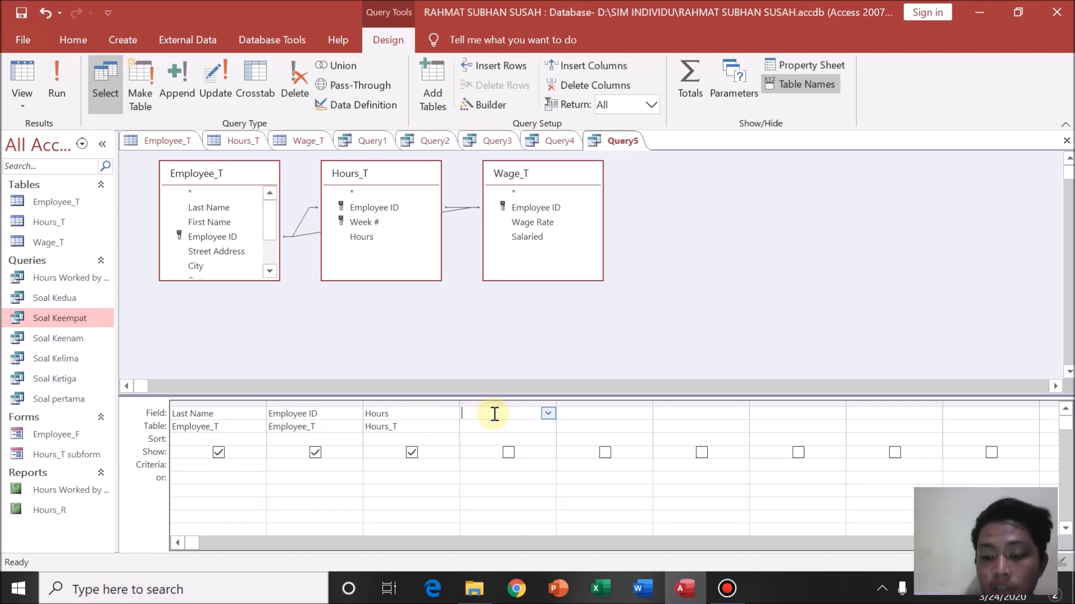
{"action": "type", "text": "OT"}
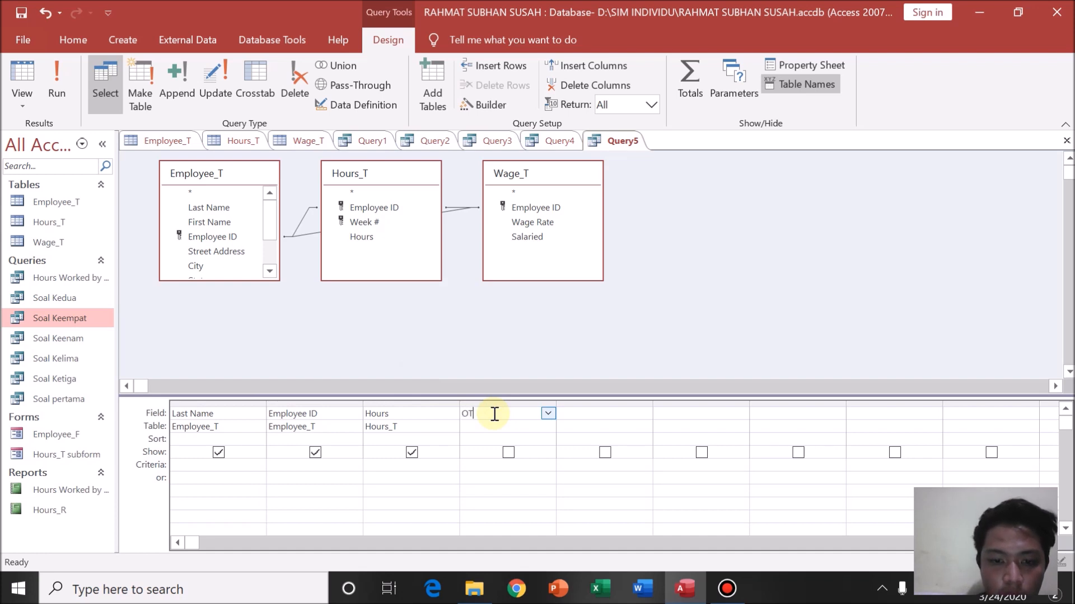
{"action": "type", "text": " Pay"}
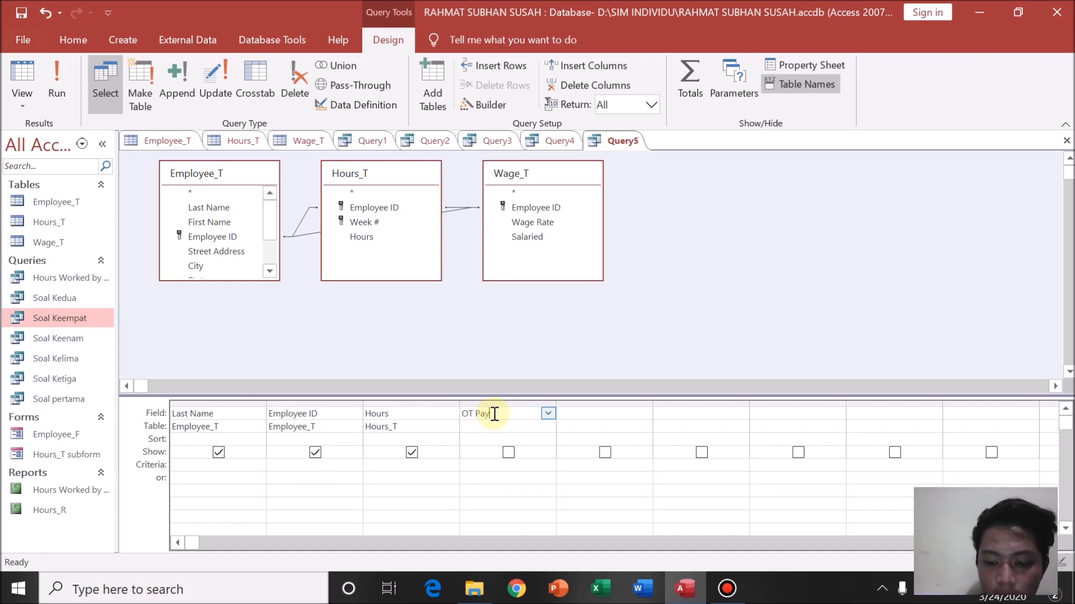
{"action": "type", "text": ":"}
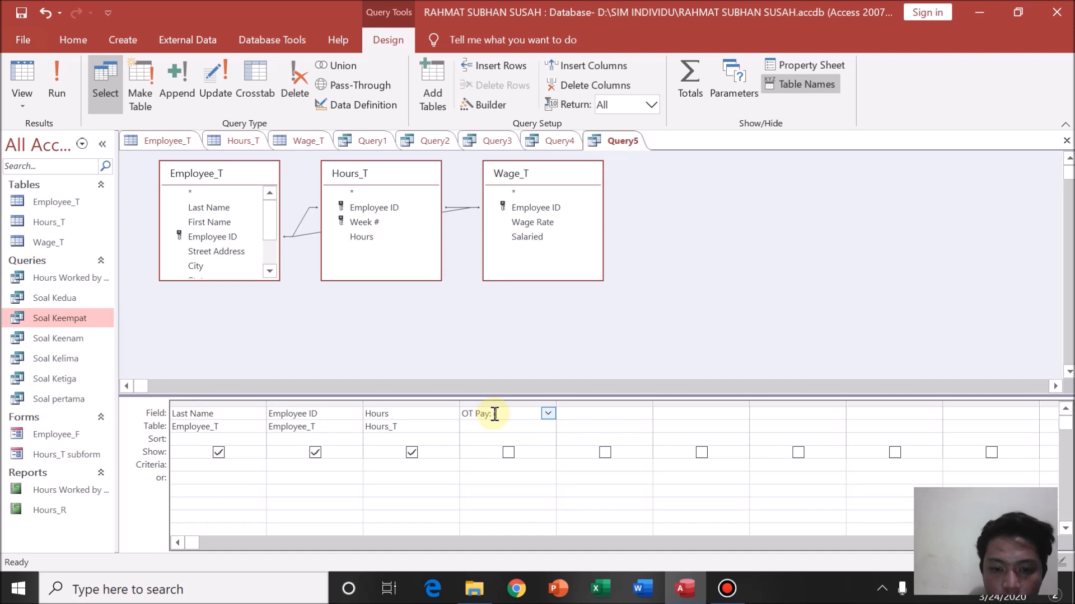
{"action": "type", "text": "("}
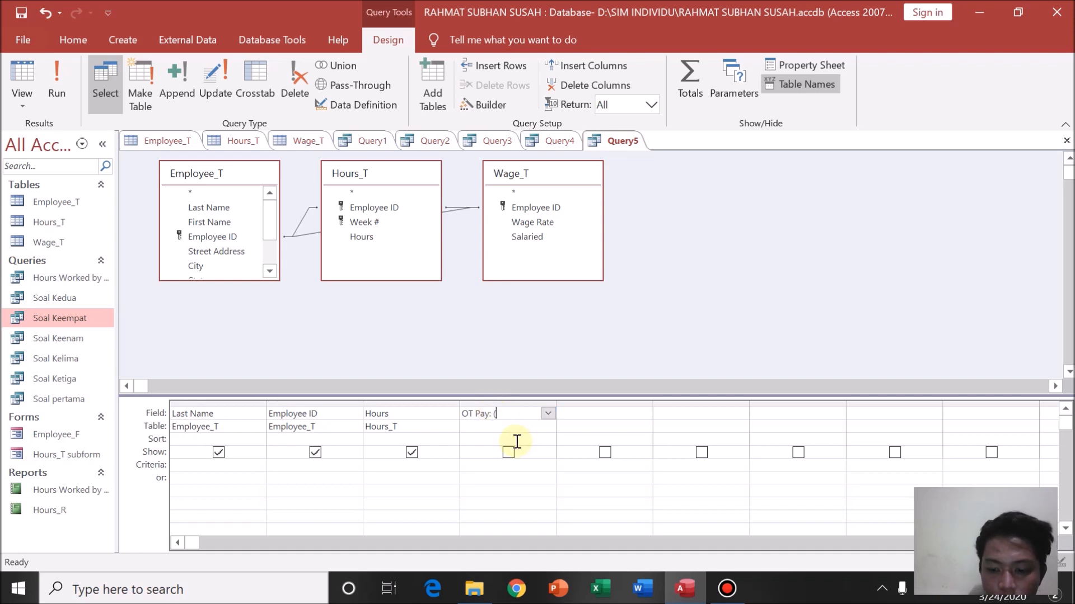
{"action": "type", "text": "["}
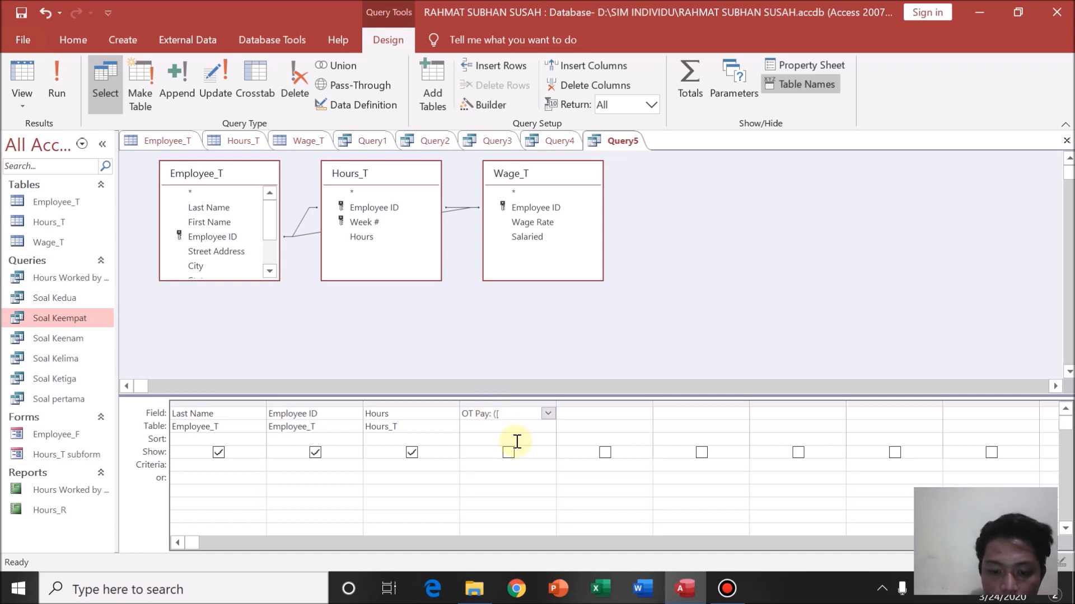
{"action": "type", "text": "Hours"}
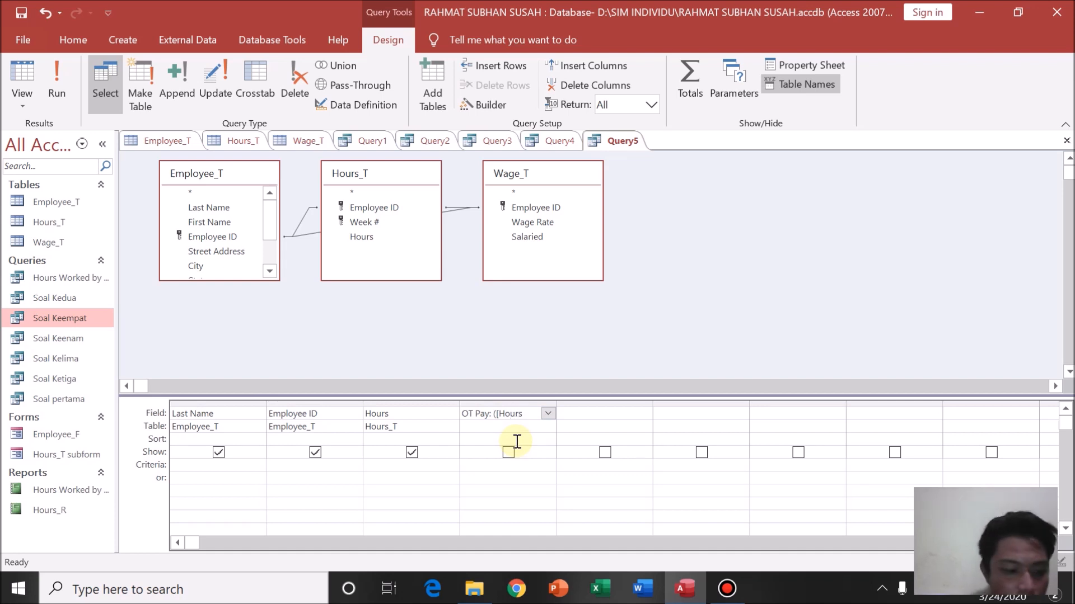
{"action": "type", "text": "]"}
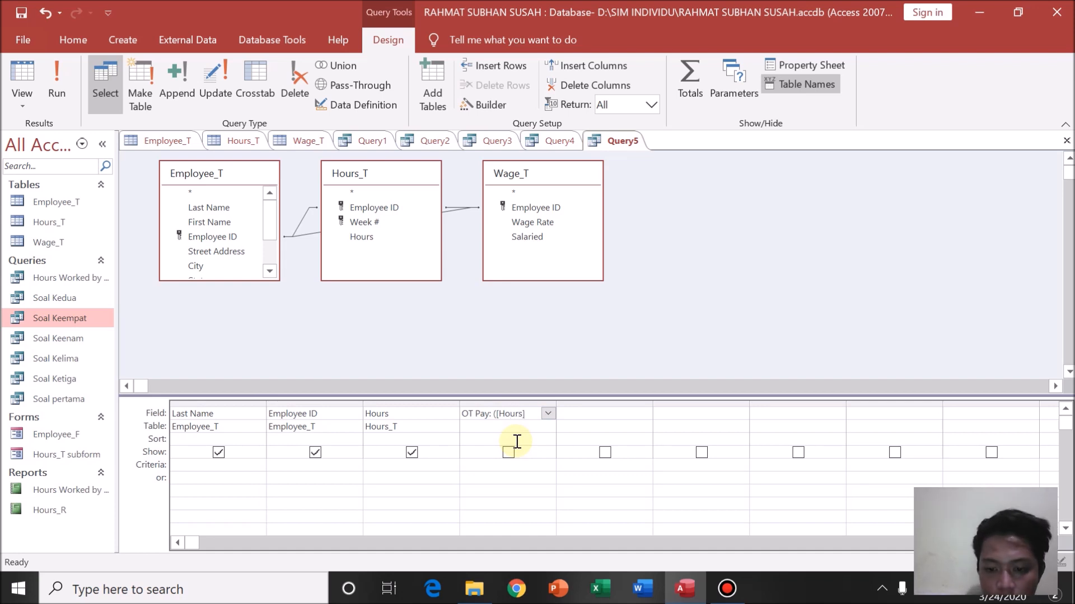
{"action": "type", "text": "-40)*[Wage rate"}
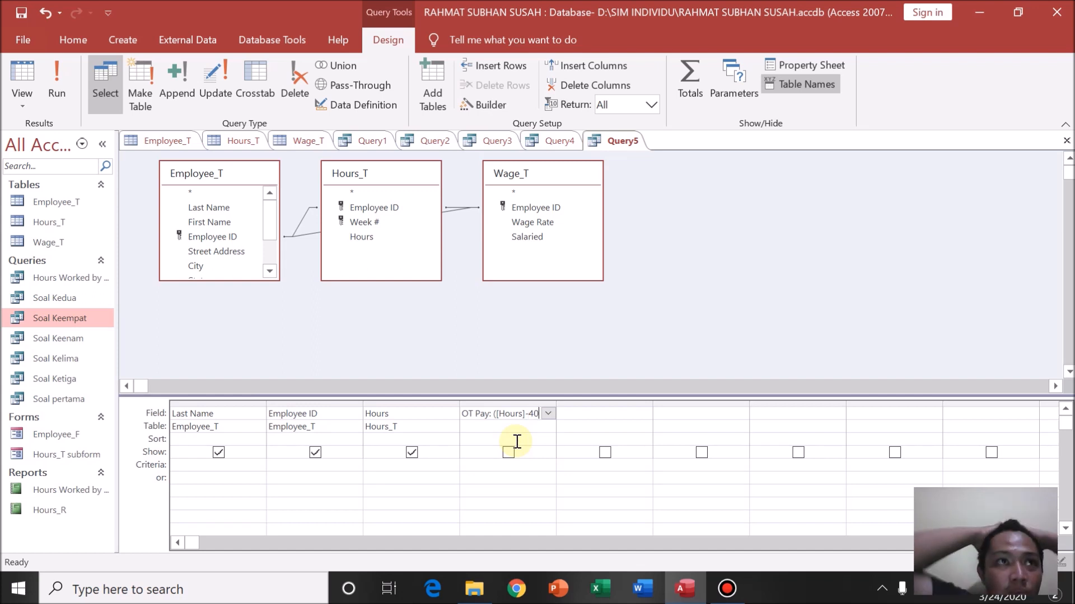
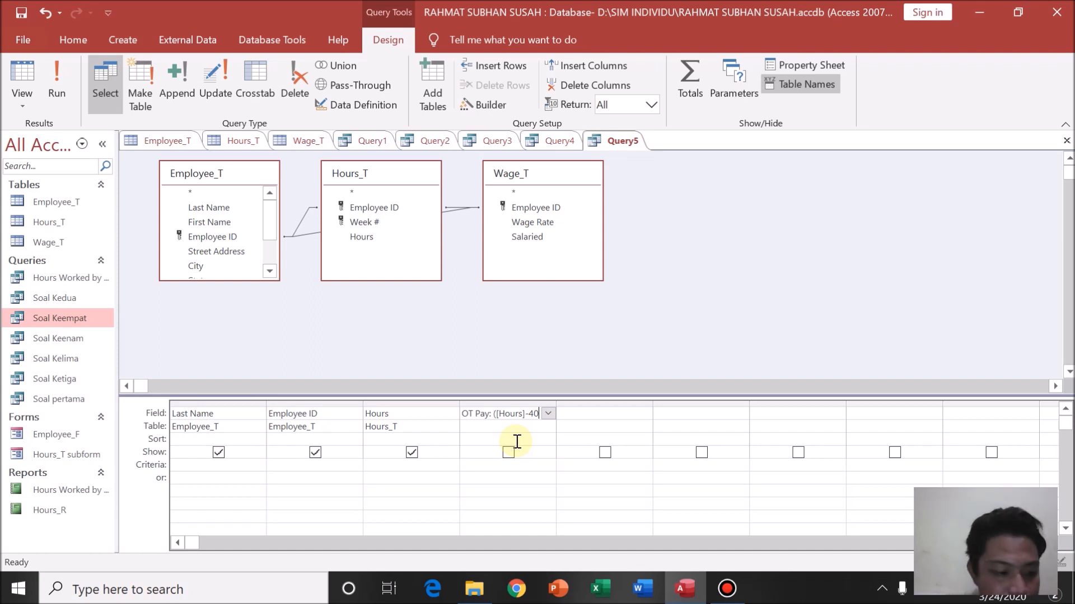
{"action": "type", "text": ")"}
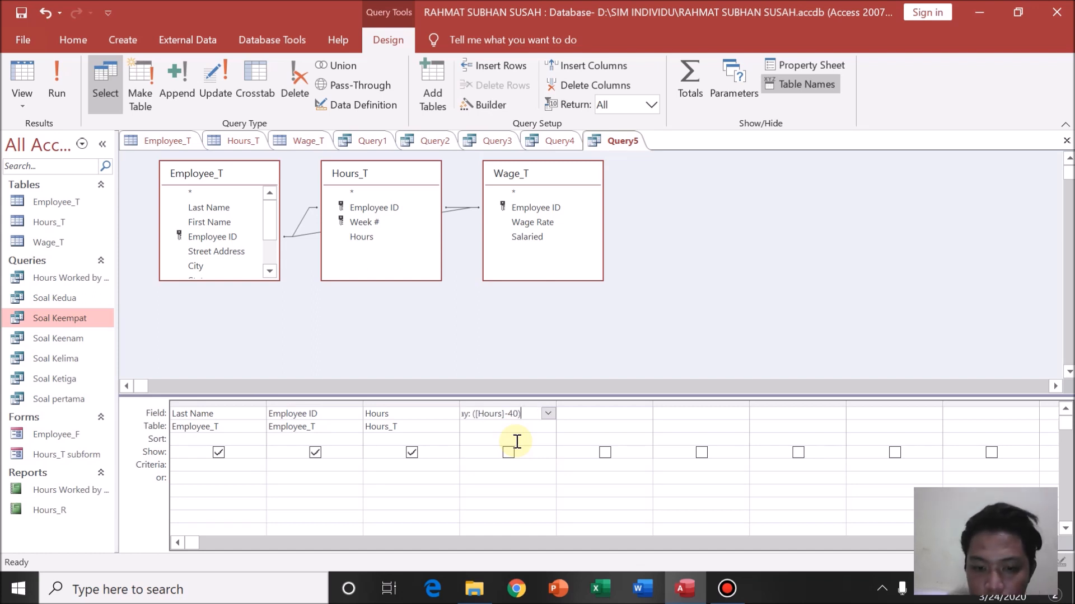
{"action": "type", "text": "*"}
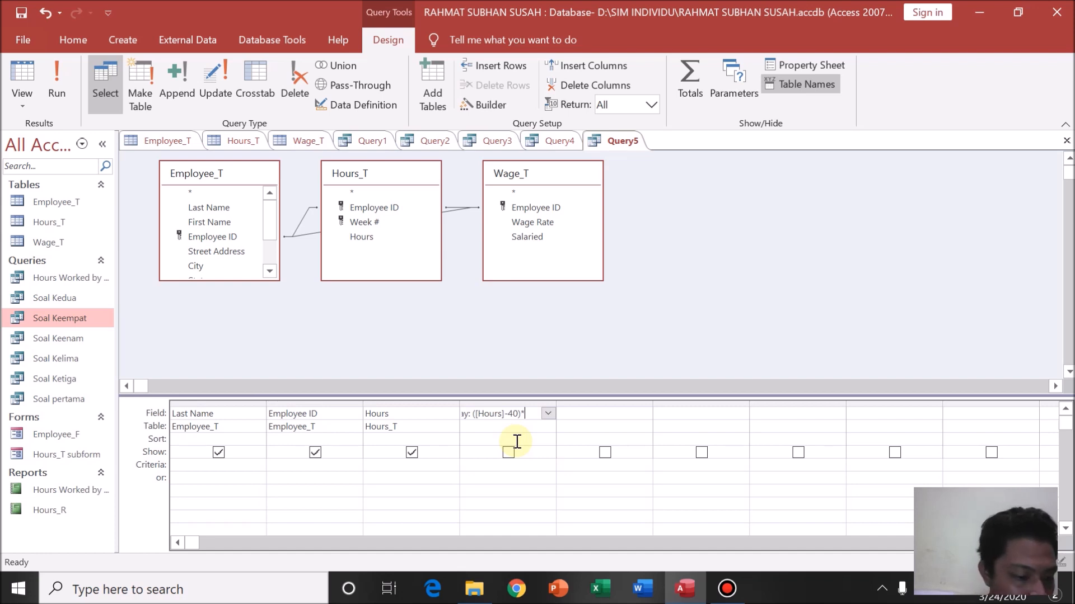
{"action": "type", "text": "[Wage rate"}
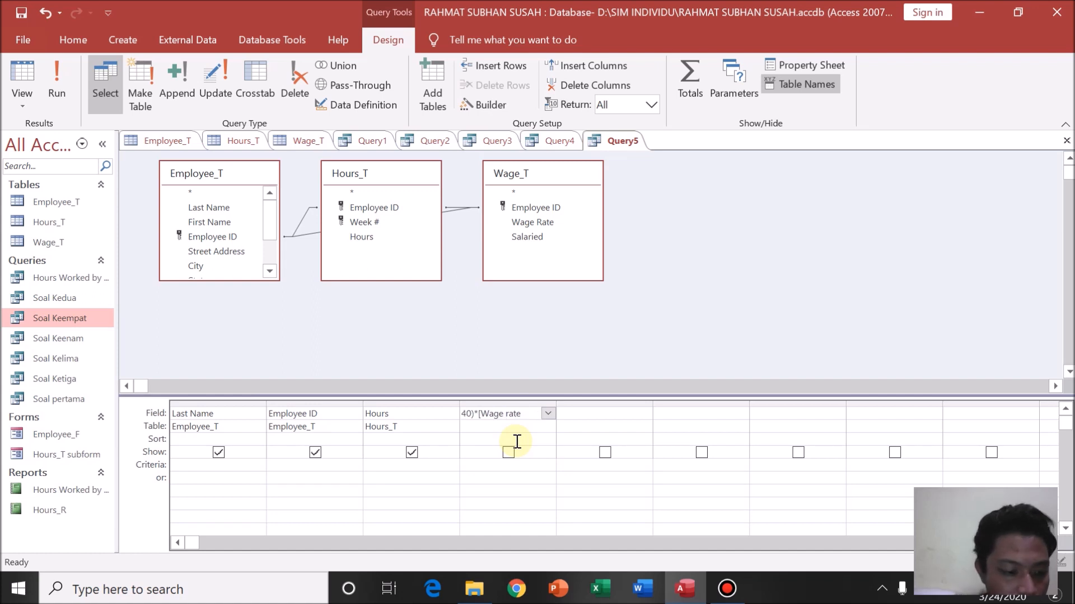
{"action": "type", "text": "]"}
{"action": "key", "text": "BackSpace"}
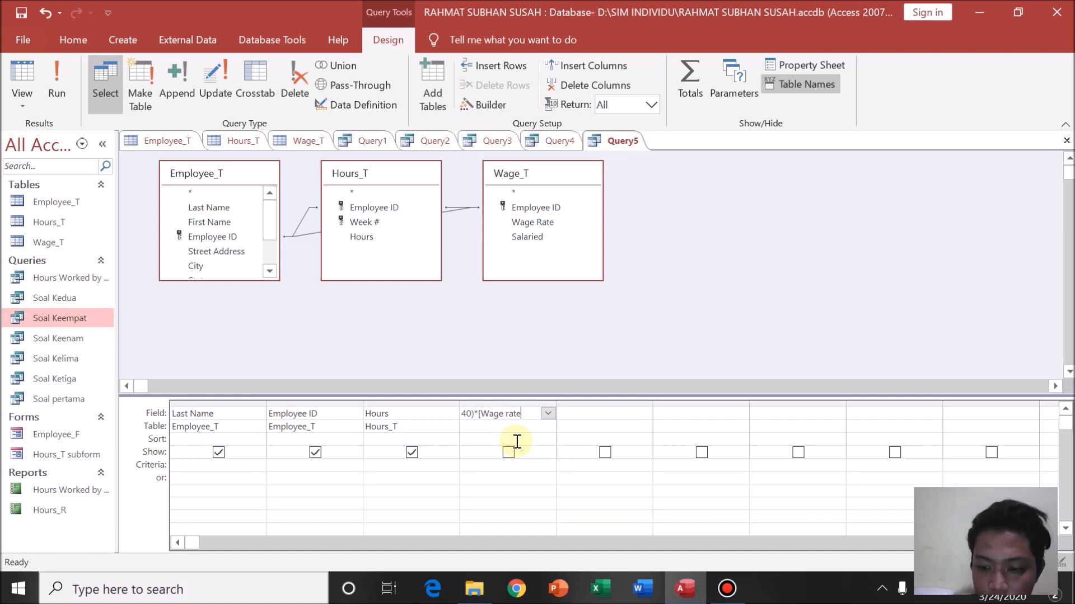
{"action": "type", "text": "]"}
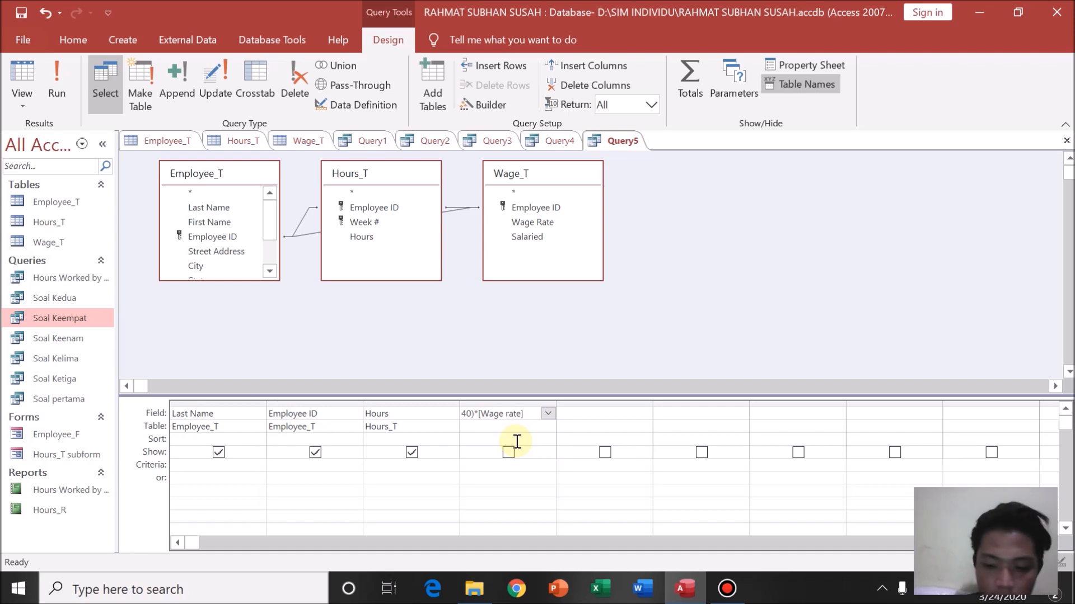
{"action": "type", "text": "*"}
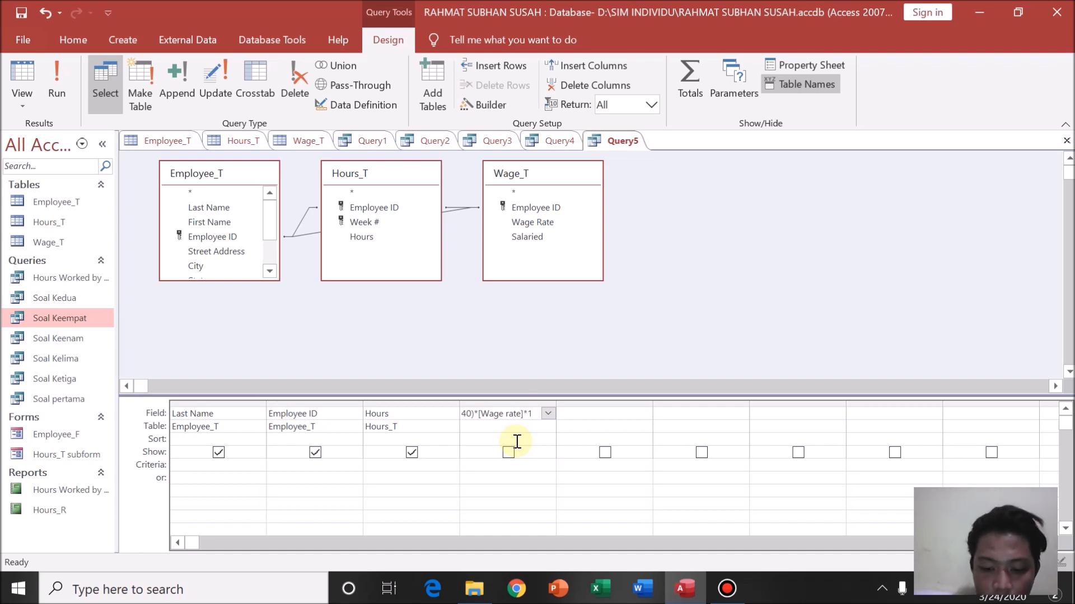
{"action": "type", "text": "1.5"}
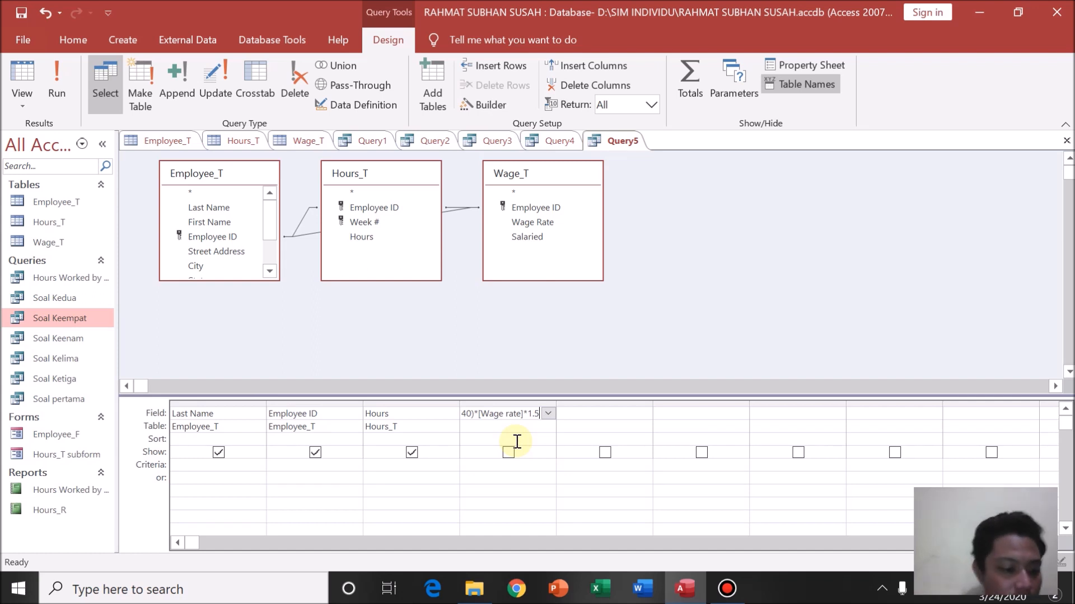
- Add Week # from Hours_T as the fifth query field and hide it from the results
{"action": "left_click", "coordinate": [595, 414]}
{"action": "left_click", "coordinate": [645, 413]}
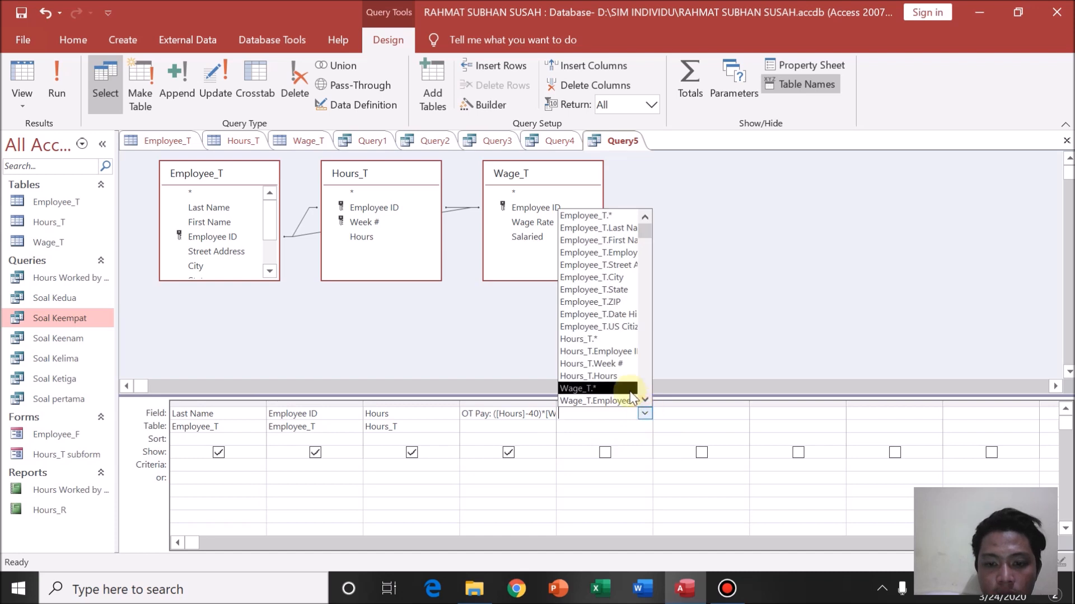
{"action": "left_click", "coordinate": [627, 366]}
{"action": "left_click", "coordinate": [605, 453]}
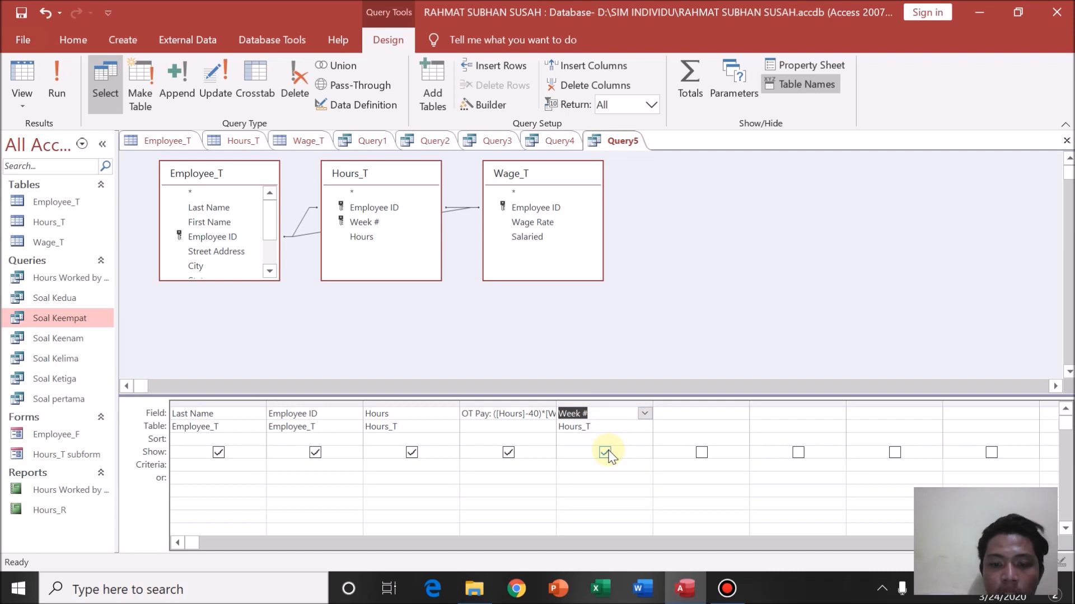
- Hide the Week # column, set its criterion to 2 and the Hours criterion to >40, and run the query
{"action": "left_click", "coordinate": [605, 452]}
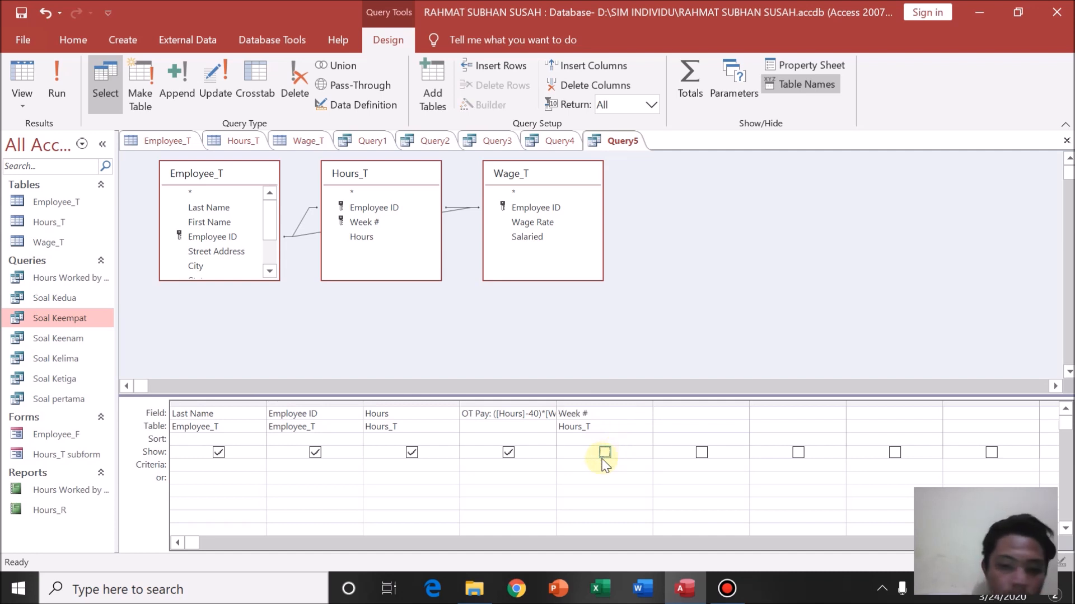
{"action": "left_click", "coordinate": [600, 466]}
{"action": "type", "text": "2"}
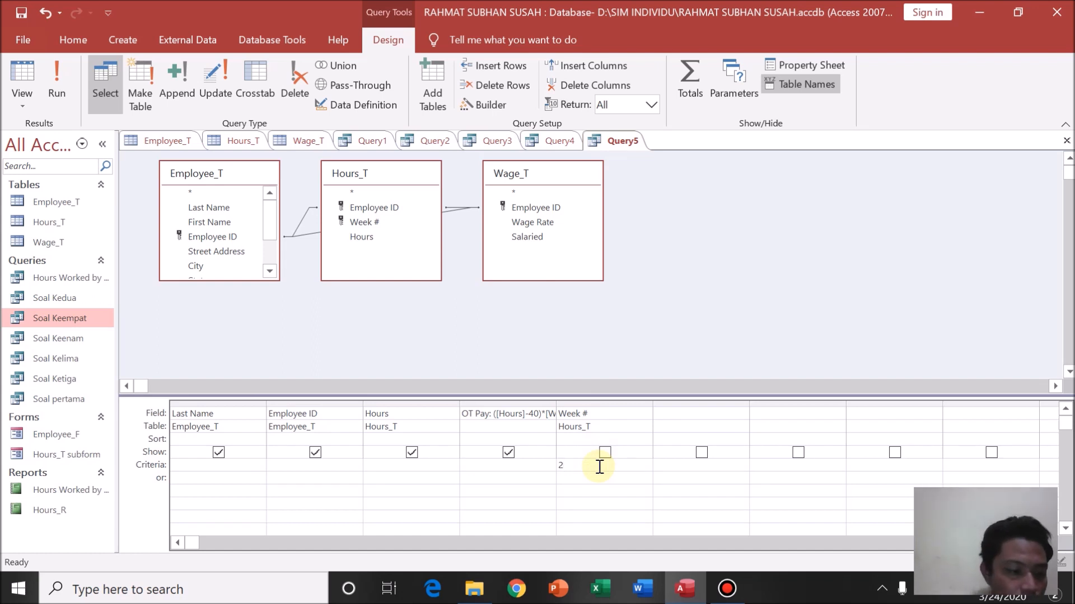
{"action": "left_click", "coordinate": [405, 468]}
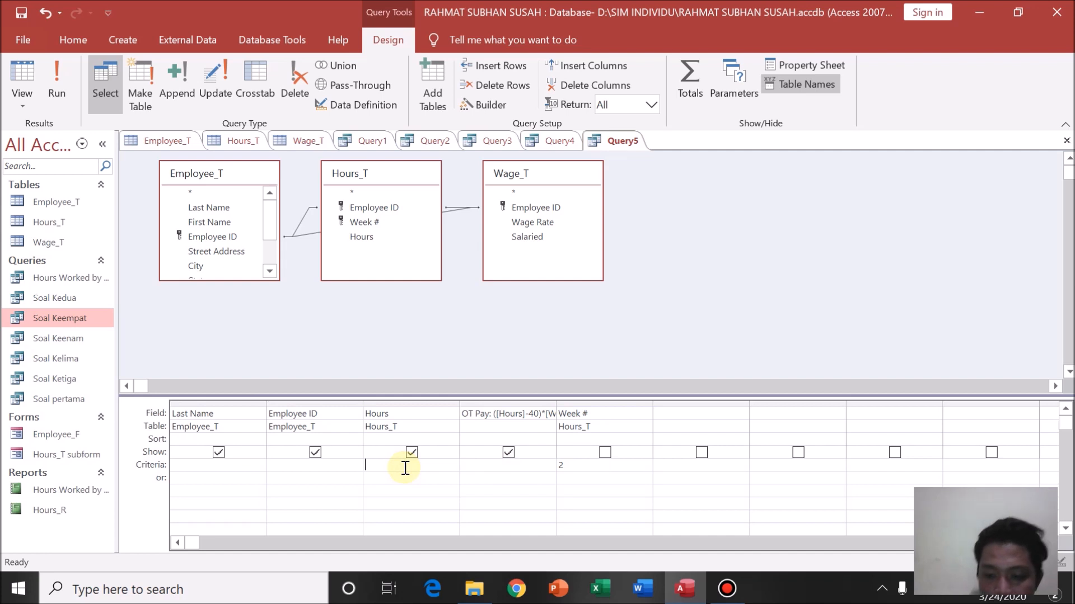
{"action": "type", "text": ">40"}
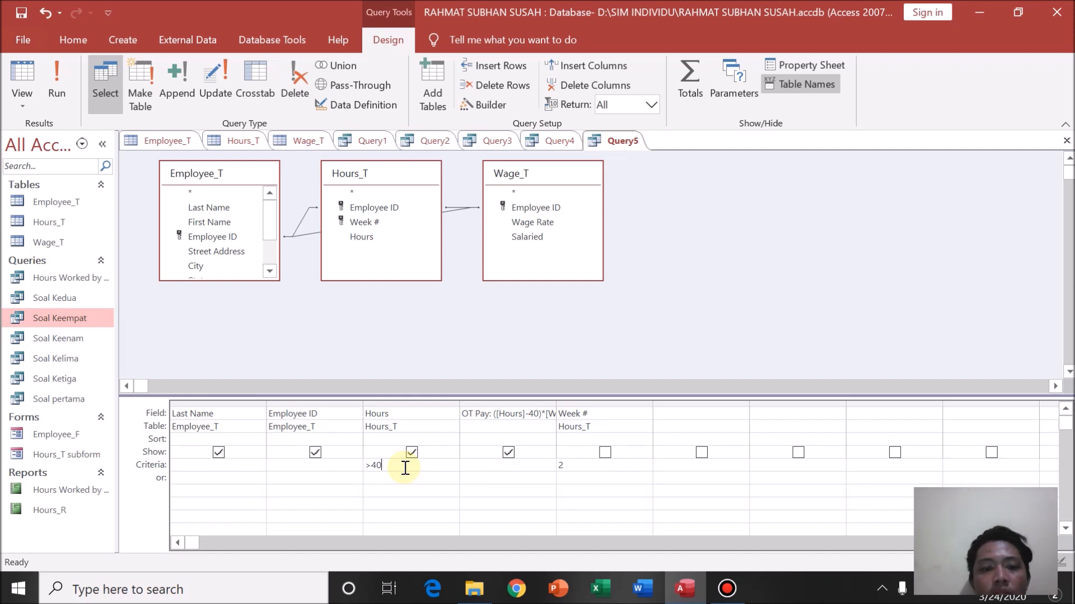
{"action": "left_click", "coordinate": [57, 85]}
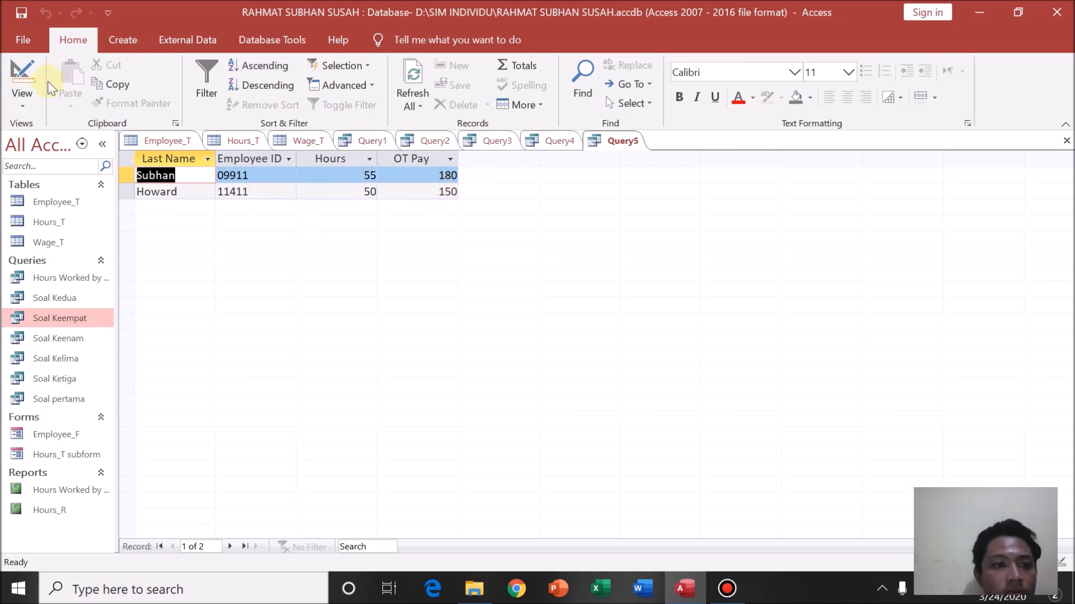
- Return Query5 to its design and place the cursor in the OT Pay column's table cell
{"action": "left_click", "coordinate": [22, 81]}
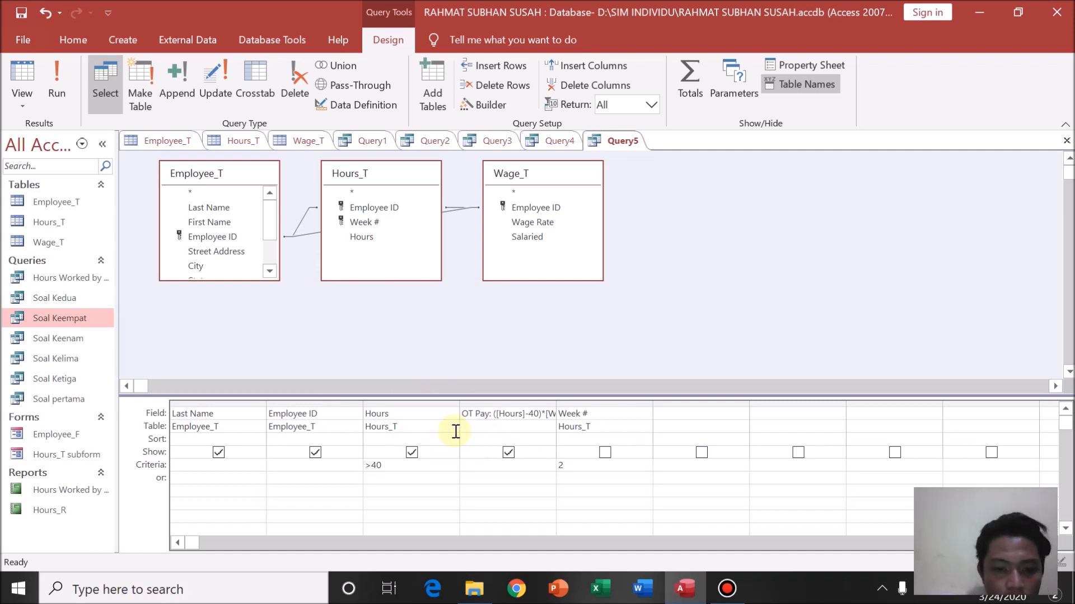
{"action": "left_click", "coordinate": [550, 428]}
{"action": "left_click", "coordinate": [545, 427]}
{"action": "left_click", "coordinate": [548, 428]}
{"action": "left_click", "coordinate": [546, 427]}
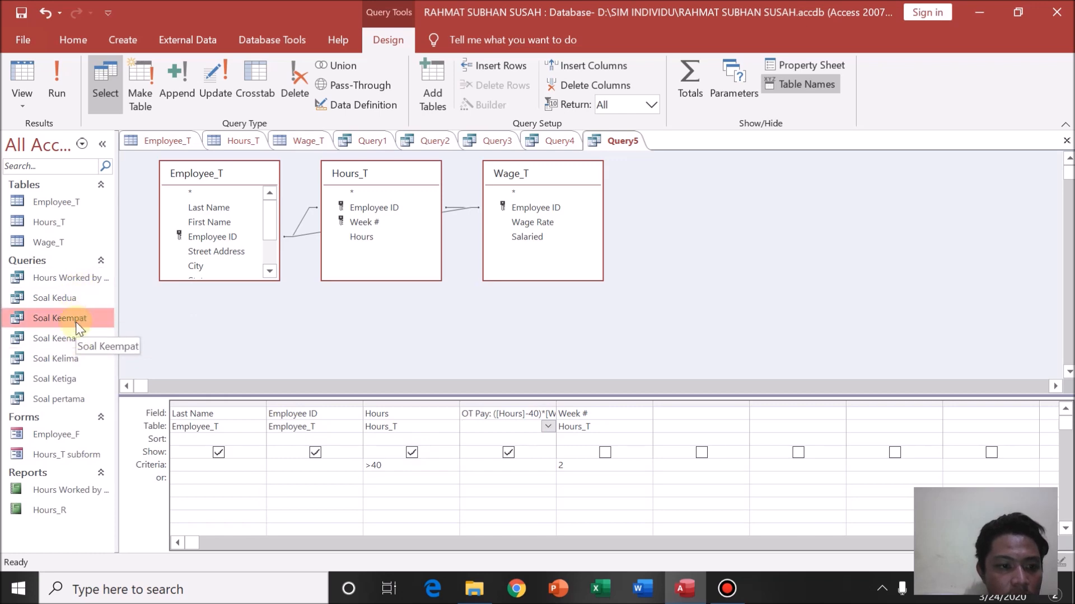
- Open the saved query Soal Kelima and examine its fields, criteria and OT Pay expression in its design
{"action": "double_click", "coordinate": [72, 359]}
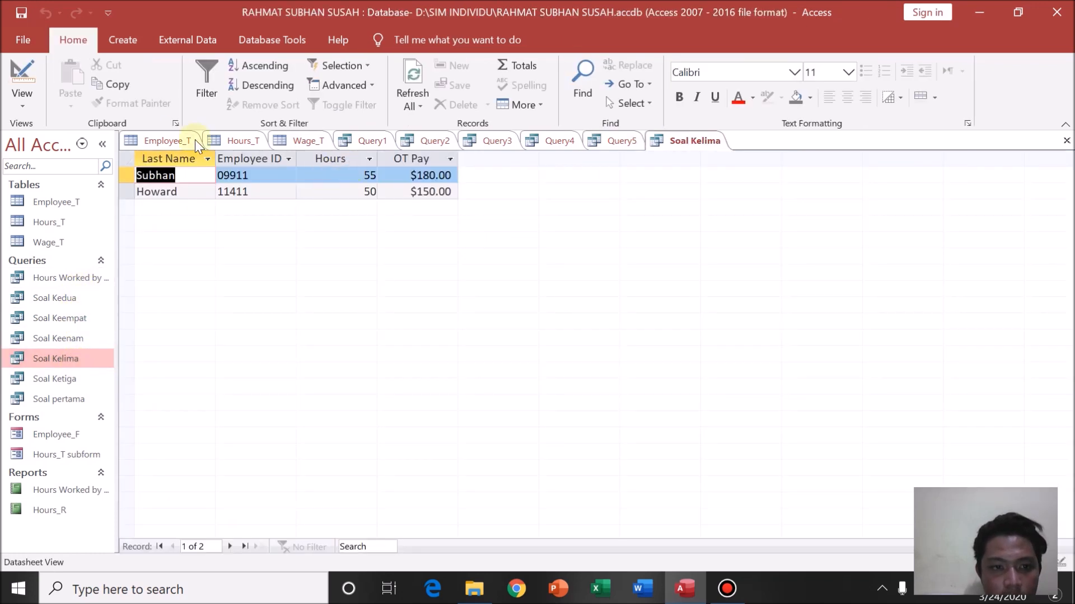
{"action": "left_click", "coordinate": [33, 75]}
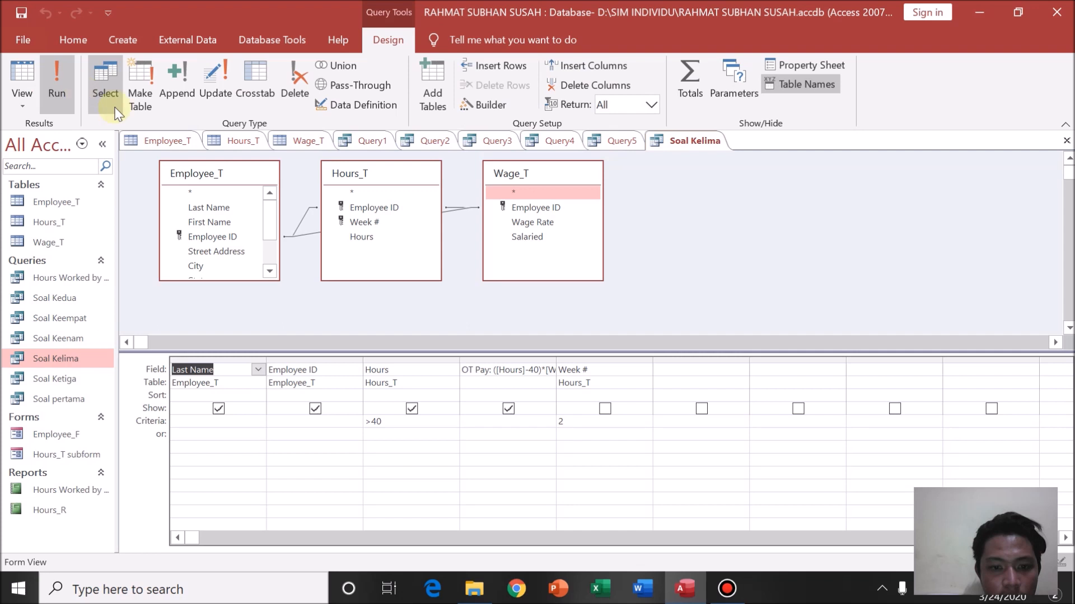
{"action": "left_click", "coordinate": [565, 423]}
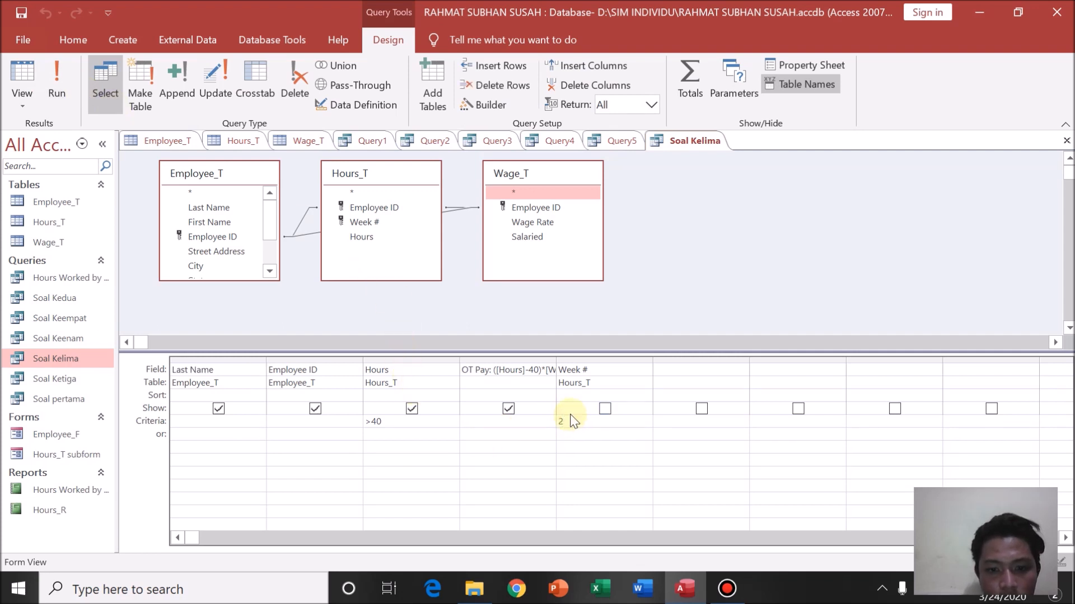
{"action": "left_click", "coordinate": [609, 383]}
{"action": "left_click", "coordinate": [644, 382]}
{"action": "left_click", "coordinate": [643, 380]}
{"action": "left_click", "coordinate": [539, 368]}
{"action": "left_click", "coordinate": [546, 370]}
{"action": "left_click", "coordinate": [547, 370]}
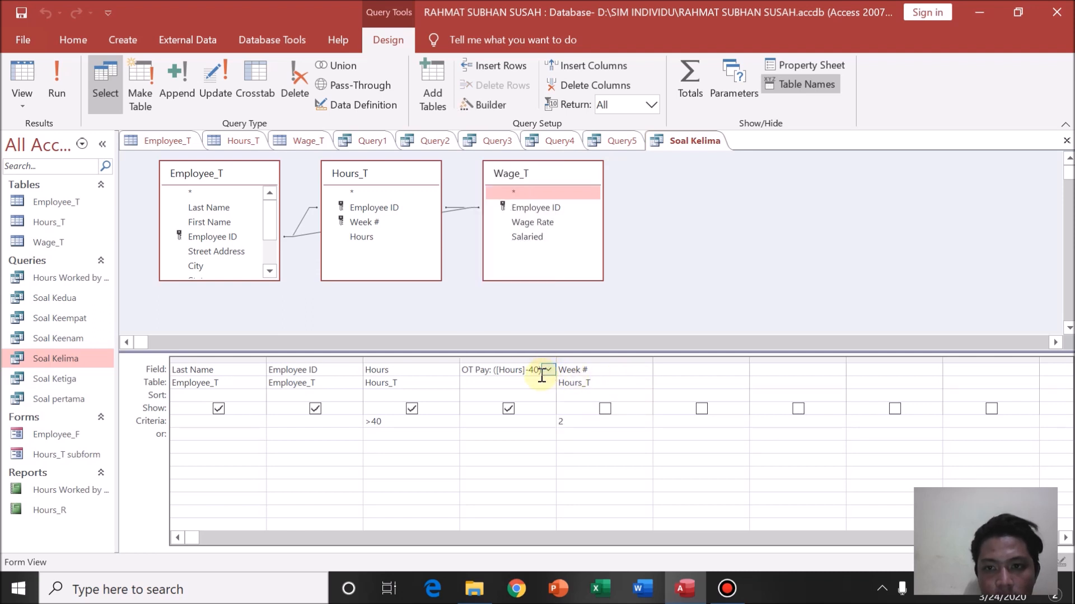
{"action": "left_click", "coordinate": [401, 383]}
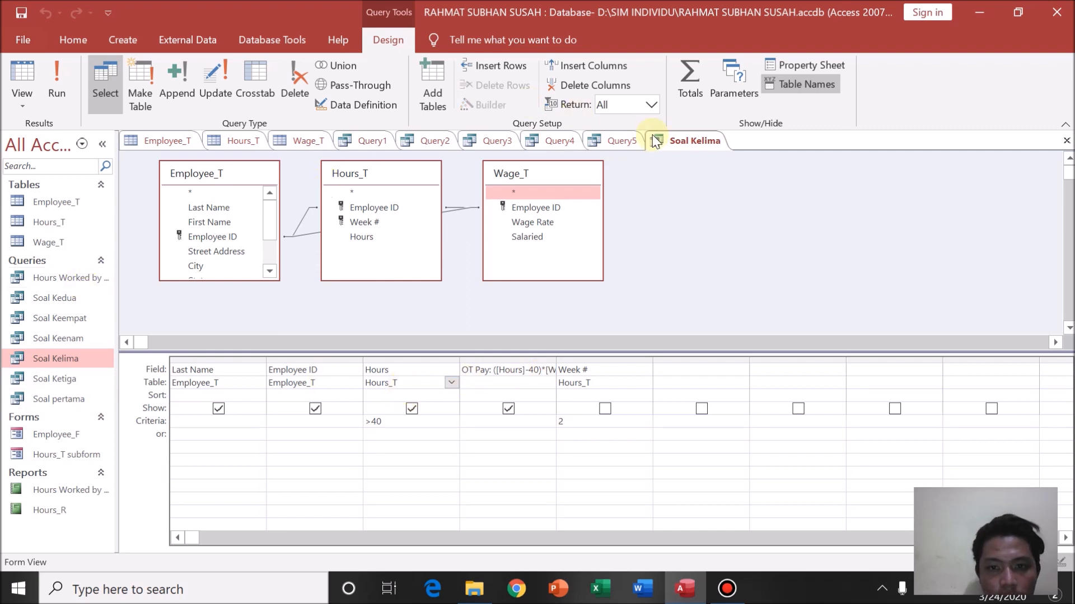
- In Query5, set the OT Pay field's format to Currency, close its properties and run the query
{"action": "left_click", "coordinate": [634, 141]}
{"action": "left_click", "coordinate": [784, 62]}
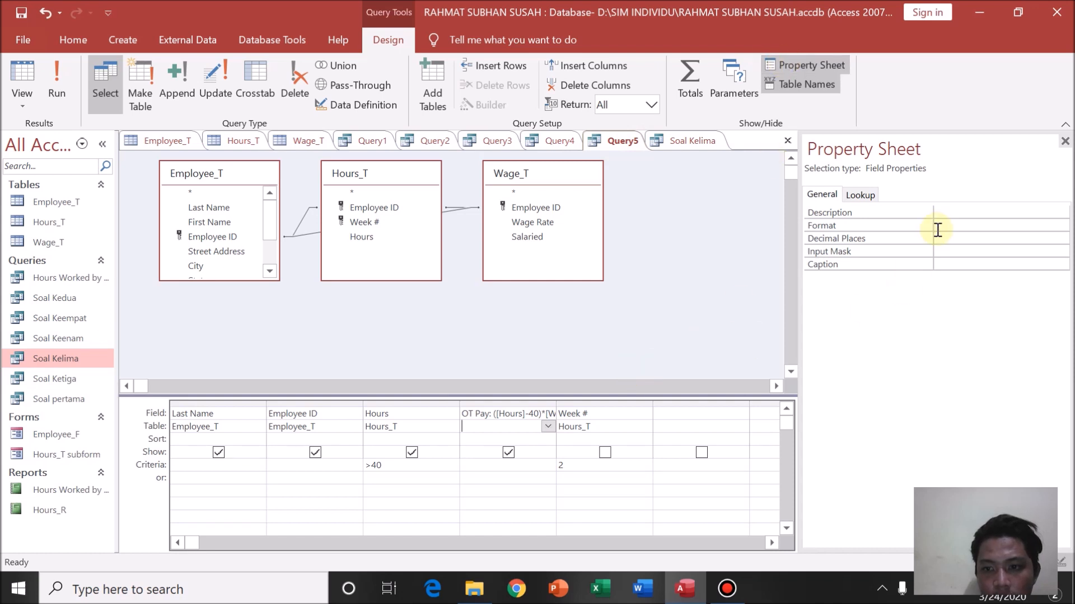
{"action": "left_click", "coordinate": [959, 230]}
{"action": "left_click", "coordinate": [1060, 225]}
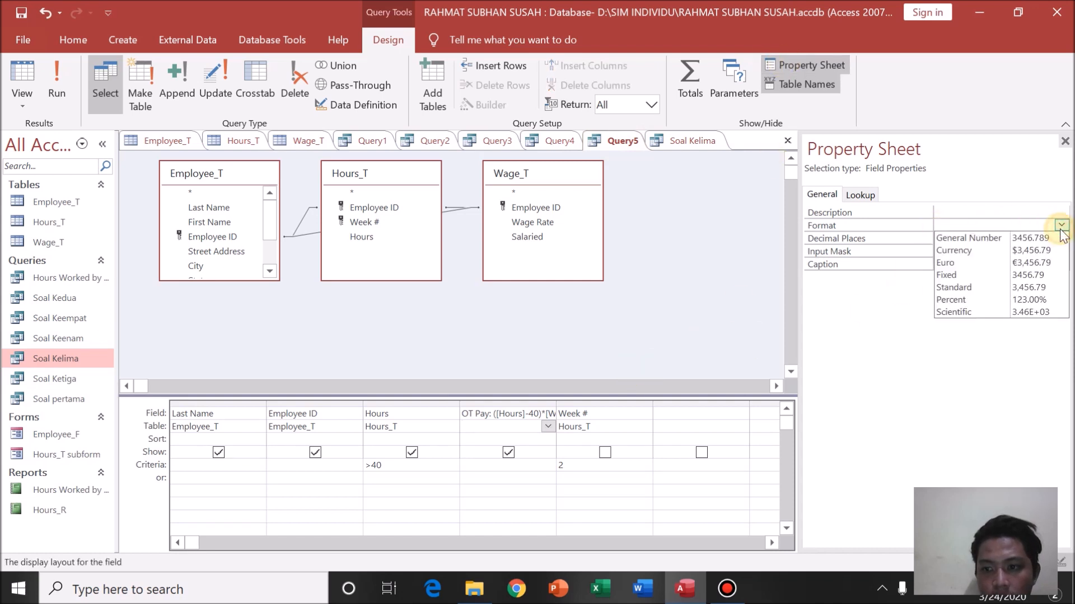
{"action": "left_click", "coordinate": [1039, 250]}
{"action": "left_click", "coordinate": [755, 256]}
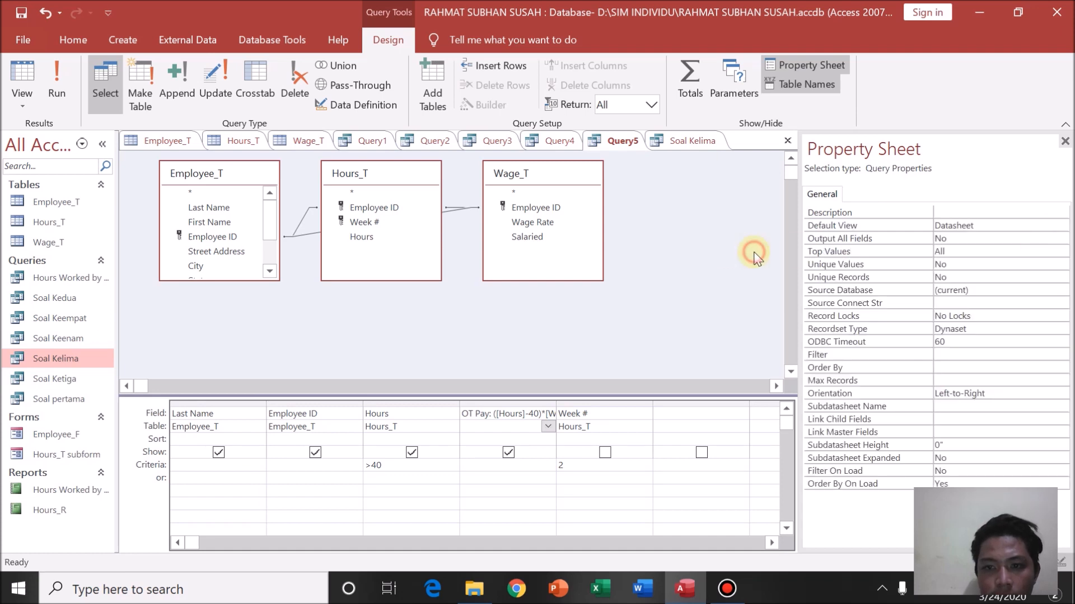
{"action": "left_click", "coordinate": [1065, 141]}
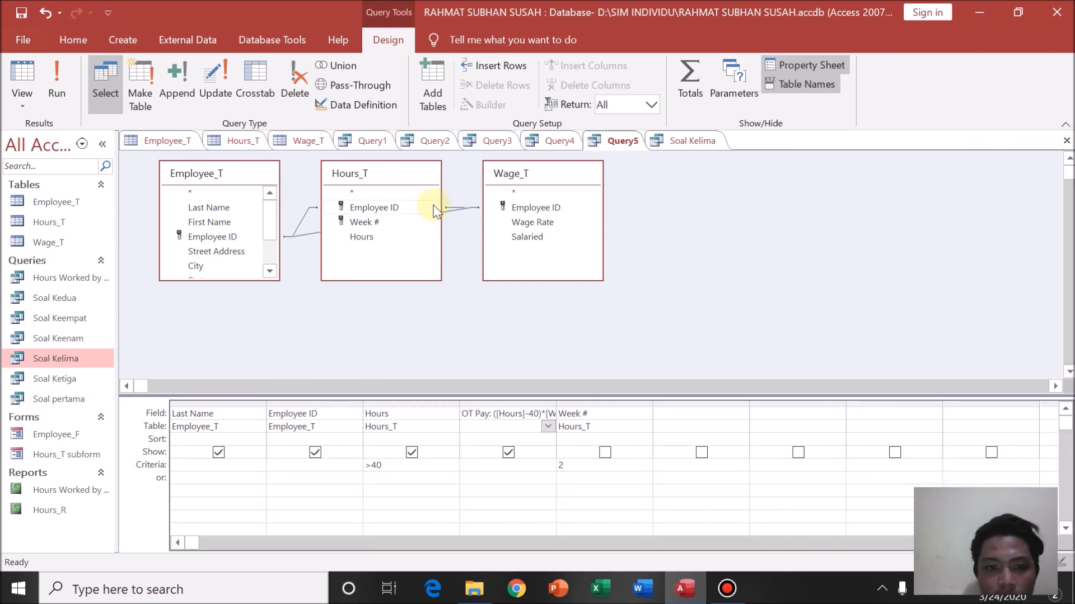
{"action": "left_click", "coordinate": [69, 83]}
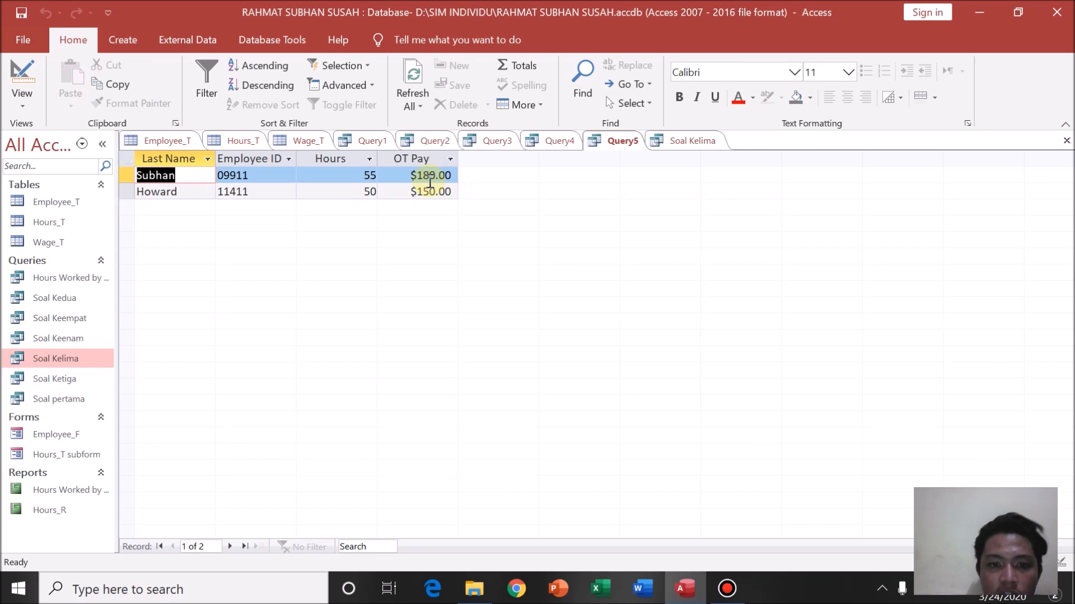
- Compare Query5's OT Pay results with the Soal Kelima query and return to Query5's design
{"action": "left_click", "coordinate": [687, 152]}
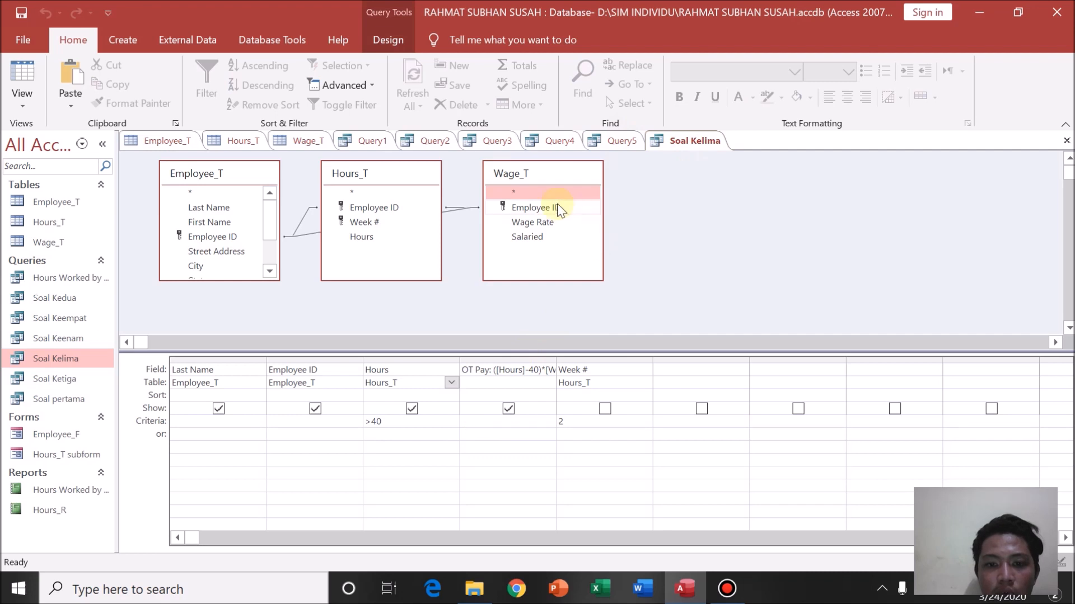
{"action": "left_click", "coordinate": [624, 144]}
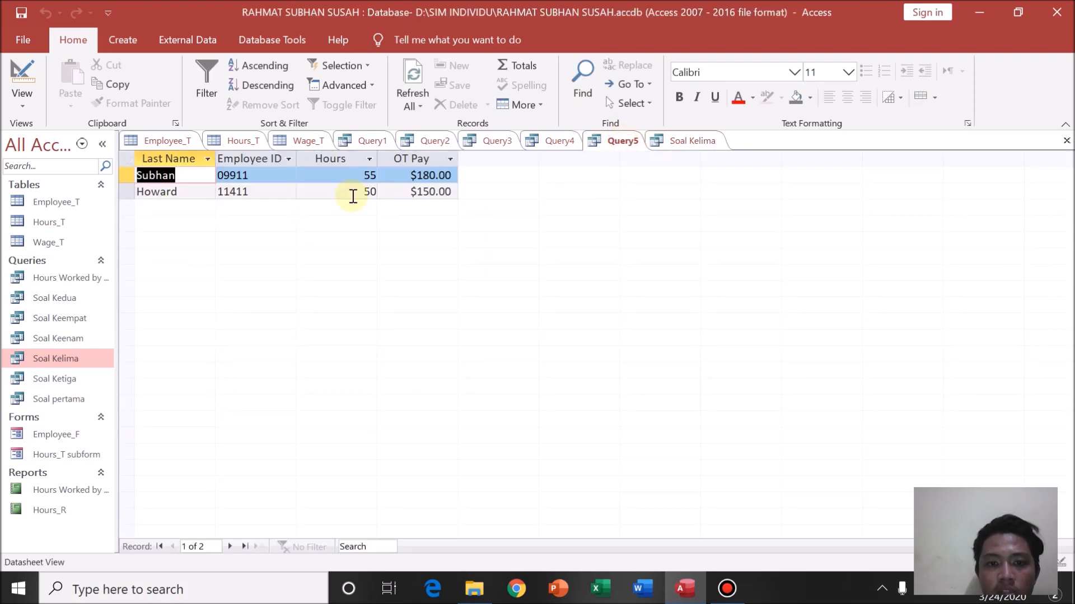
{"action": "left_click", "coordinate": [535, 144]}
{"action": "left_click", "coordinate": [618, 144]}
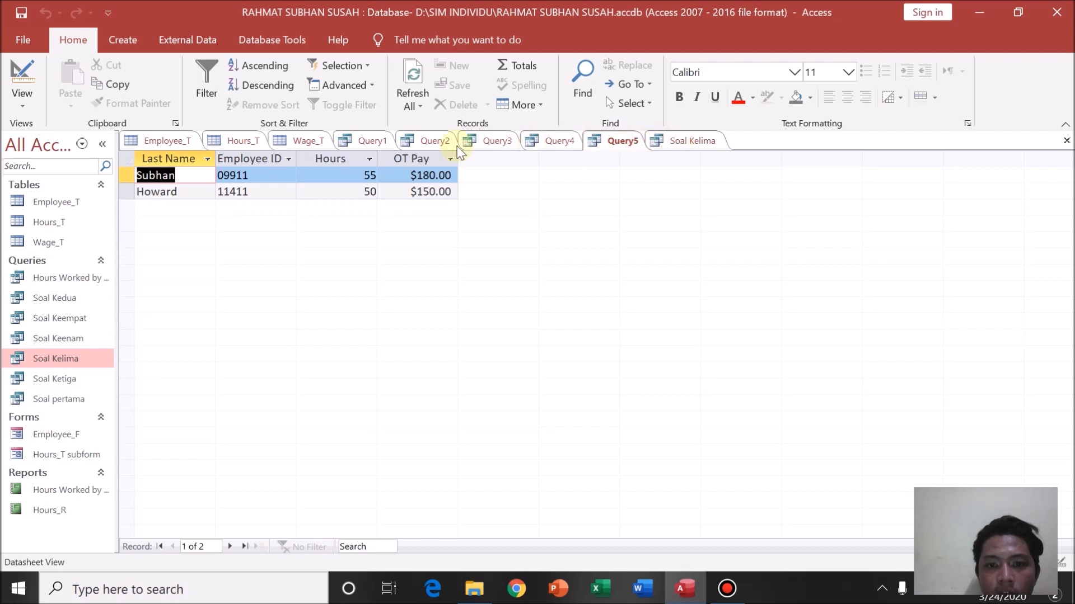
{"action": "left_click", "coordinate": [414, 175]}
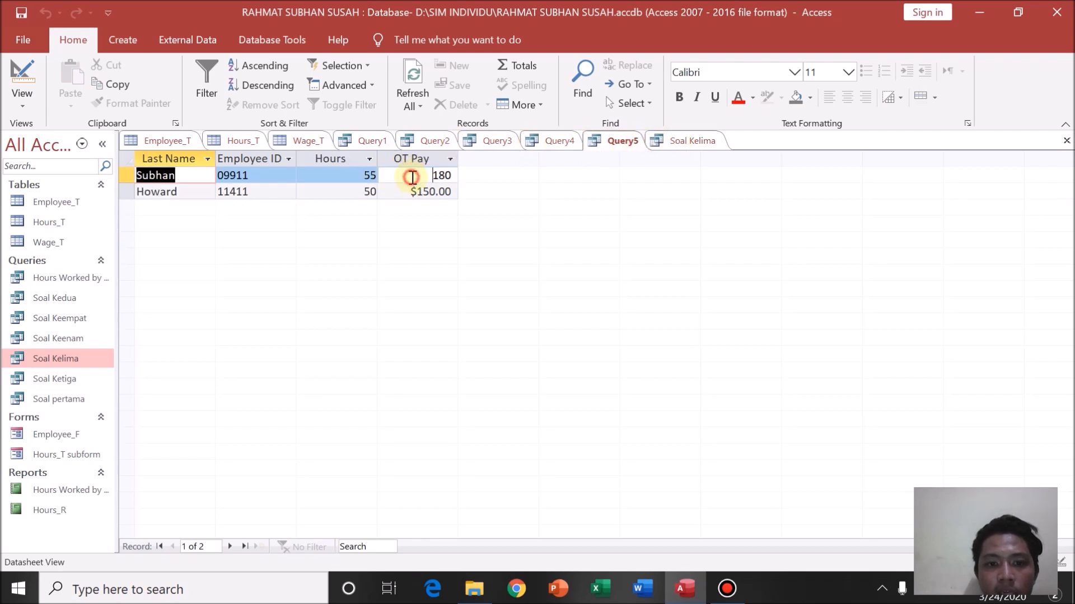
{"action": "left_click", "coordinate": [418, 213]}
{"action": "left_click", "coordinate": [620, 144]}
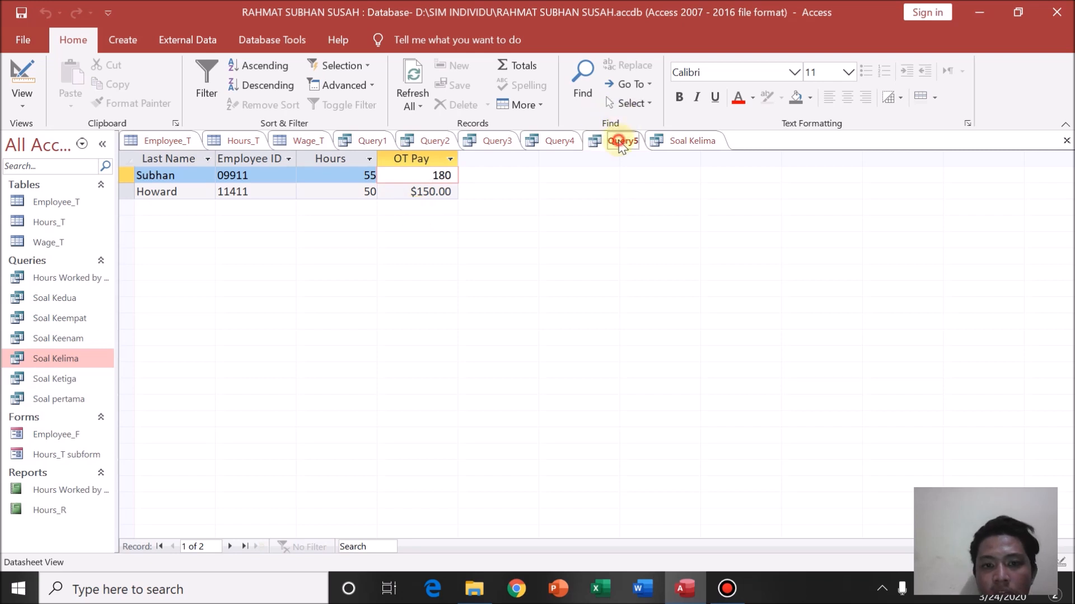
{"action": "left_click", "coordinate": [675, 140]}
{"action": "left_click", "coordinate": [620, 141]}
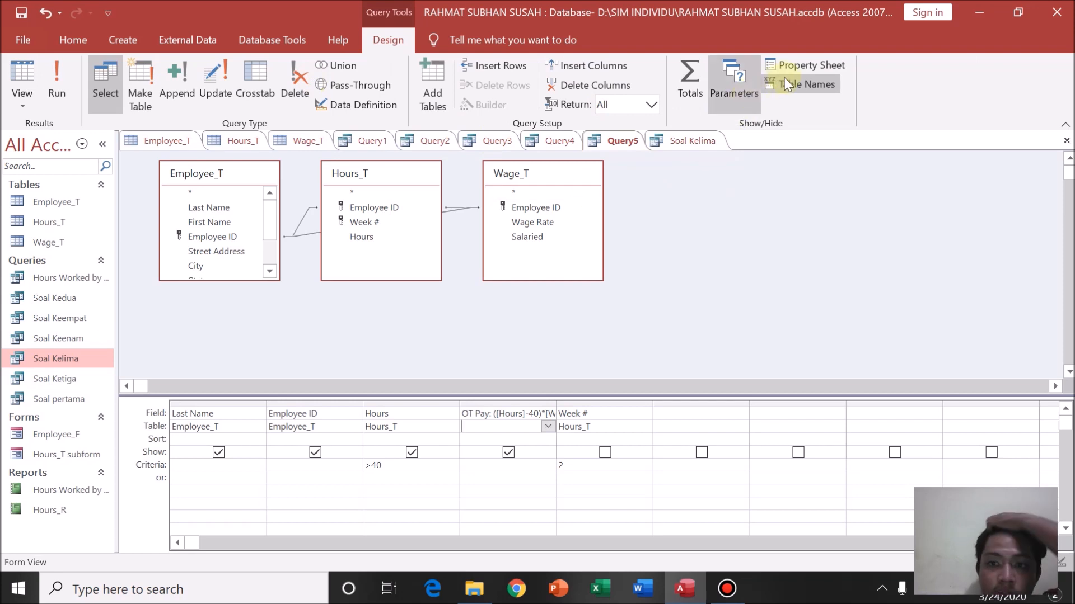
- Reapply the Currency format in the OT Pay field's properties and rerun Query5
{"action": "left_click", "coordinate": [818, 66]}
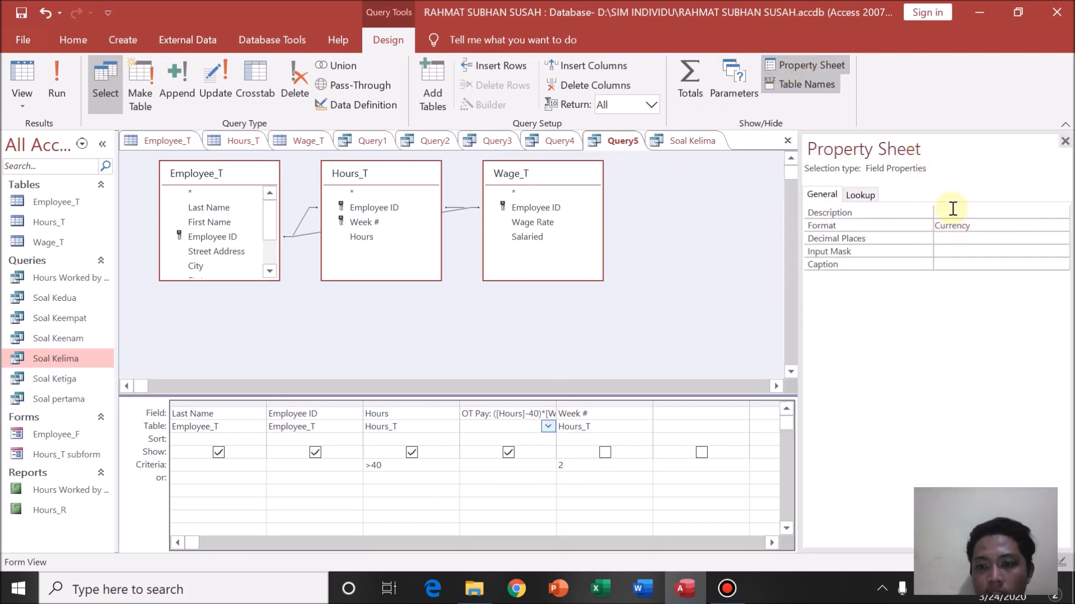
{"action": "left_click", "coordinate": [987, 228]}
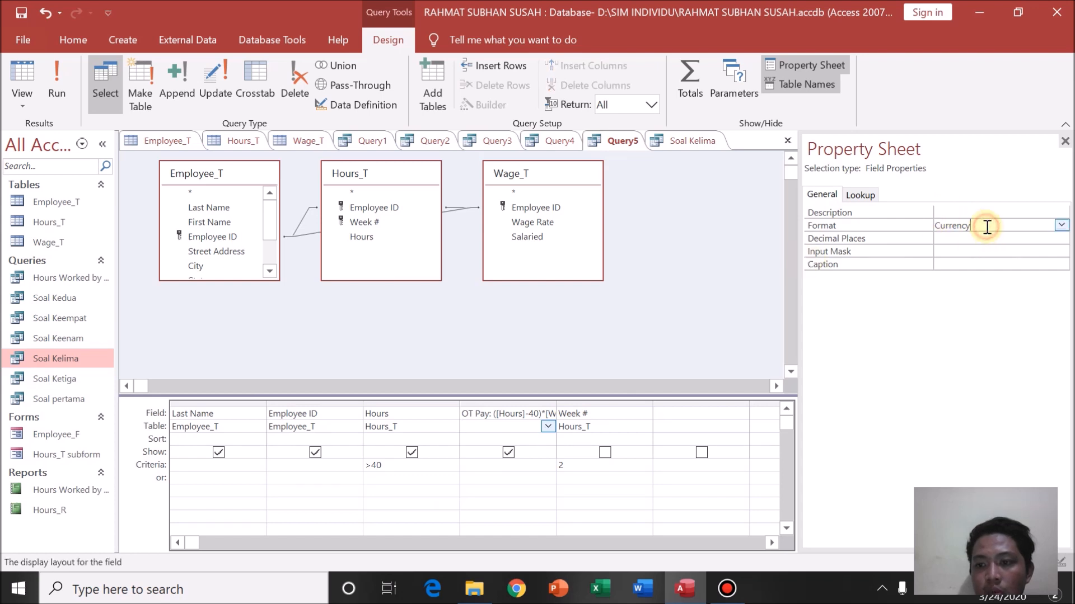
{"action": "left_click", "coordinate": [1060, 226]}
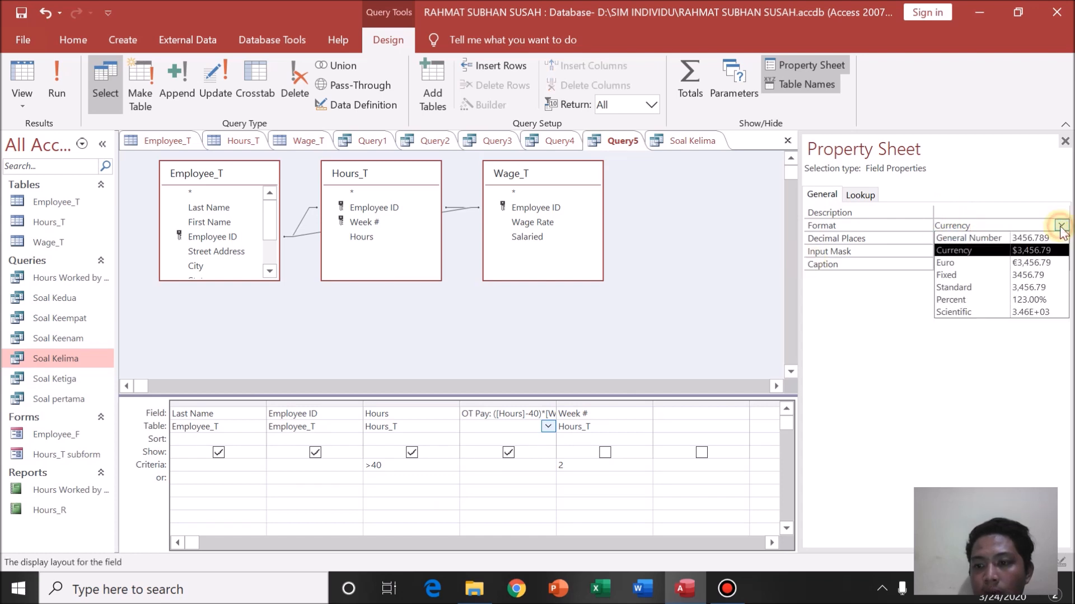
{"action": "left_click", "coordinate": [1027, 254]}
{"action": "left_click", "coordinate": [678, 221]}
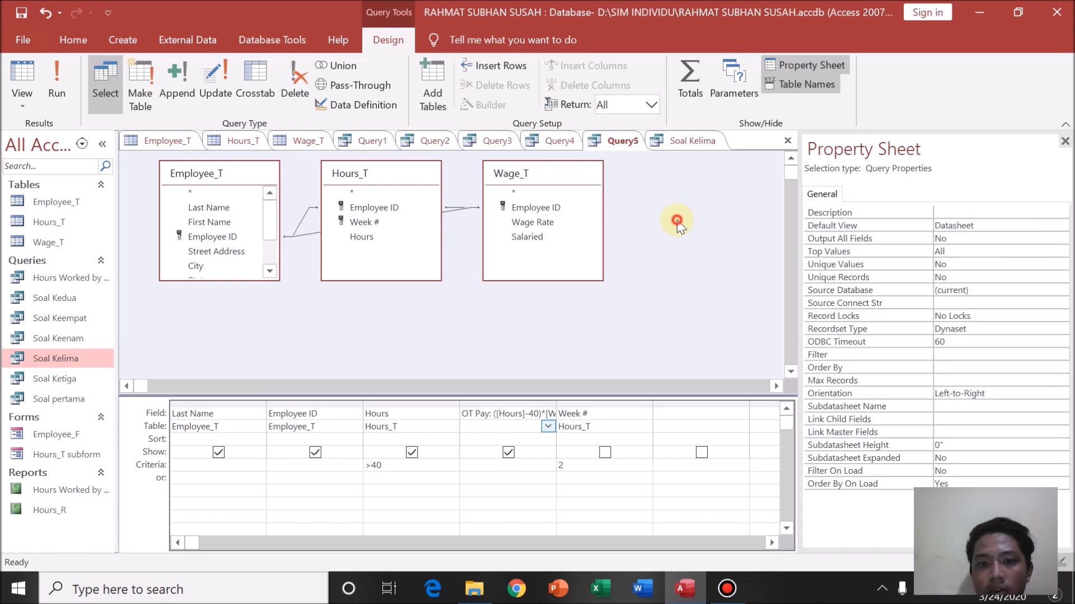
{"action": "left_click", "coordinate": [48, 81]}
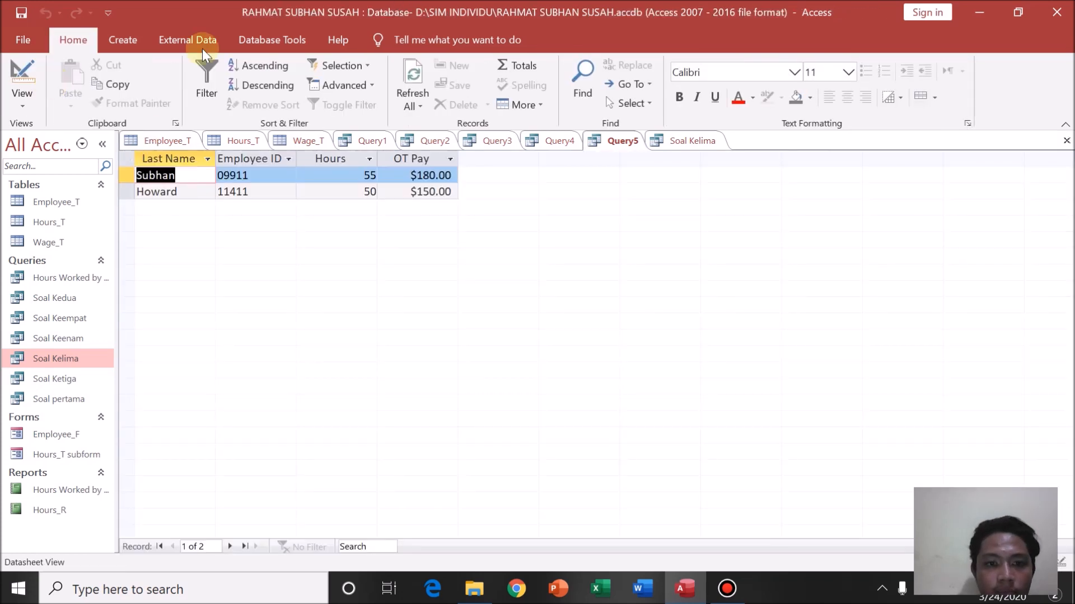
- View the Soal Kelima query's datasheet for comparison and close that query
{"action": "left_click", "coordinate": [661, 141]}
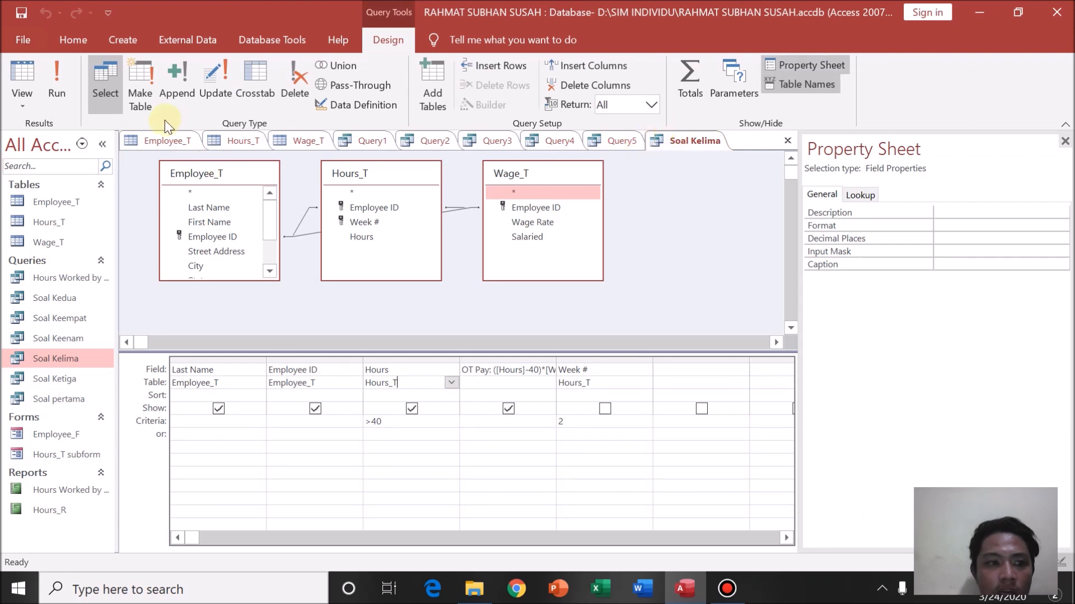
{"action": "left_click", "coordinate": [27, 82]}
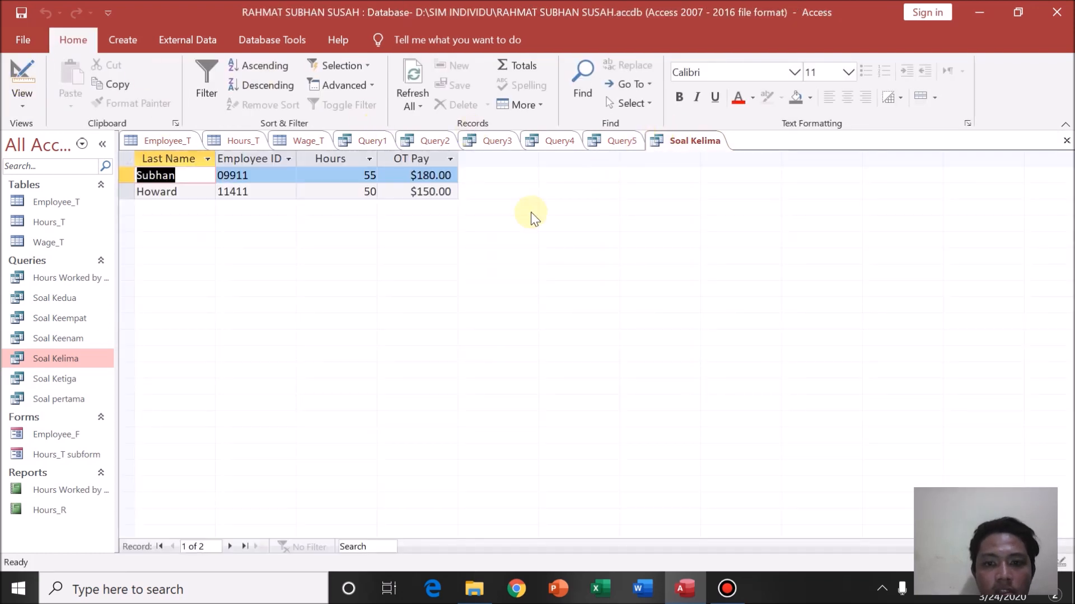
{"action": "right_click", "coordinate": [700, 135]}
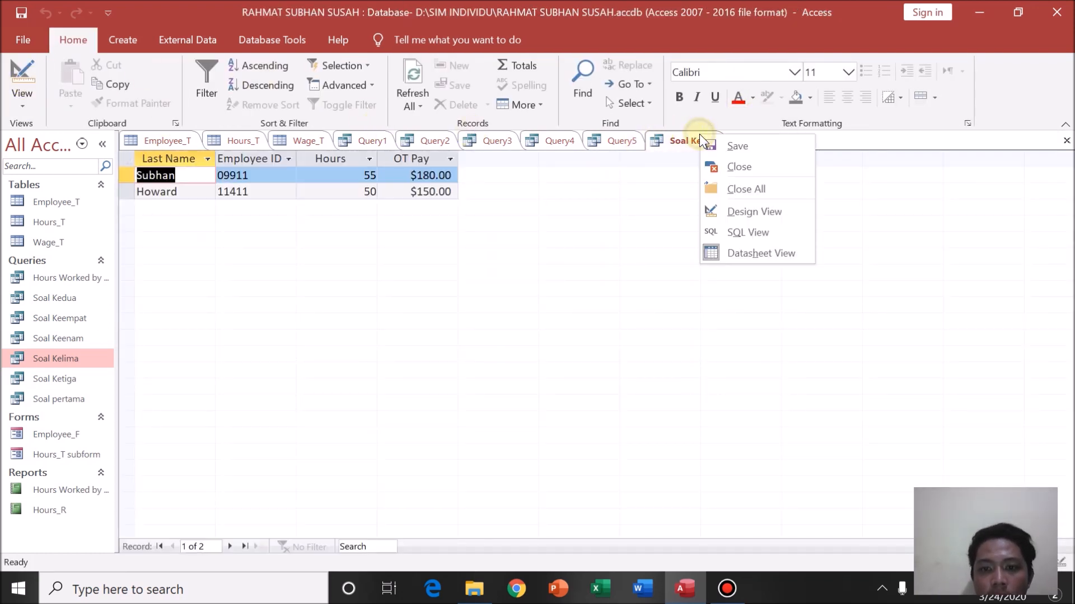
{"action": "left_click", "coordinate": [728, 167]}
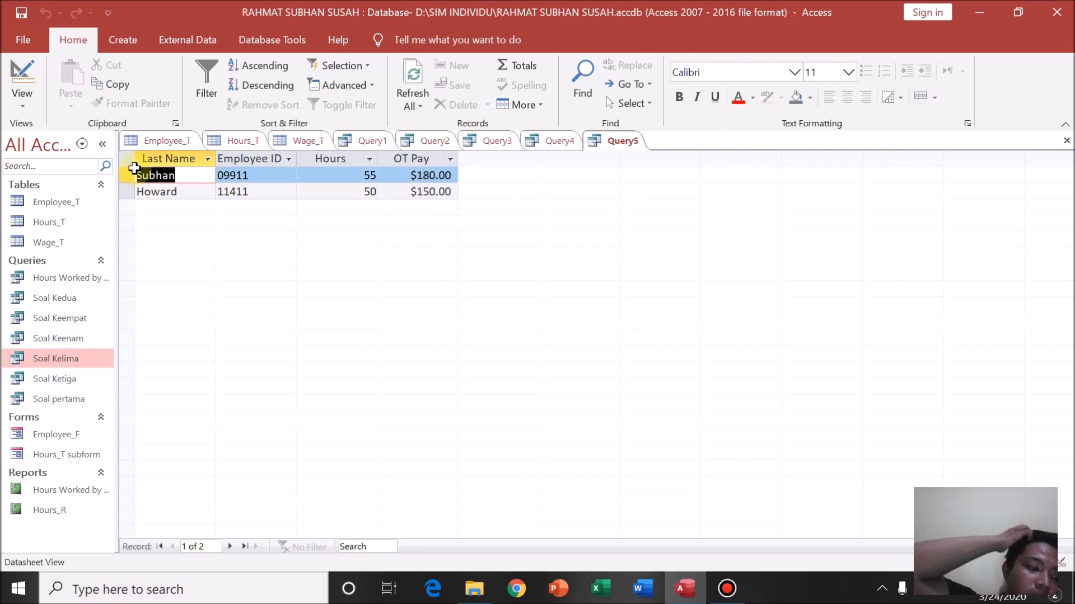
- Create a new query in design view and add the Employee_T, Hours_T and Wage_T tables
{"action": "left_click", "coordinate": [144, 42]}
{"action": "left_click", "coordinate": [262, 90]}
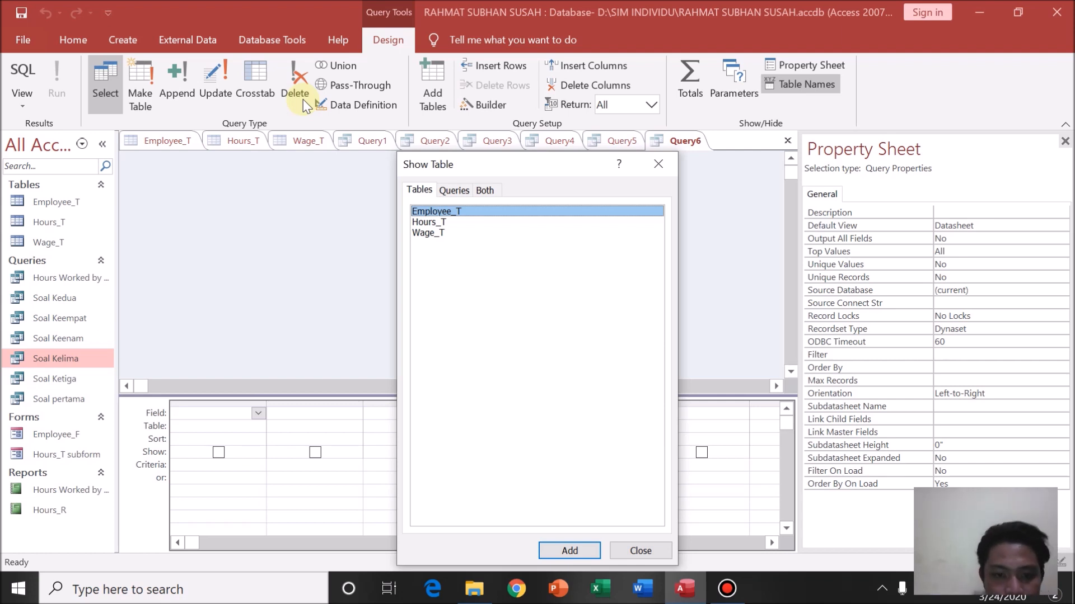
{"action": "key", "text": "shift+Down"}
{"action": "key", "text": "shift+Down"}
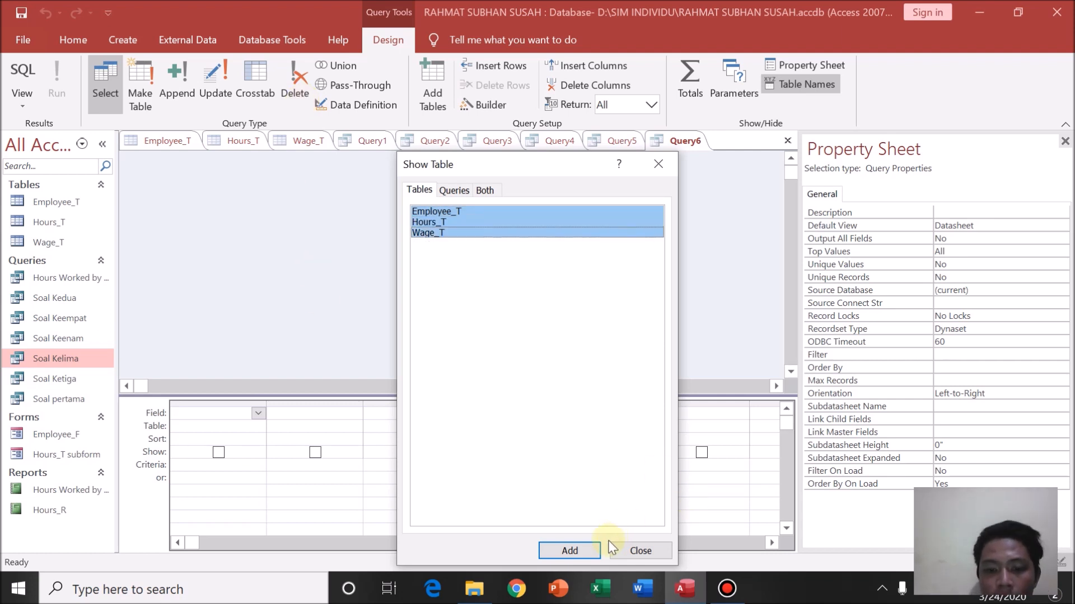
{"action": "left_click", "coordinate": [595, 546]}
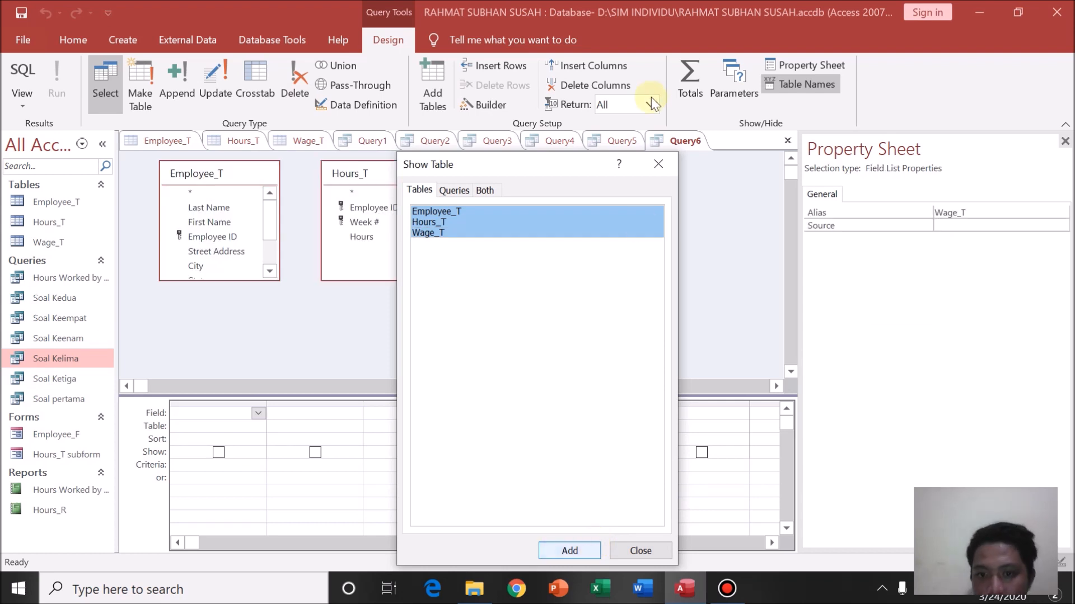
- Finish adding tables and join Employee_T, Hours_T and Wage_T on their Employee ID fields, closing the property sheet
{"action": "left_click", "coordinate": [660, 163]}
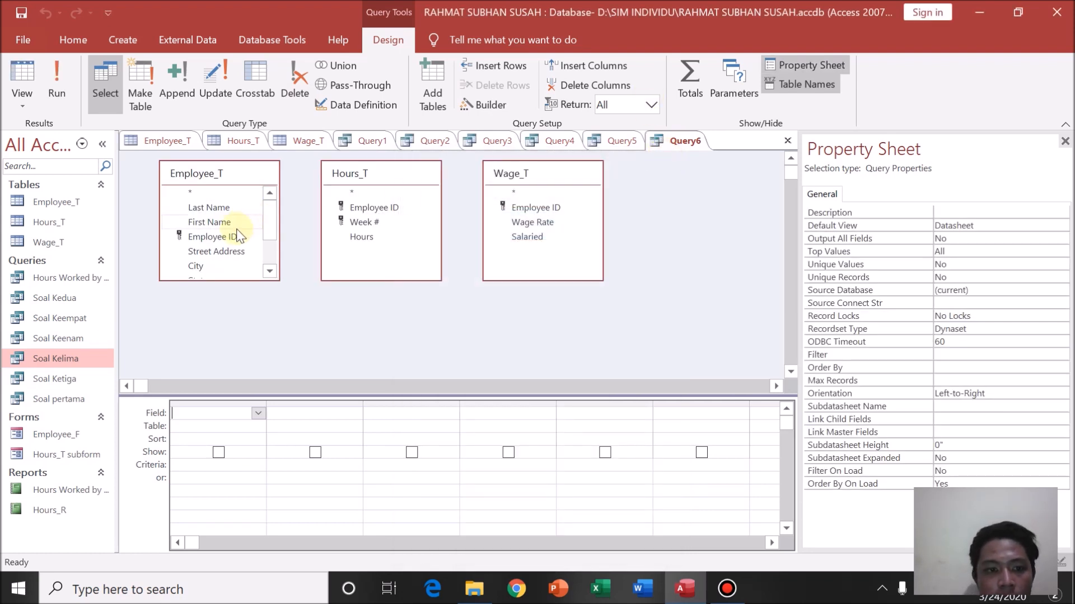
{"action": "left_click_drag", "start_coordinate": [235, 236], "coordinate": [535, 208]}
{"action": "left_click_drag", "start_coordinate": [233, 236], "coordinate": [519, 210]}
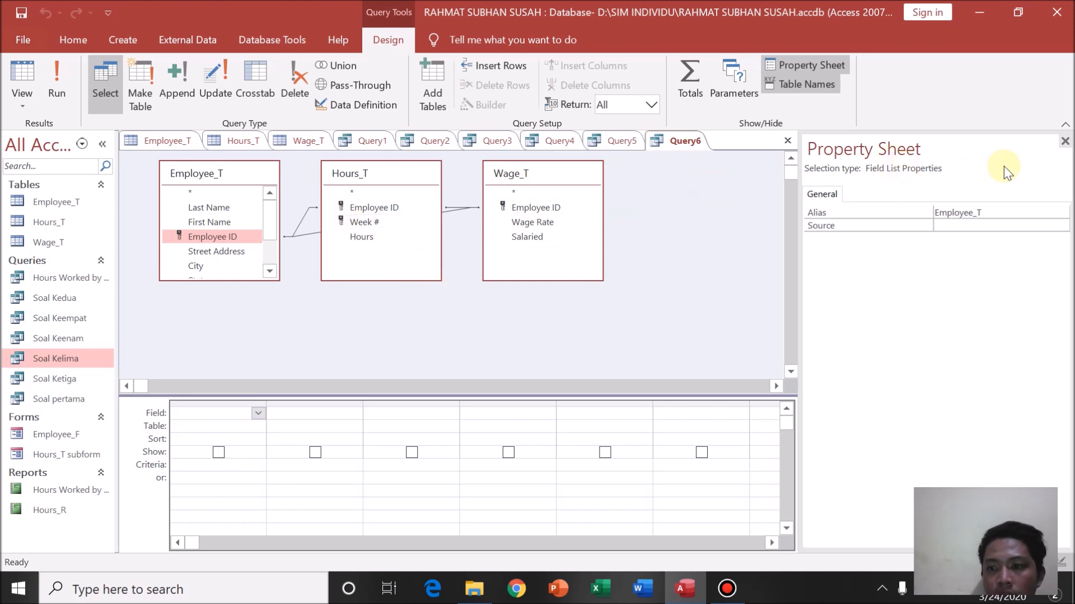
{"action": "left_click", "coordinate": [1065, 141]}
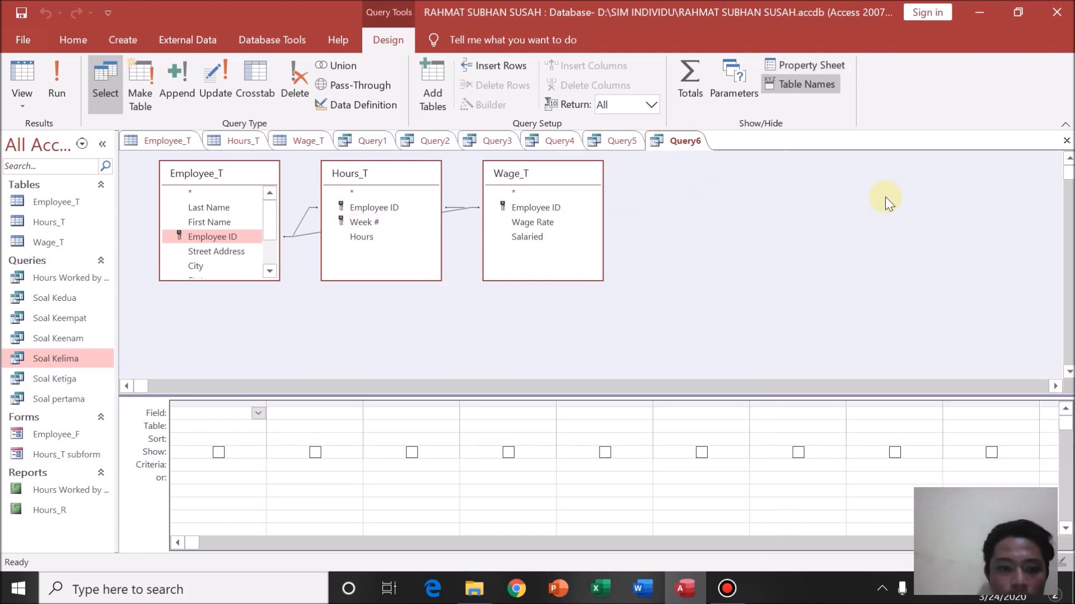
- Add the Last Name and First Name fields from Employee_T as the query's first two columns
{"action": "left_click", "coordinate": [255, 413]}
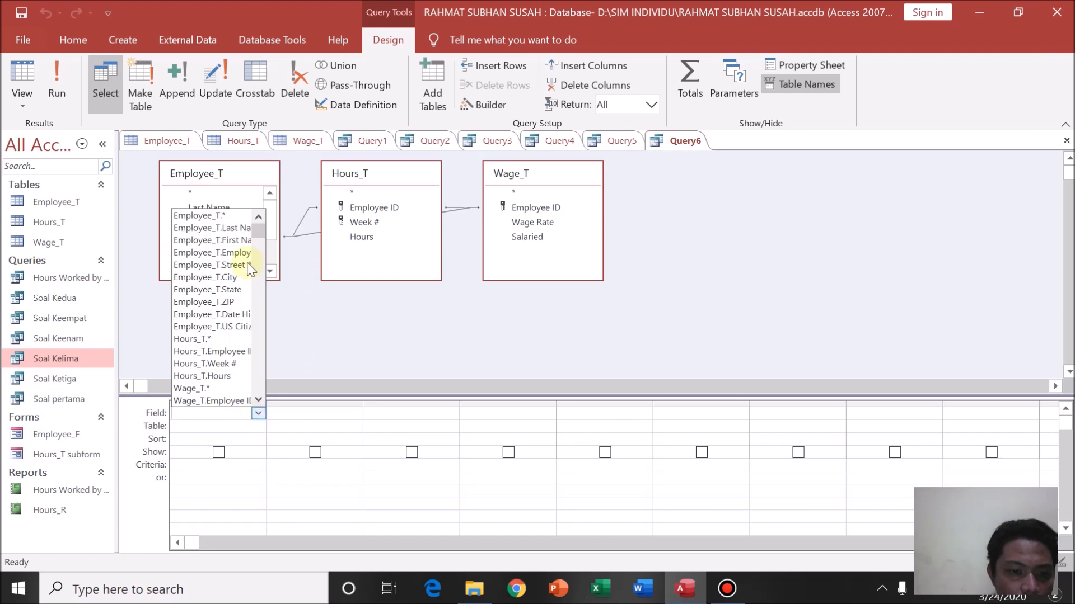
{"action": "left_click", "coordinate": [230, 228]}
{"action": "left_click", "coordinate": [294, 413]}
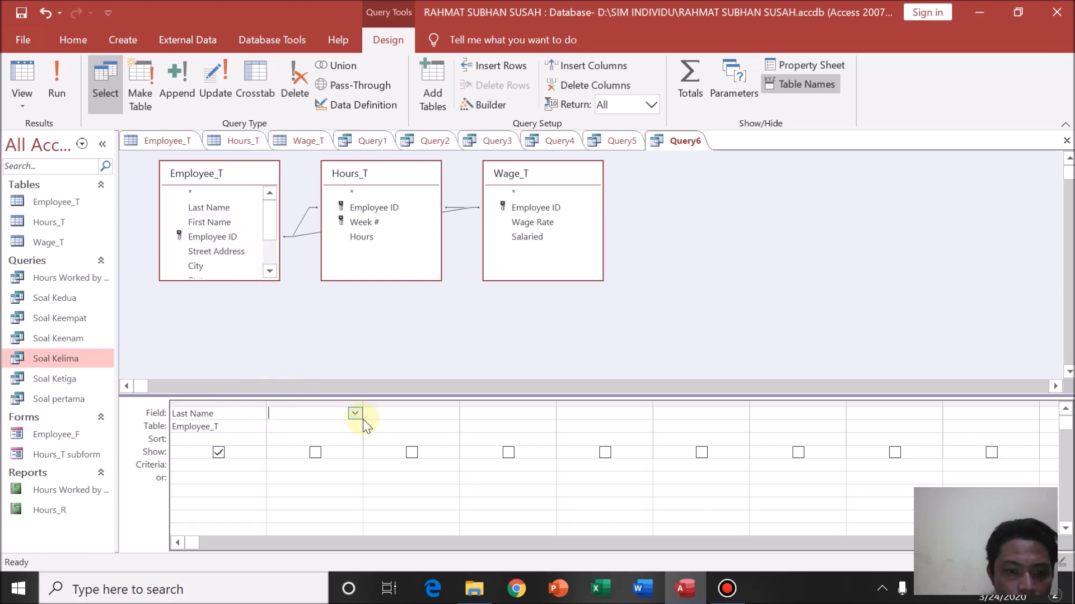
{"action": "left_click", "coordinate": [355, 414]}
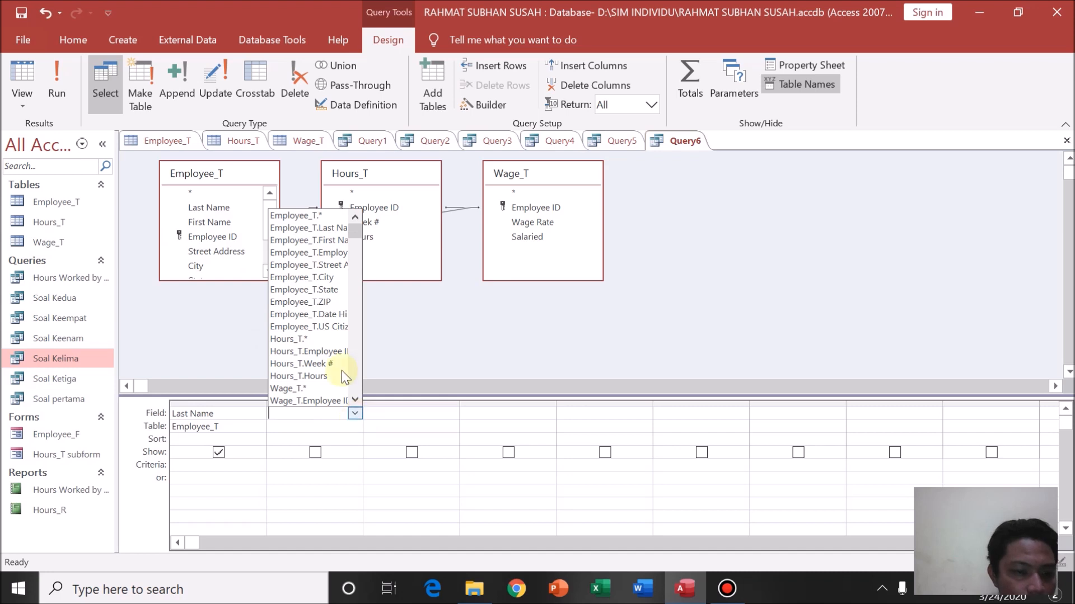
{"action": "left_click", "coordinate": [330, 240]}
- Add the Week # and Hours fields from Hours_T as the third and fourth query columns
{"action": "left_click", "coordinate": [419, 414]}
{"action": "left_click", "coordinate": [451, 414]}
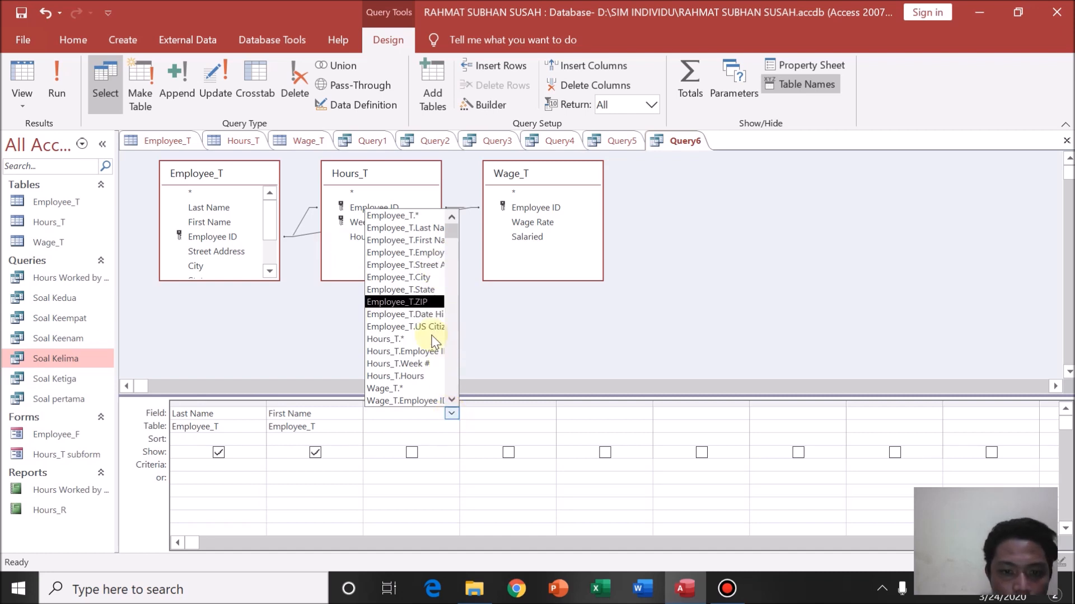
{"action": "left_click", "coordinate": [410, 376]}
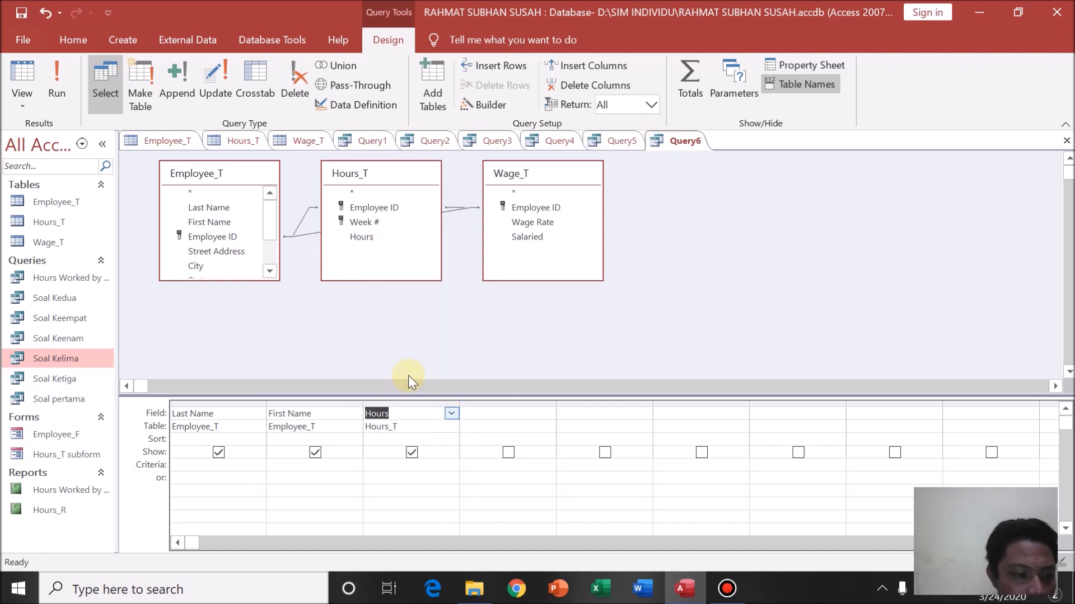
{"action": "left_click", "coordinate": [452, 415]}
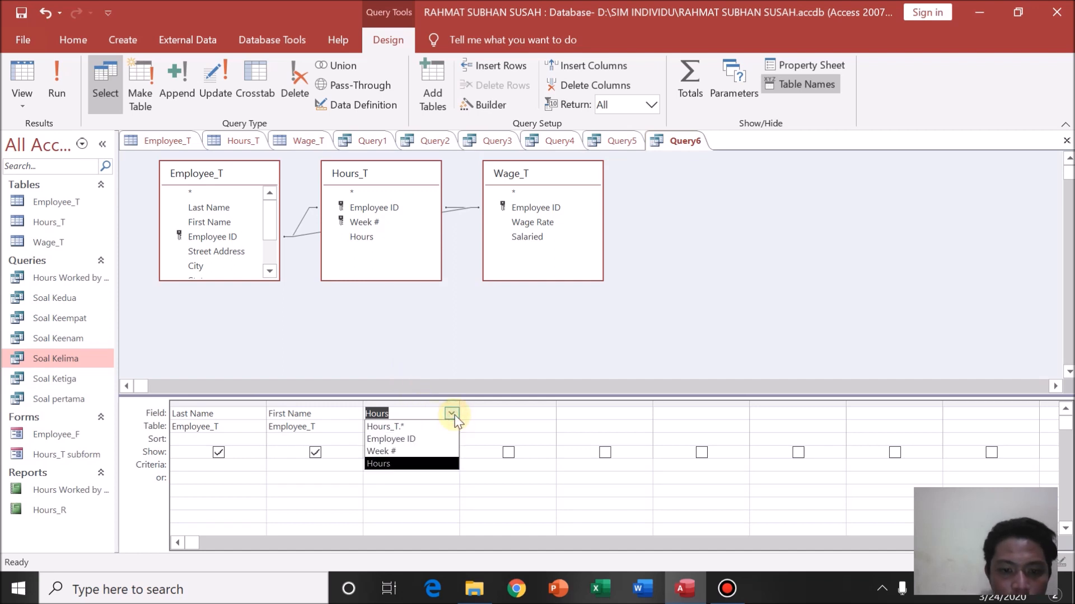
{"action": "left_click", "coordinate": [381, 451]}
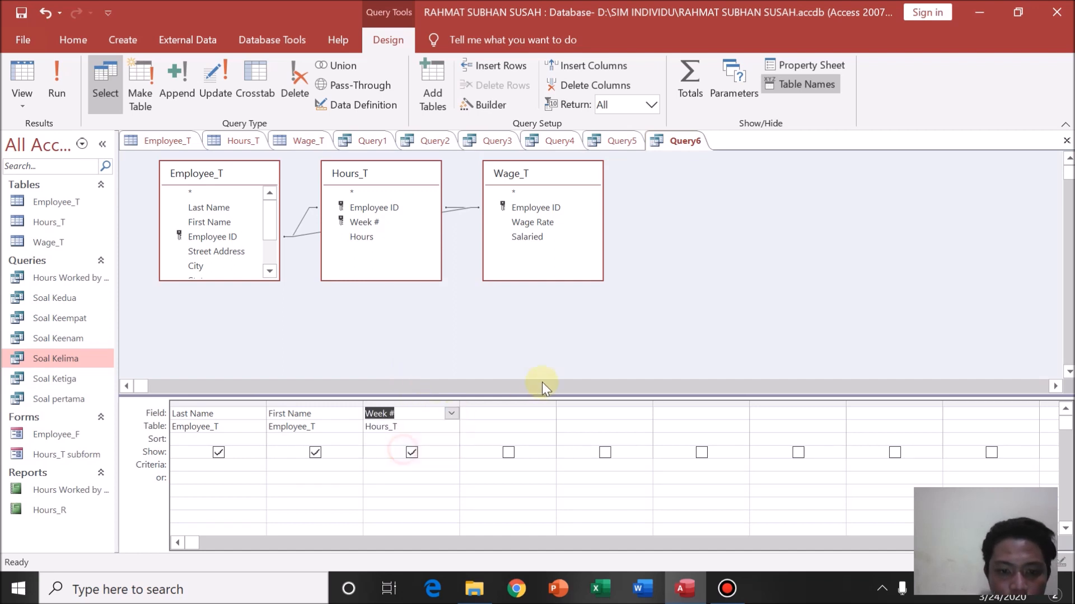
{"action": "left_click", "coordinate": [506, 415]}
{"action": "left_click", "coordinate": [547, 413]}
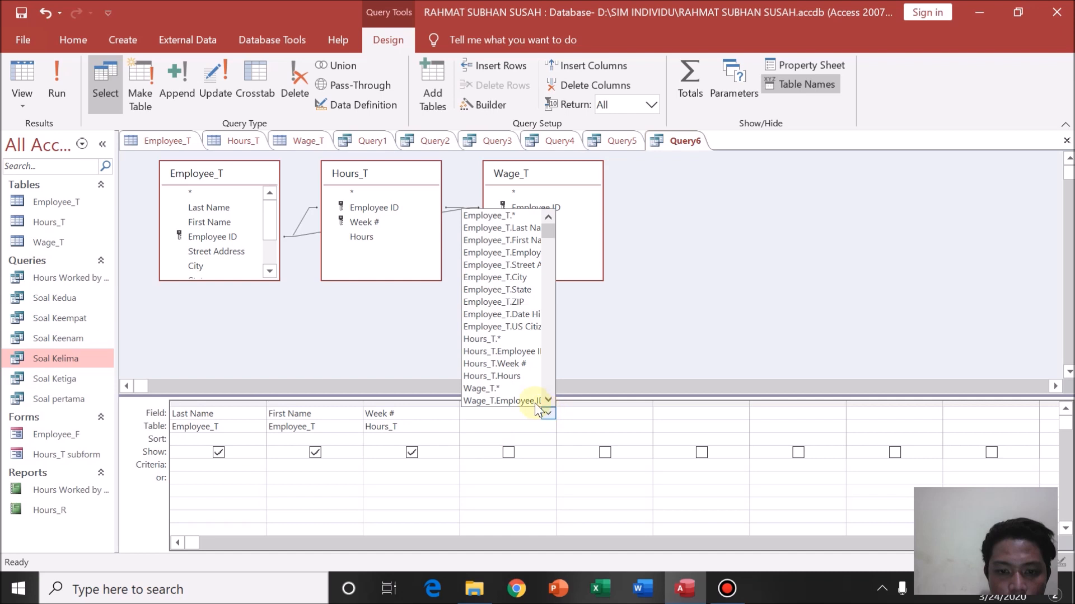
{"action": "left_click", "coordinate": [523, 375]}
- Add the Salaried field from Wage_T as the fifth query column
{"action": "left_click", "coordinate": [580, 413]}
{"action": "left_click", "coordinate": [645, 414]}
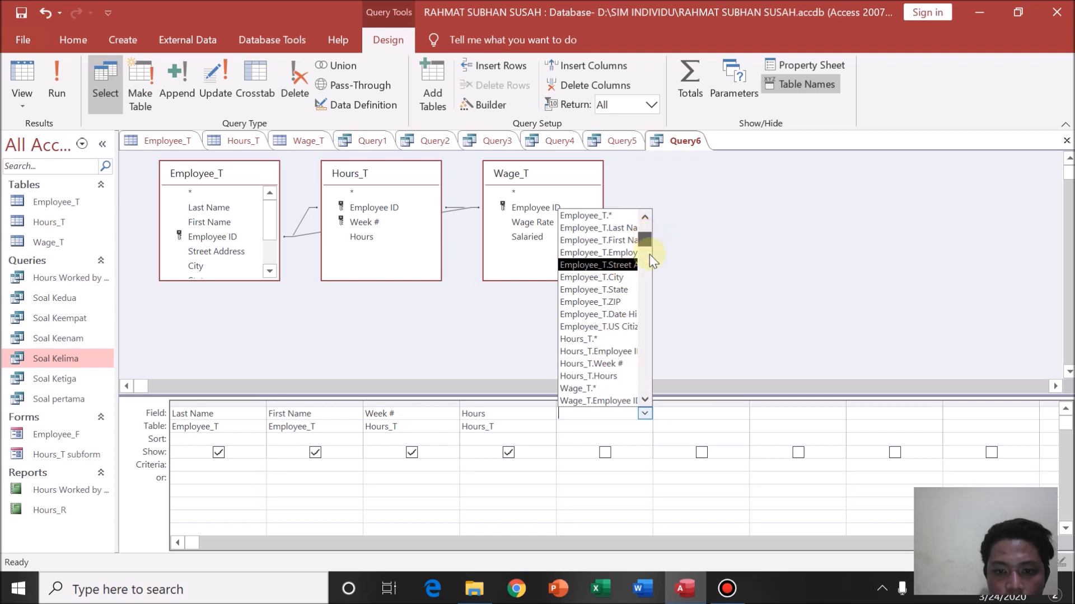
{"action": "left_click_drag", "start_coordinate": [645, 244], "coordinate": [641, 365]}
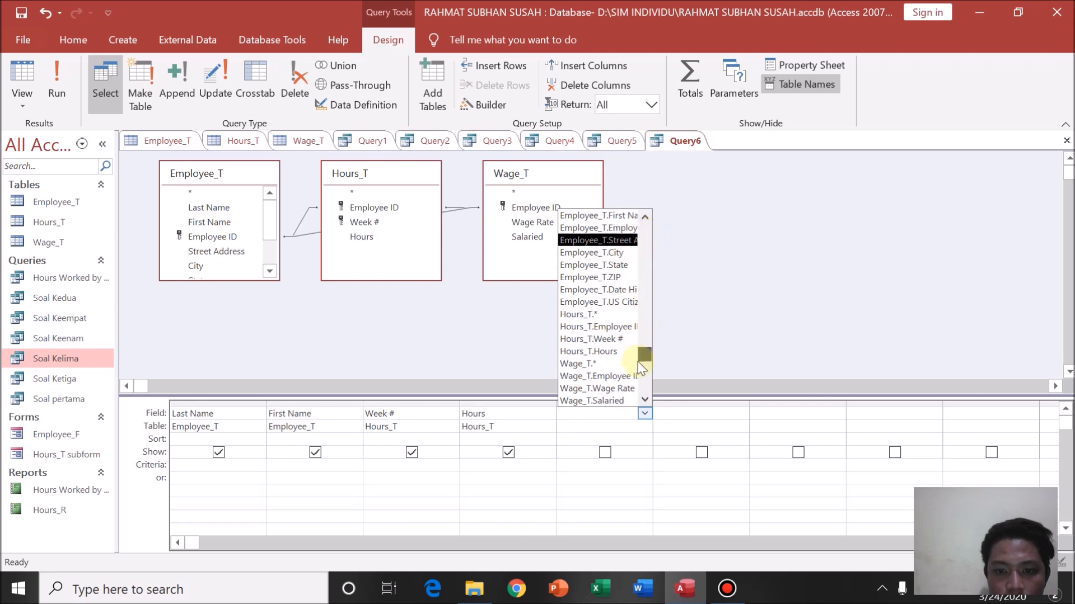
{"action": "left_click", "coordinate": [613, 388]}
{"action": "left_click", "coordinate": [644, 414]}
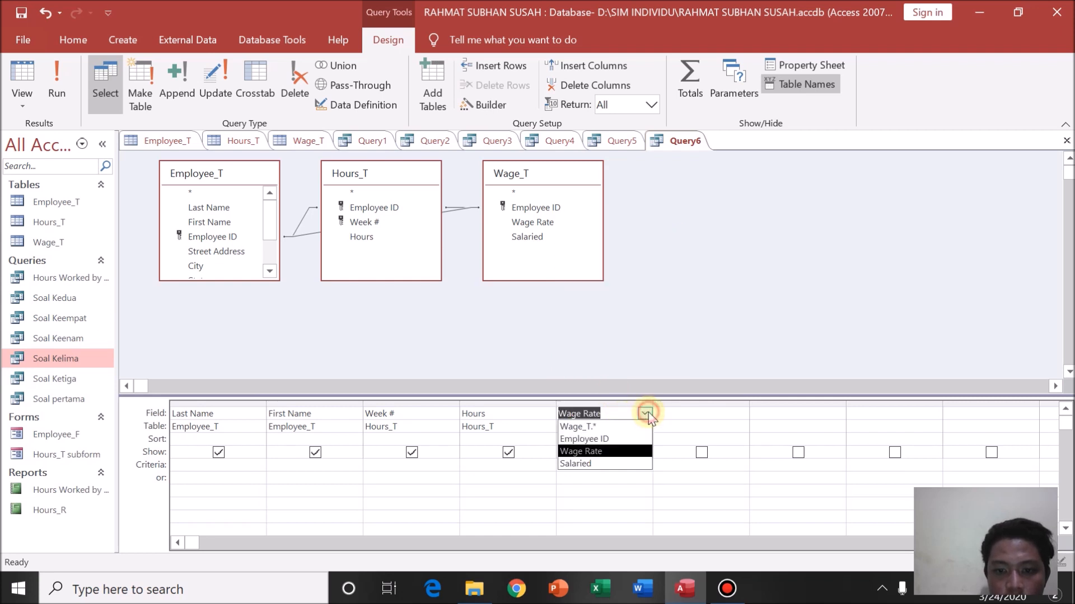
{"action": "left_click", "coordinate": [611, 464]}
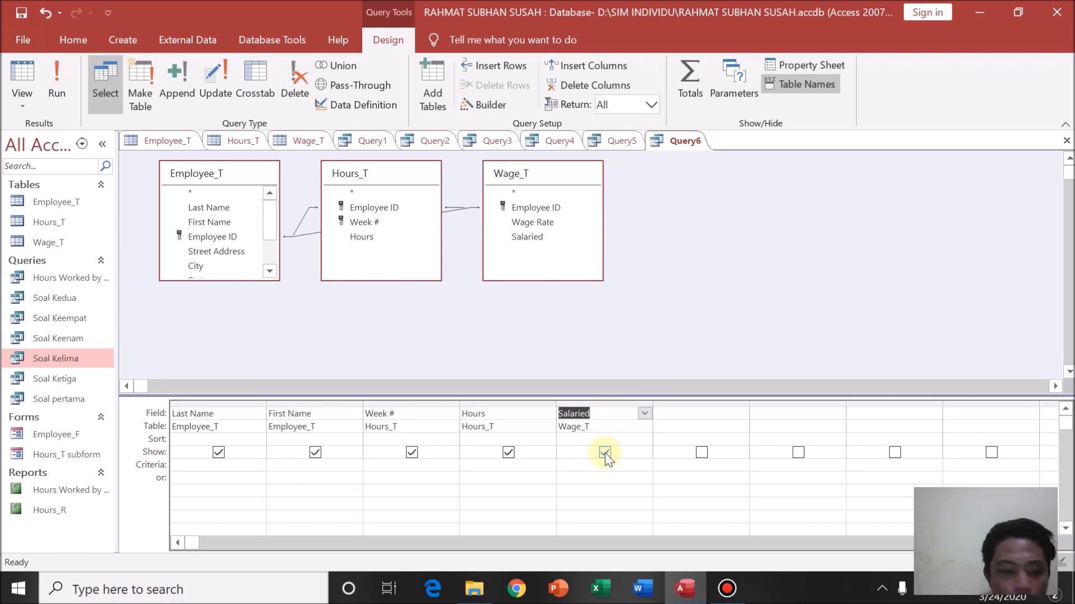
- Hide the Salaried column from the query output and set its criterion to No
{"action": "left_click", "coordinate": [605, 454]}
{"action": "left_click", "coordinate": [599, 463]}
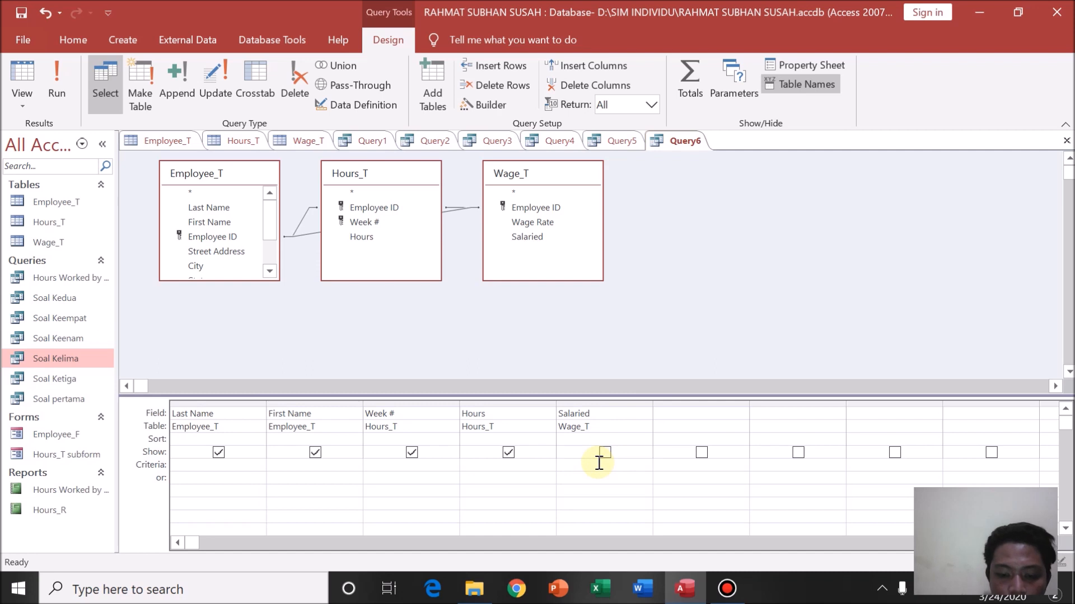
{"action": "type", "text": "NO"}
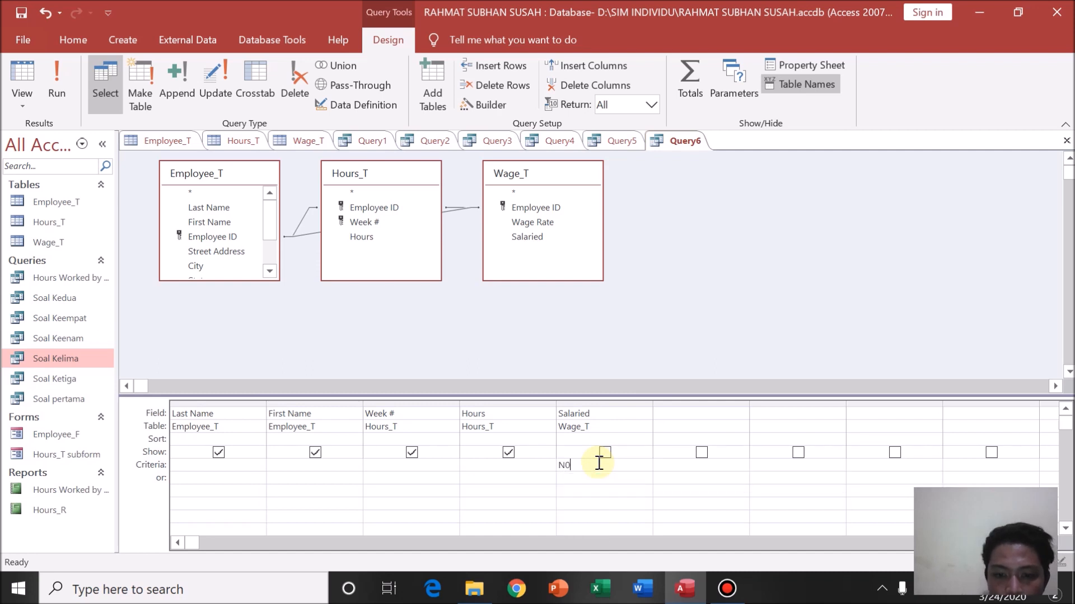
{"action": "type", "text": "o"}
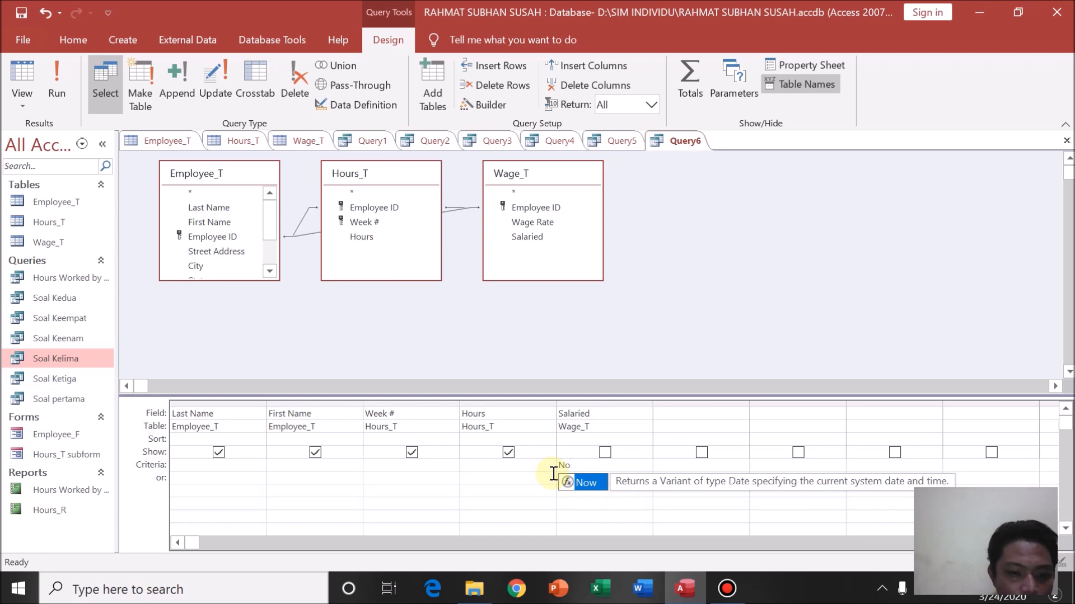
- Set the Week # criterion to the parameter prompt [Enter Week Number Please]
{"action": "left_click", "coordinate": [399, 467]}
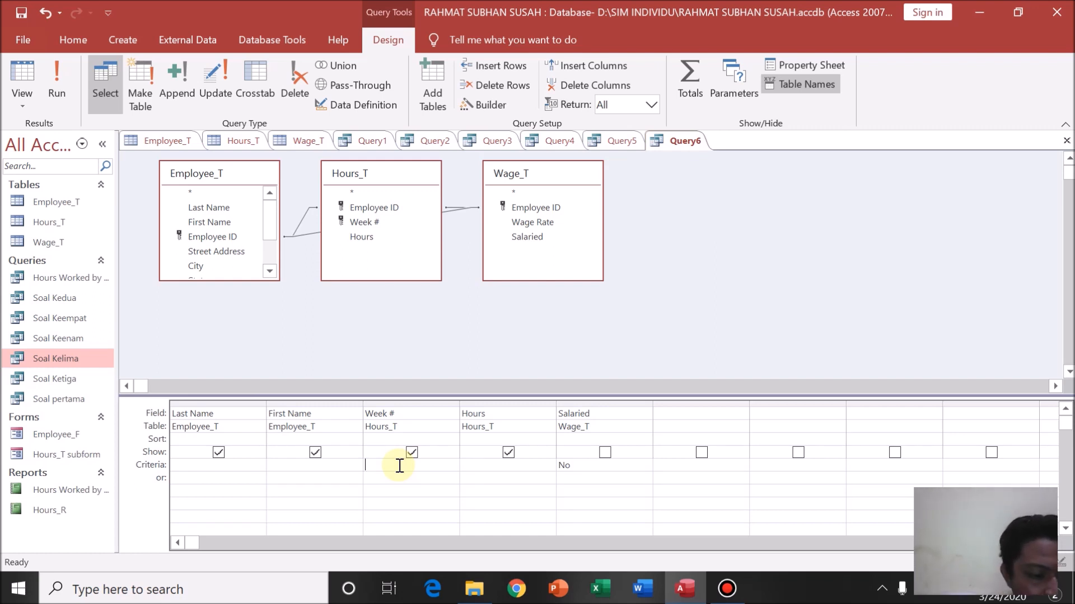
{"action": "type", "text": "[Enter"}
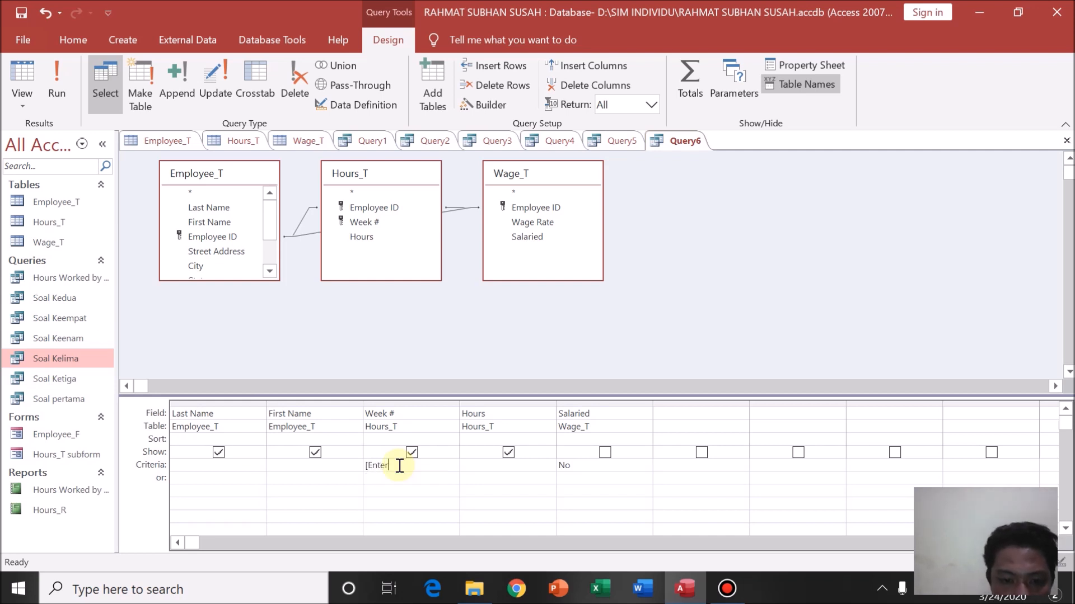
{"action": "type", "text": " Week Number"}
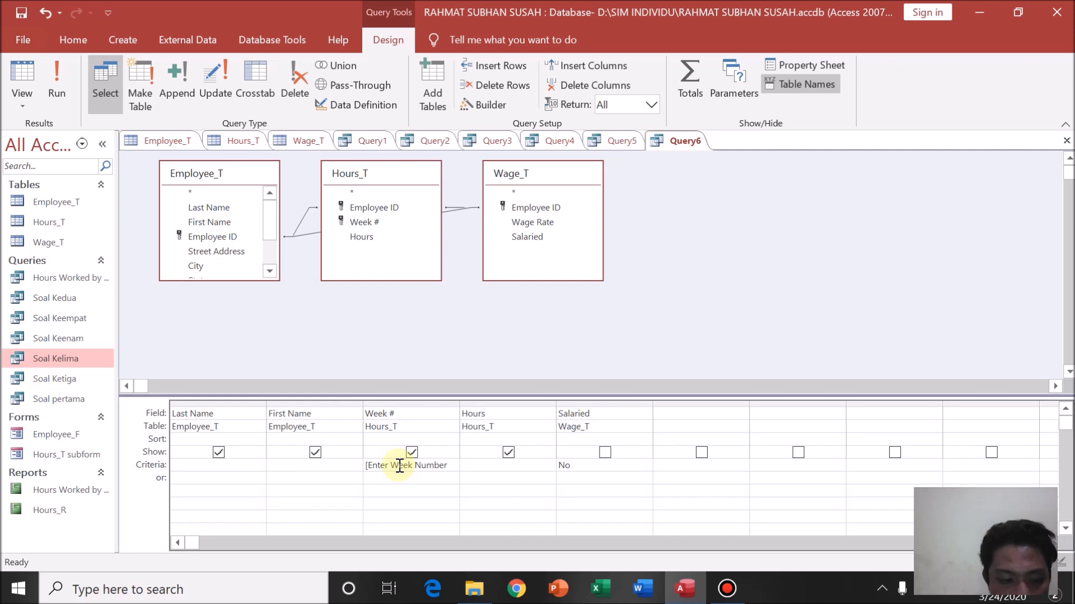
{"action": "type", "text": " Please"}
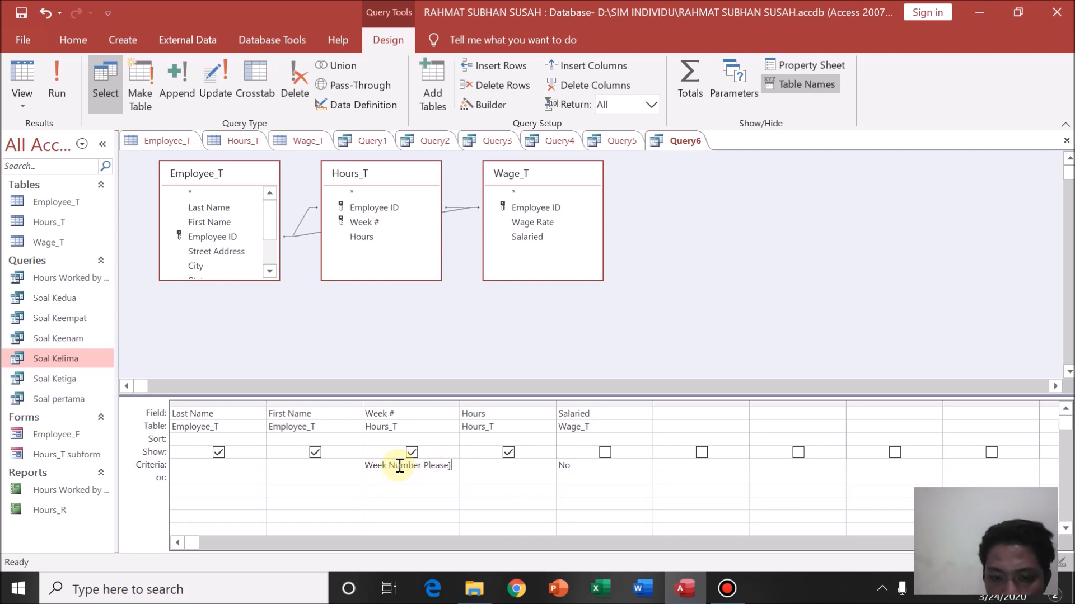
{"action": "left_click", "coordinate": [394, 479]}
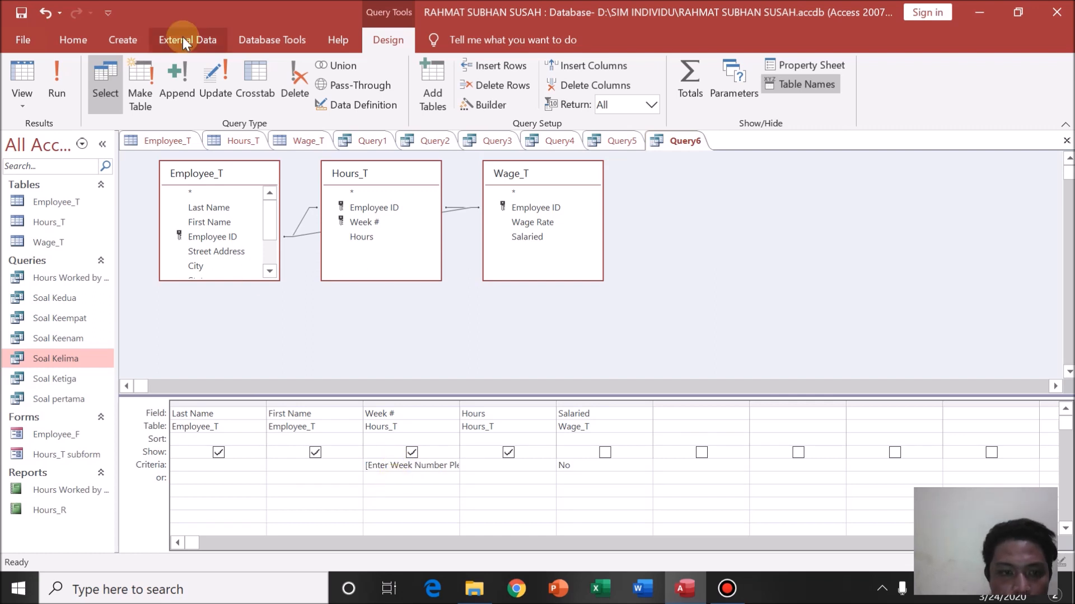
- Run Query6 with week number 1
{"action": "left_click", "coordinate": [54, 79]}
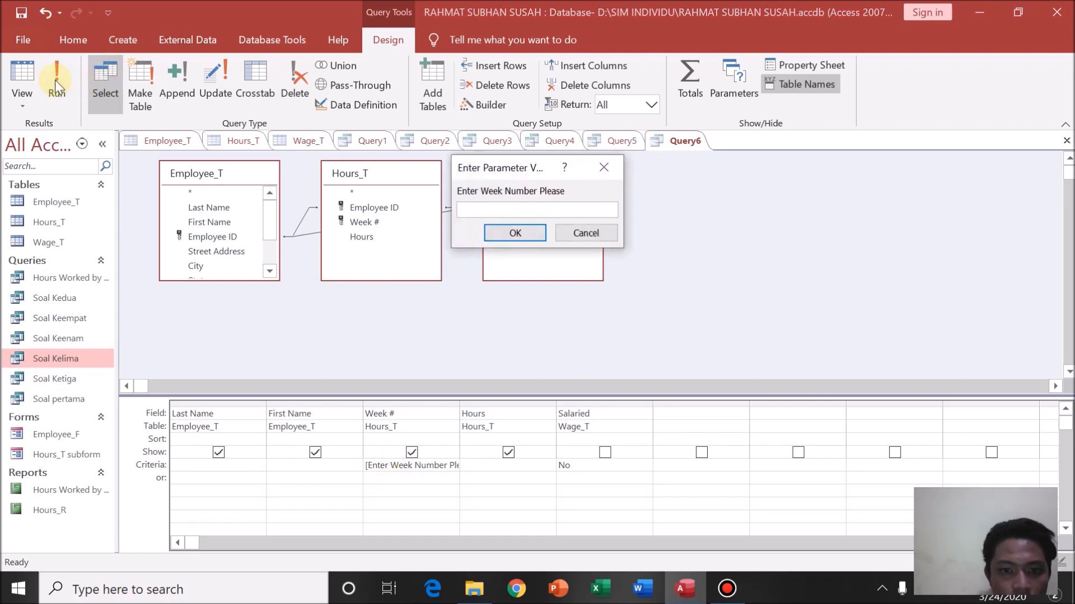
{"action": "type", "text": "1"}
{"action": "left_click", "coordinate": [514, 232]}
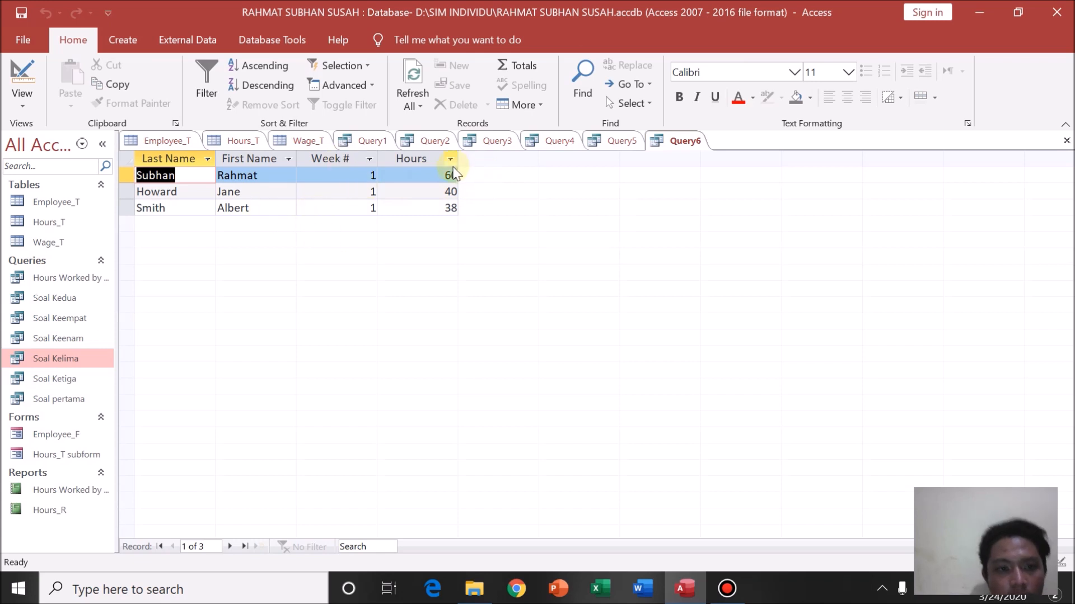
- Open the saved Soal Keenam query with week number 1 for comparison
{"action": "double_click", "coordinate": [64, 336]}
{"action": "type", "text": "1"}
{"action": "left_click", "coordinate": [509, 227]}
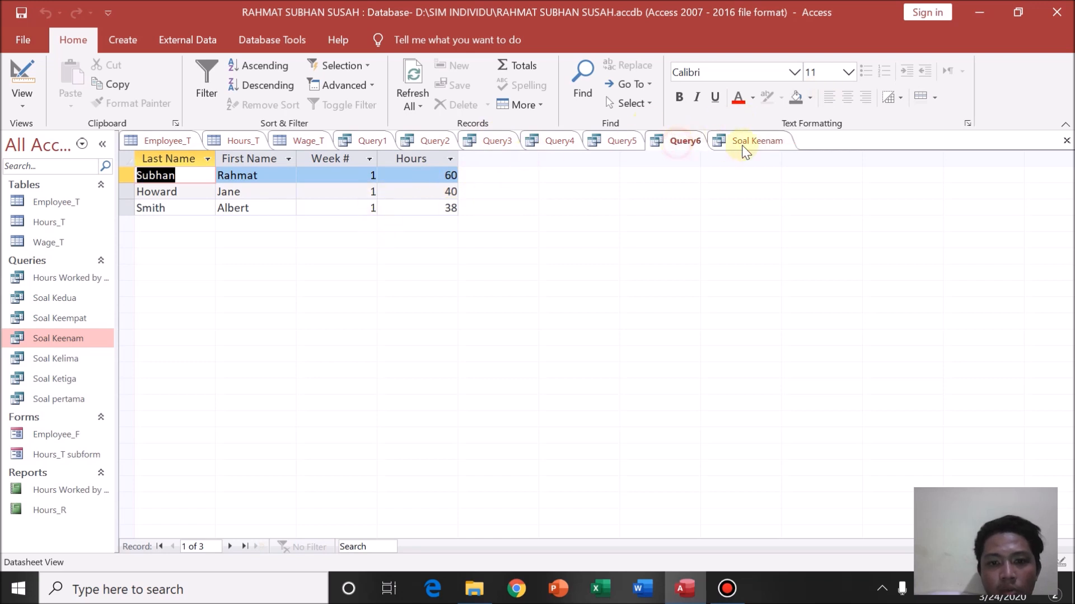
- Return to Query6's design and rerun it with week number 2
{"action": "left_click", "coordinate": [694, 144]}
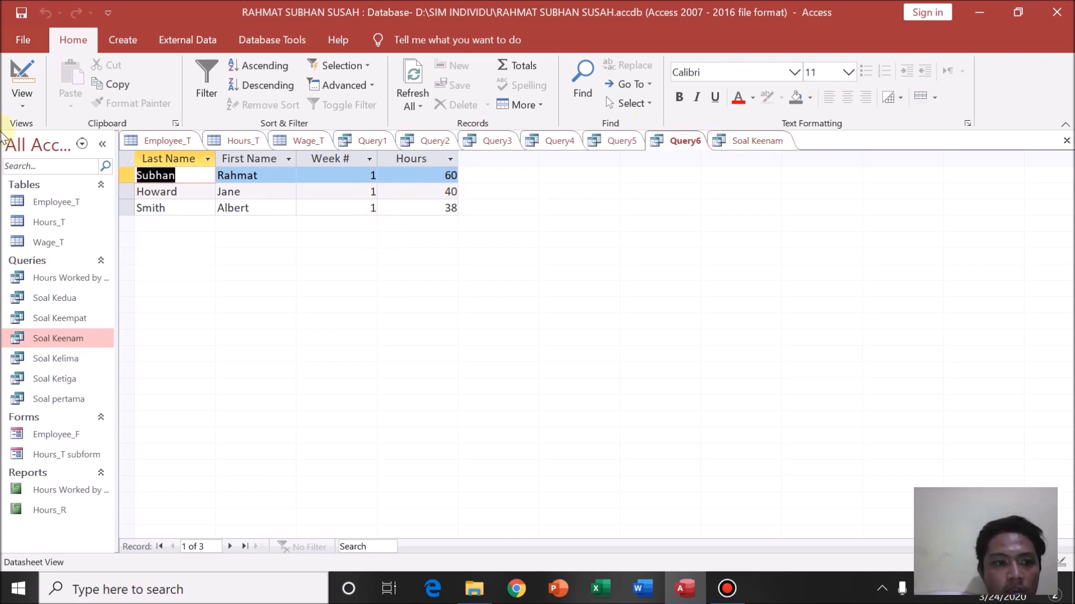
{"action": "left_click", "coordinate": [23, 83]}
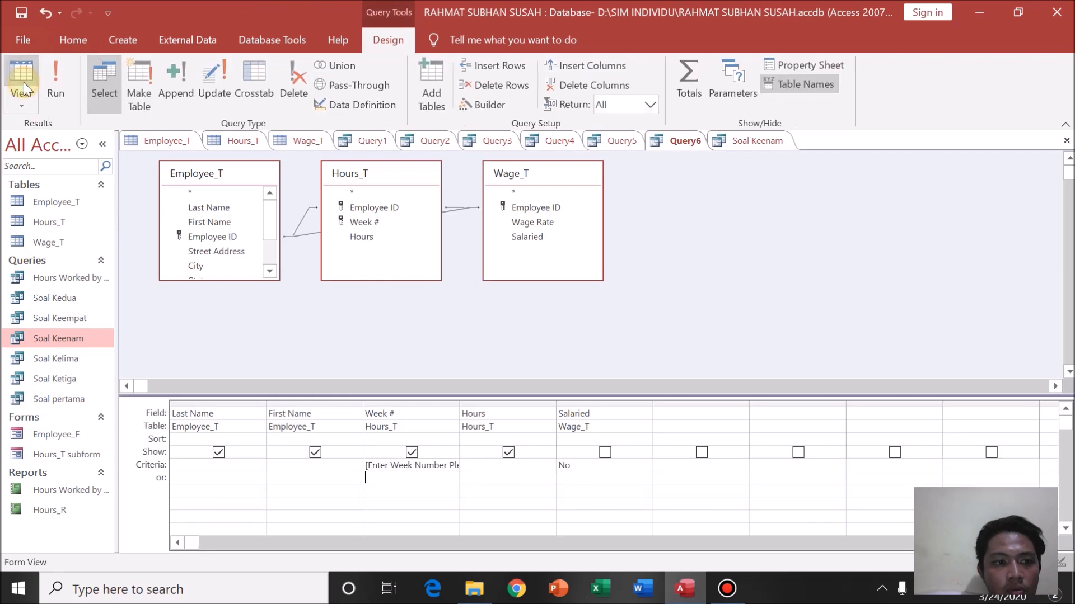
{"action": "left_click", "coordinate": [59, 79]}
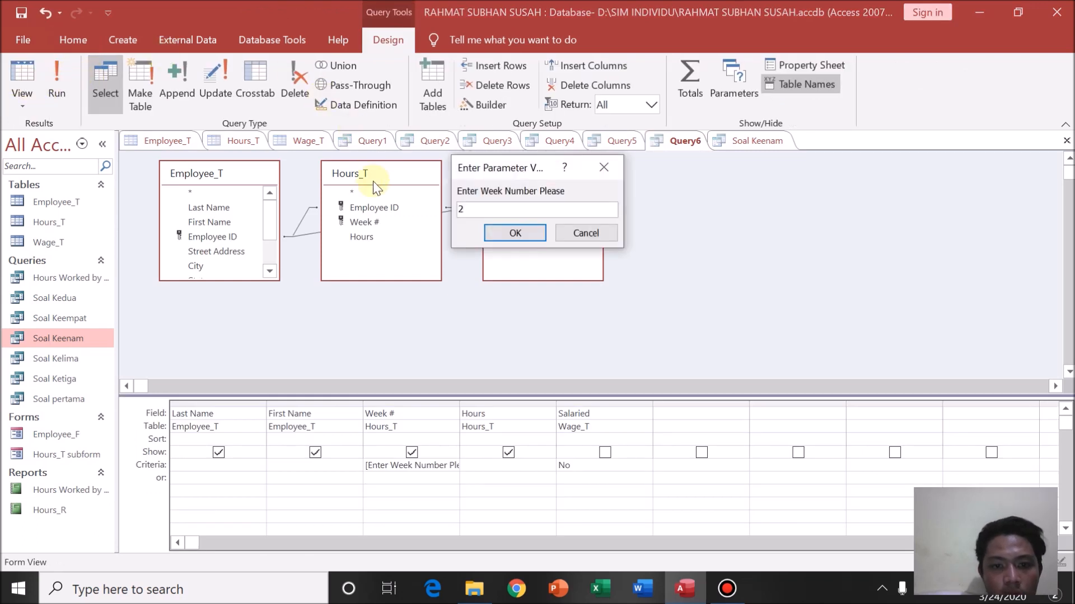
{"action": "left_click", "coordinate": [515, 233]}
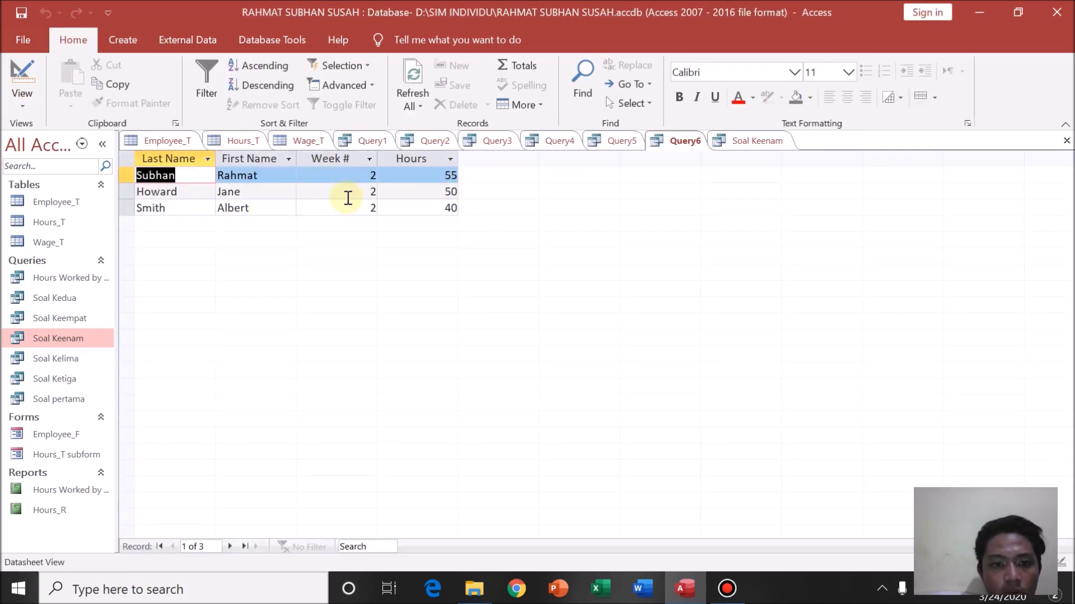
- Reopen Soal Keenam in design view and rerun it with week number 2
{"action": "left_click", "coordinate": [756, 146]}
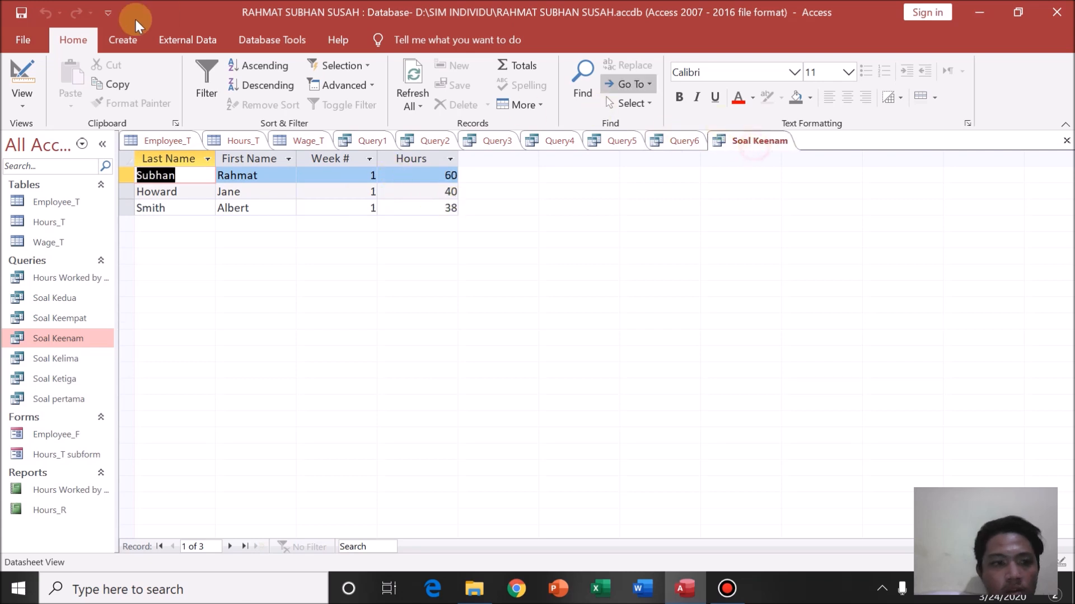
{"action": "left_click", "coordinate": [23, 81]}
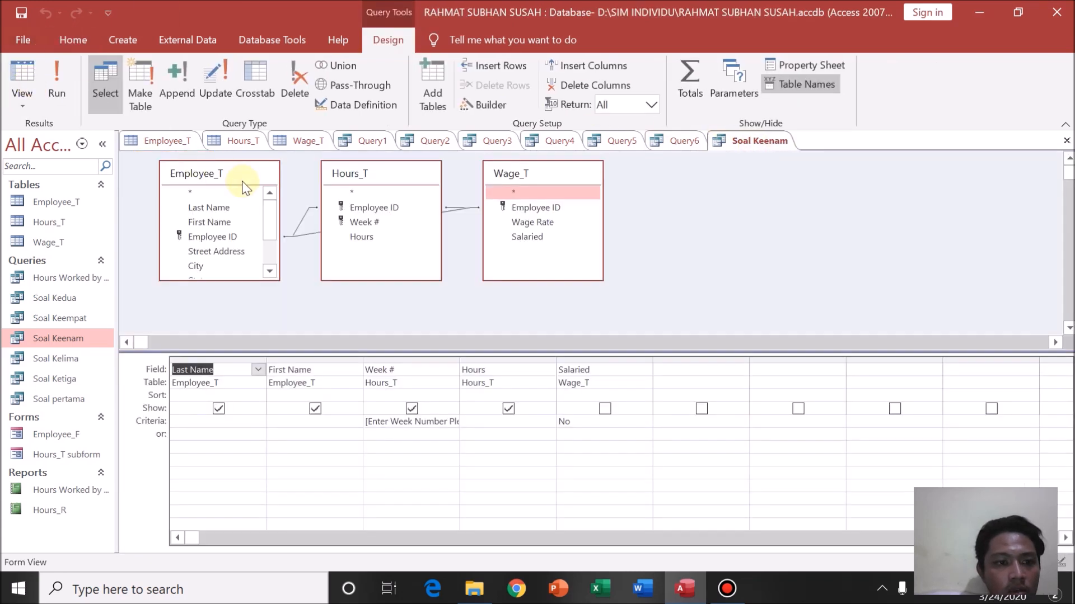
{"action": "left_click", "coordinate": [58, 88]}
{"action": "type", "text": "2"}
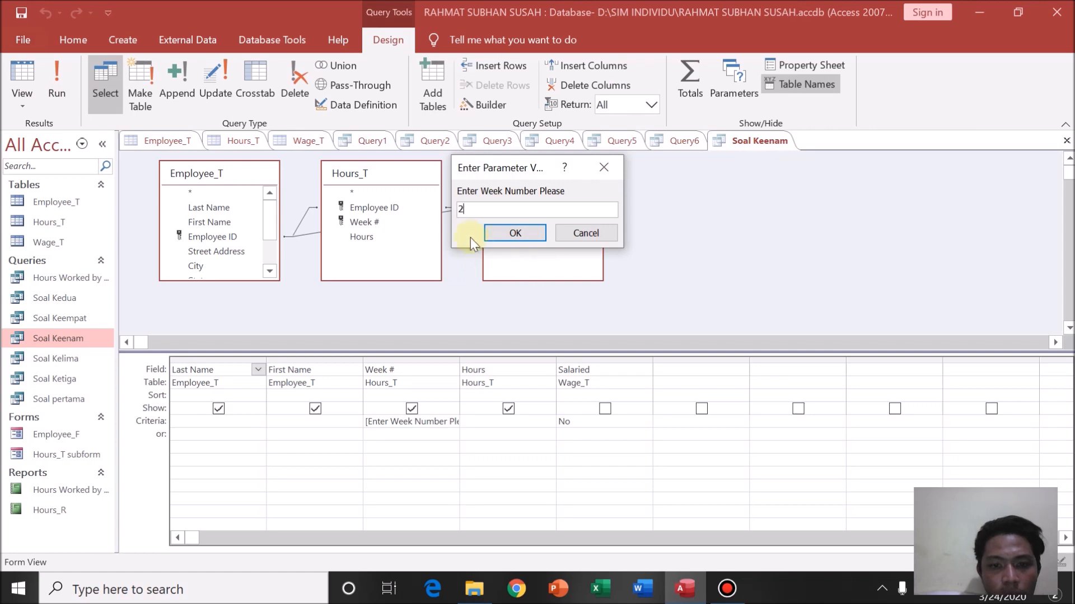
{"action": "left_click", "coordinate": [502, 236]}
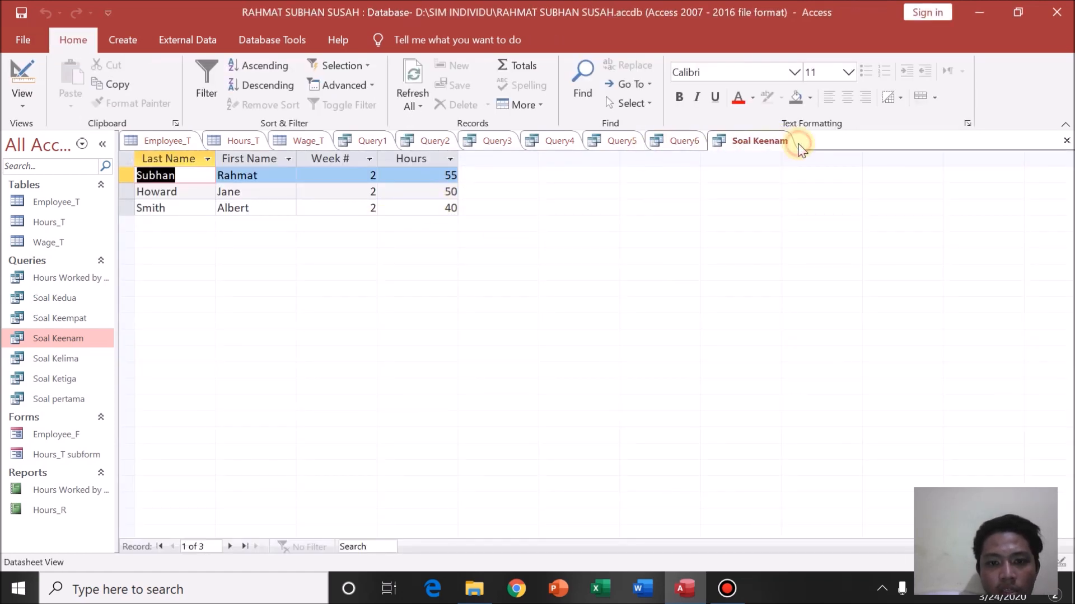
- Compare the week 2 datasheets of Query6 and Soal Keenam by alternating between them
{"action": "left_click", "coordinate": [679, 141]}
{"action": "left_click", "coordinate": [736, 144]}
{"action": "left_click", "coordinate": [681, 144]}
{"action": "left_click", "coordinate": [728, 146]}
{"action": "left_click", "coordinate": [691, 141]}
{"action": "left_click", "coordinate": [731, 144]}
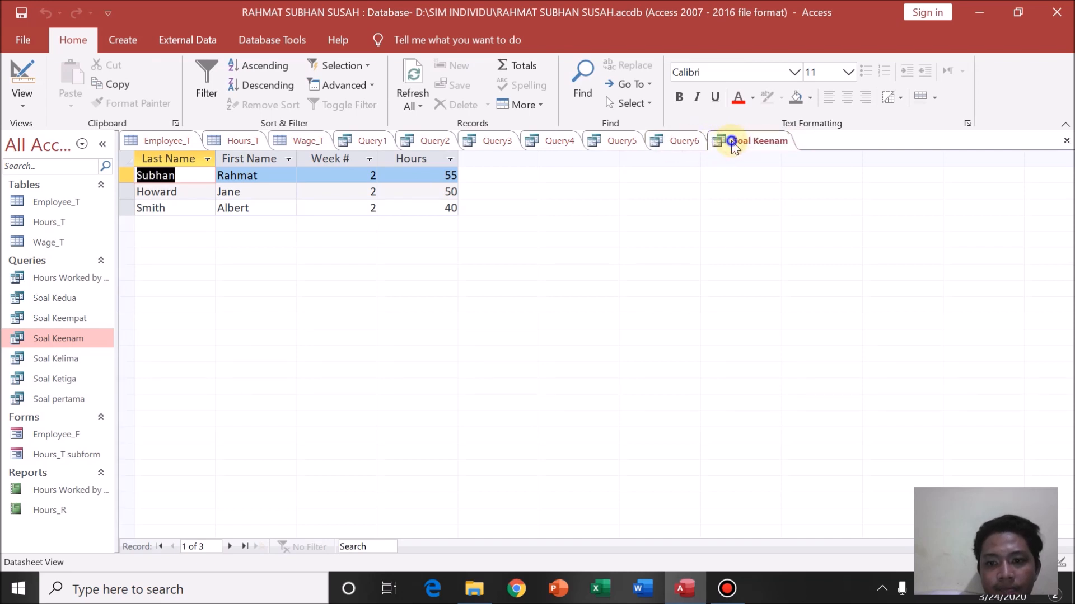
- Close the Soal Keenam query
{"action": "right_click", "coordinate": [731, 140]}
{"action": "left_click", "coordinate": [771, 174]}
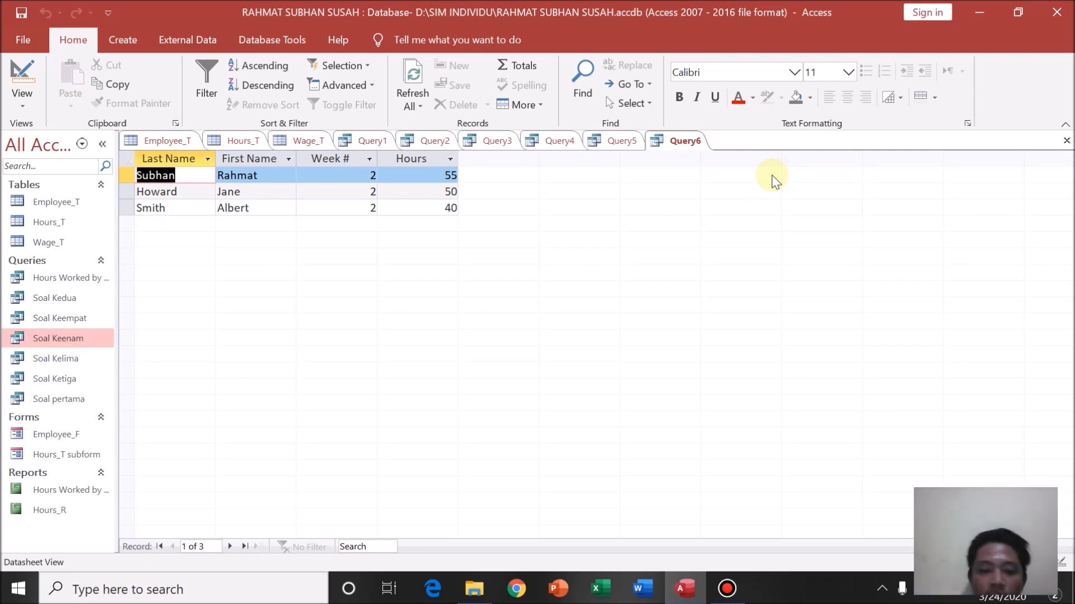
{"action": "left_click", "coordinate": [738, 576]}
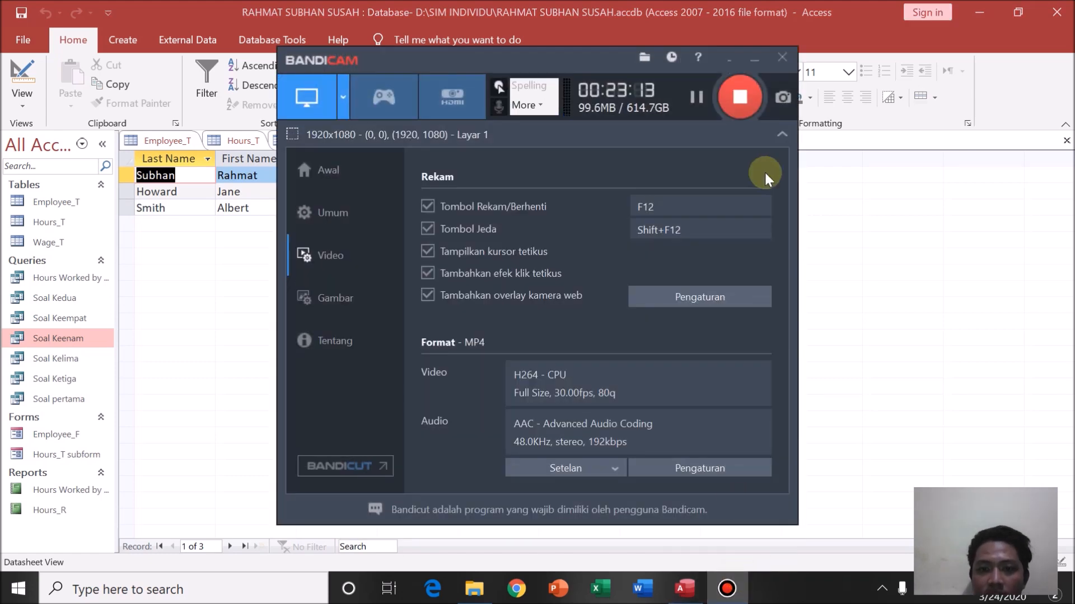
{"action": "left_click", "coordinate": [740, 98]}
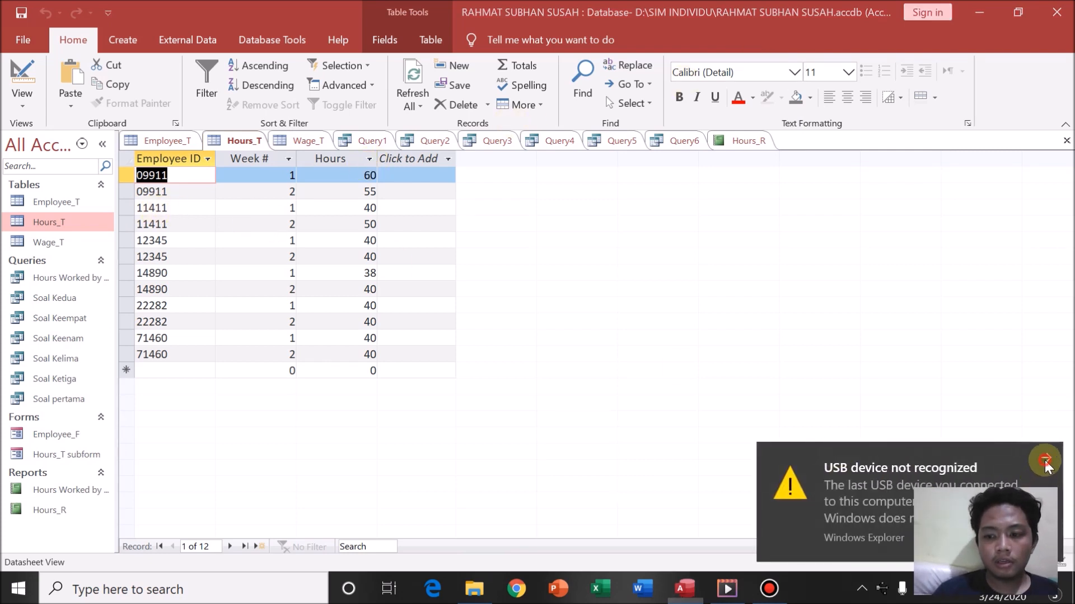
- Dismiss the USB notification and create a report based on the Hours_T table
{"action": "left_click", "coordinate": [1045, 460]}
{"action": "left_click", "coordinate": [99, 224]}
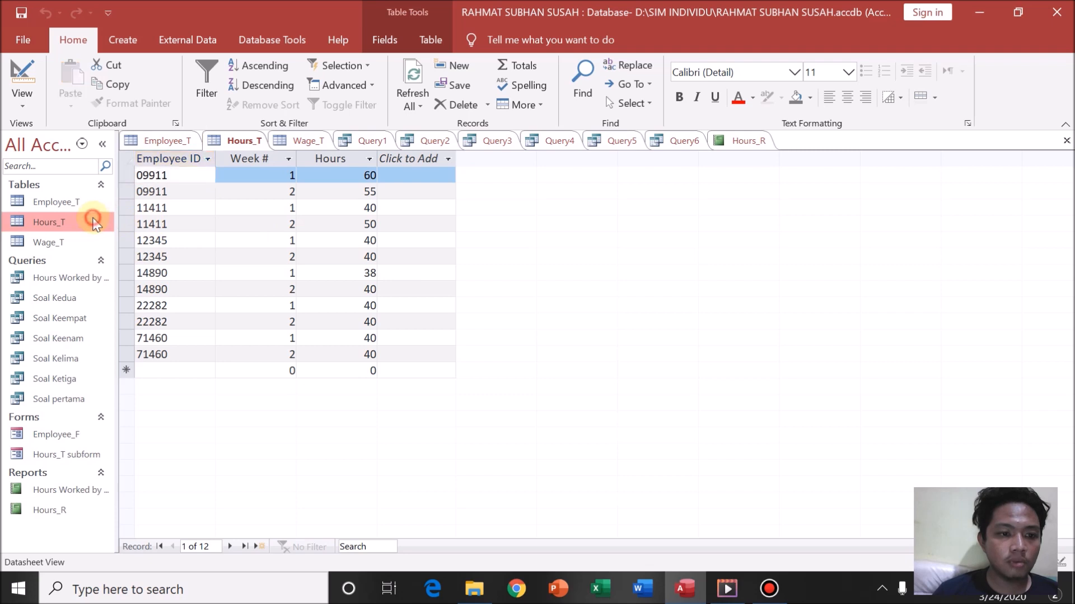
{"action": "left_click", "coordinate": [124, 40]}
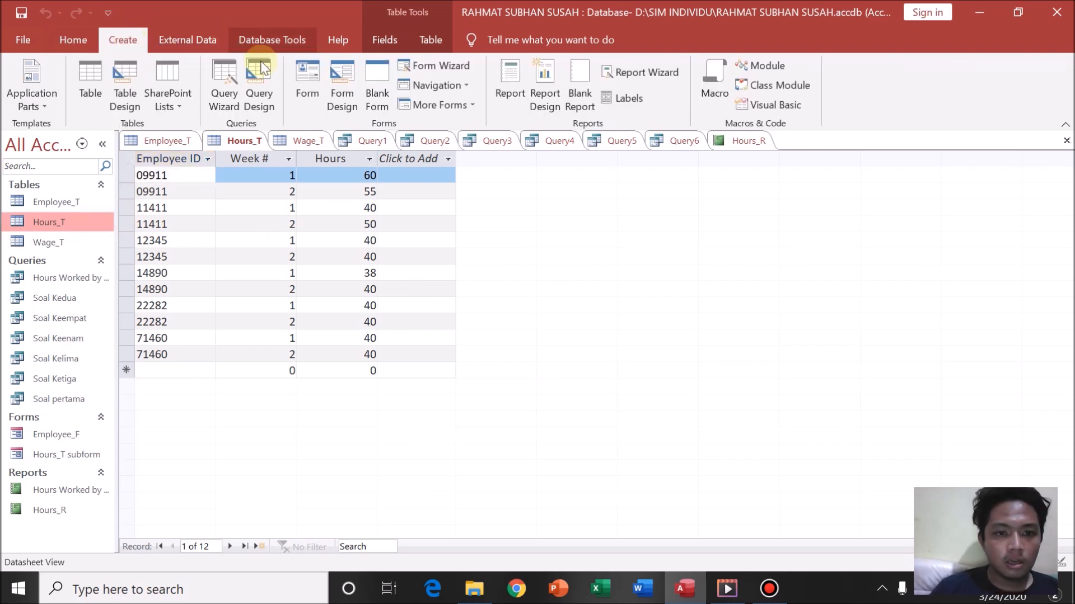
{"action": "left_click", "coordinate": [510, 88]}
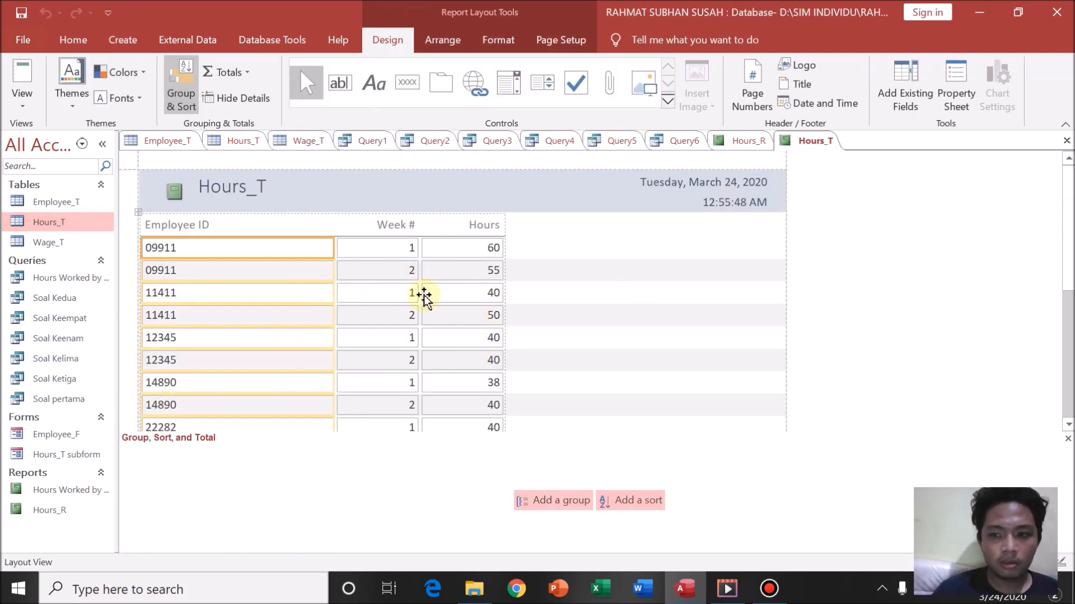
- Group the Hours_T report by Employee ID
{"action": "left_click", "coordinate": [196, 94]}
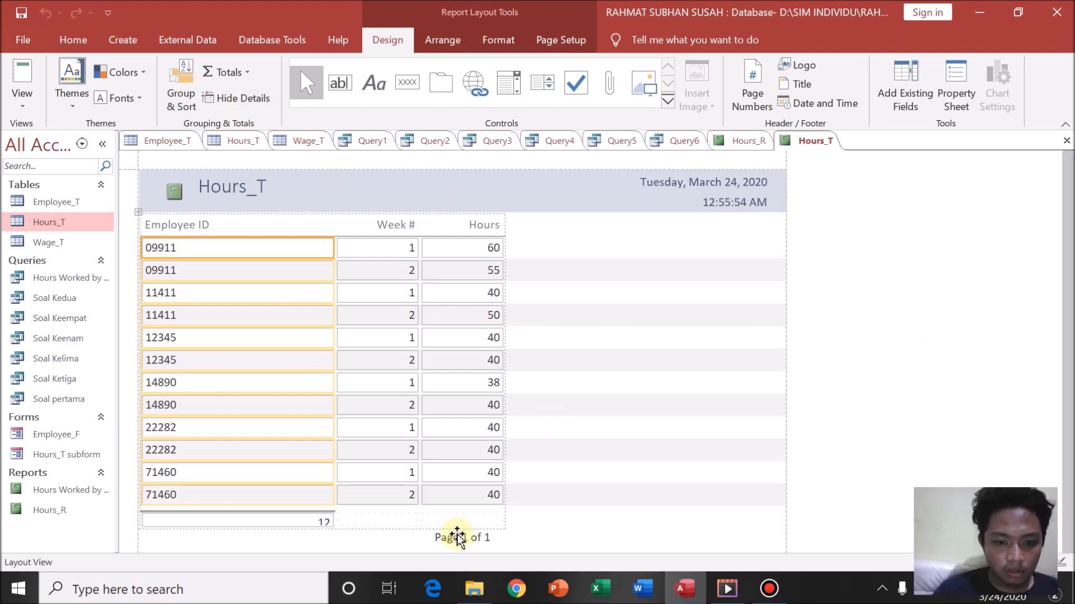
{"action": "left_click", "coordinate": [171, 93]}
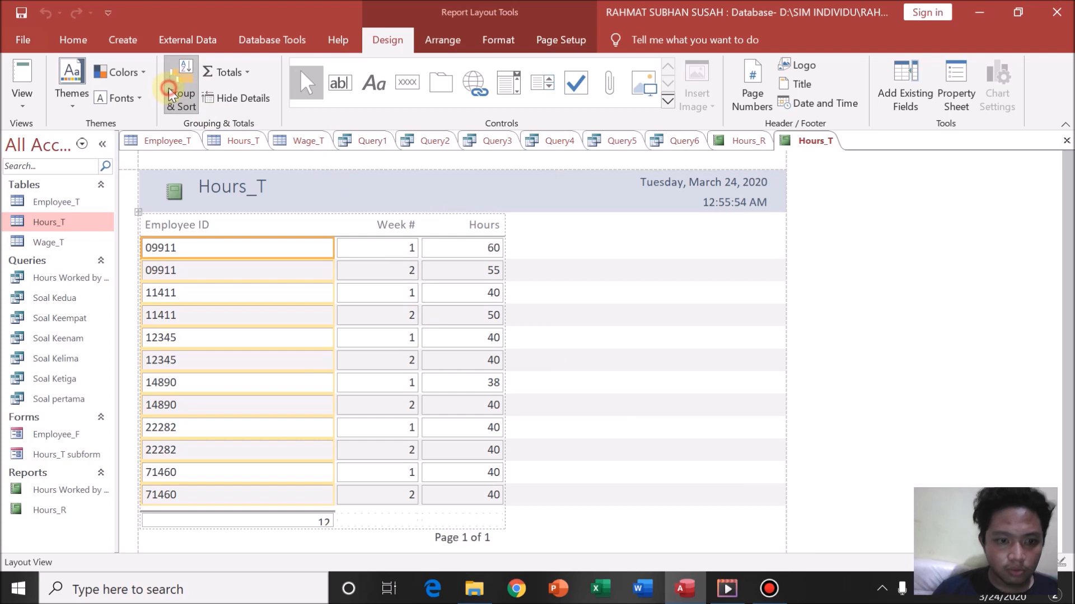
{"action": "left_click", "coordinate": [534, 499]}
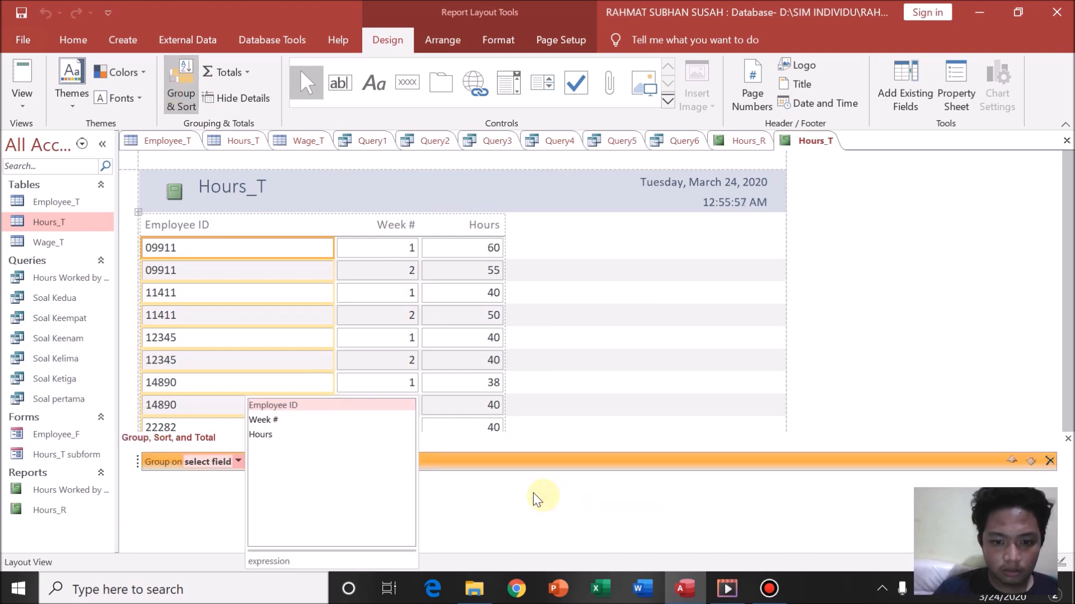
{"action": "left_click", "coordinate": [293, 405]}
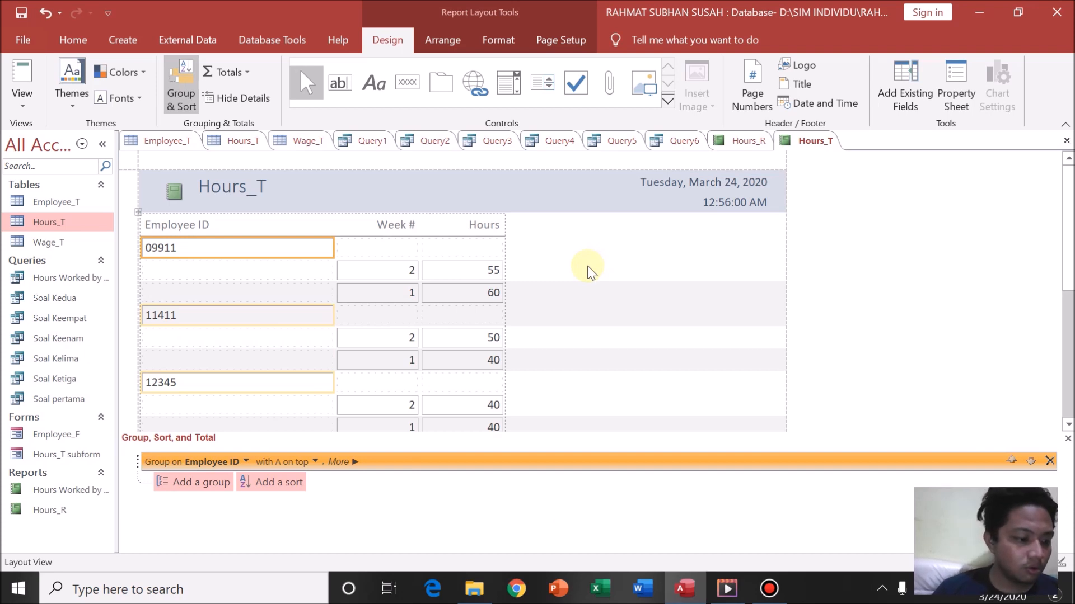
- Add a Sum total for the Hours column to the grouped report
{"action": "left_click", "coordinate": [470, 271]}
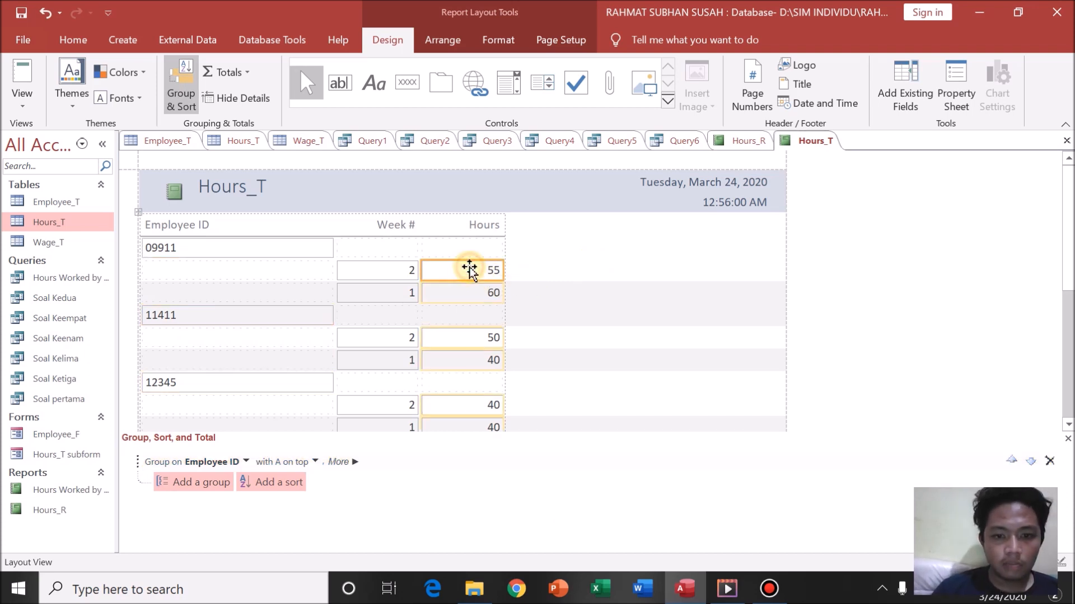
{"action": "left_click", "coordinate": [470, 291]}
{"action": "left_click", "coordinate": [469, 270]}
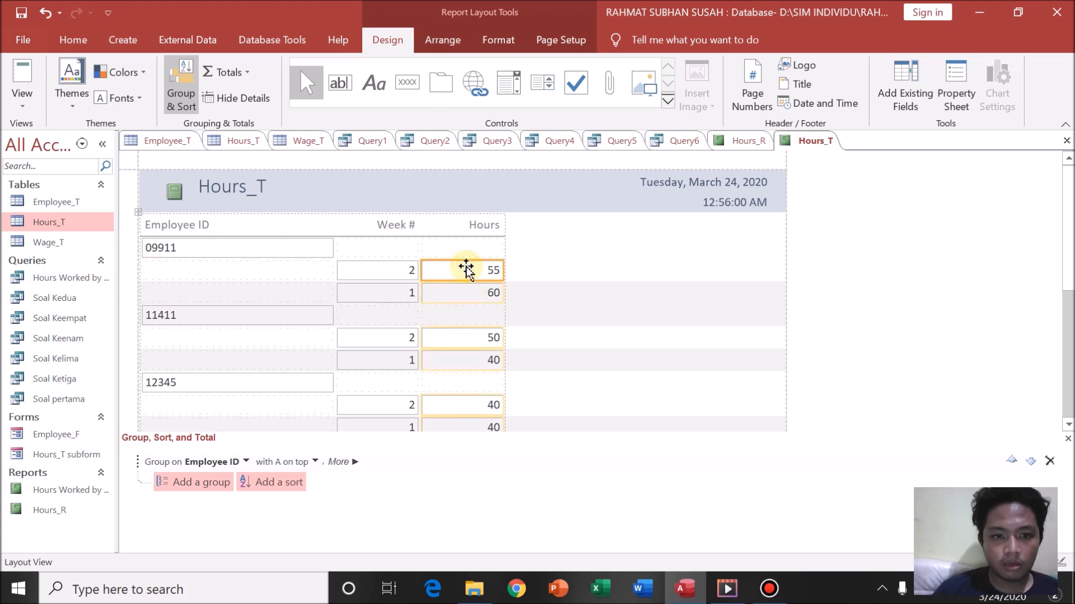
{"action": "left_click", "coordinate": [252, 70]}
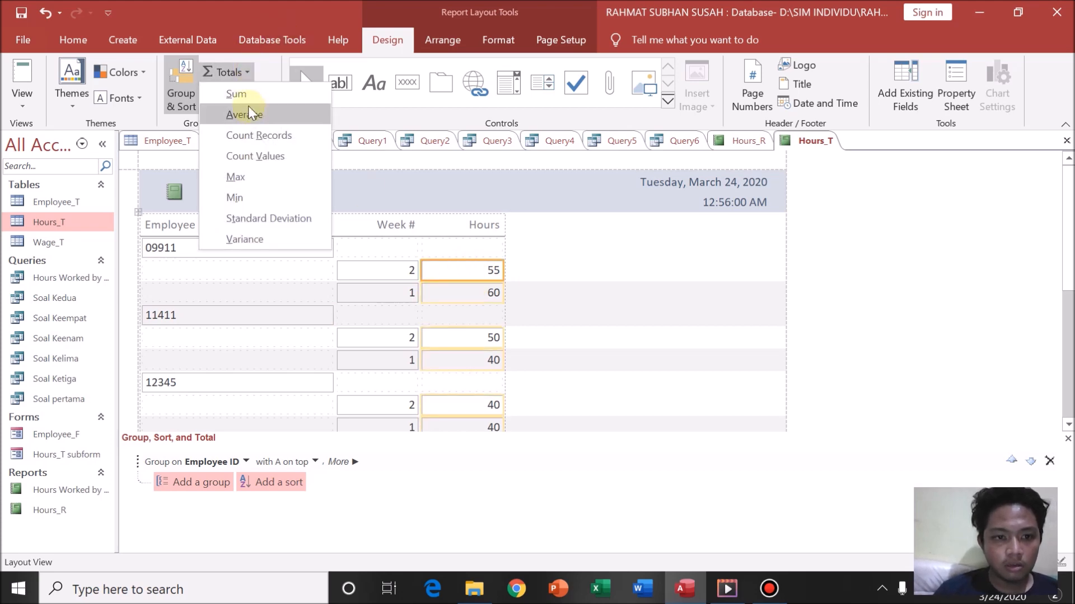
{"action": "left_click", "coordinate": [248, 89]}
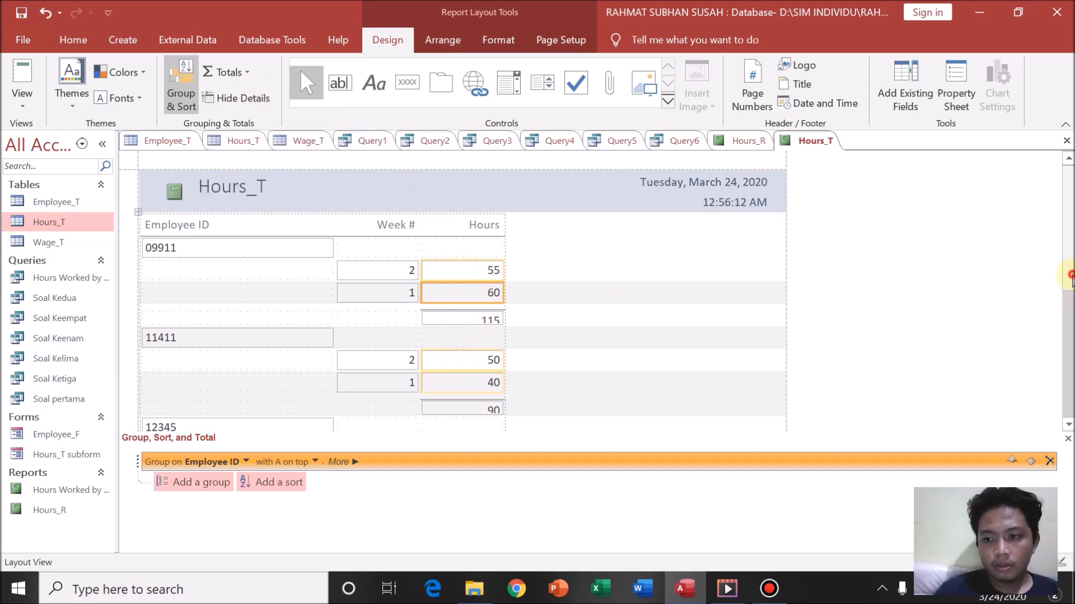
- Increase the height of the Hours subtotal boxes and the grand total row so their numbers fit fully
{"action": "left_click_drag", "start_coordinate": [1070, 272], "coordinate": [1068, 285]}
{"action": "left_click", "coordinate": [487, 277]}
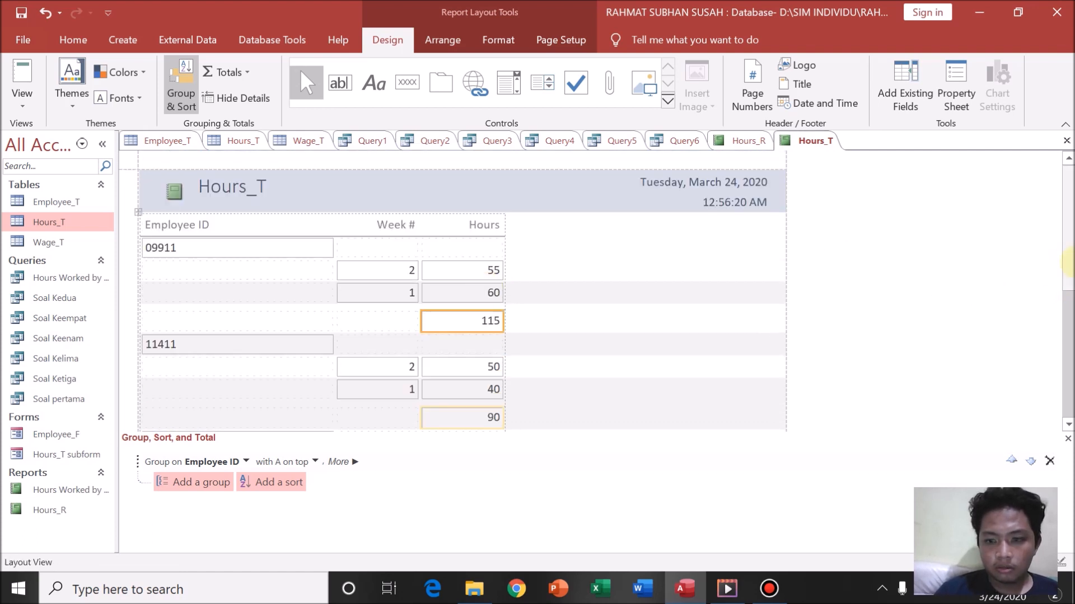
{"action": "left_click_drag", "start_coordinate": [1069, 282], "coordinate": [1072, 414]}
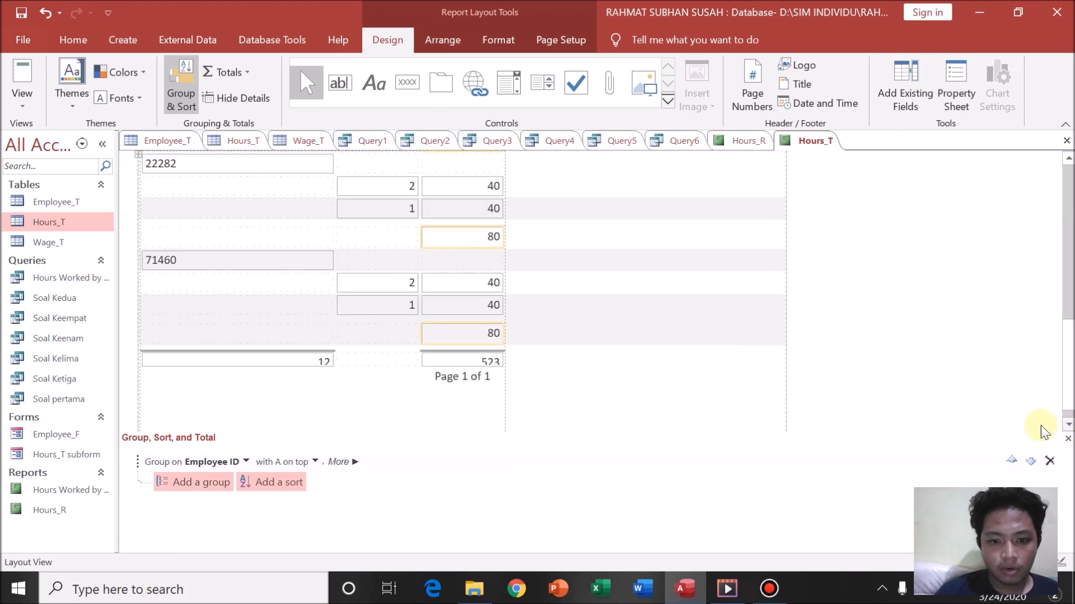
{"action": "left_click", "coordinate": [475, 365]}
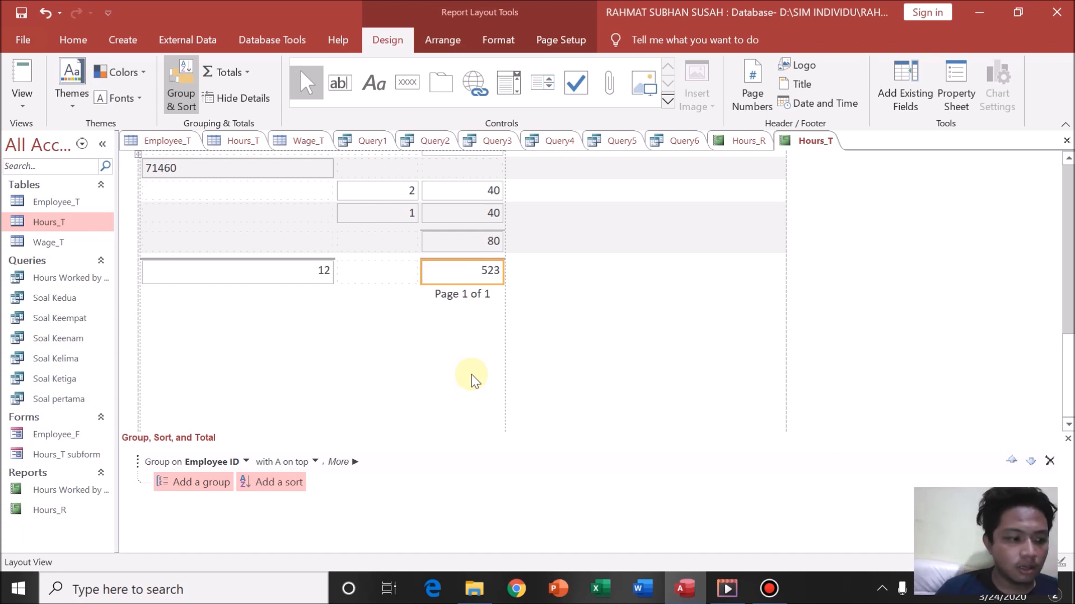
- Check the Hours_T report in Print Preview, then return to its layout
{"action": "left_click", "coordinate": [22, 100]}
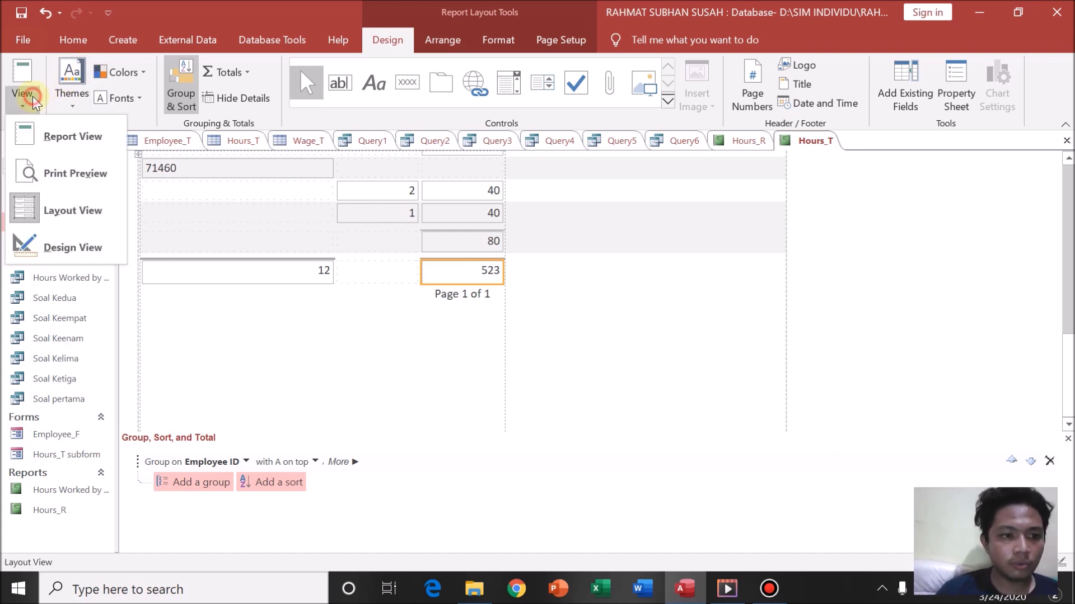
{"action": "left_click", "coordinate": [90, 173]}
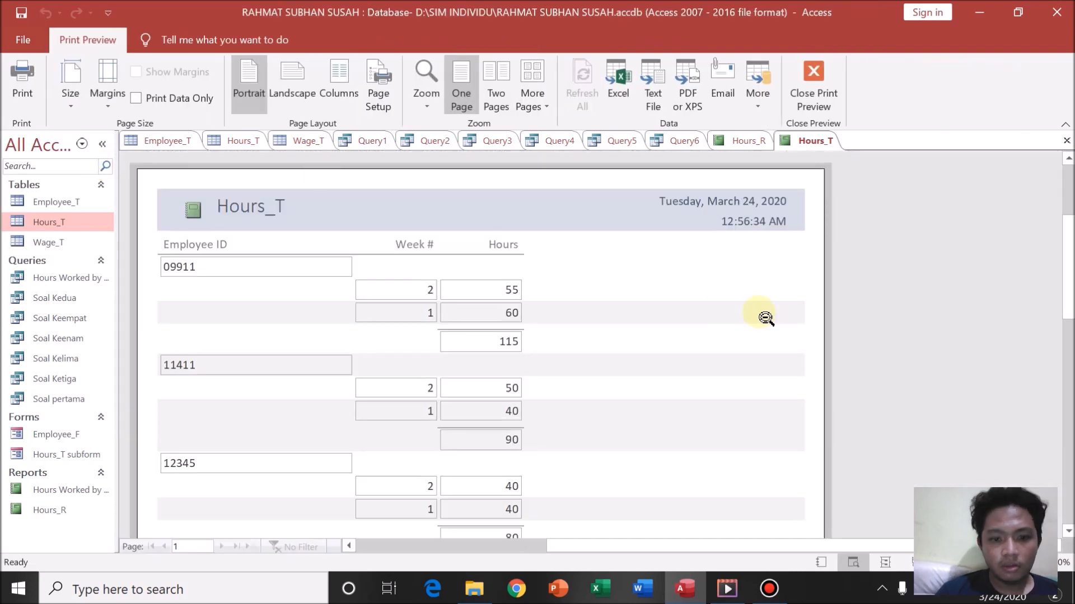
{"action": "left_click_drag", "start_coordinate": [1067, 229], "coordinate": [1030, 180]}
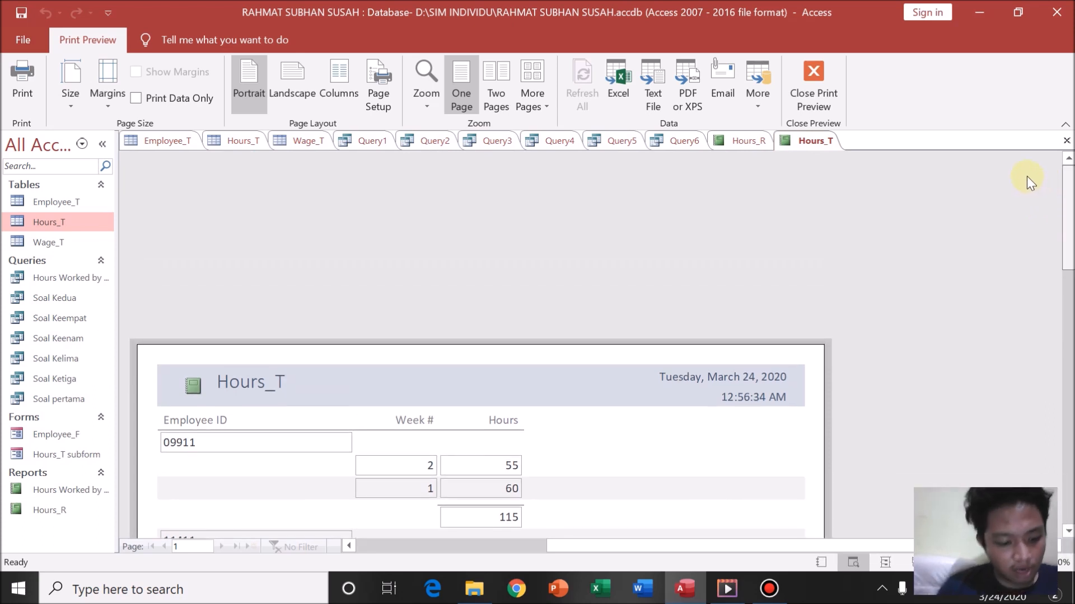
{"action": "left_click_drag", "start_coordinate": [1028, 179], "coordinate": [1038, 227]}
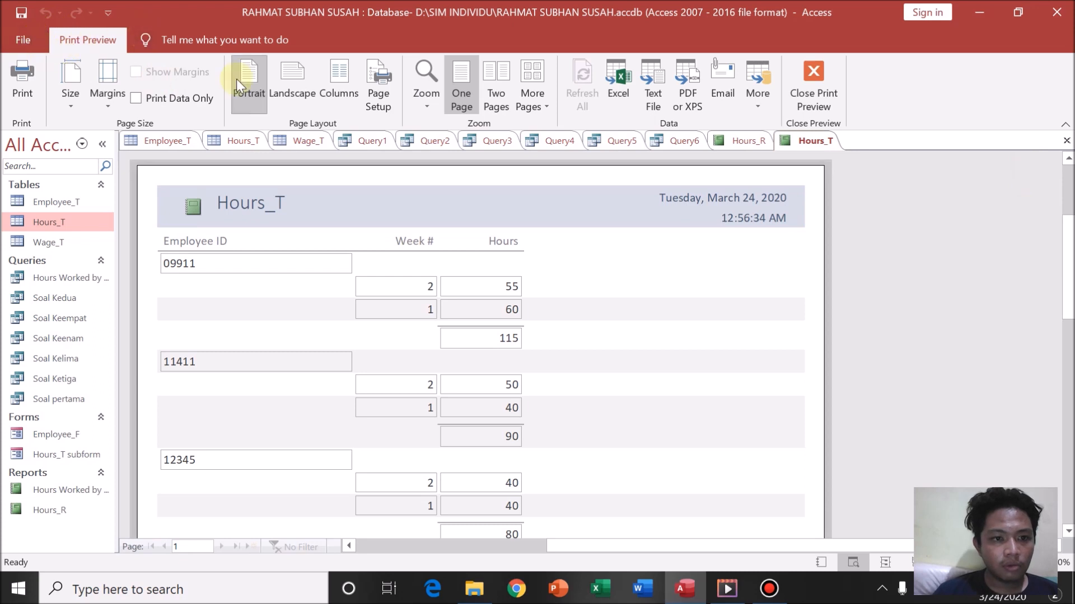
{"action": "left_click", "coordinate": [818, 73]}
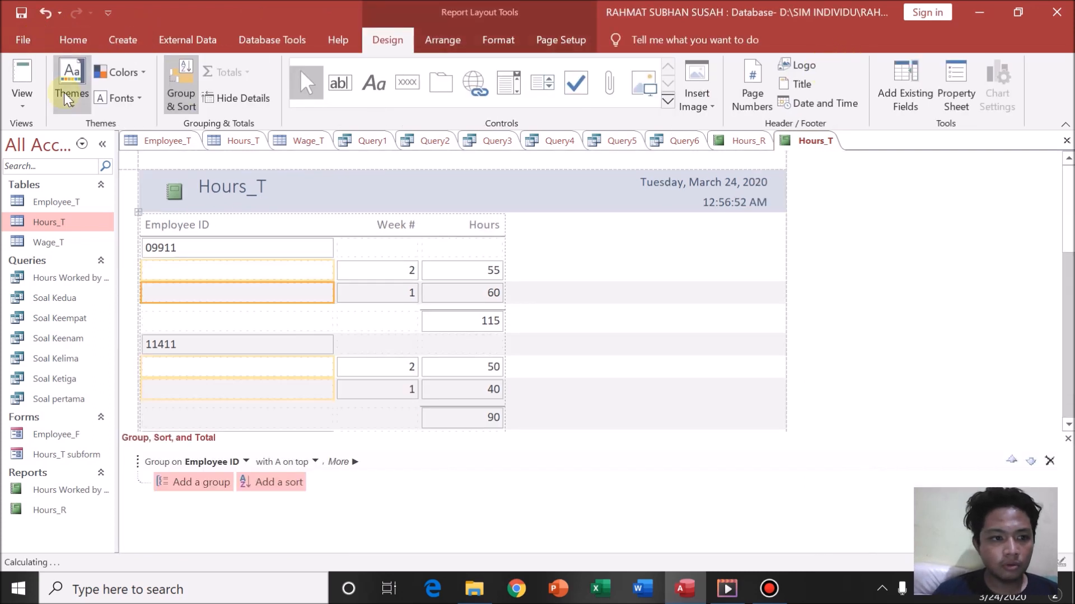
- Replace the report header's logo with the logo GIF from the SIM INDIVIDU folder on drive D
{"action": "left_click", "coordinate": [187, 194]}
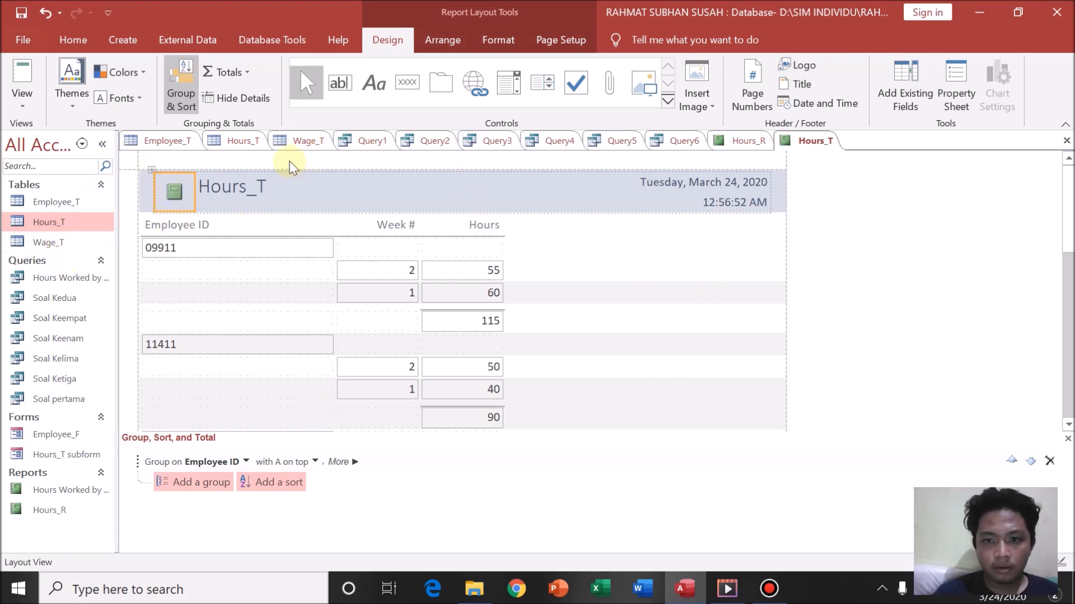
{"action": "left_click", "coordinate": [795, 64]}
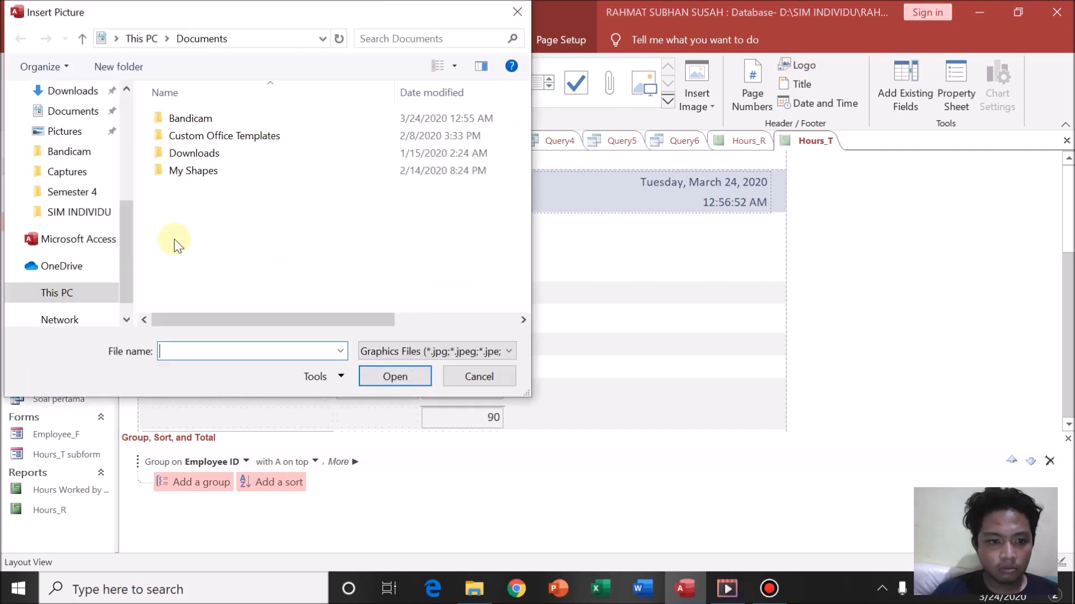
{"action": "left_click_drag", "start_coordinate": [121, 227], "coordinate": [120, 270]}
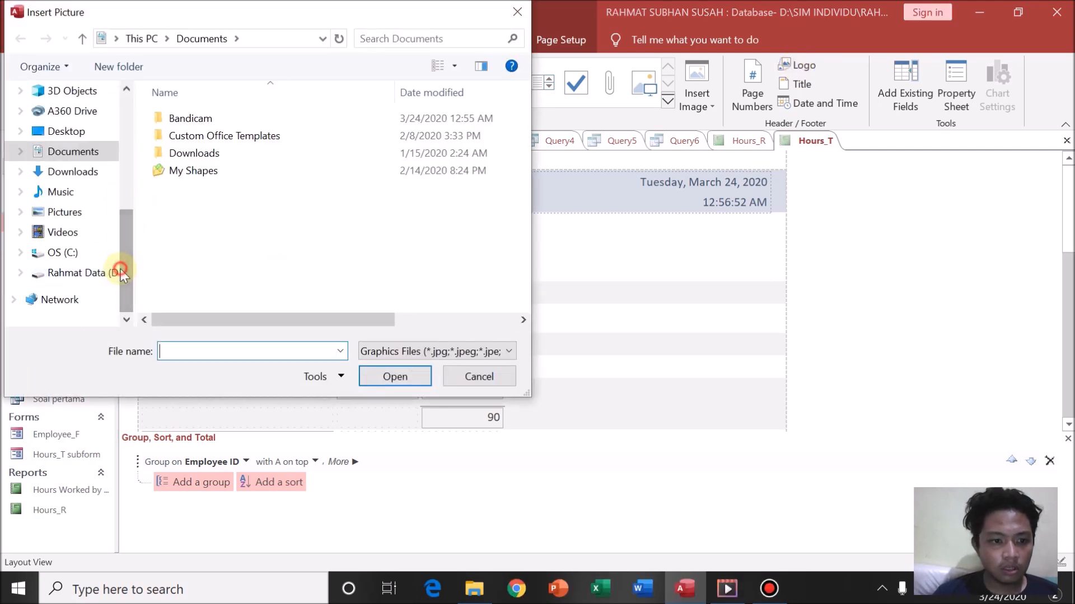
{"action": "left_click", "coordinate": [105, 273]}
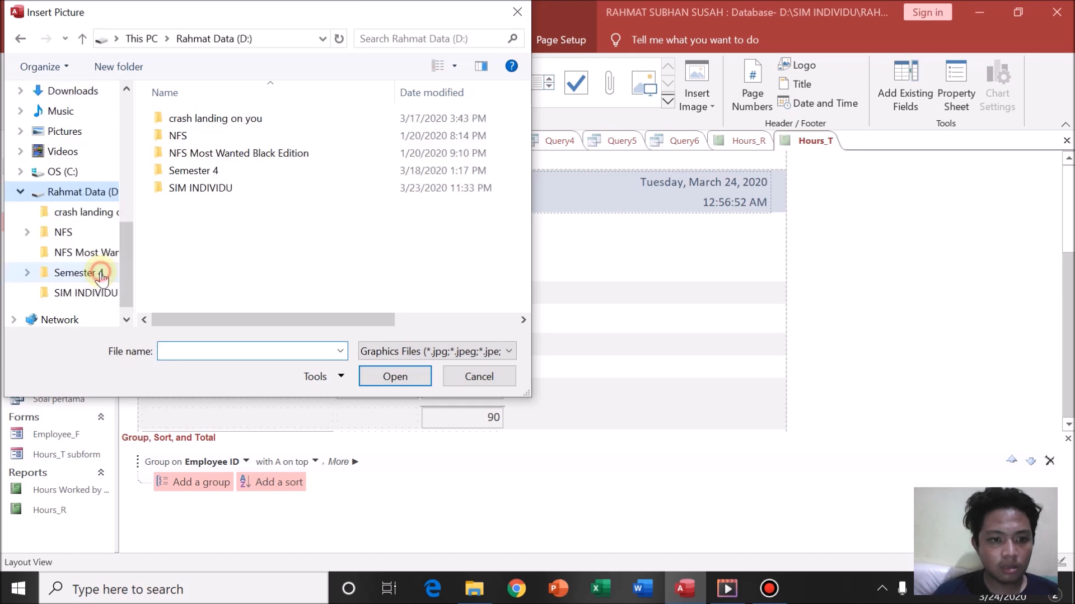
{"action": "double_click", "coordinate": [205, 187]}
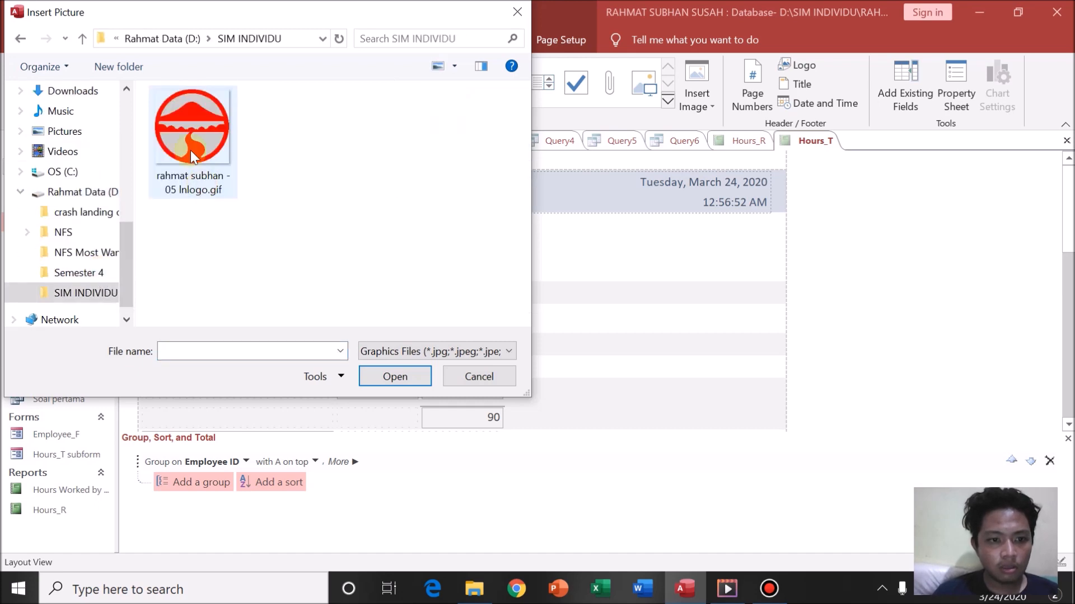
{"action": "left_click", "coordinate": [190, 150]}
{"action": "left_click", "coordinate": [394, 376]}
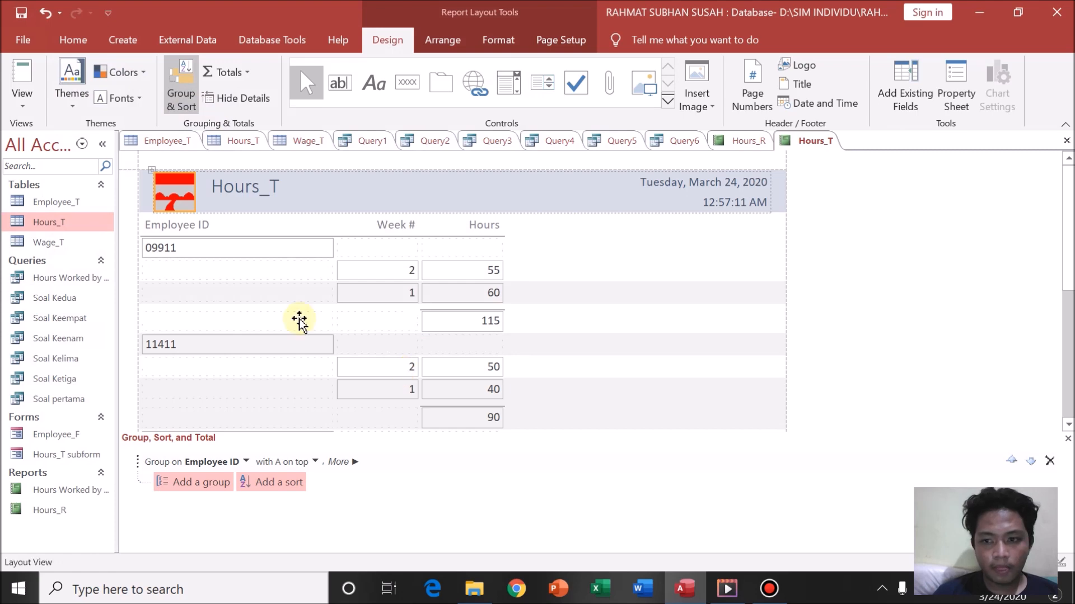
- Set the header logo's Size Mode property to Stretch
{"action": "right_click", "coordinate": [179, 207]}
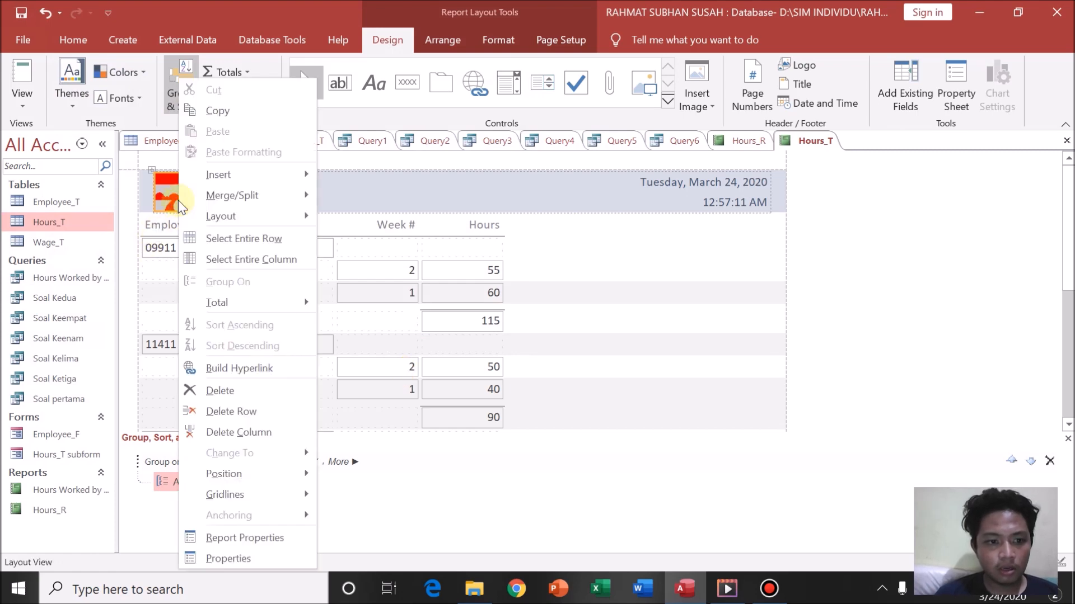
{"action": "left_click", "coordinate": [273, 558]}
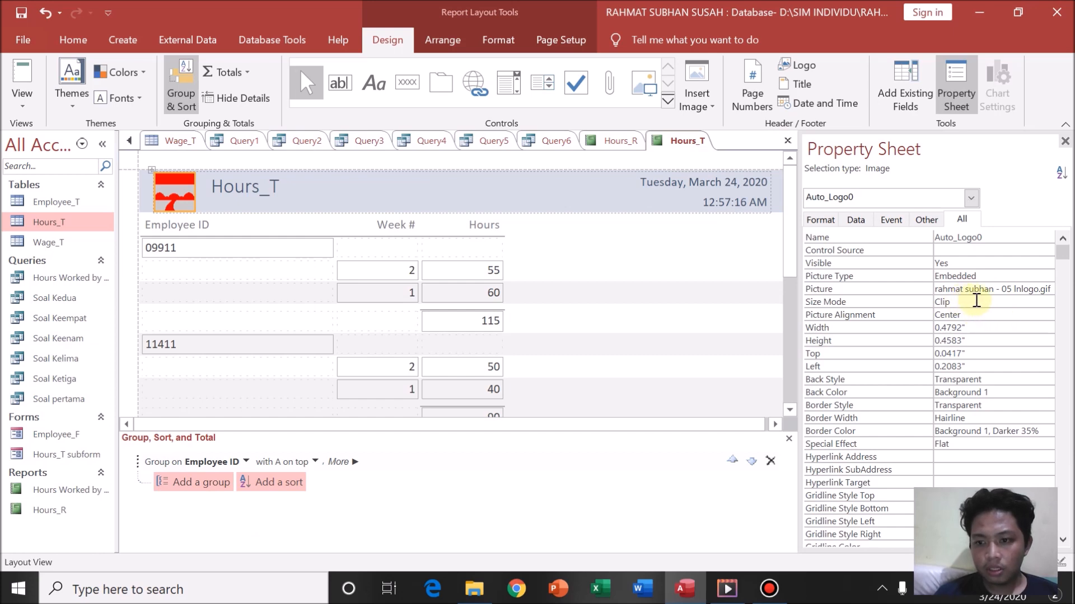
{"action": "left_click", "coordinate": [970, 302]}
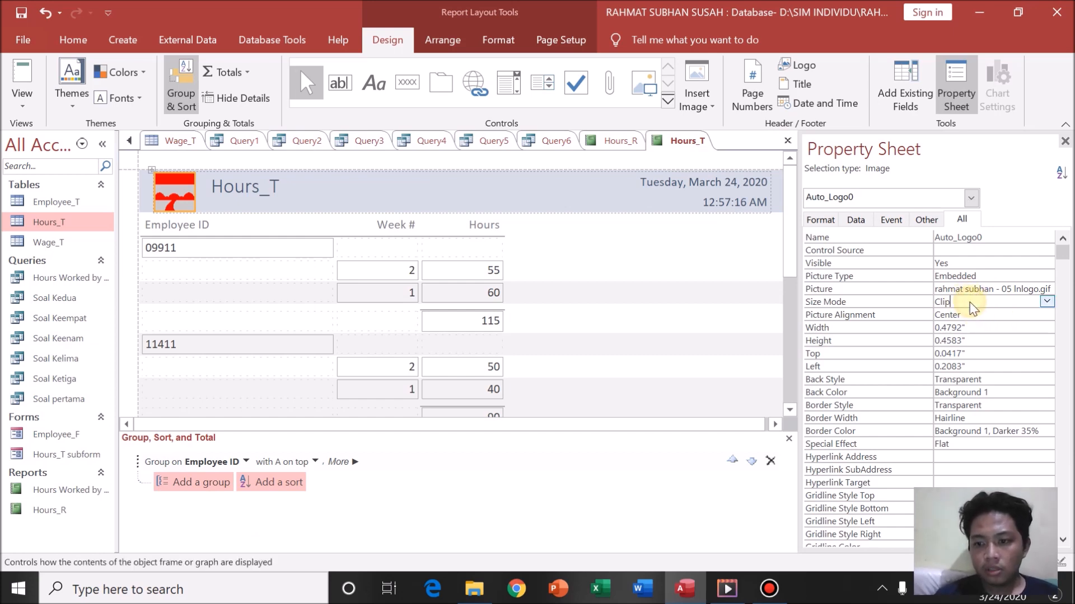
{"action": "left_click", "coordinate": [1046, 301]}
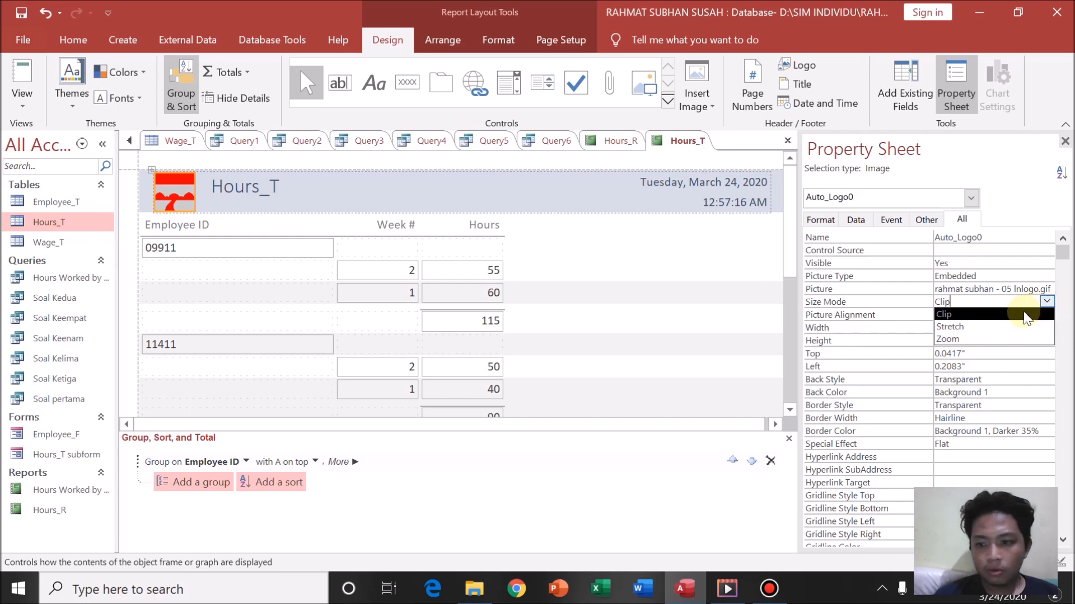
{"action": "left_click", "coordinate": [1018, 332]}
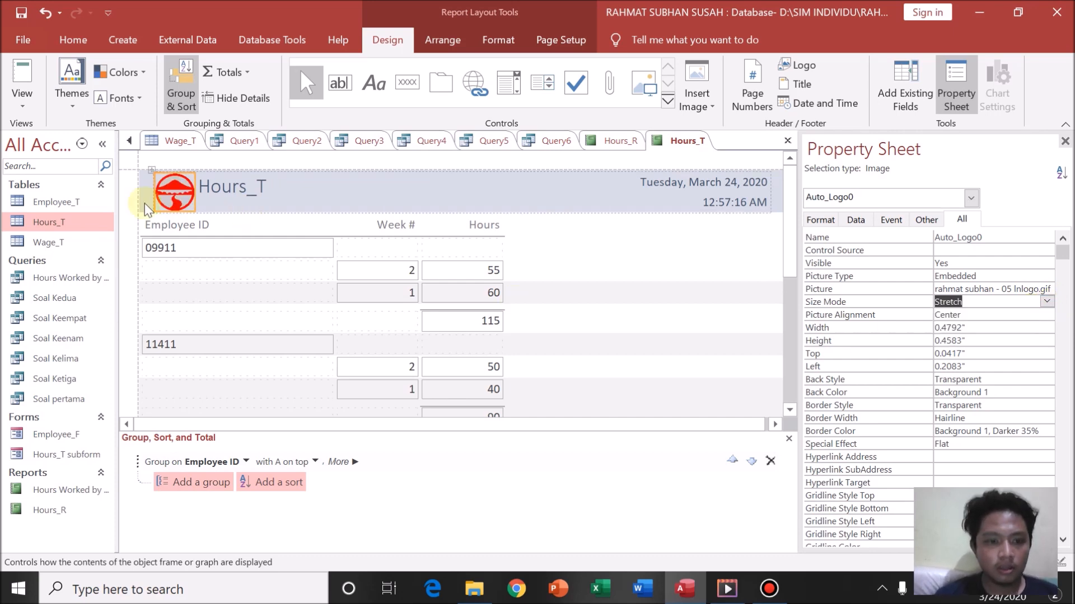
- Change the report header title to "Hours Worked"
{"action": "left_click", "coordinate": [271, 187]}
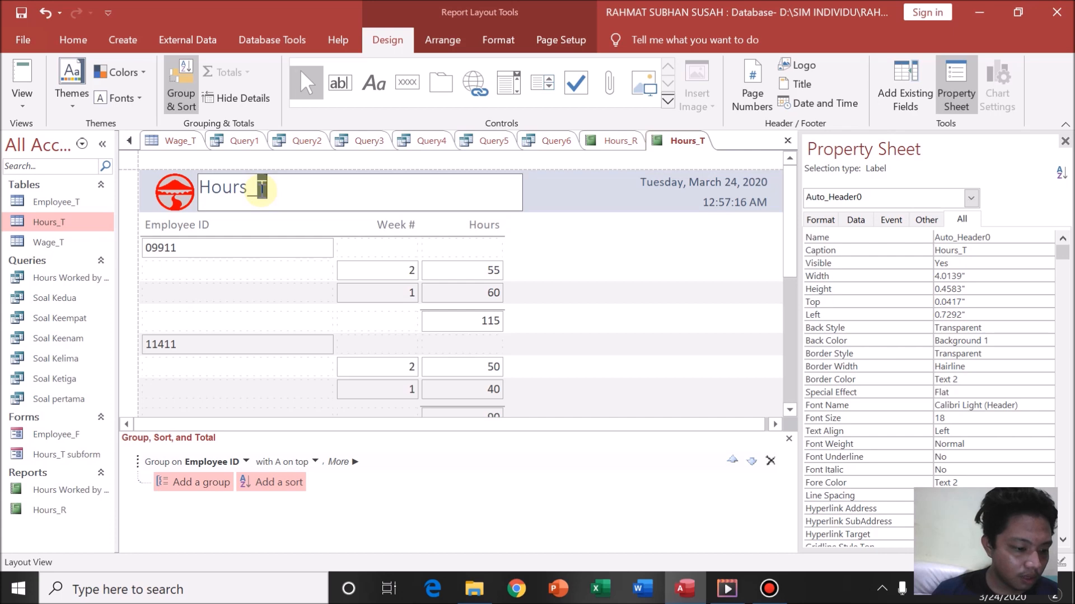
{"action": "key", "text": "BackSpace"}
{"action": "key", "text": "BackSpace"}
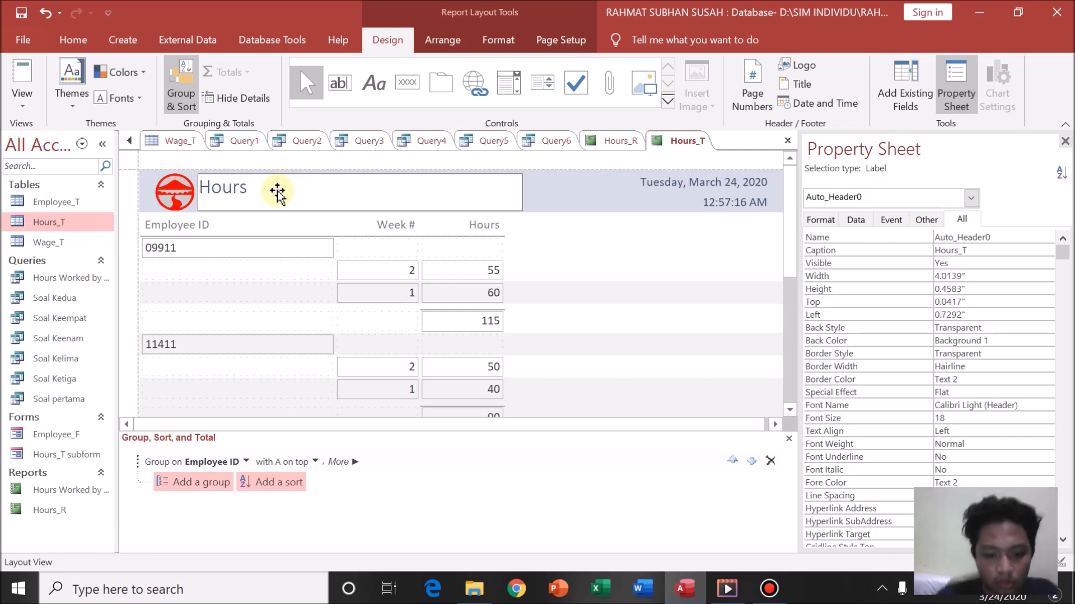
{"action": "type", "text": "worked"}
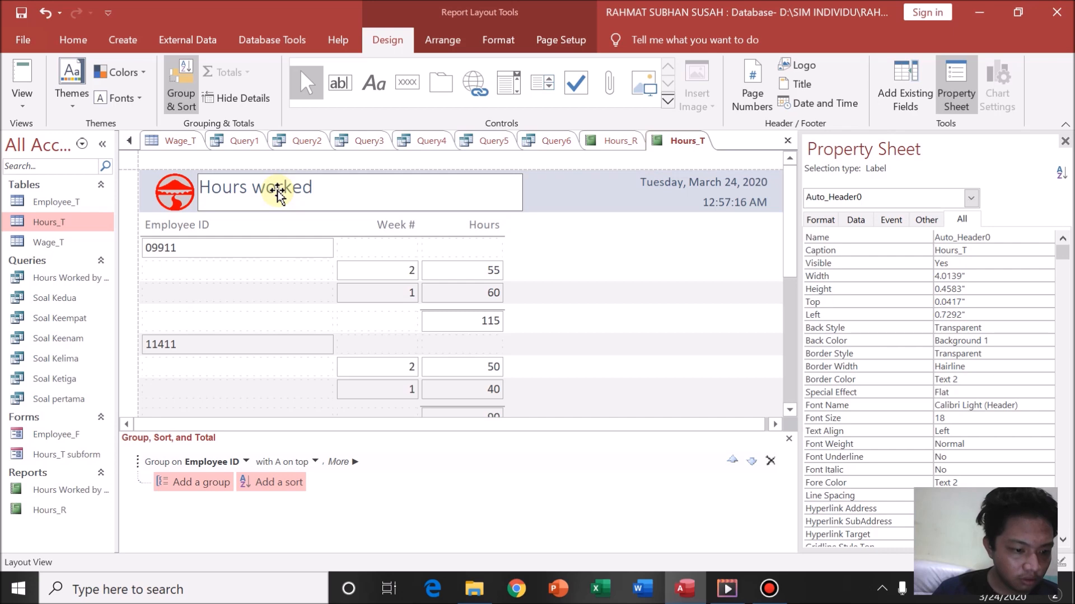
{"action": "key", "text": "Left"}
{"action": "key", "text": "Left"}
{"action": "key", "text": "Left"}
{"action": "key", "text": "Left"}
{"action": "key", "text": "Left"}
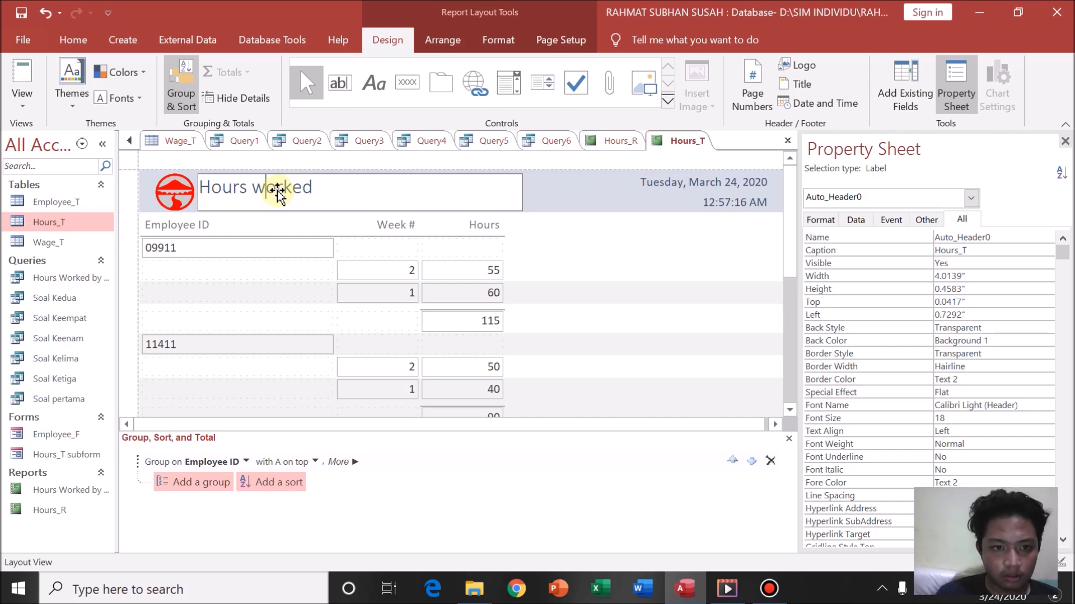
{"action": "key", "text": "BackSpace"}
{"action": "type", "text": "W"}
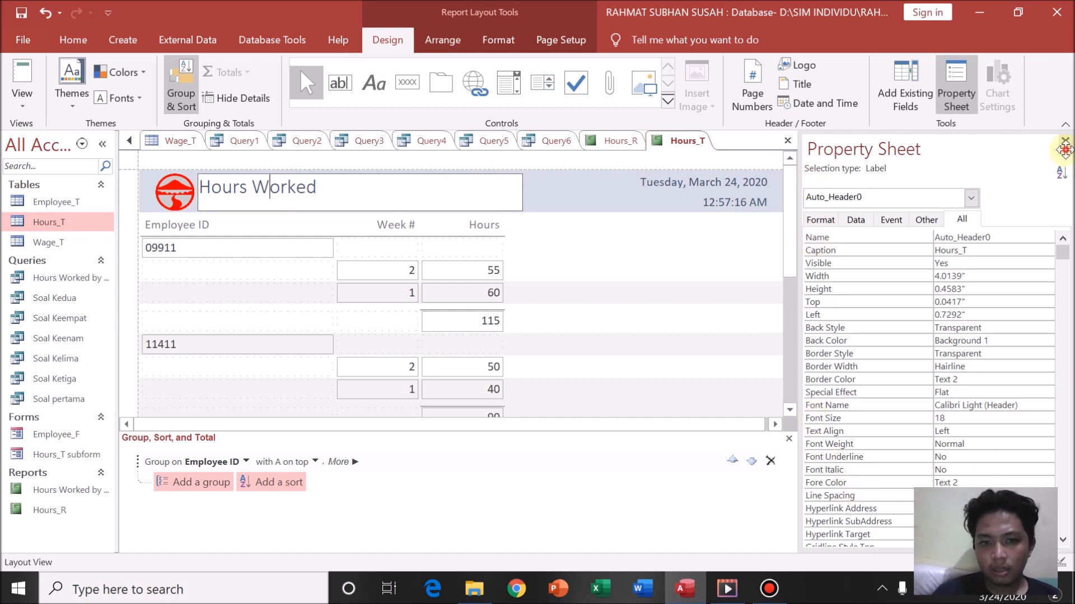
- Display the report in Report View and check it from the header down to the grand total
{"action": "left_click", "coordinate": [23, 101]}
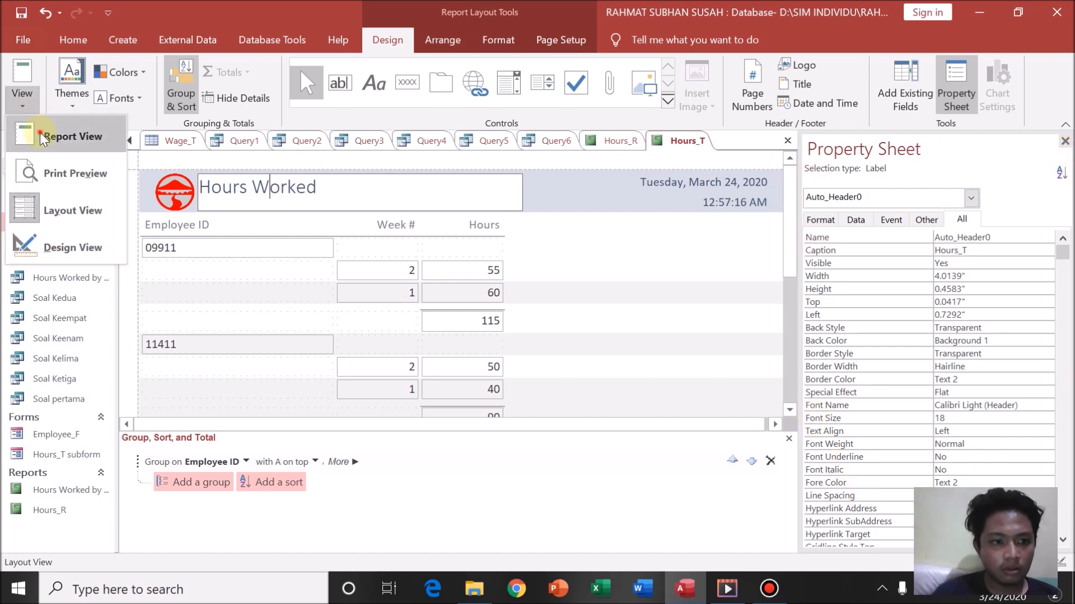
{"action": "left_click", "coordinate": [40, 136]}
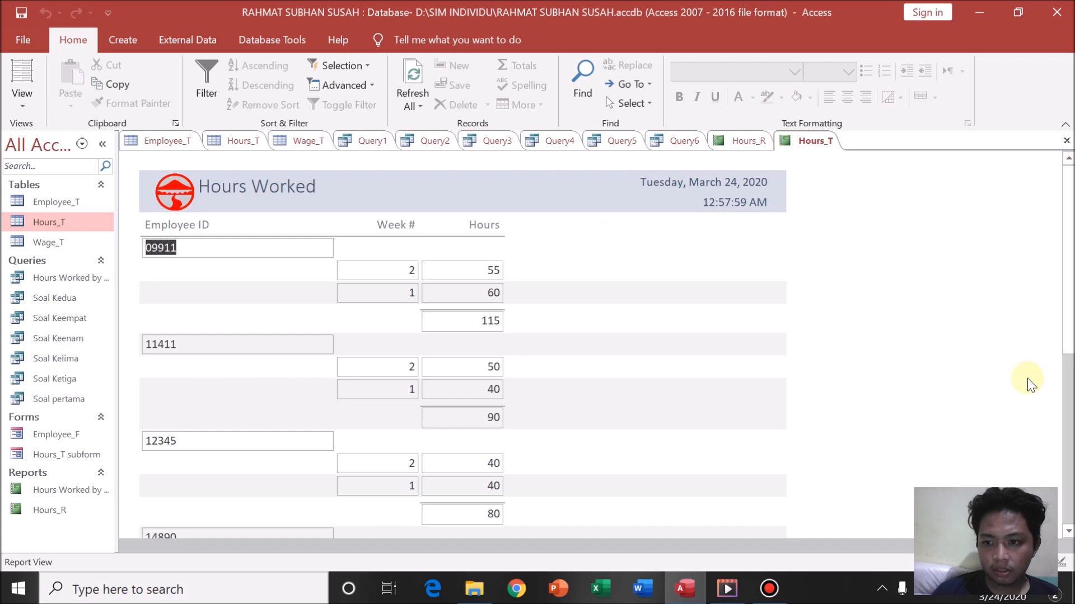
{"action": "left_click_drag", "start_coordinate": [1071, 313], "coordinate": [1069, 560]}
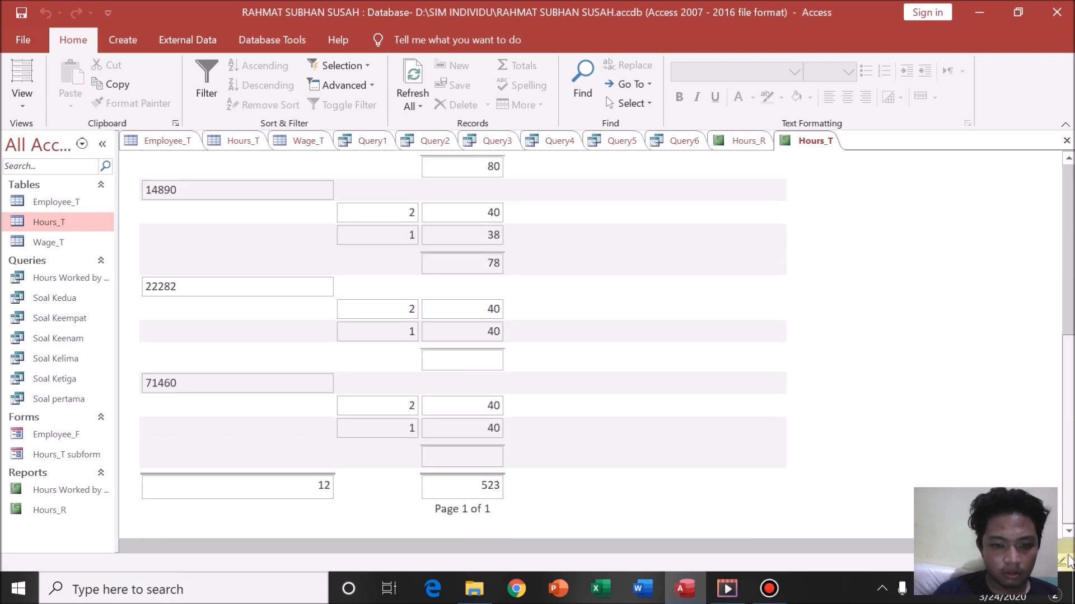
{"action": "scroll", "coordinate": [1036, 355], "scroll_direction": "up", "scroll_amount": 6}
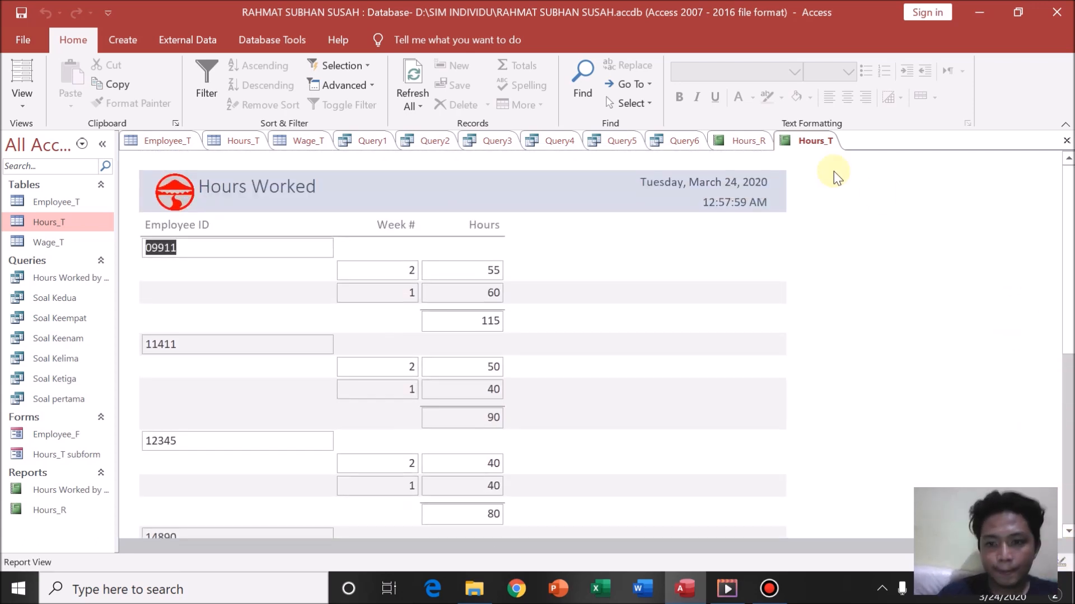
- Compare the Hours_T report with the existing Hours_R report, including the header, employee groups and totals
{"action": "left_click", "coordinate": [752, 143]}
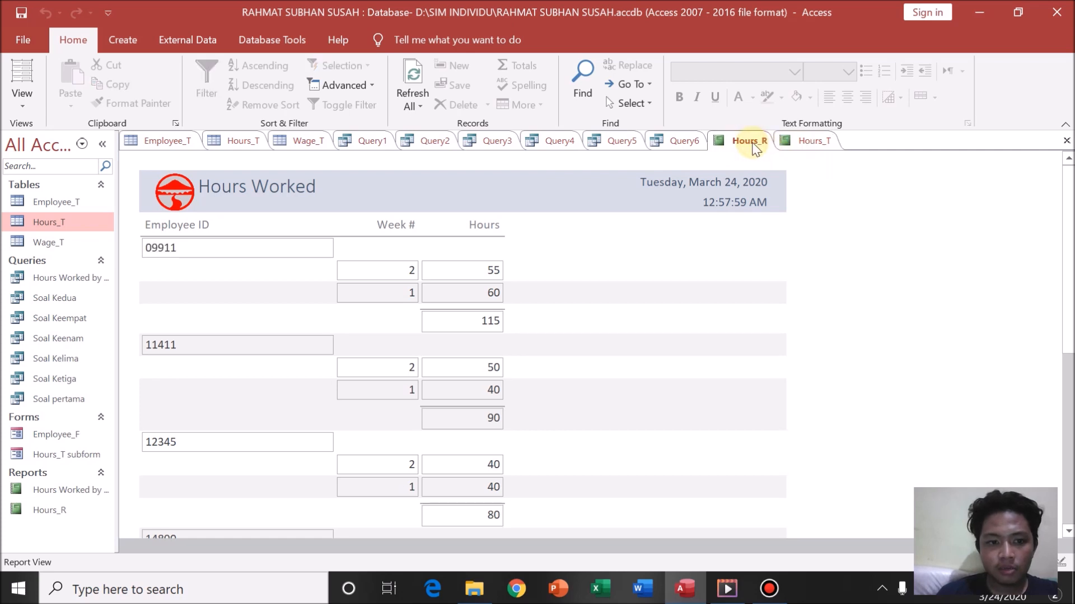
{"action": "left_click", "coordinate": [817, 142]}
{"action": "left_click", "coordinate": [750, 142]}
{"action": "left_click", "coordinate": [803, 145]}
{"action": "left_click", "coordinate": [748, 145]}
{"action": "left_click", "coordinate": [784, 142]}
{"action": "left_click", "coordinate": [762, 145]}
{"action": "left_click", "coordinate": [806, 142]}
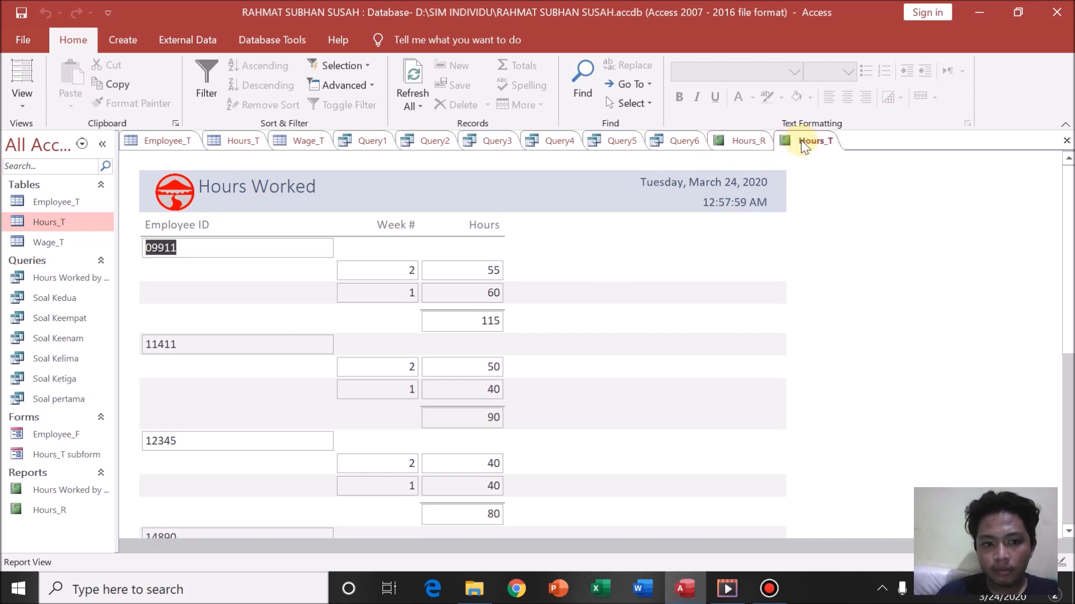
{"action": "left_click_drag", "start_coordinate": [1068, 358], "coordinate": [1068, 531]}
{"action": "left_click", "coordinate": [753, 143]}
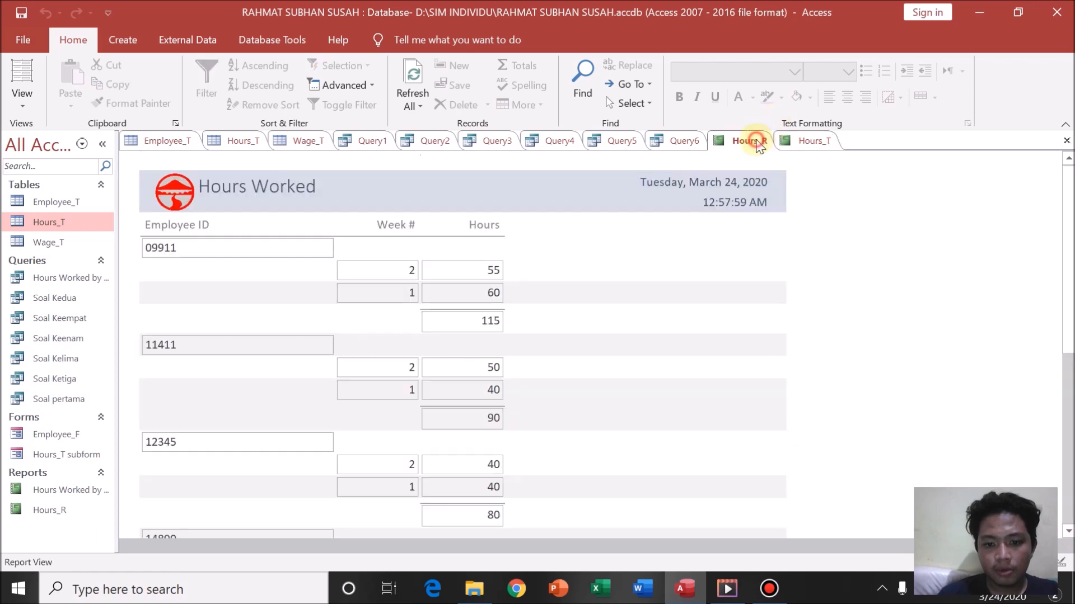
{"action": "left_click", "coordinate": [791, 142]}
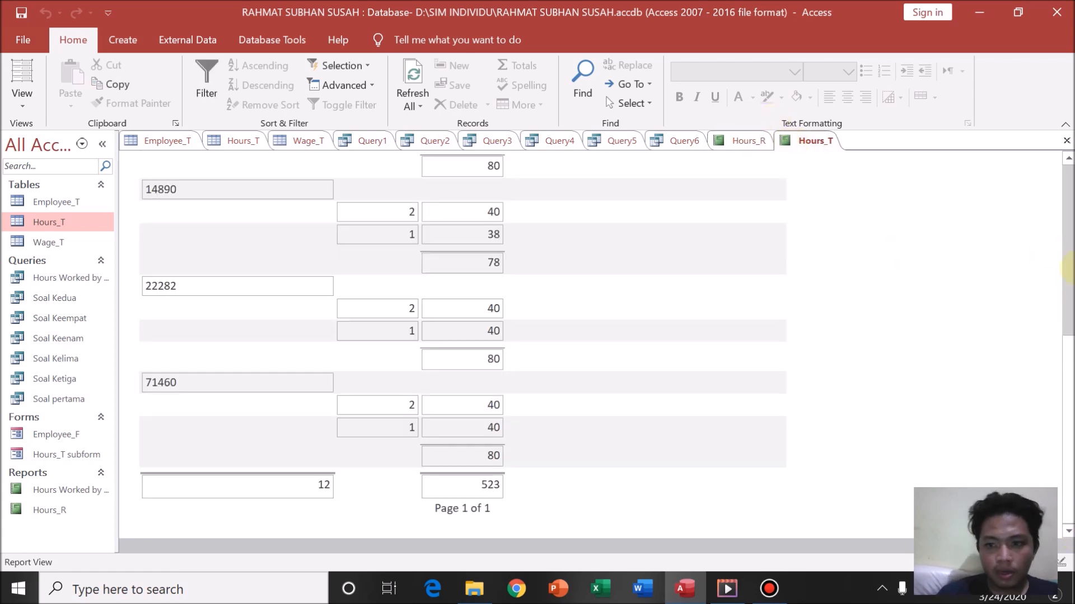
{"action": "left_click_drag", "start_coordinate": [1068, 285], "coordinate": [1067, 217]}
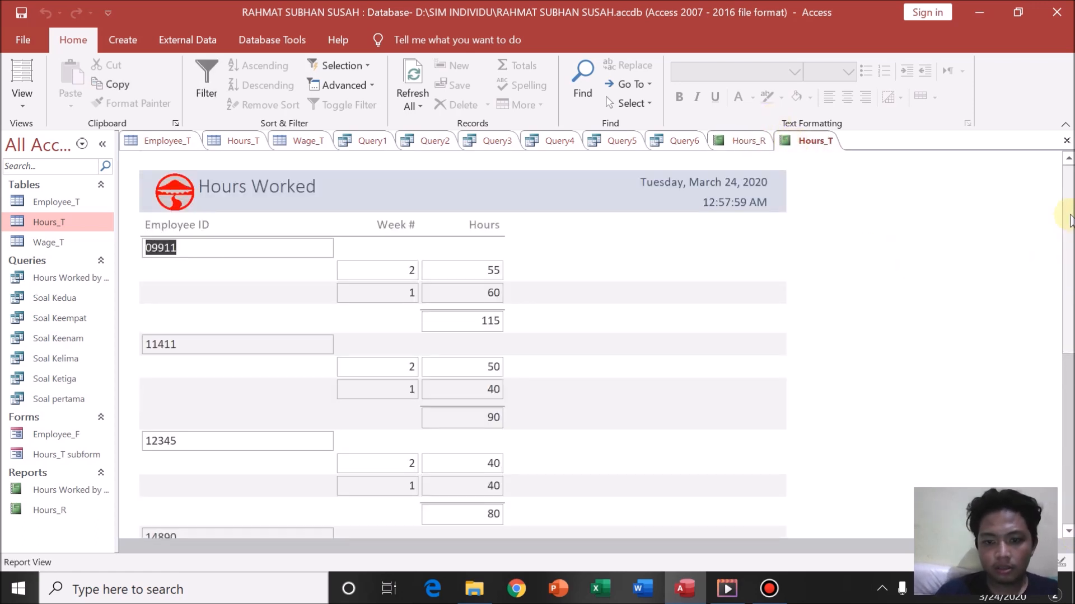
- Save the Hours_T report under the name Hours_R2
{"action": "key", "text": "ctrl+s"}
{"action": "left_click", "coordinate": [540, 206]}
{"action": "key", "text": "BackSpace"}
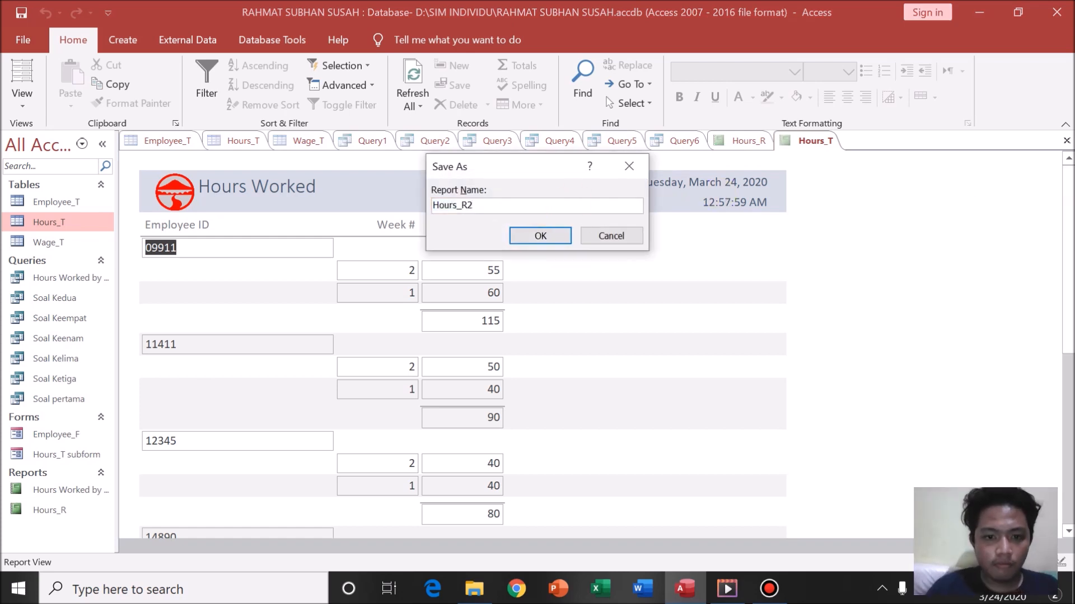
{"action": "left_click", "coordinate": [511, 242]}
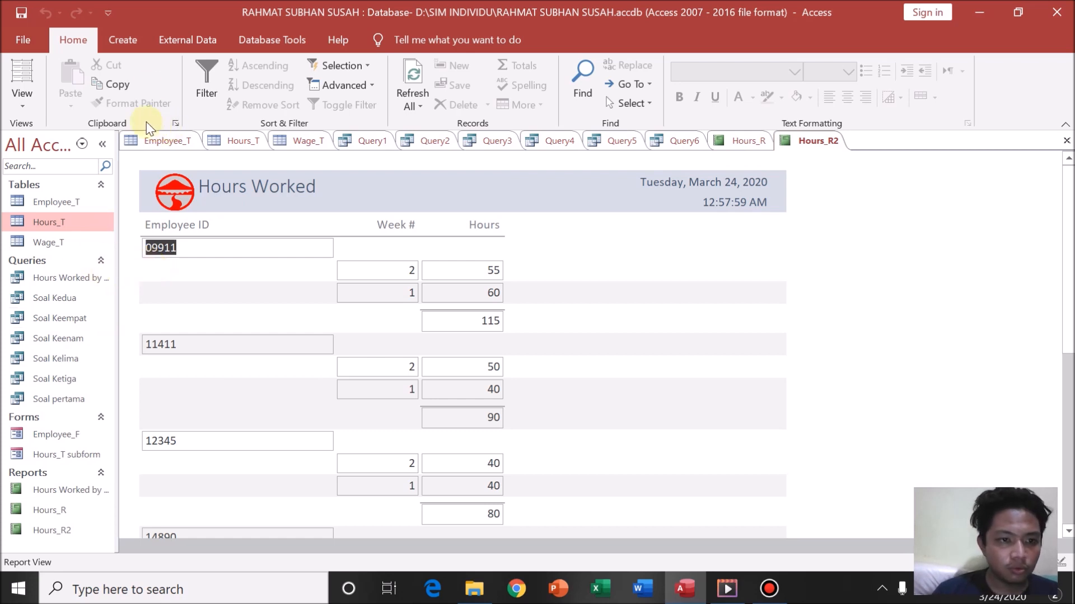
- Create a new query in Design View and add the Employee_T and Hours_T tables to it
{"action": "left_click", "coordinate": [134, 38]}
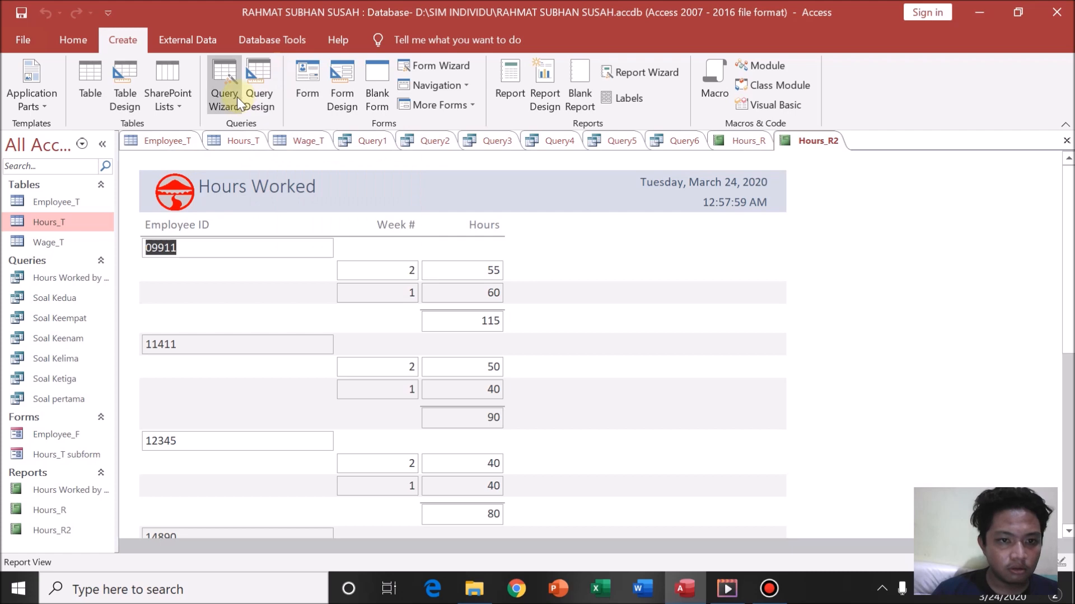
{"action": "left_click", "coordinate": [267, 99]}
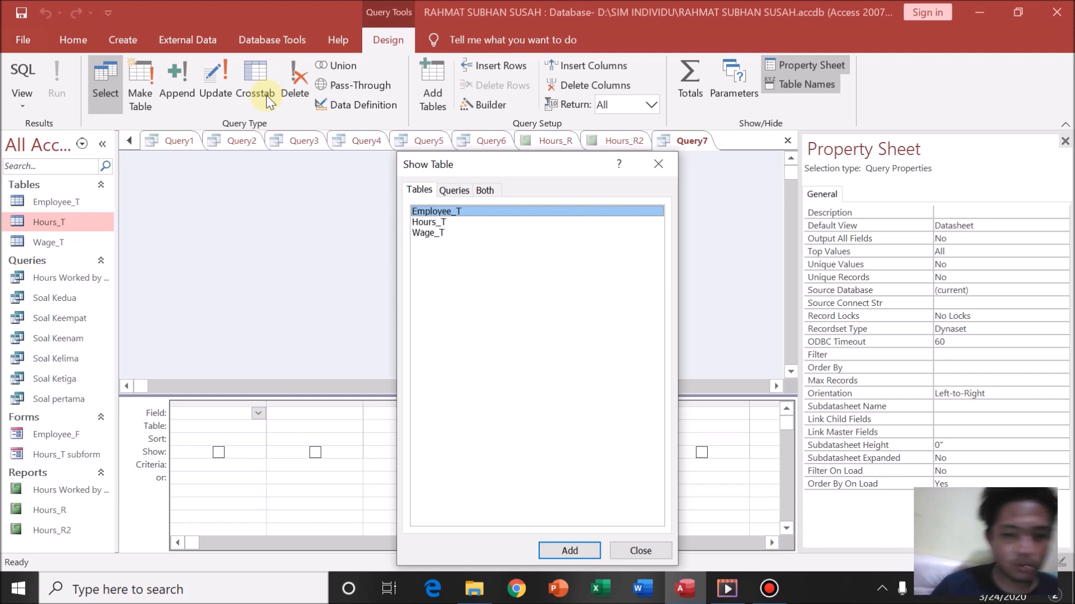
{"action": "key", "text": "shift+Down"}
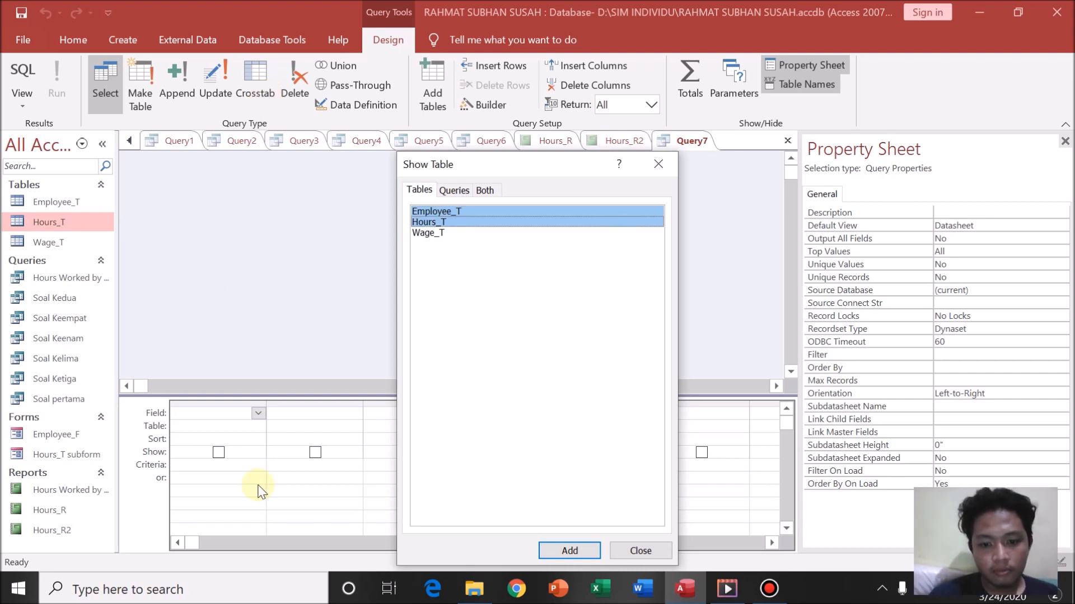
{"action": "left_click", "coordinate": [570, 551]}
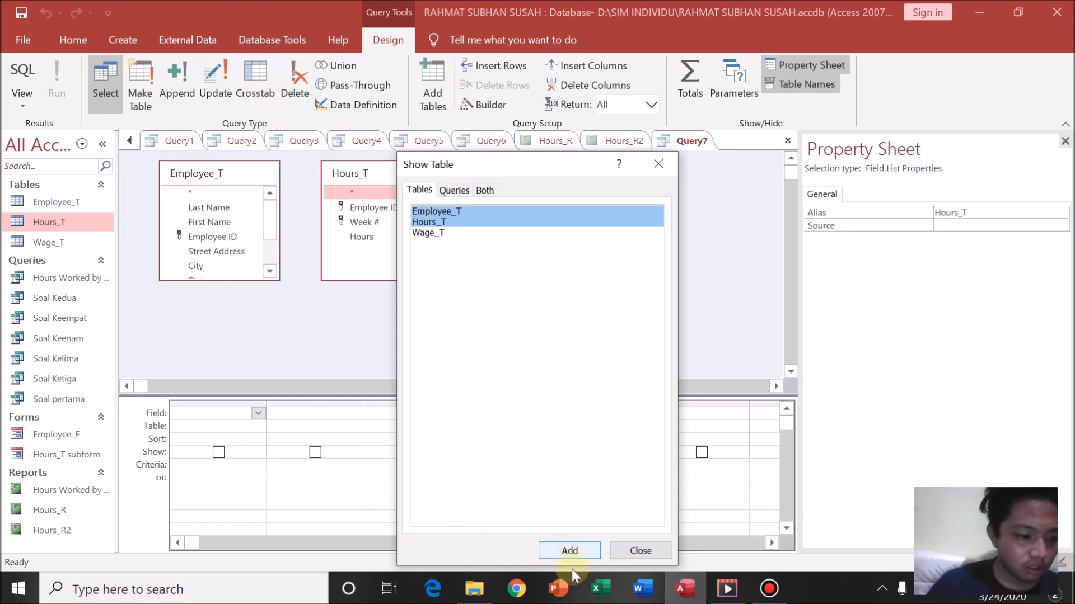
{"action": "left_click", "coordinate": [569, 550]}
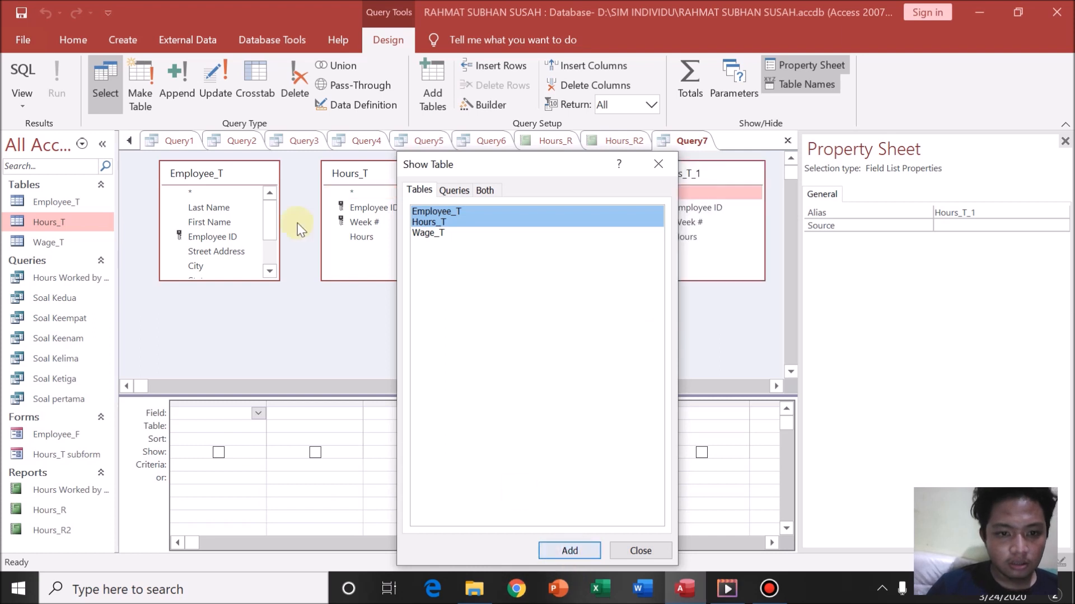
{"action": "left_click", "coordinate": [659, 165]}
- Remove the duplicate tables Employee_T_1 and Hours_T_1, and join Employee_T to Hours_T on Employee ID
{"action": "right_click", "coordinate": [531, 176]}
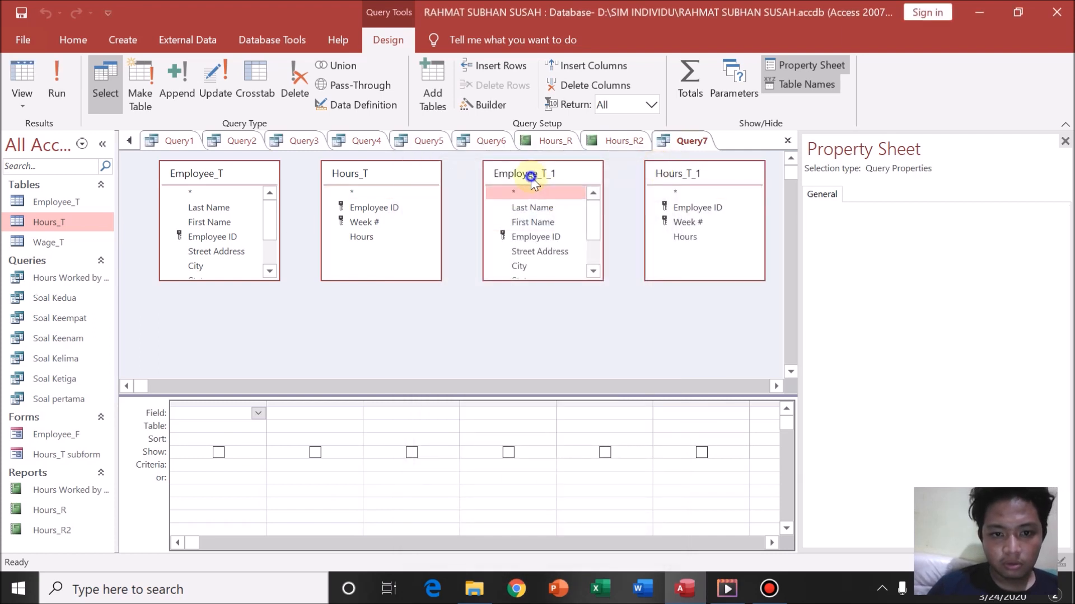
{"action": "left_click", "coordinate": [556, 189]}
{"action": "right_click", "coordinate": [665, 176]}
{"action": "left_click", "coordinate": [674, 186]}
{"action": "left_click_drag", "start_coordinate": [230, 237], "coordinate": [353, 210]}
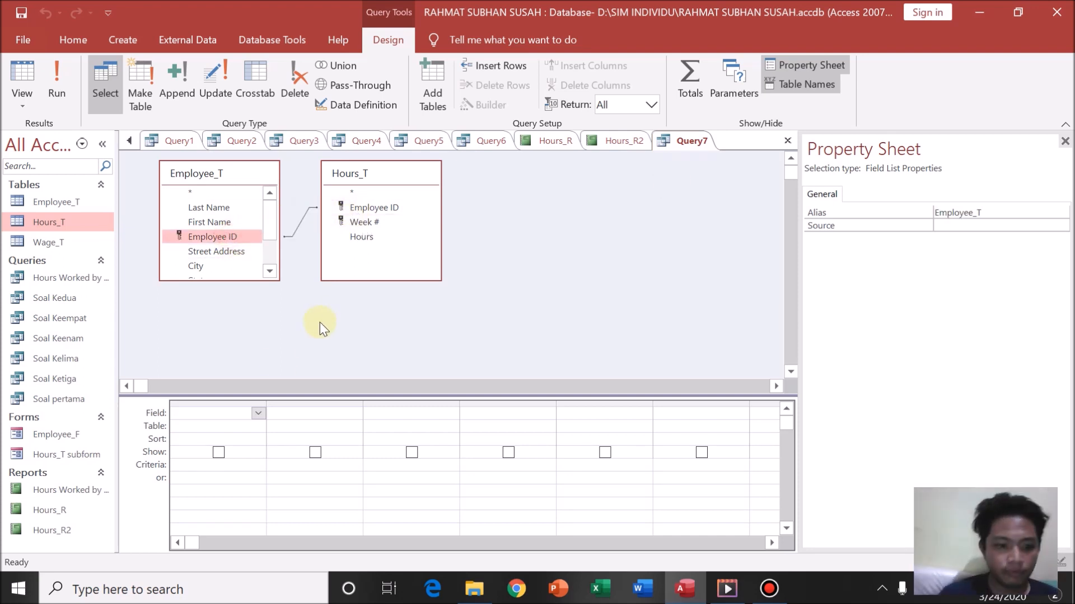
- Add the Last Name and First Name fields from Employee_T as the query's first two columns
{"action": "left_click", "coordinate": [258, 413]}
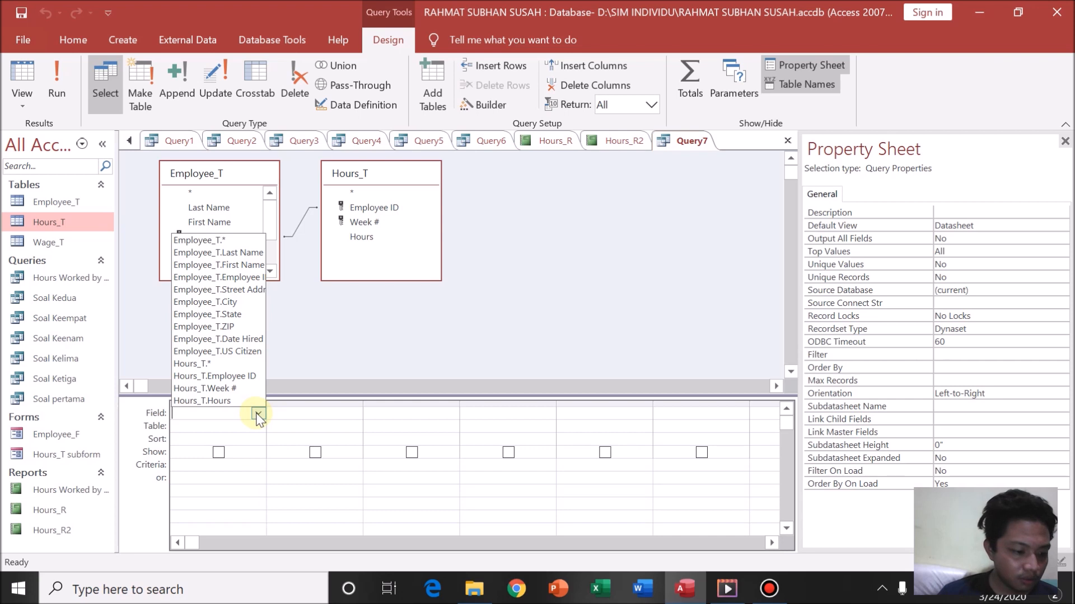
{"action": "left_click", "coordinate": [256, 254]}
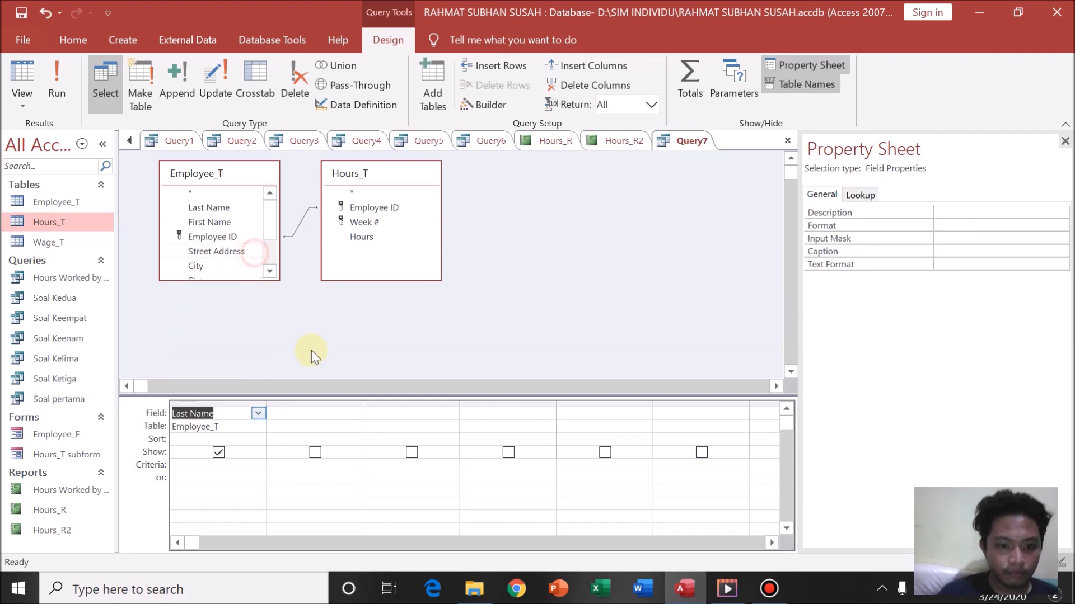
{"action": "left_click", "coordinate": [313, 412]}
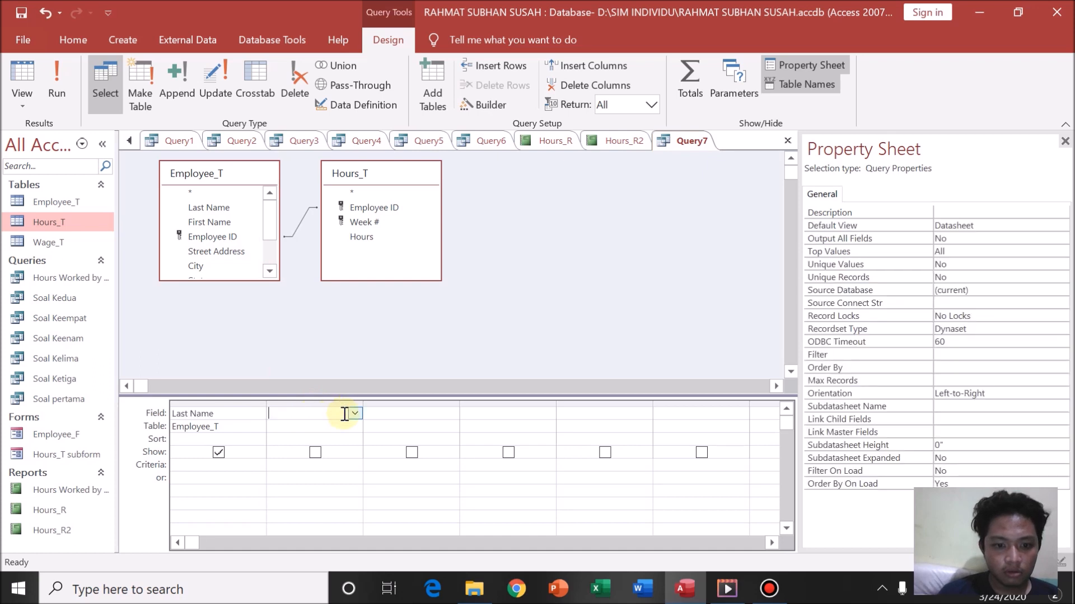
{"action": "left_click", "coordinate": [357, 425]}
{"action": "left_click", "coordinate": [357, 413]}
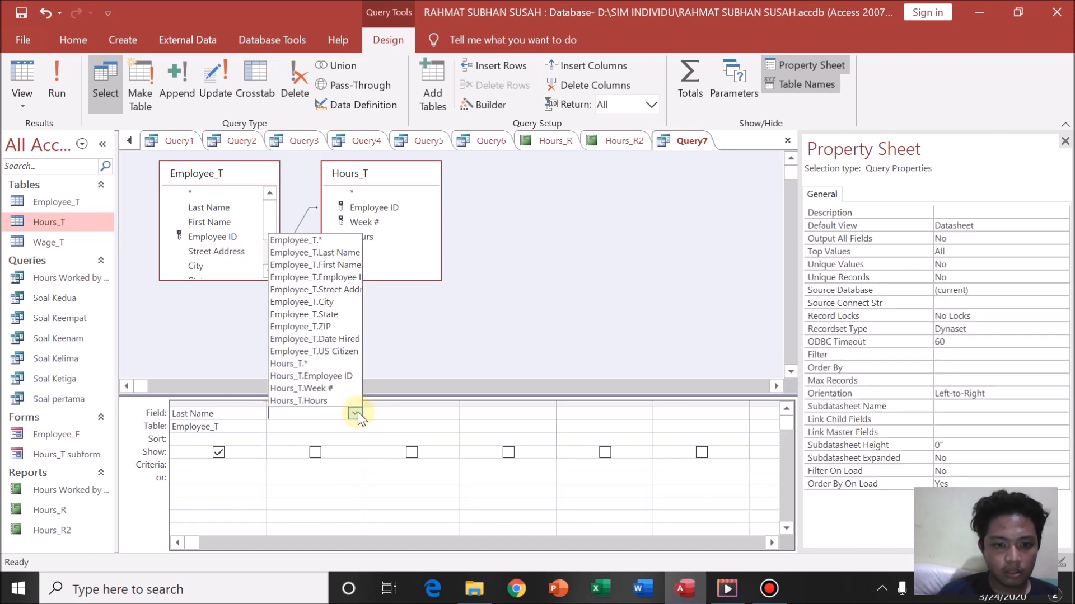
{"action": "left_click", "coordinate": [323, 263]}
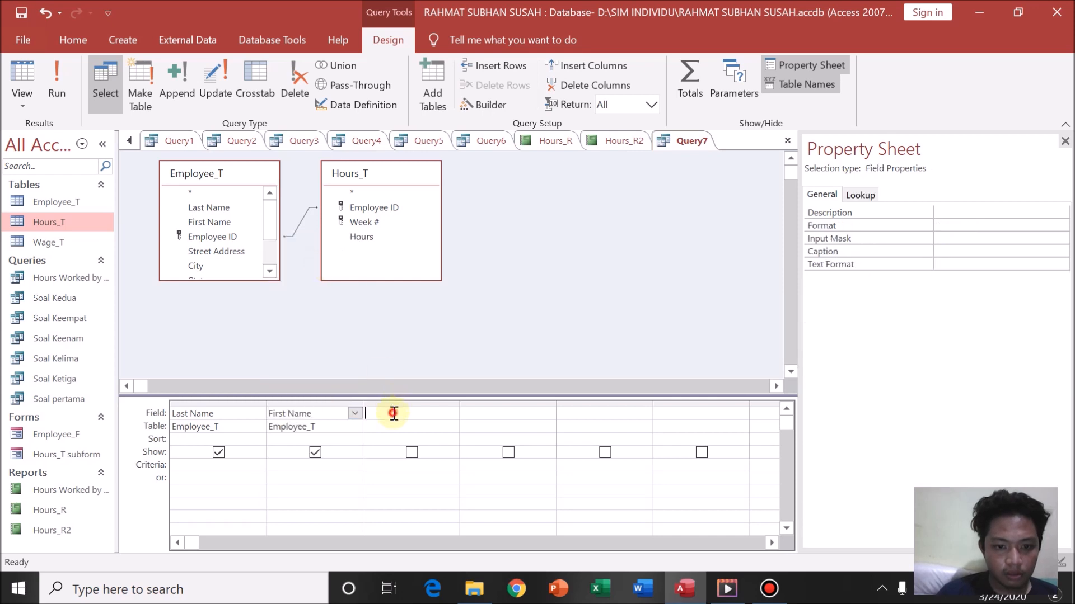
- Add the Week # and Hours fields from Hours_T as the query's third and fourth columns
{"action": "left_click", "coordinate": [396, 413]}
{"action": "left_click", "coordinate": [452, 414]}
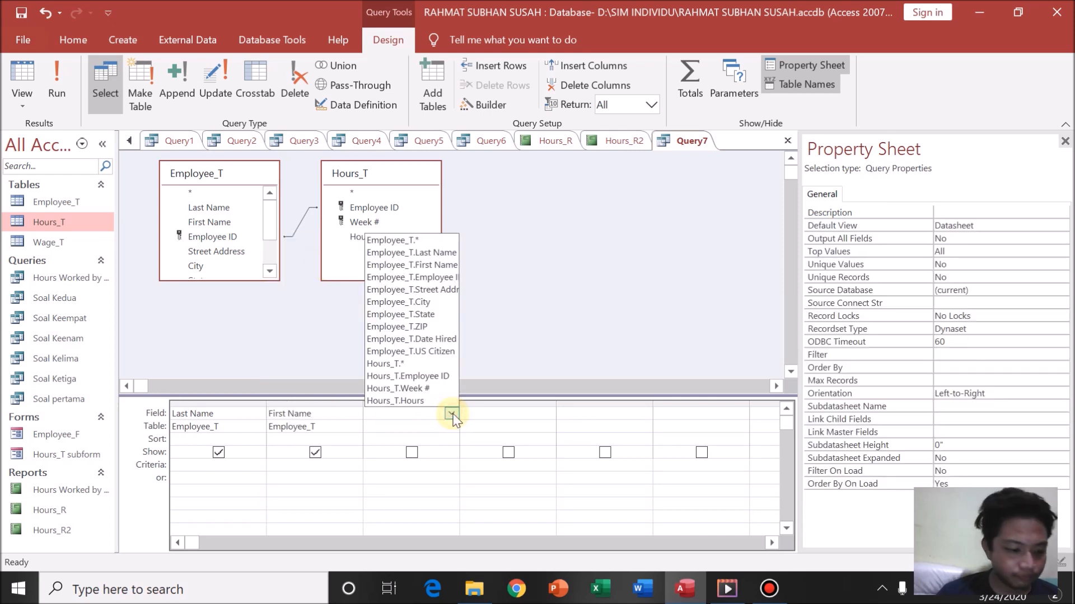
{"action": "left_click", "coordinate": [411, 387]}
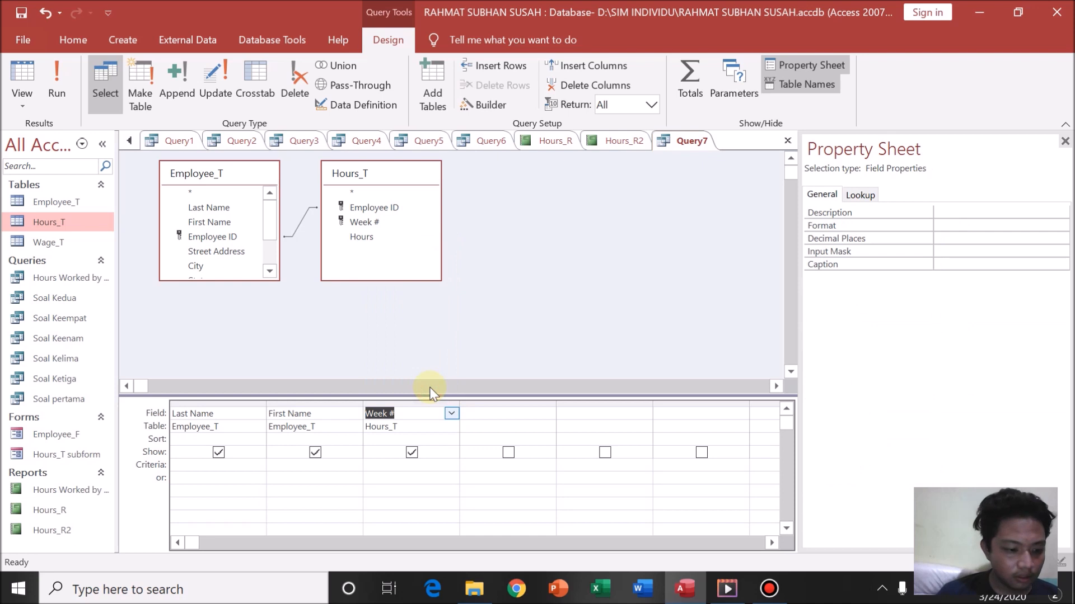
{"action": "left_click", "coordinate": [519, 412]}
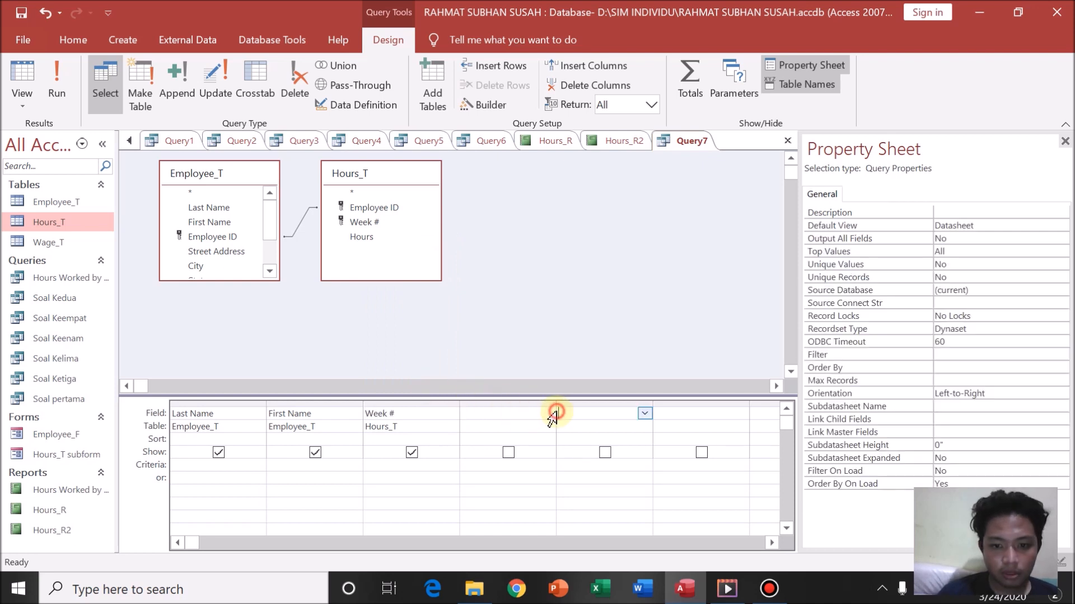
{"action": "left_click", "coordinate": [543, 416]}
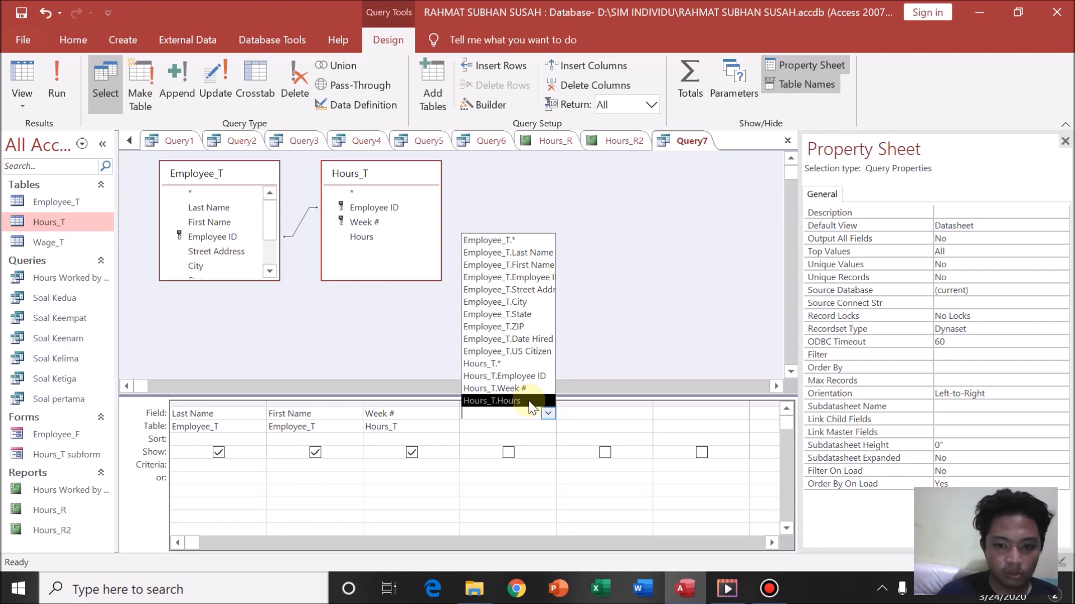
{"action": "left_click", "coordinate": [529, 400]}
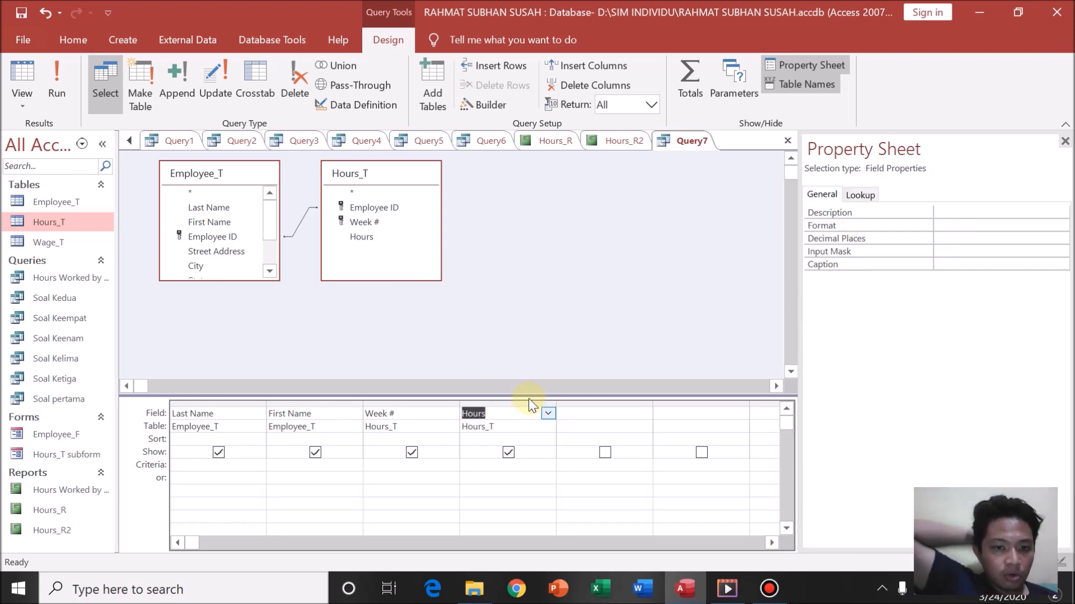
- Run the query and examine the employee names, weeks and hours in its datasheet
{"action": "left_click", "coordinate": [65, 79]}
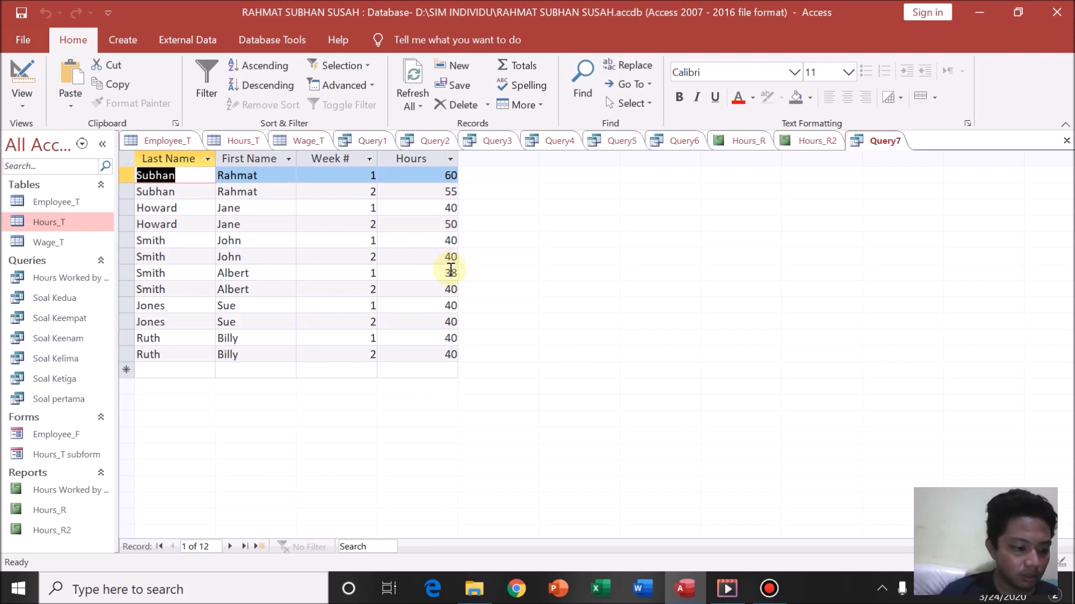
{"action": "left_click", "coordinate": [217, 175]}
{"action": "left_click", "coordinate": [246, 192]}
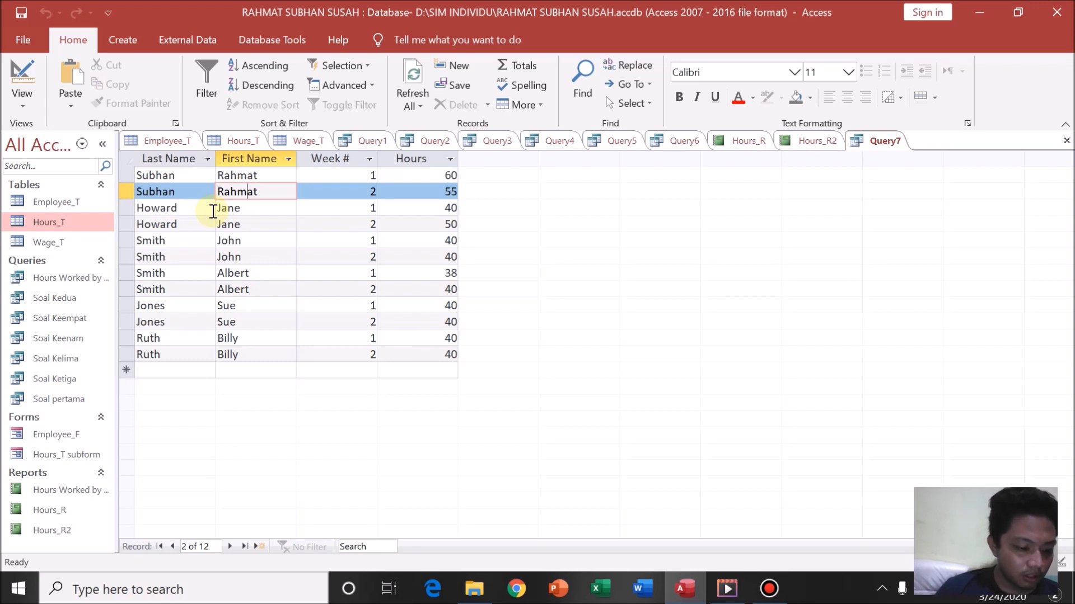
- Create a report from the employee hours query, saving the query as Hours Worked by Name 2
{"action": "left_click", "coordinate": [123, 38]}
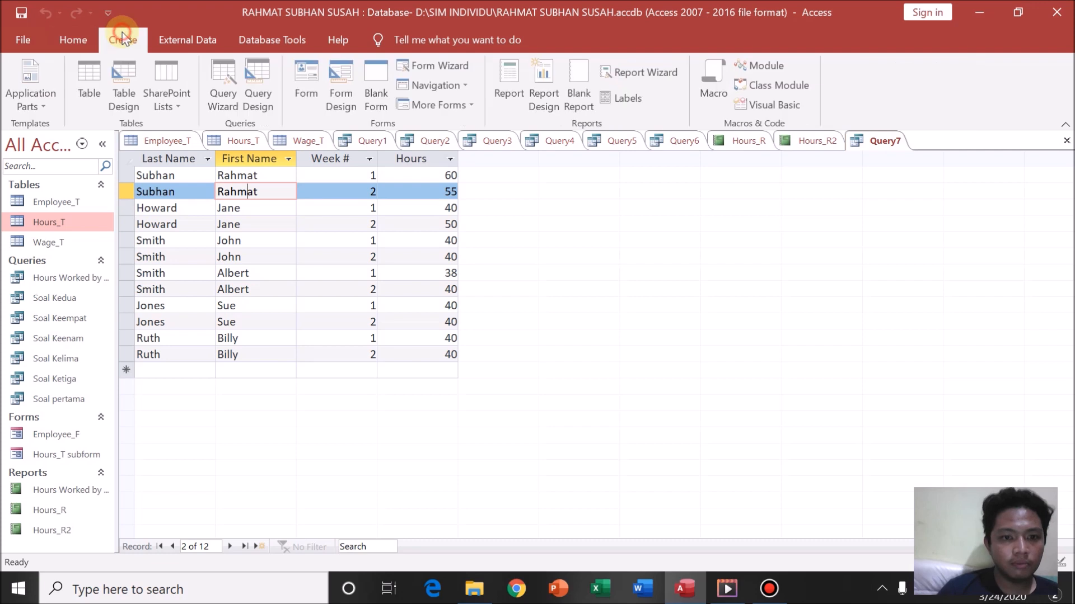
{"action": "left_click", "coordinate": [522, 76]}
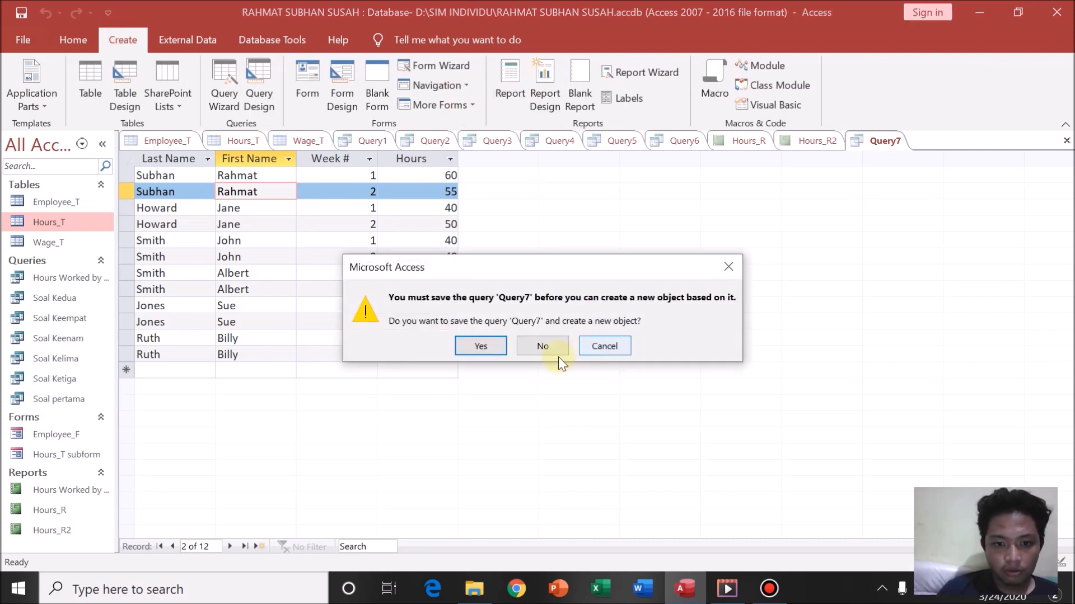
{"action": "left_click", "coordinate": [496, 346]}
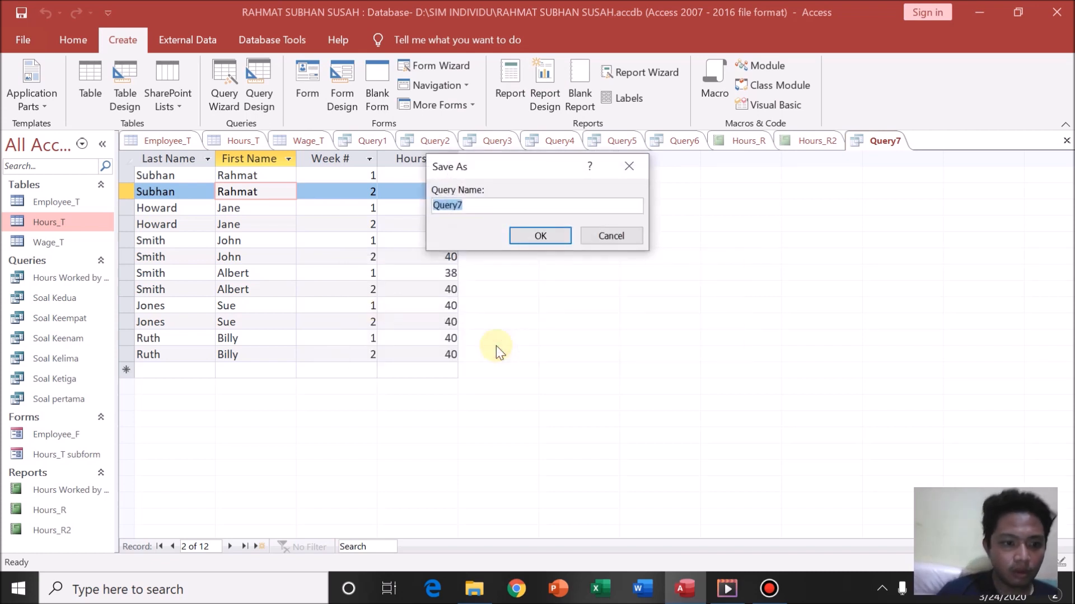
{"action": "key", "text": "BackSpace"}
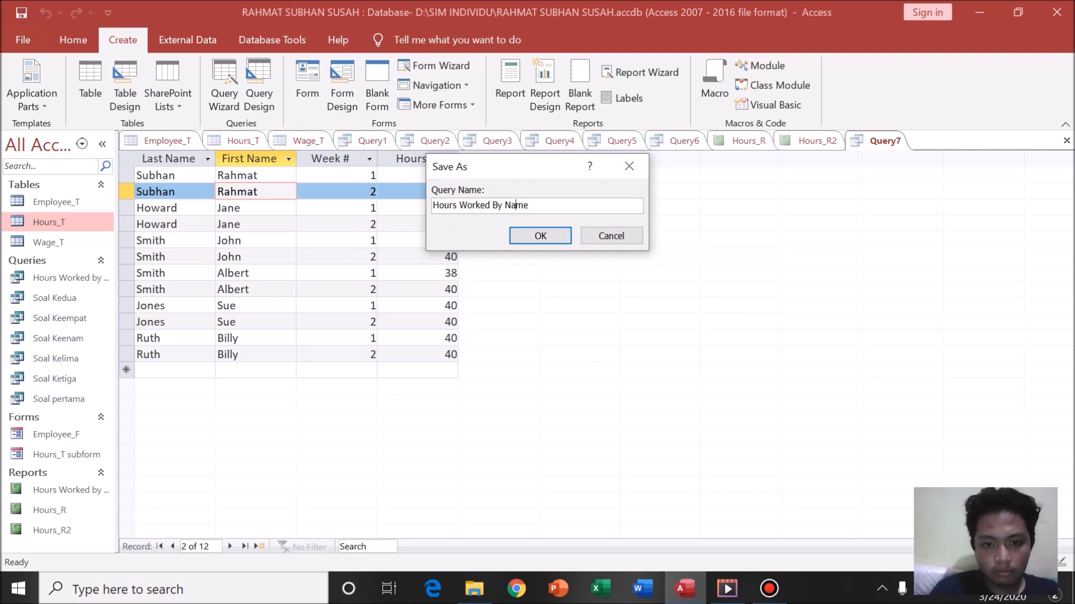
{"action": "key", "text": "BackSpace"}
{"action": "type", "text": "b"}
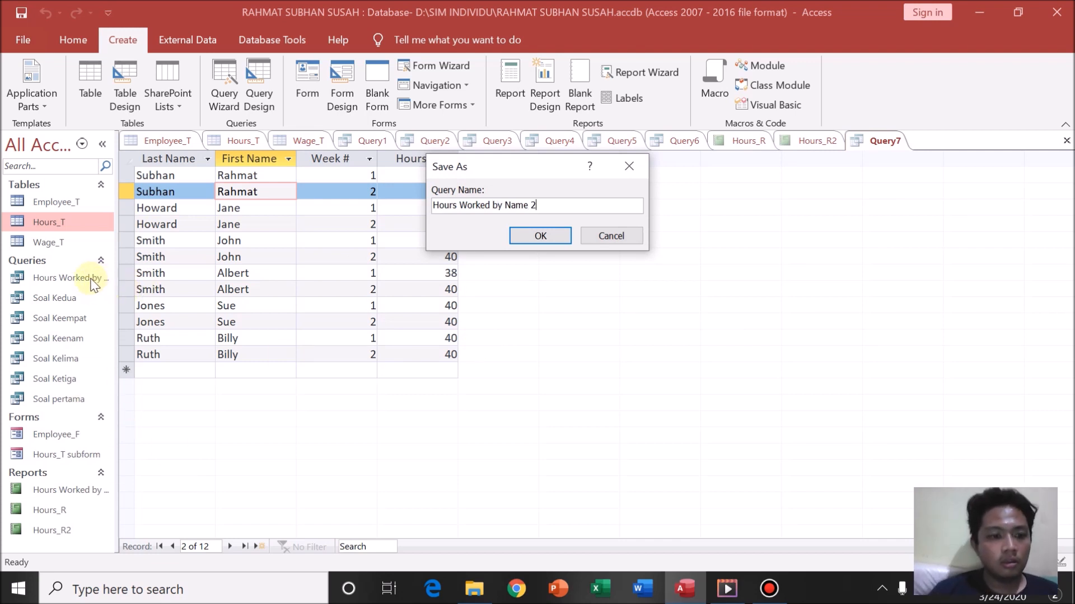
{"action": "left_click", "coordinate": [540, 236]}
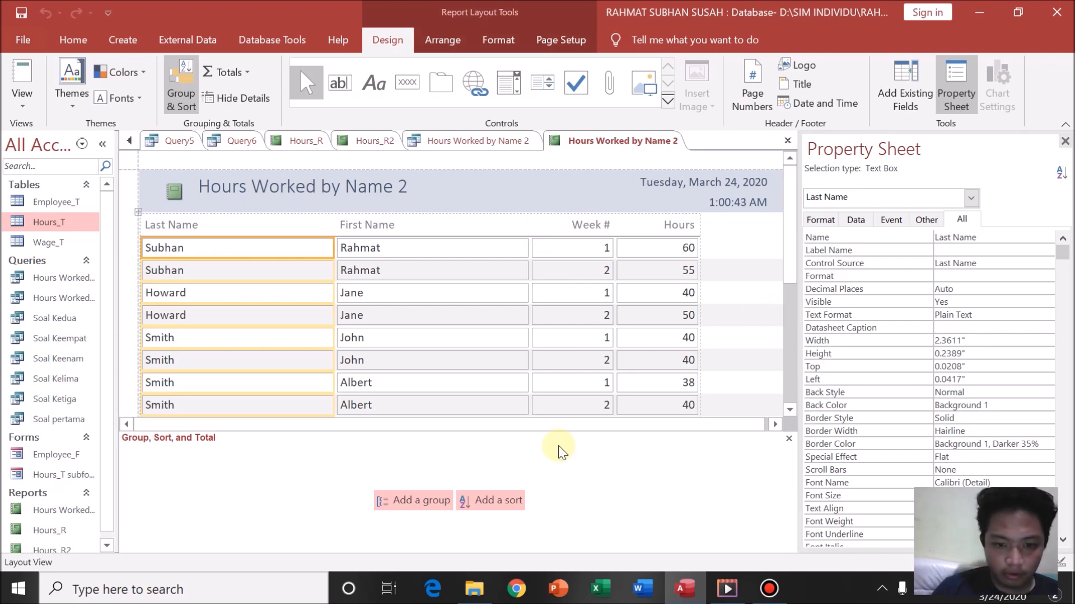
- Group the report on Last Name and move the First Name field into the group header row beside it
{"action": "left_click", "coordinate": [430, 500]}
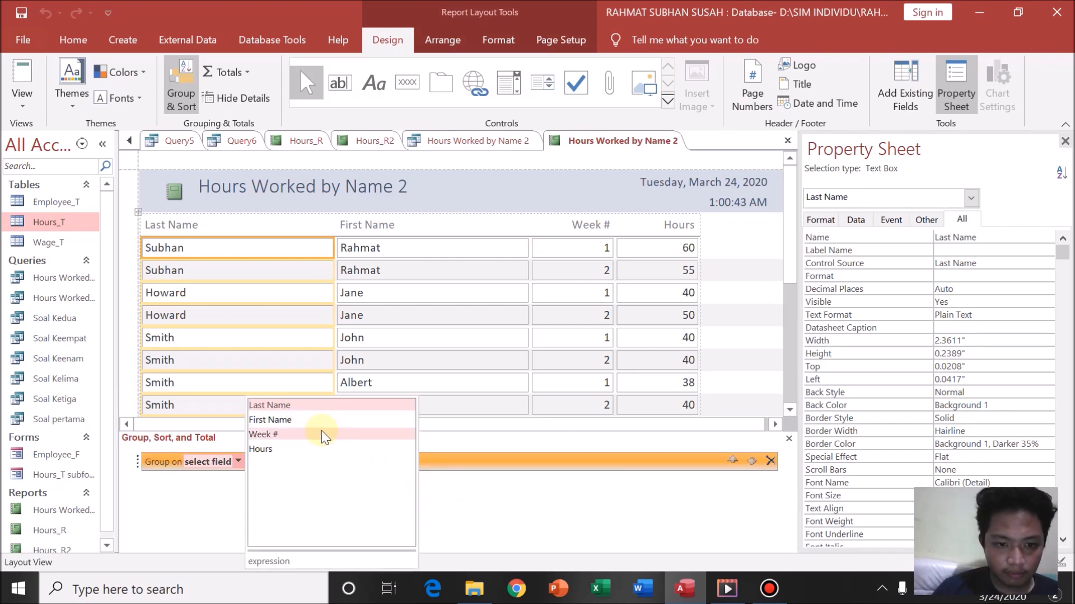
{"action": "left_click", "coordinate": [302, 409]}
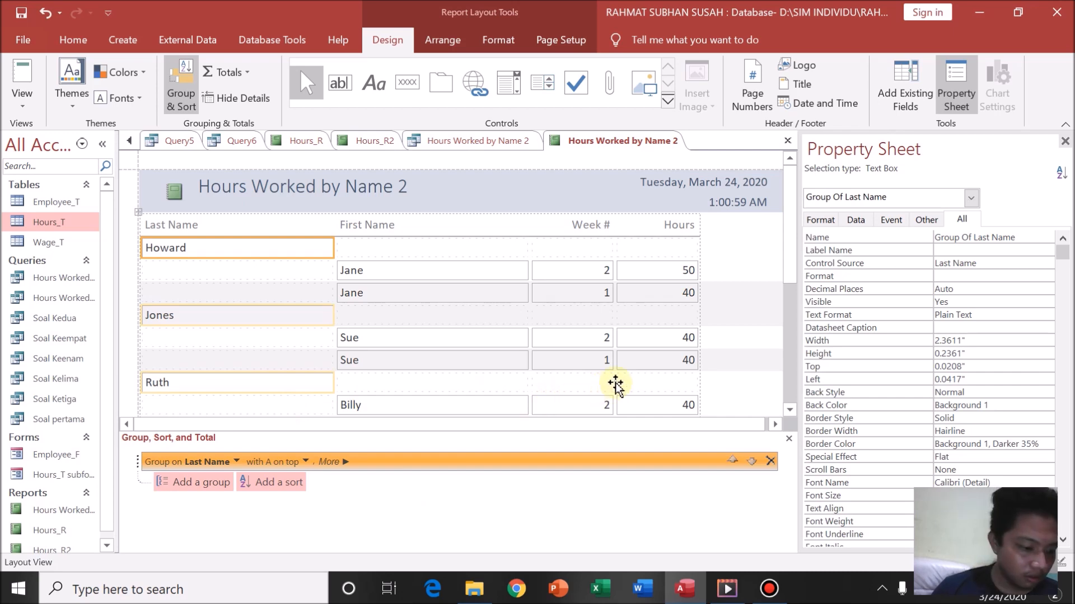
{"action": "left_click", "coordinate": [456, 273]}
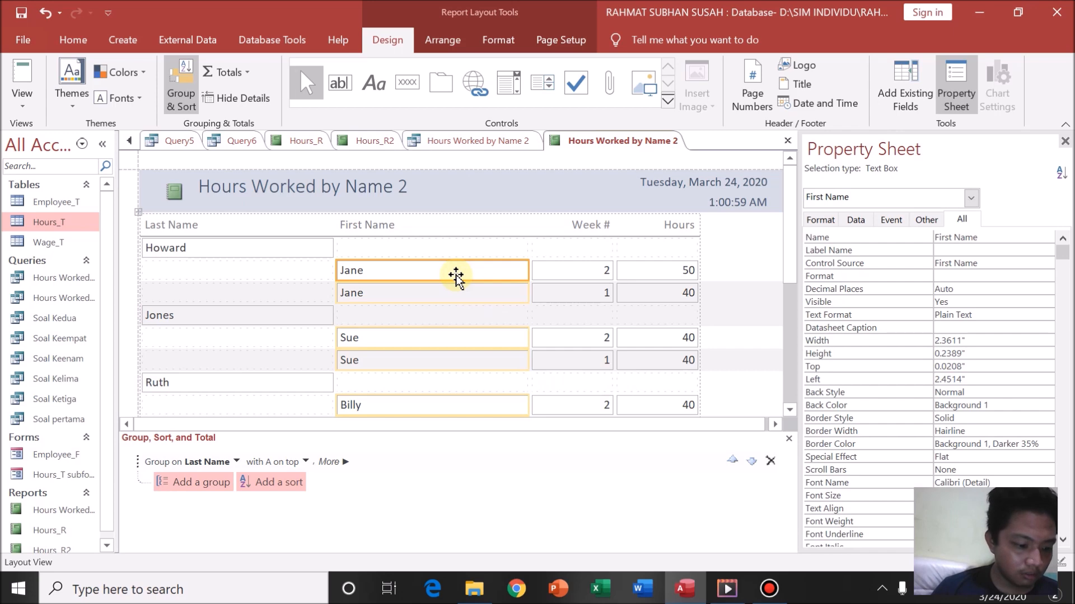
{"action": "left_click_drag", "start_coordinate": [456, 274], "coordinate": [452, 247]}
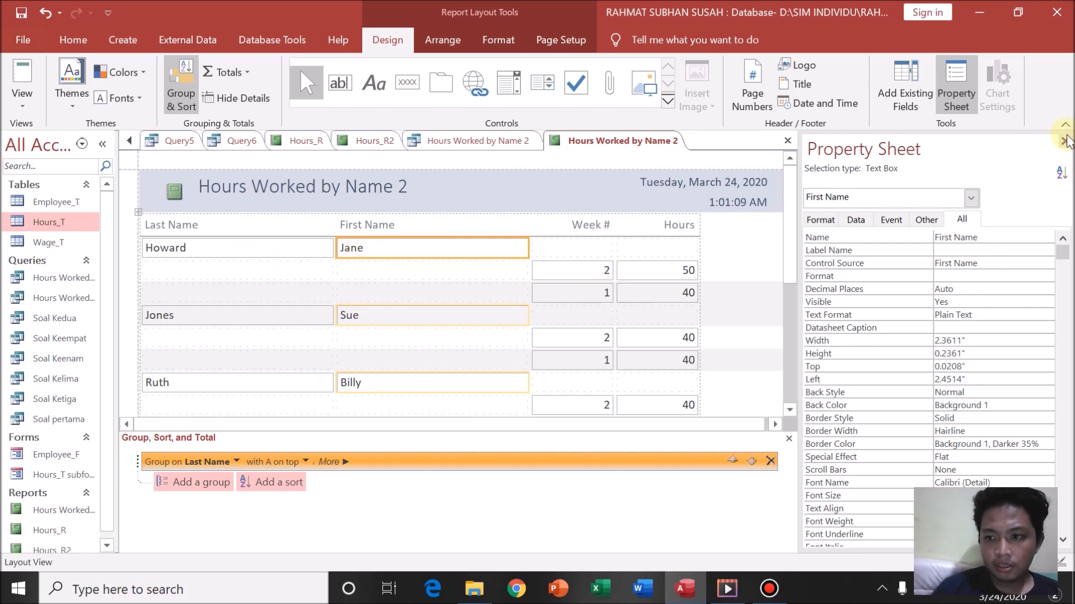
{"action": "left_click", "coordinate": [1065, 141]}
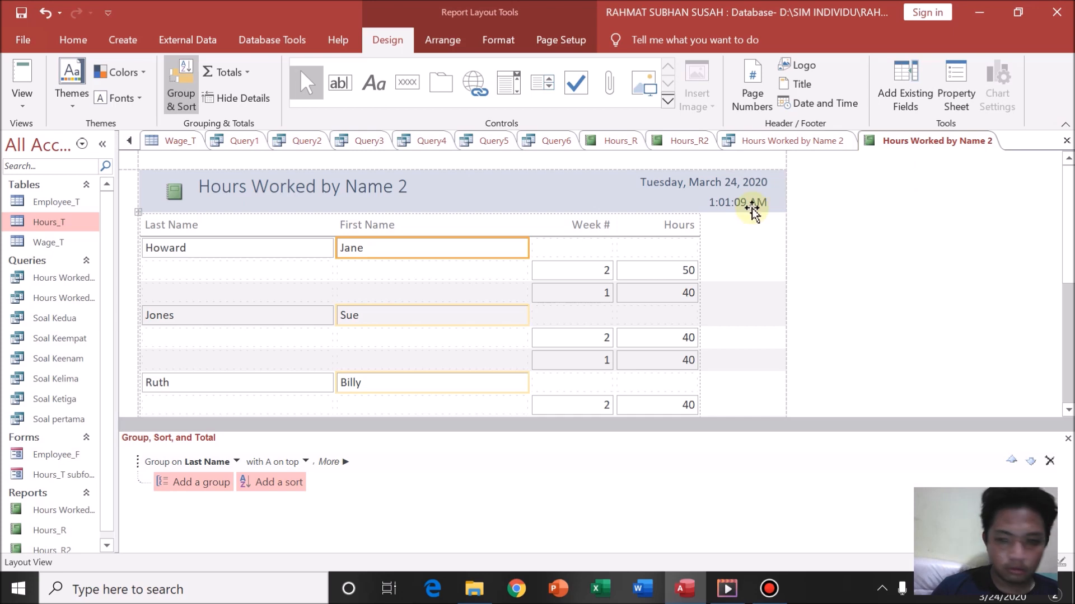
- Add a Sum total for the Hours column and make the group subtotal box taller to fit its number
{"action": "left_click_drag", "start_coordinate": [1068, 242], "coordinate": [1068, 282]}
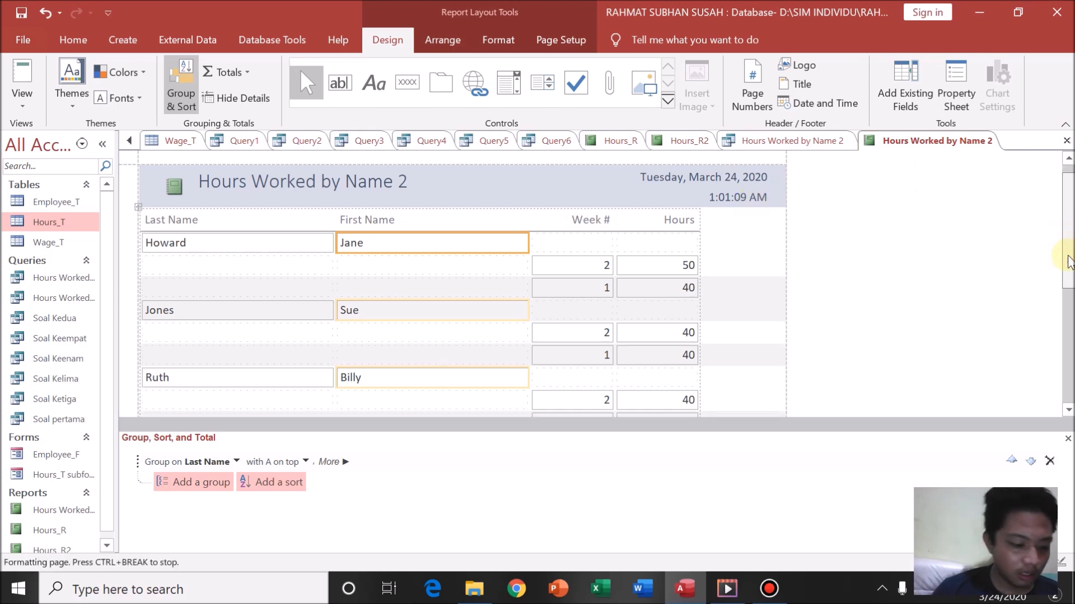
{"action": "left_click_drag", "start_coordinate": [1069, 278], "coordinate": [1058, 213]}
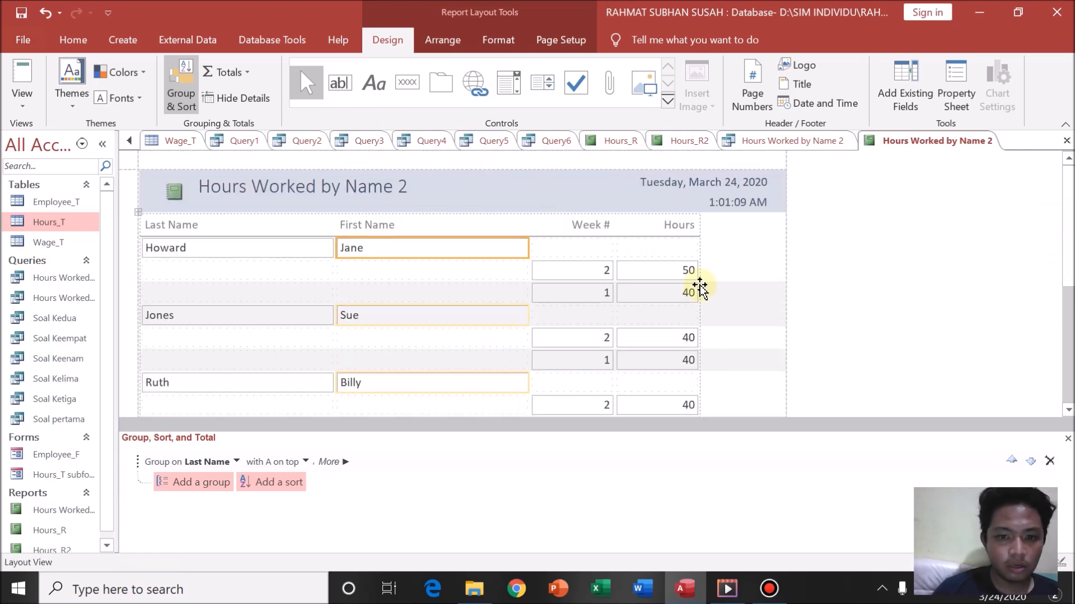
{"action": "left_click", "coordinate": [685, 271]}
{"action": "left_click", "coordinate": [245, 73]}
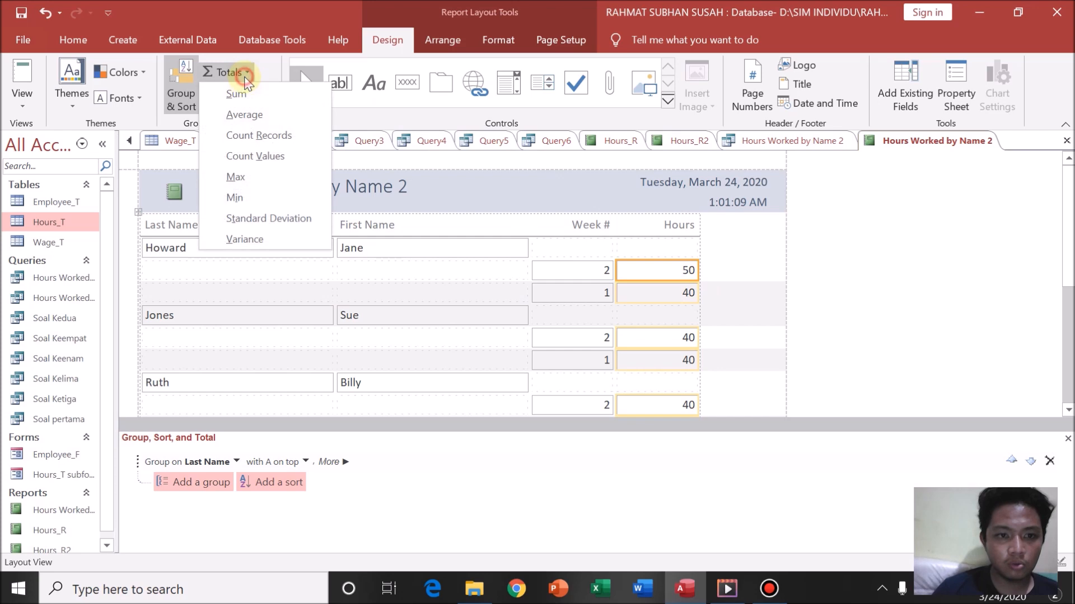
{"action": "left_click", "coordinate": [237, 93]}
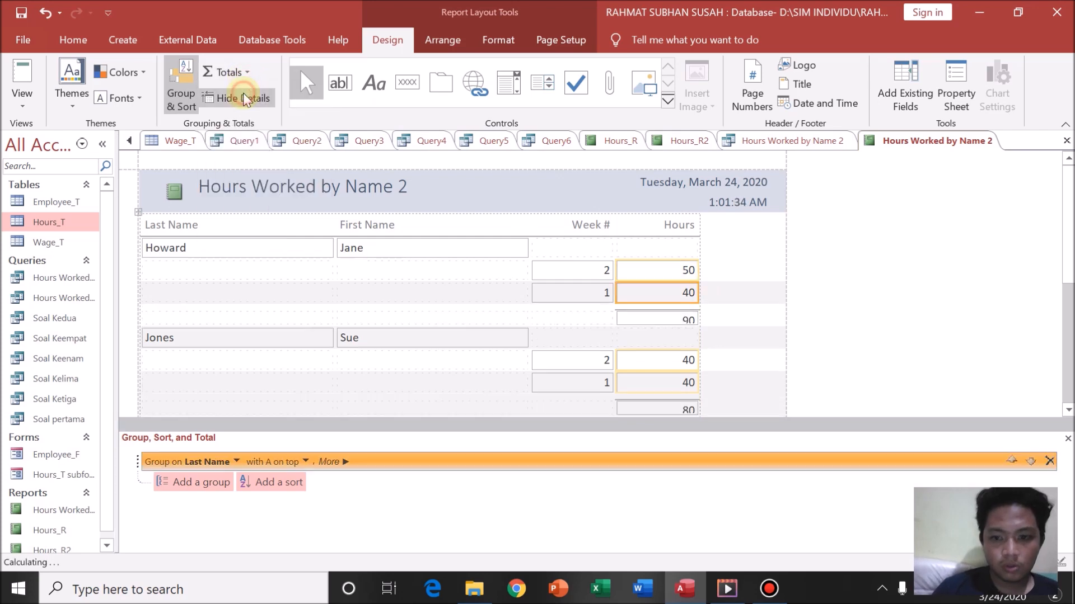
{"action": "left_click", "coordinate": [650, 321]}
{"action": "left_click_drag", "start_coordinate": [650, 322], "coordinate": [648, 333]}
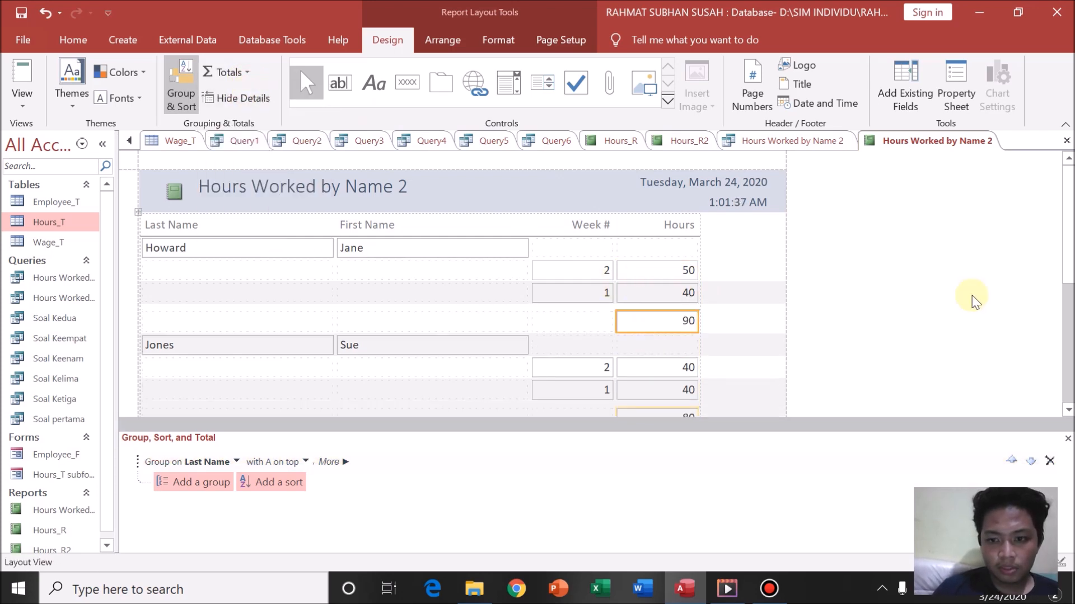
- Make the Hours grand total box at the report's end taller so its number fits
{"action": "left_click_drag", "start_coordinate": [1069, 266], "coordinate": [1064, 328]}
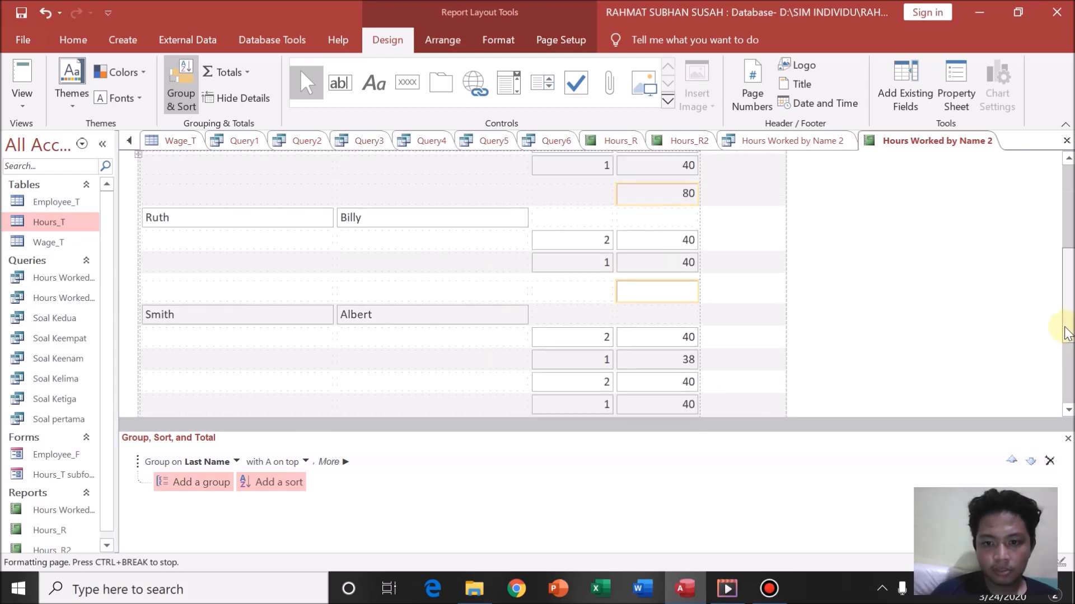
{"action": "left_click_drag", "start_coordinate": [1068, 325], "coordinate": [1069, 350]}
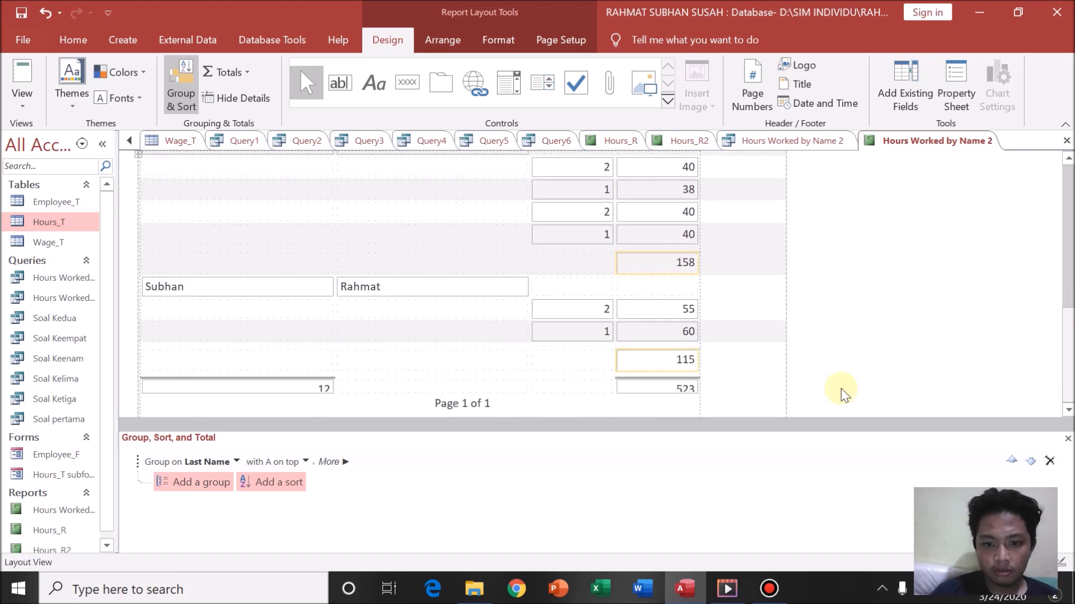
{"action": "left_click", "coordinate": [678, 390]}
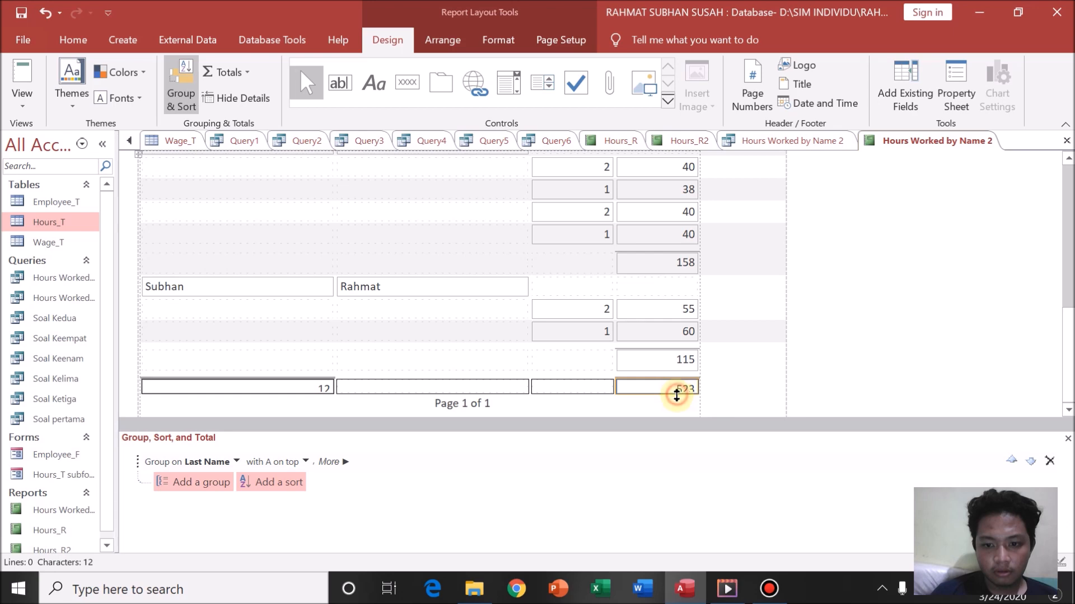
{"action": "scroll", "coordinate": [679, 401], "scroll_direction": "down", "scroll_amount": 3}
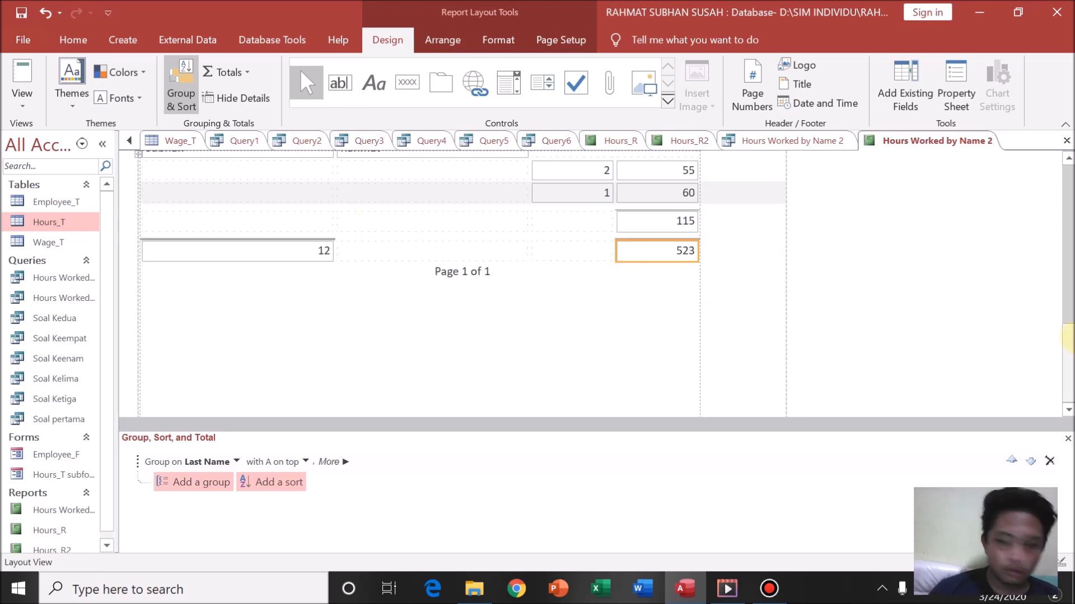
- Replace the icon in the report header with the logo GIF from the SIM INDIVIDU folder
{"action": "left_click_drag", "start_coordinate": [1069, 347], "coordinate": [1069, 189]}
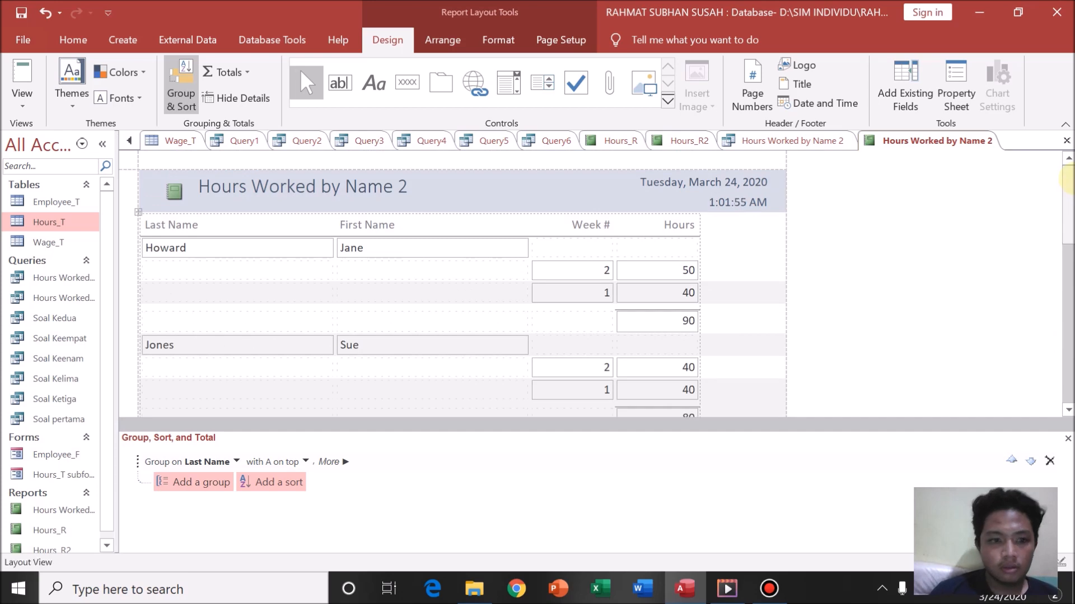
{"action": "left_click", "coordinate": [175, 191]}
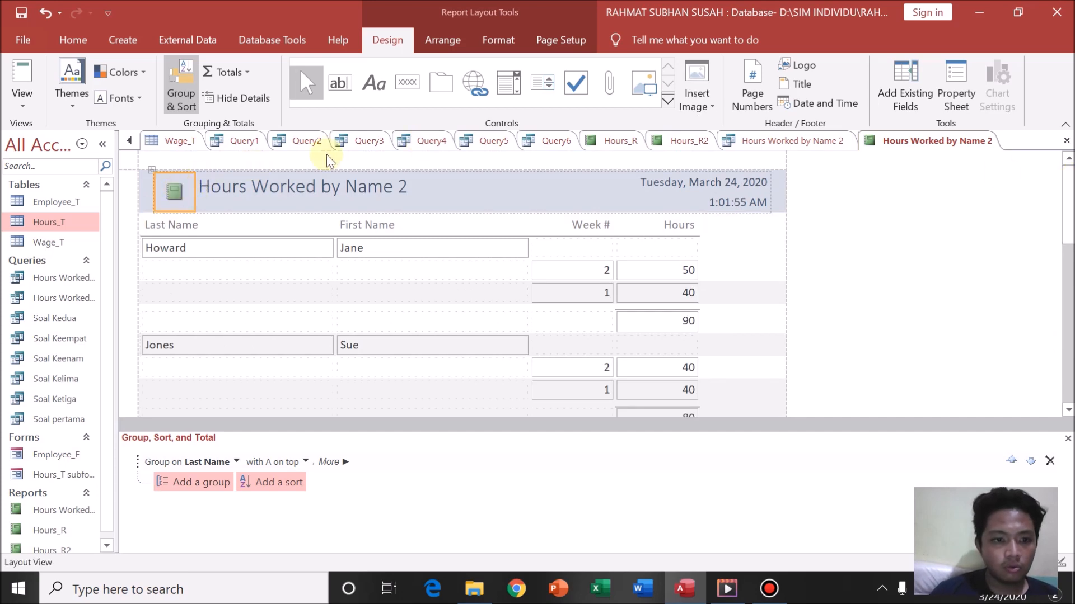
{"action": "left_click", "coordinate": [803, 66]}
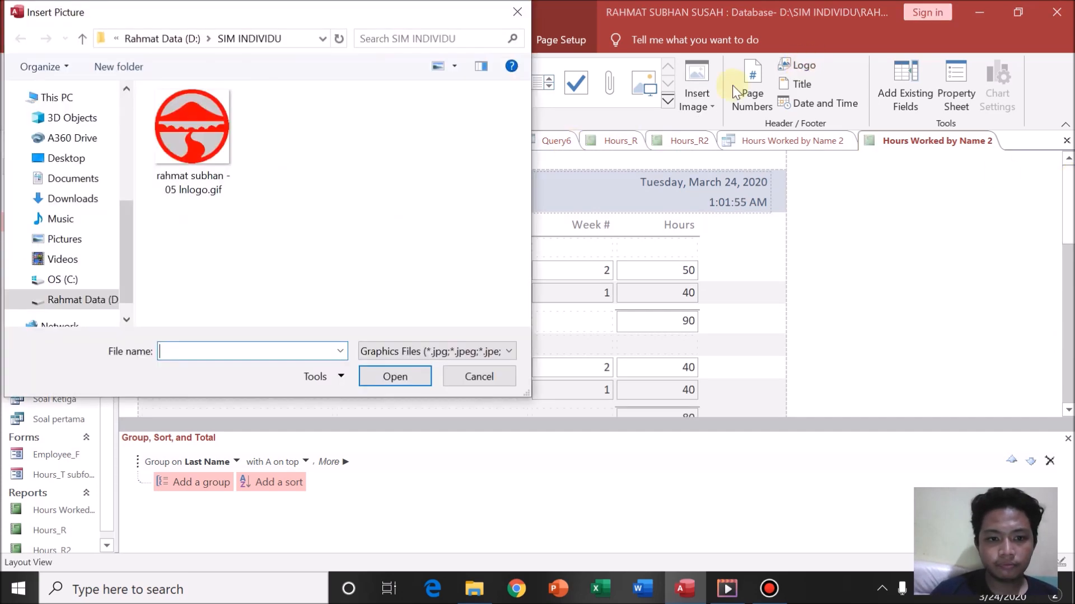
{"action": "left_click", "coordinate": [216, 134]}
{"action": "left_click", "coordinate": [377, 376]}
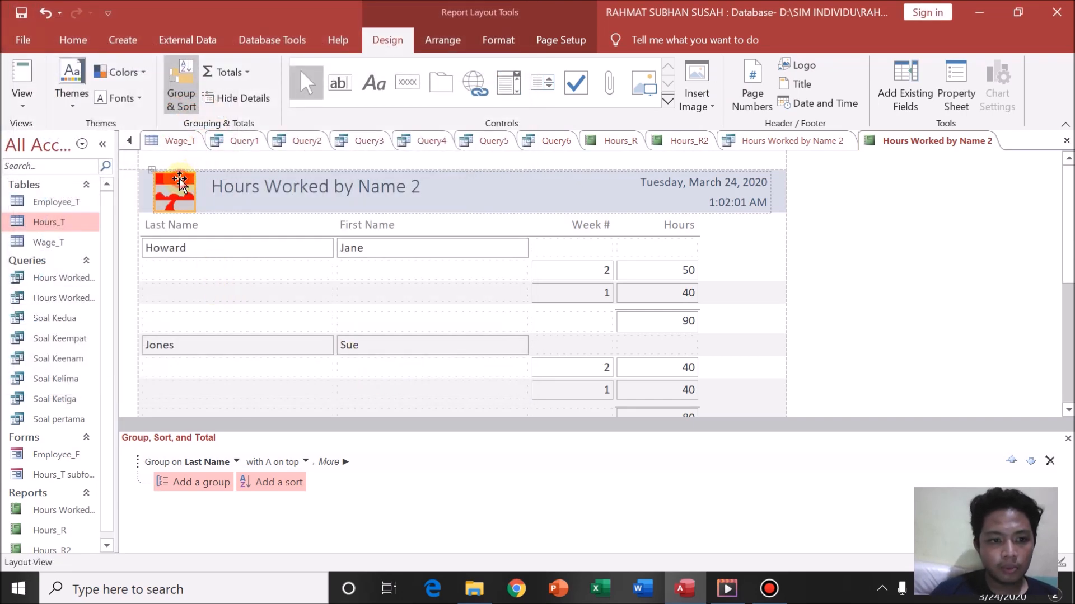
- Set the header logo's Size Mode to Stretch
{"action": "right_click", "coordinate": [179, 180]}
{"action": "left_click", "coordinate": [262, 559]}
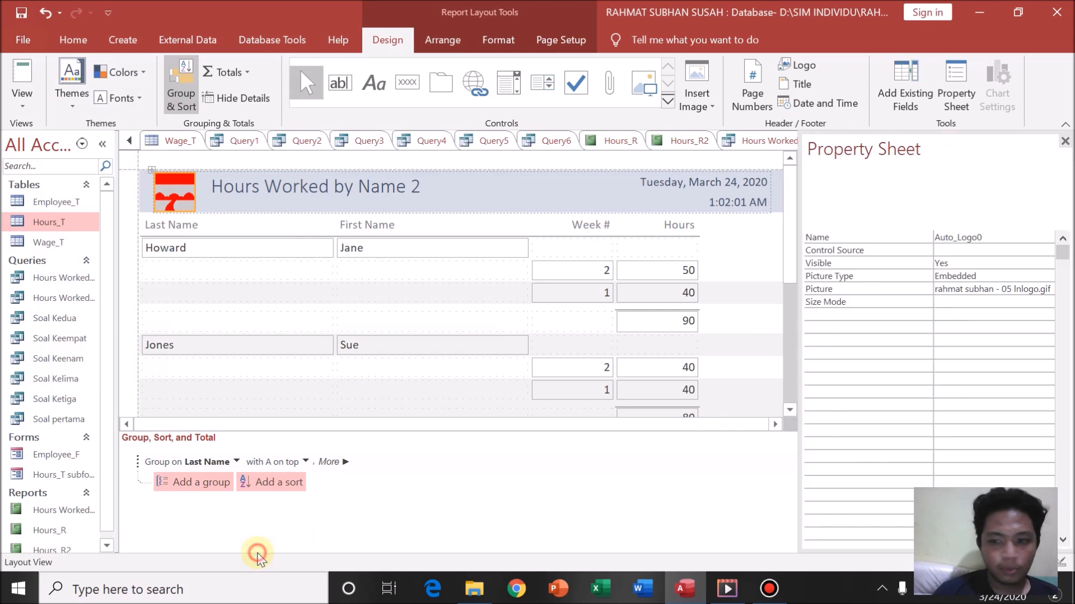
{"action": "left_click", "coordinate": [1046, 303]}
{"action": "left_click", "coordinate": [1046, 302]}
{"action": "left_click", "coordinate": [951, 327]}
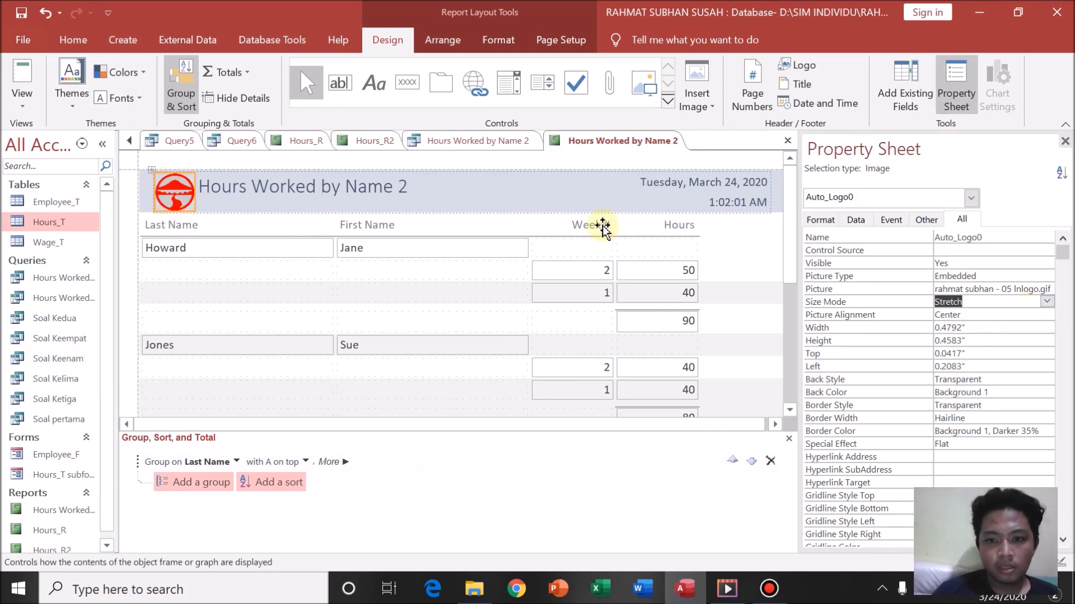
- Change the report's header title to Hours Worked by Name
{"action": "left_click", "coordinate": [430, 204]}
{"action": "left_click", "coordinate": [431, 202]}
{"action": "key", "text": "BackSpace"}
{"action": "key", "text": "BackSpace"}
{"action": "left_click", "coordinate": [602, 162]}
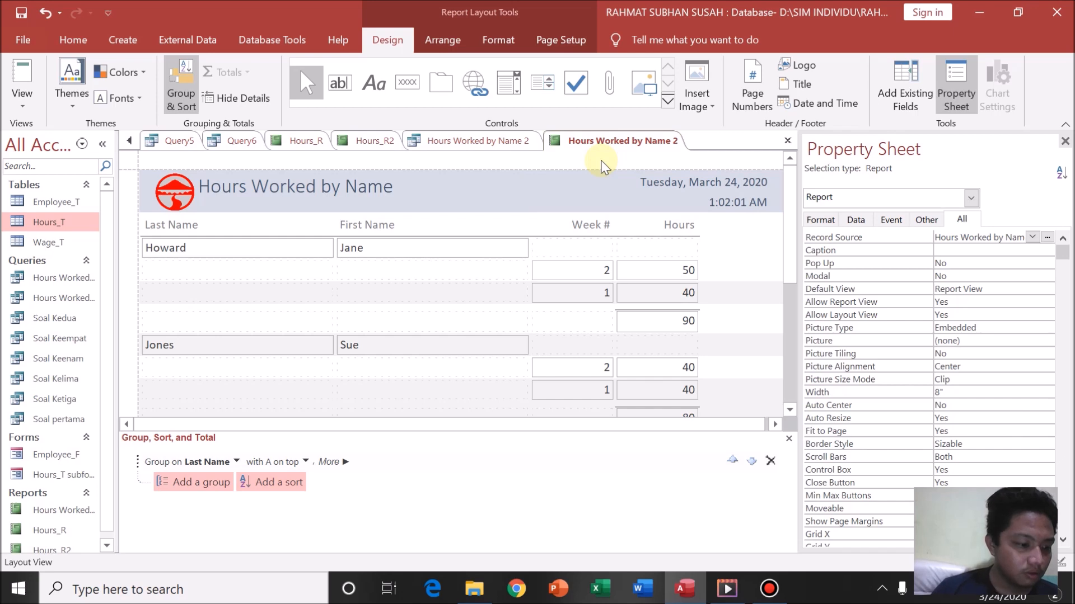
- Show the report in Print Preview and examine its header and grouped hours
{"action": "left_click", "coordinate": [22, 95]}
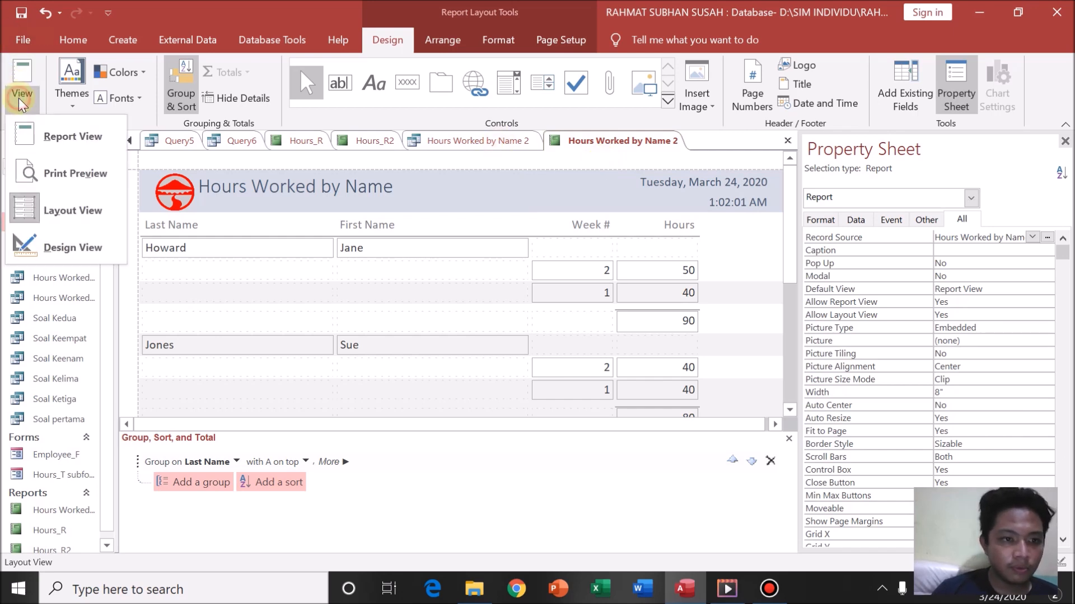
{"action": "left_click", "coordinate": [56, 169]}
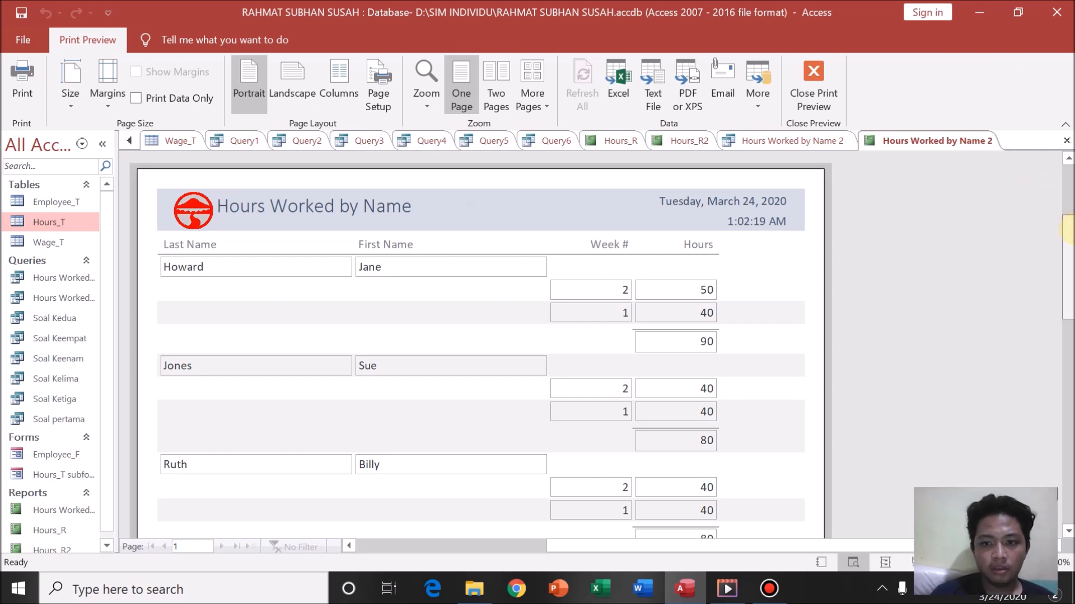
{"action": "left_click_drag", "start_coordinate": [1071, 229], "coordinate": [1071, 221]}
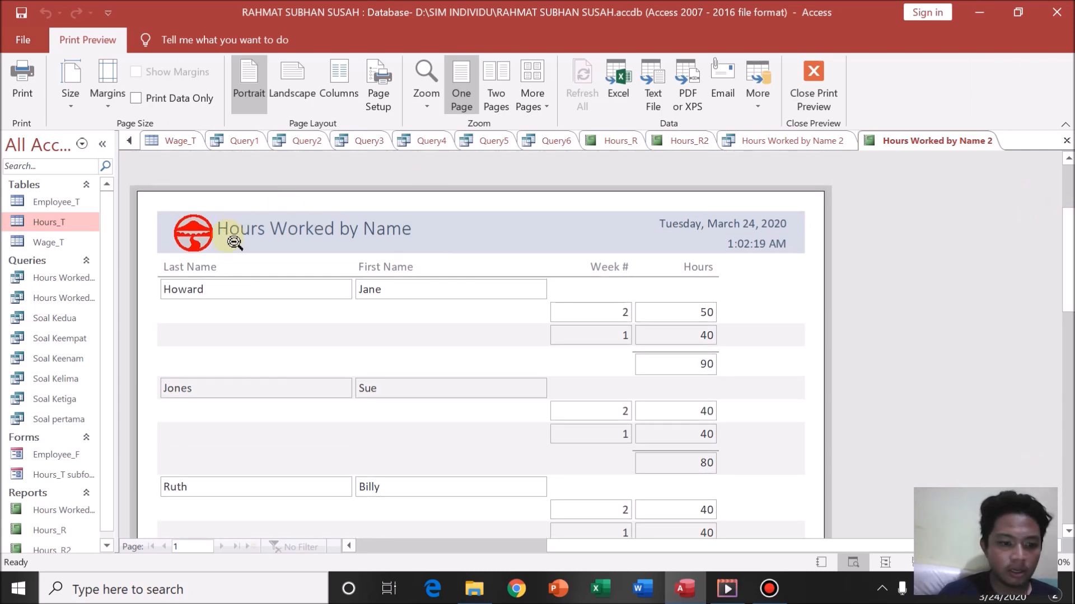
- Open the existing Hours Worked by Name_R report and compare its layout and totals with the new report's preview
{"action": "scroll", "coordinate": [110, 331], "scroll_direction": "down", "scroll_amount": 1}
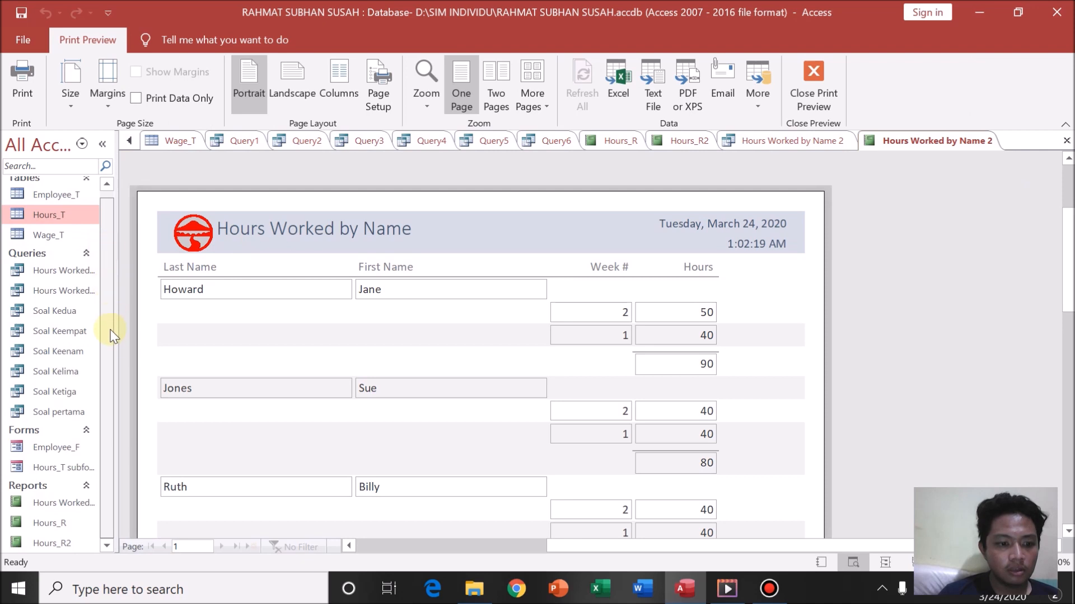
{"action": "double_click", "coordinate": [46, 503]}
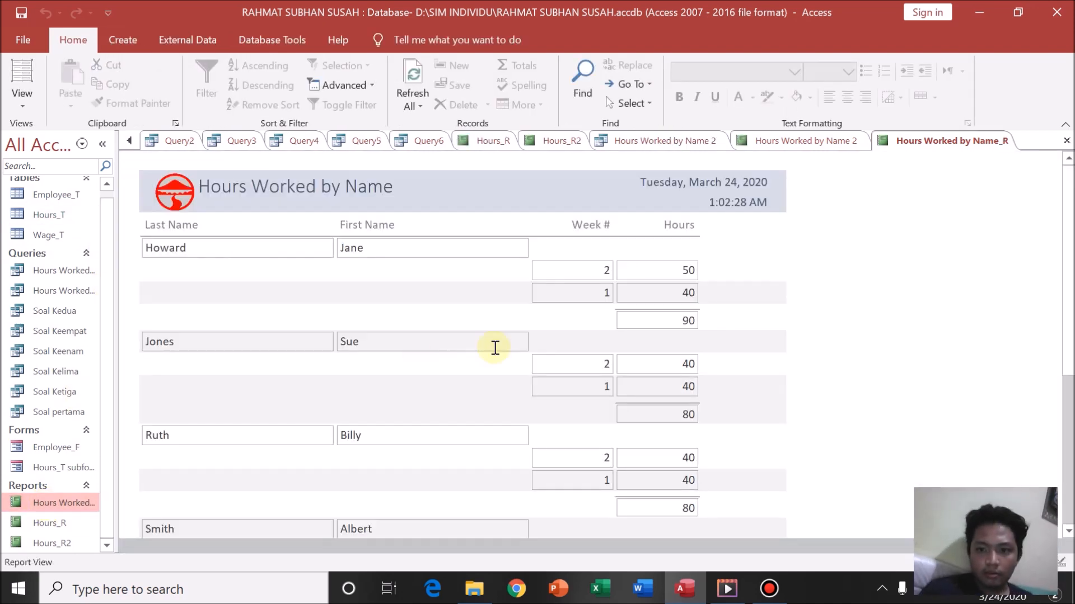
{"action": "left_click", "coordinate": [835, 142]}
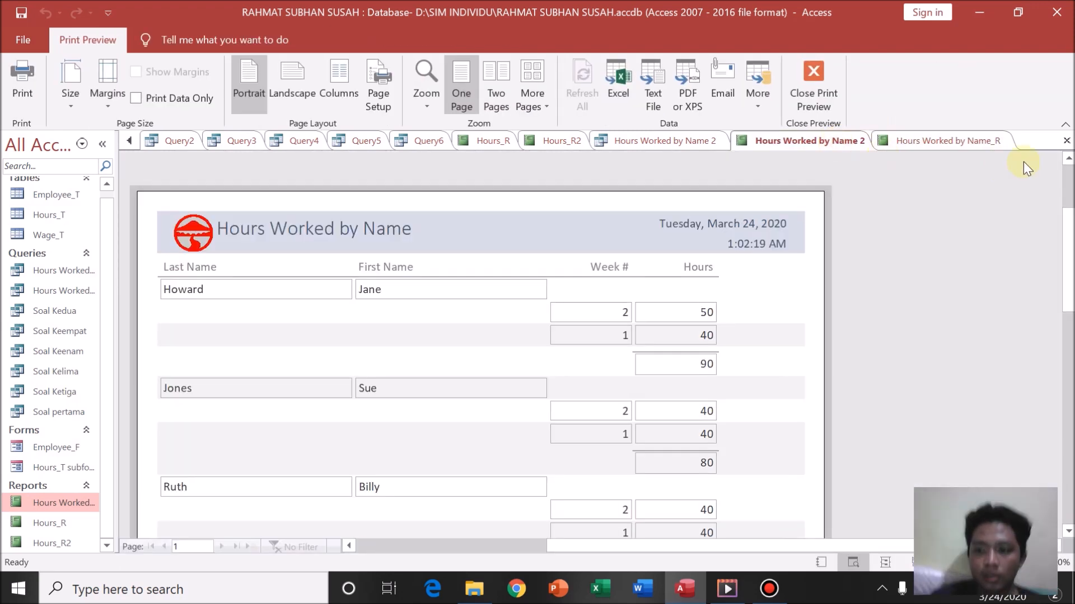
{"action": "mouse_move", "coordinate": [1066, 236]}
{"action": "left_mouse_down"}
{"action": "mouse_move", "coordinate": [1066, 193]}
{"action": "mouse_move", "coordinate": [1064, 249]}
{"action": "left_mouse_up"}
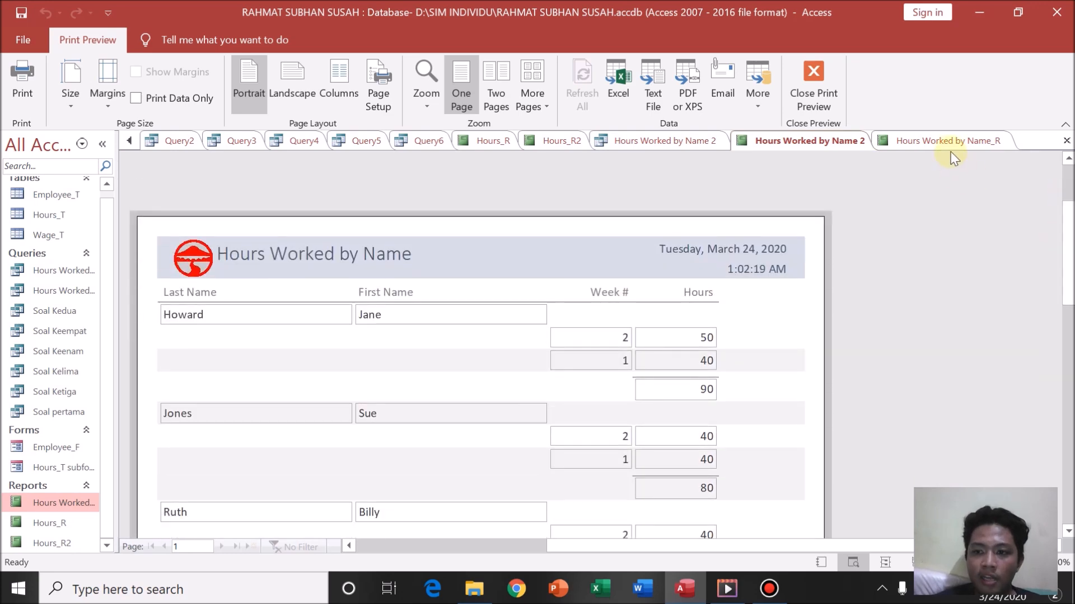
{"action": "left_click", "coordinate": [952, 146]}
{"action": "left_click_drag", "start_coordinate": [1070, 236], "coordinate": [1058, 355]}
{"action": "left_click", "coordinate": [840, 141]}
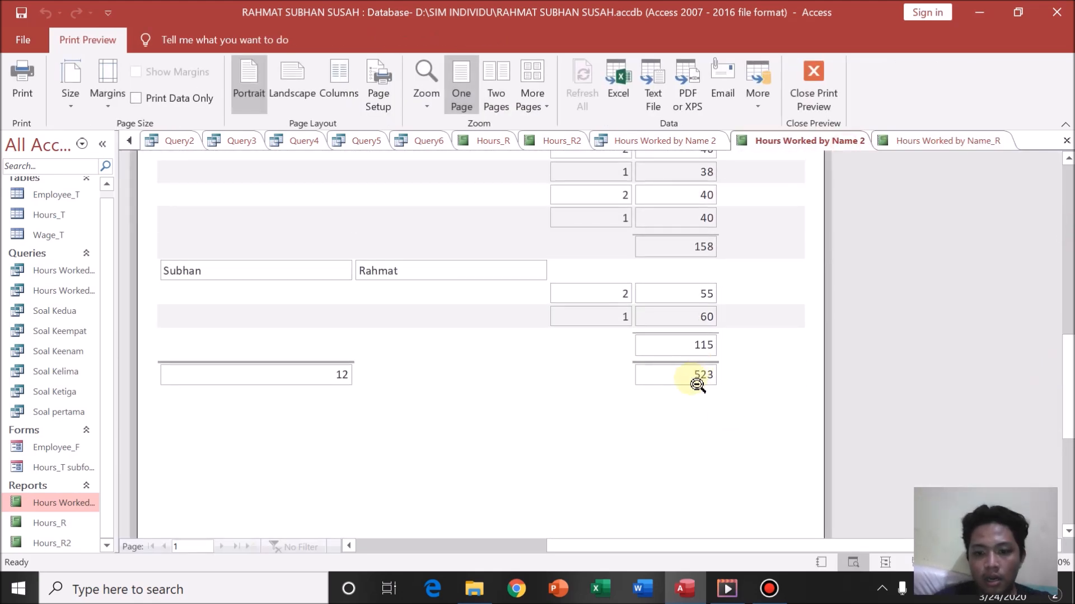
- Compare the Hours Worked by Name_R report again with the Print Preview of Hours Worked by Name 2, from header to grand totals
{"action": "left_click", "coordinate": [889, 144]}
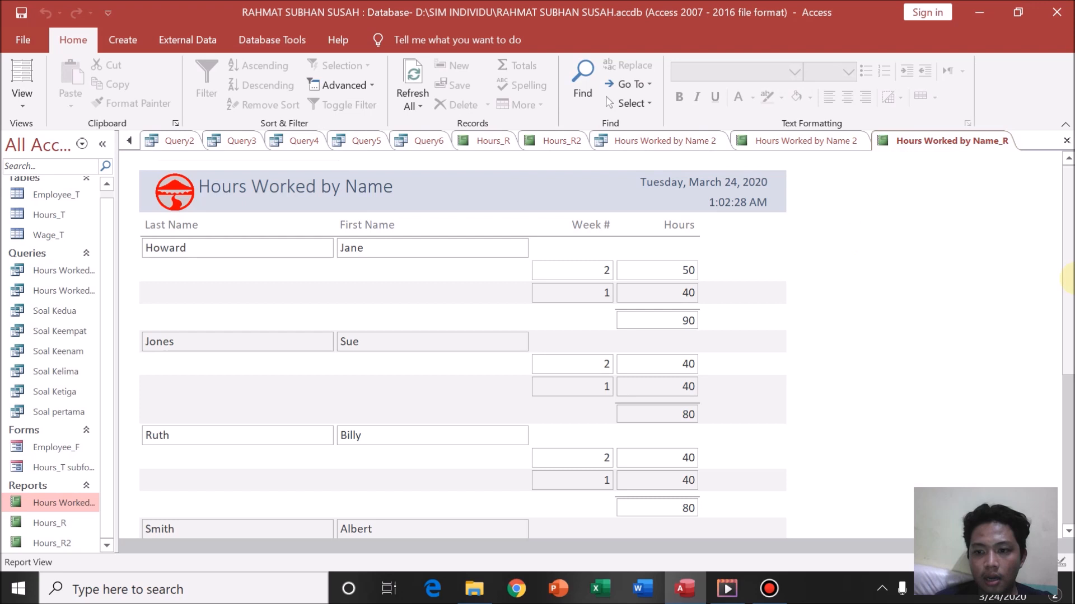
{"action": "left_click_drag", "start_coordinate": [1071, 279], "coordinate": [1055, 136]}
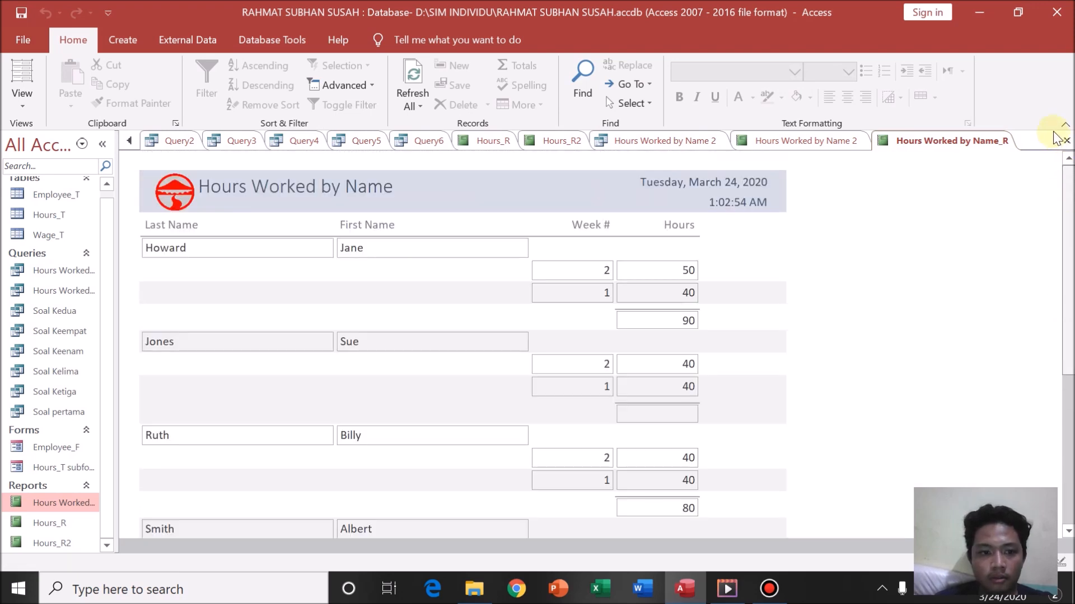
{"action": "left_click", "coordinate": [789, 143]}
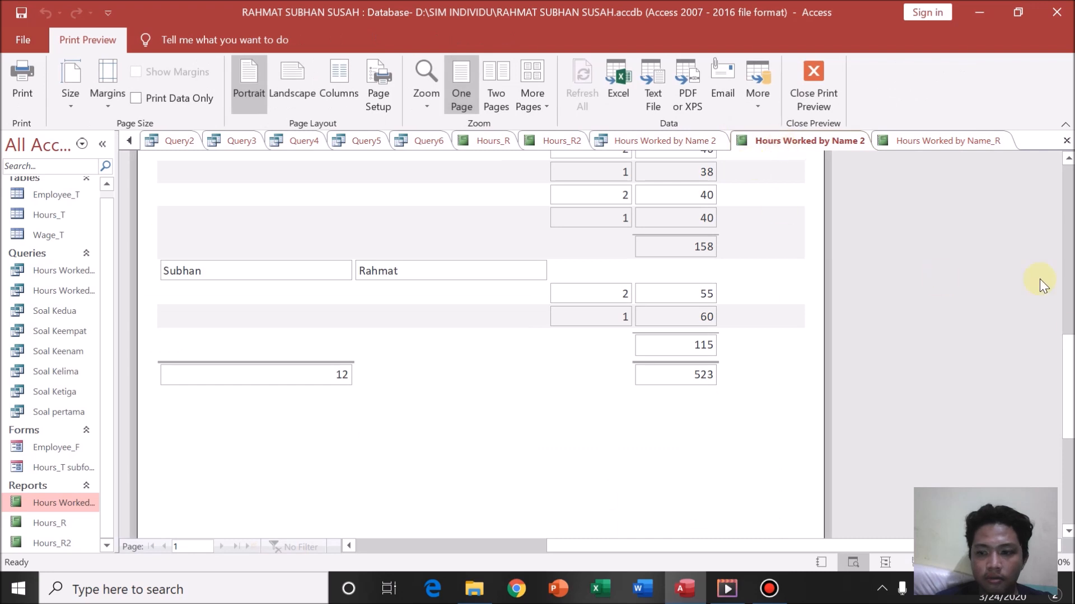
{"action": "left_click_drag", "start_coordinate": [1068, 358], "coordinate": [1066, 179]}
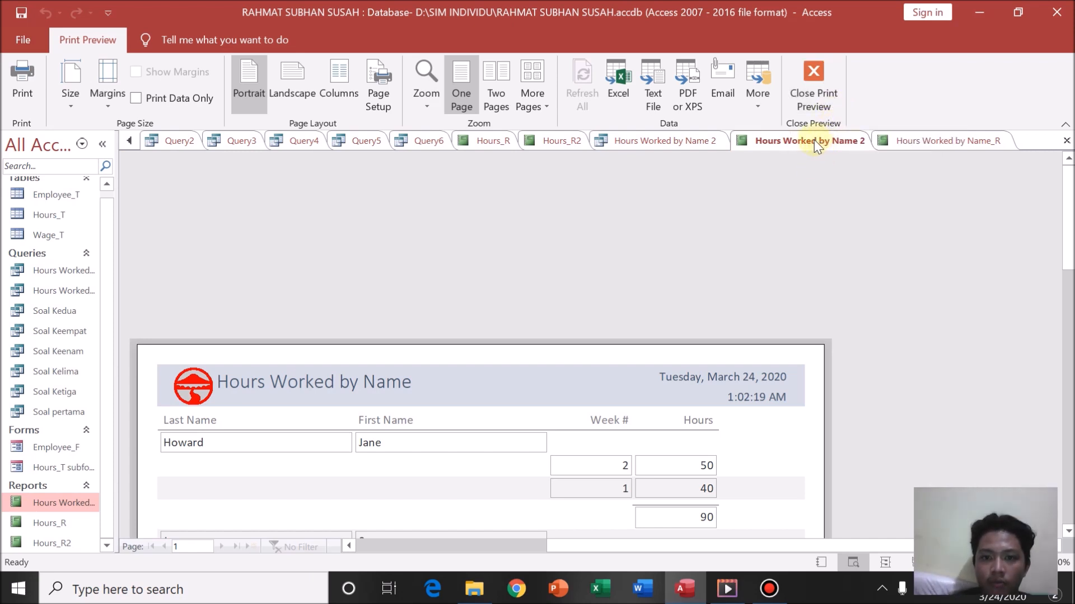
{"action": "left_click", "coordinate": [924, 144]}
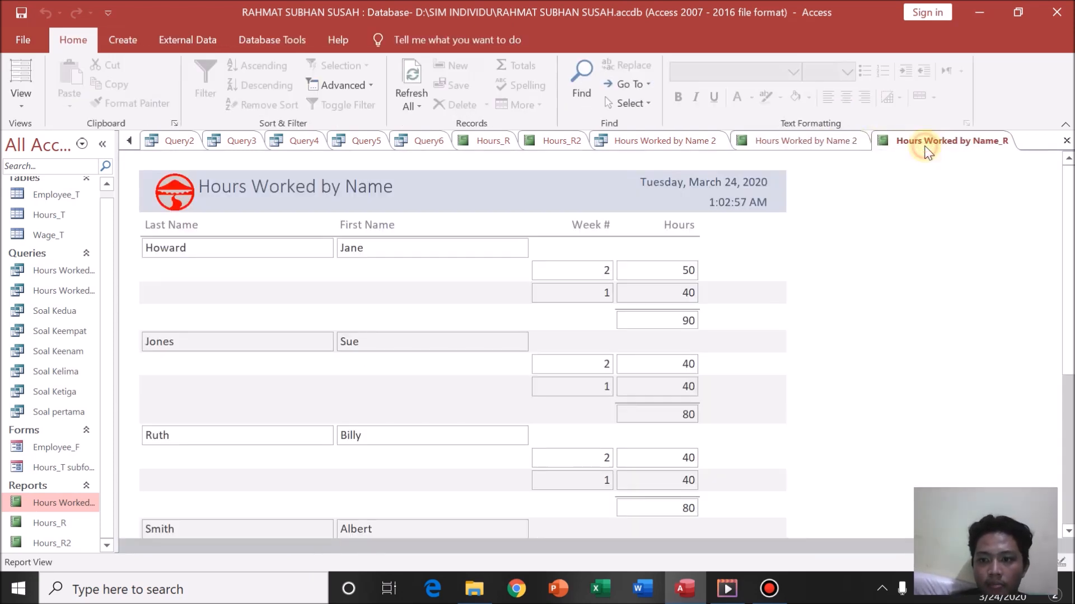
- Close the Hours Worked by Name_R report and leave the Print Preview of Hours Worked by Name 2
{"action": "right_click", "coordinate": [924, 148]}
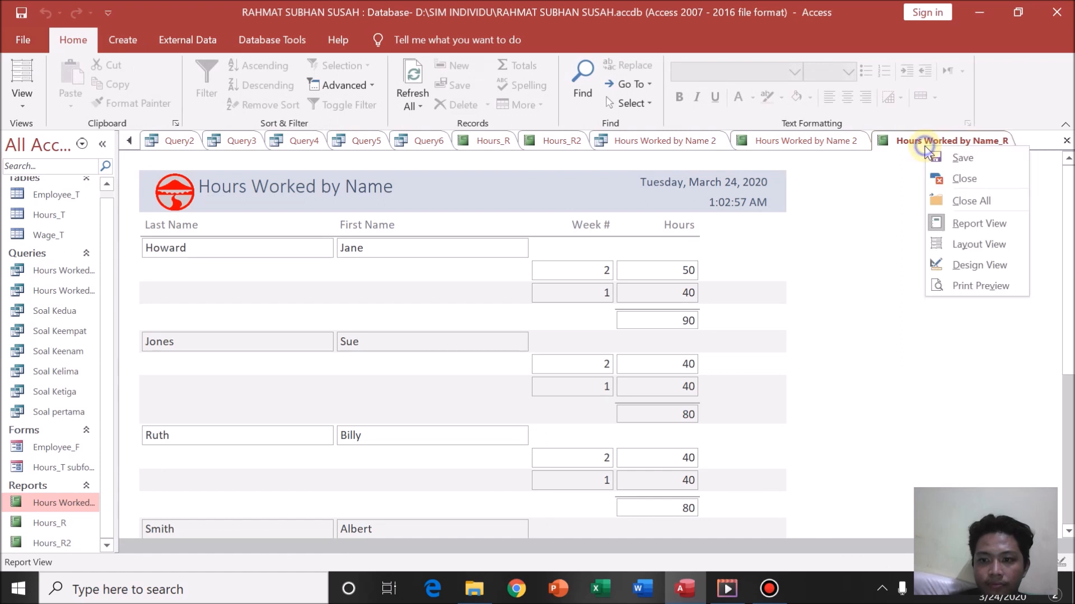
{"action": "left_click", "coordinate": [946, 182]}
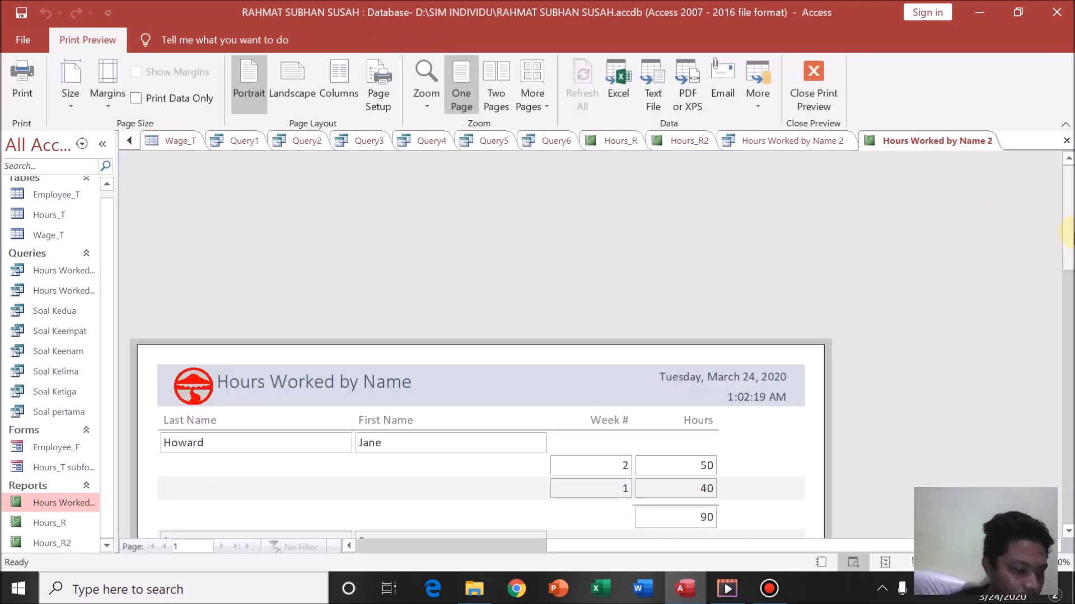
{"action": "left_click_drag", "start_coordinate": [1068, 247], "coordinate": [1068, 253]}
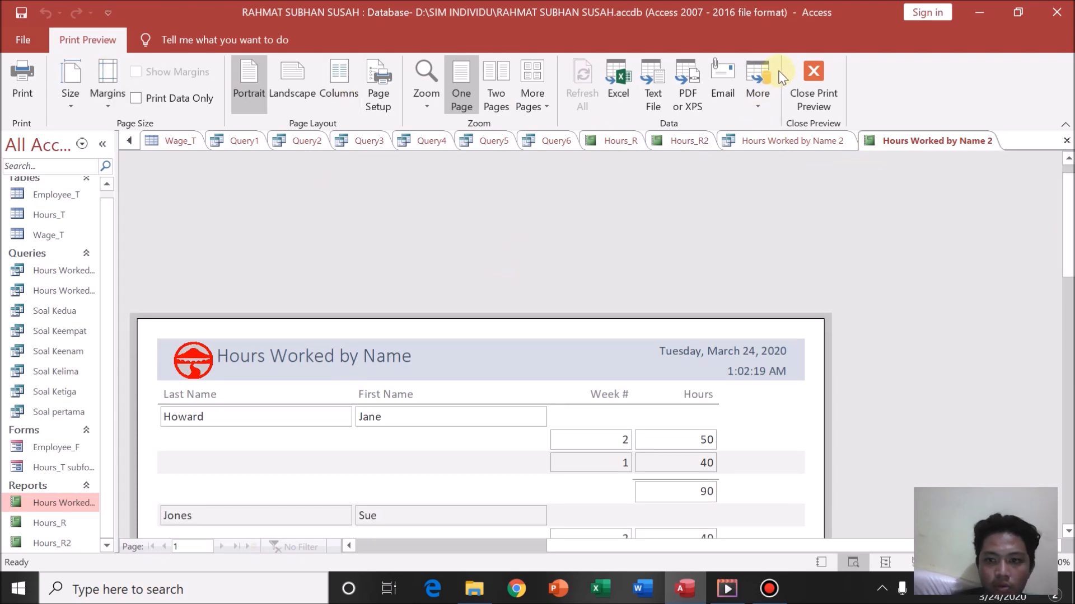
{"action": "left_click", "coordinate": [814, 84]}
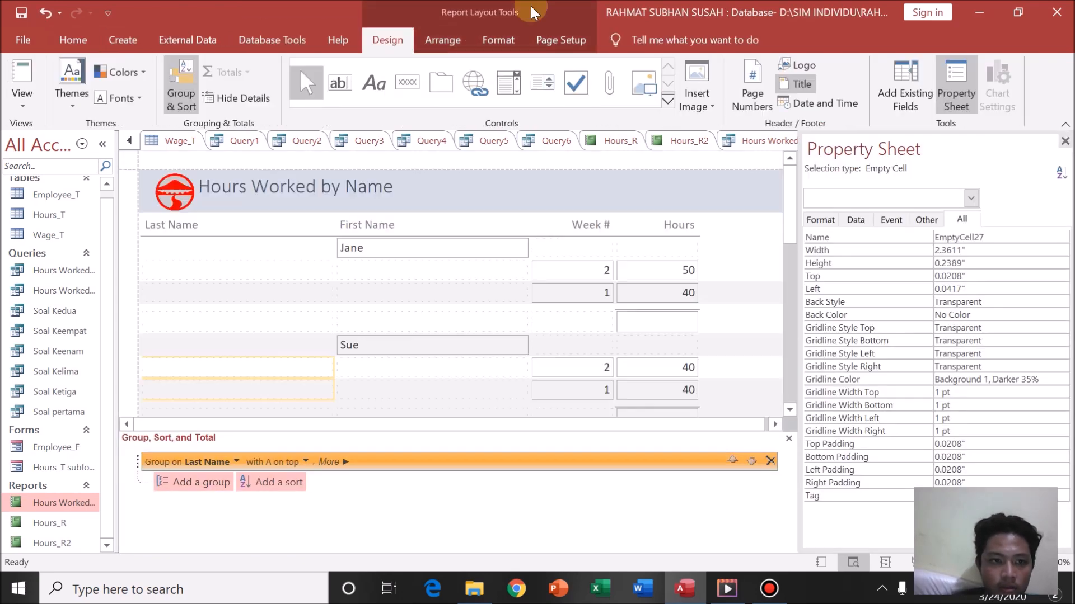
- Create a form from the Employee_T table, hide the Property Sheet, and switch the form to Design View
{"action": "left_click", "coordinate": [124, 40]}
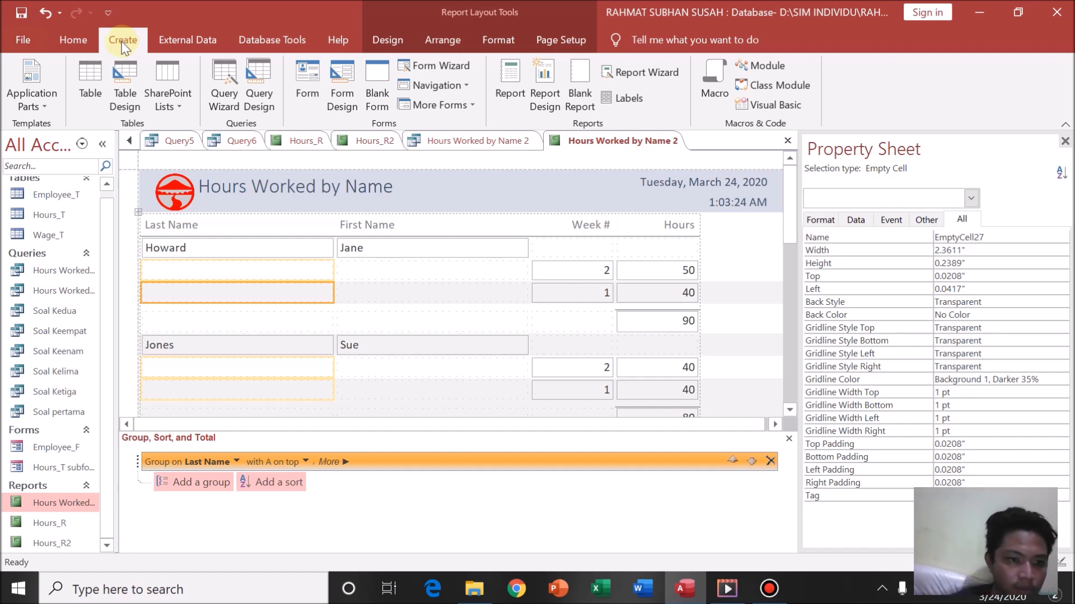
{"action": "left_click", "coordinate": [26, 197]}
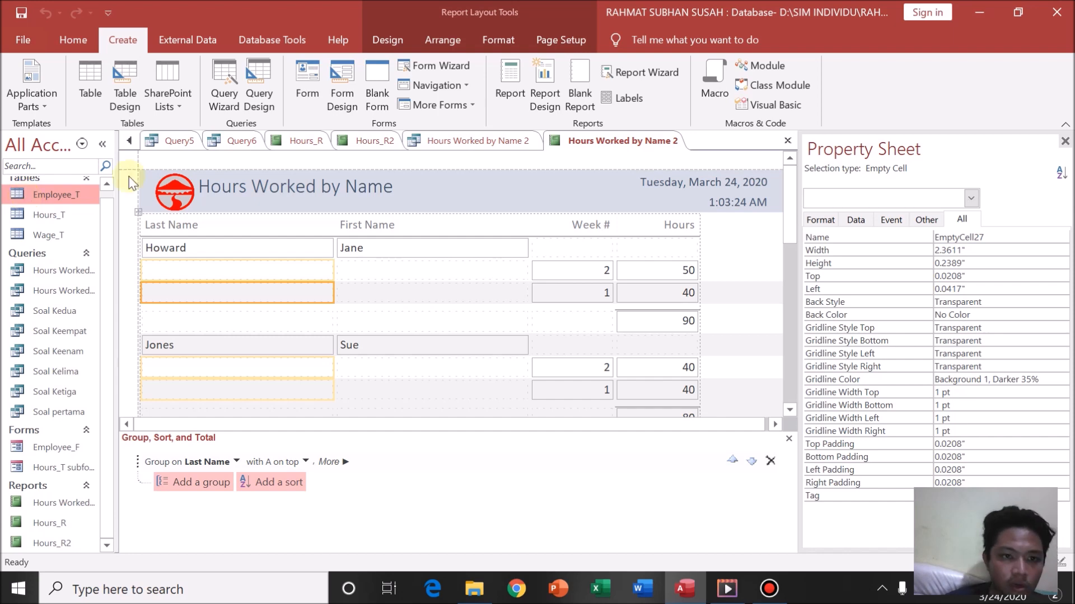
{"action": "left_click", "coordinate": [304, 78]}
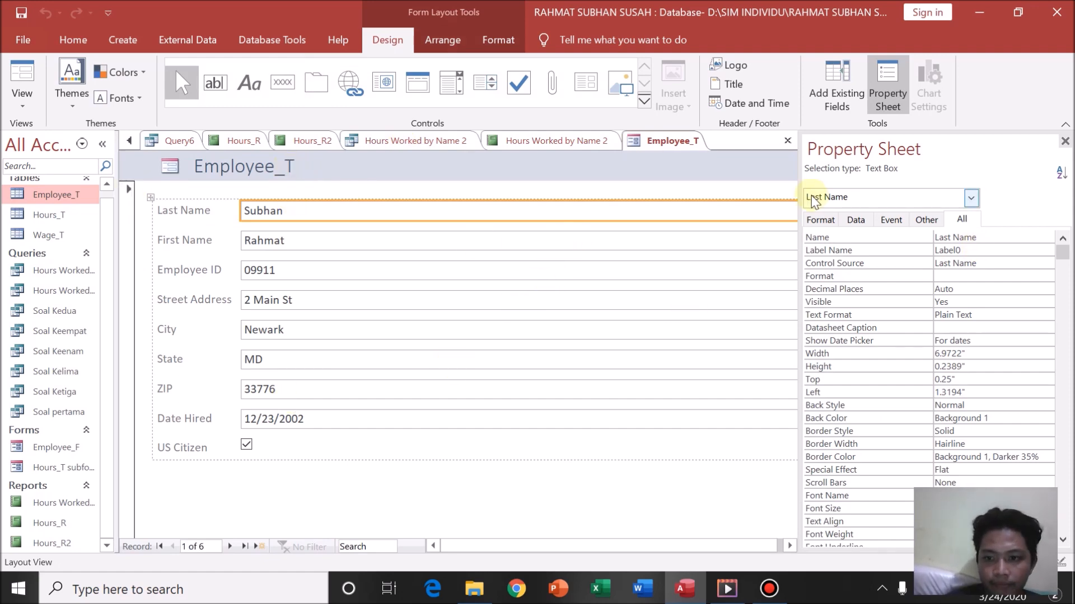
{"action": "left_click", "coordinate": [1064, 142]}
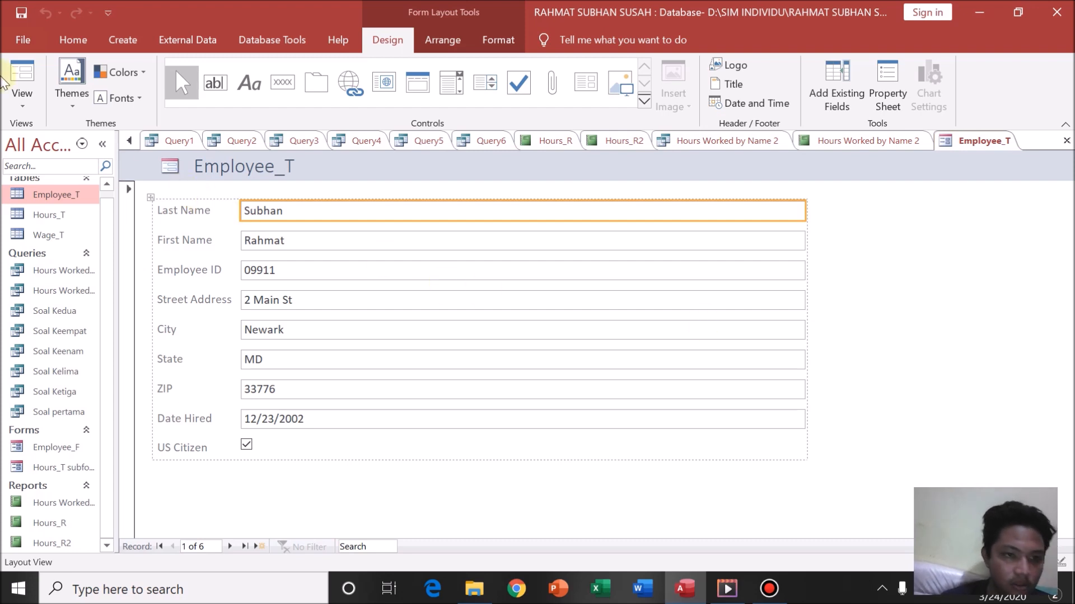
{"action": "left_click", "coordinate": [29, 92]}
{"action": "left_click", "coordinate": [23, 209]}
{"action": "left_click", "coordinate": [267, 212]}
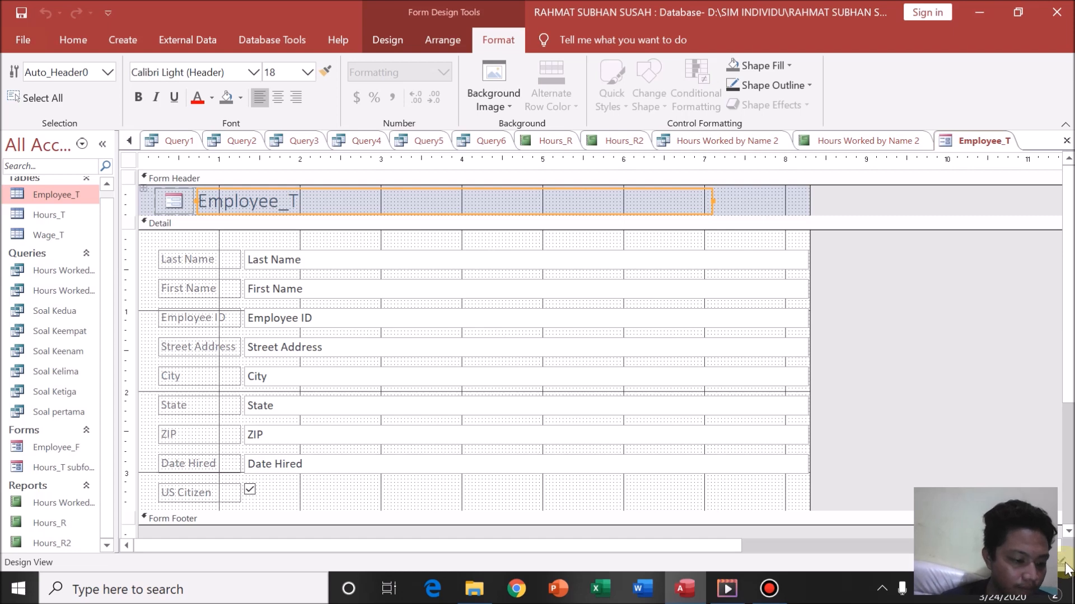
- Make the Last Name text box in the form's Detail section slightly taller
{"action": "mouse_move", "coordinate": [727, 592]}
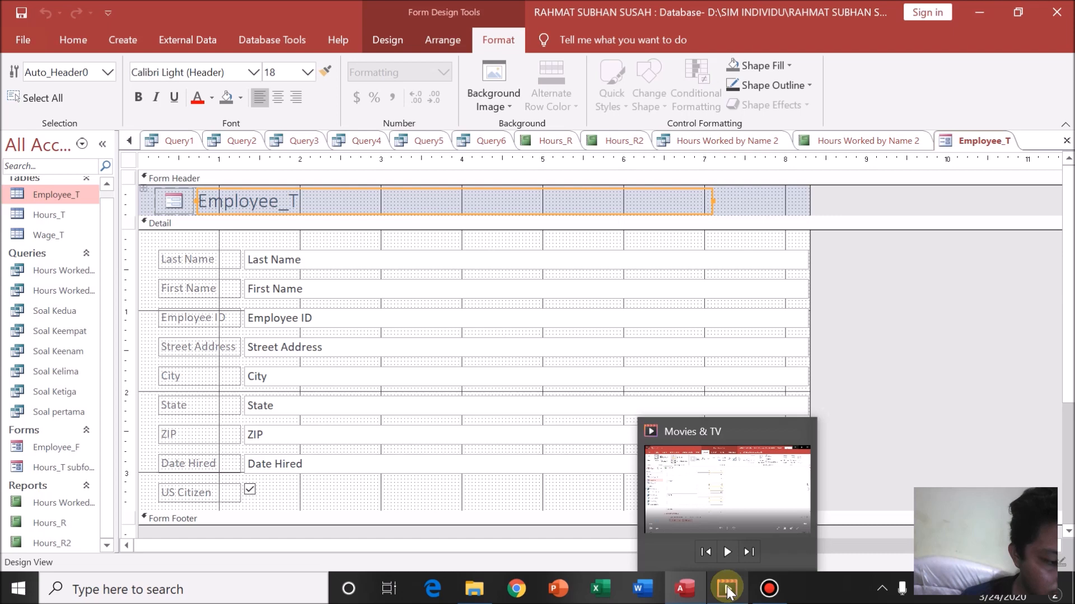
{"action": "left_click", "coordinate": [457, 231]}
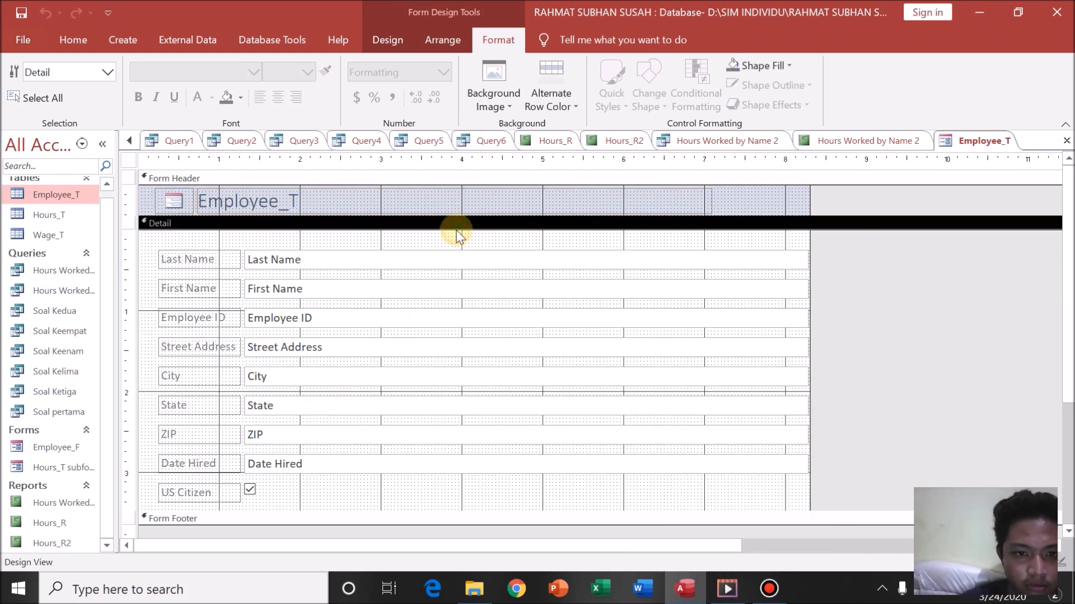
{"action": "left_click", "coordinate": [356, 260]}
{"action": "left_click", "coordinate": [343, 292]}
{"action": "left_click", "coordinate": [349, 262]}
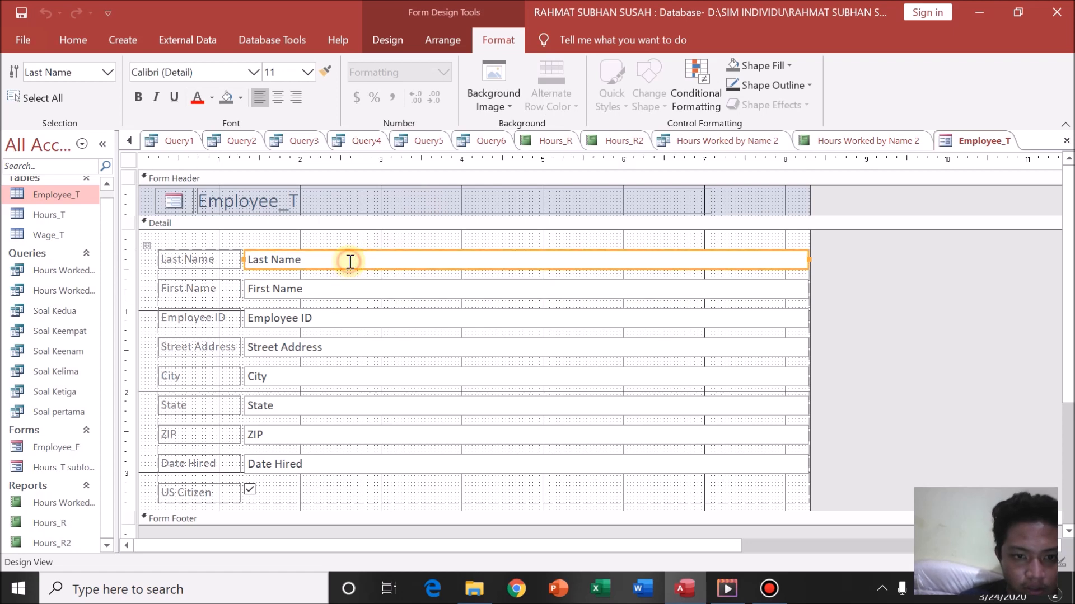
{"action": "key", "text": "shift+Down"}
{"action": "key", "text": "shift+Down"}
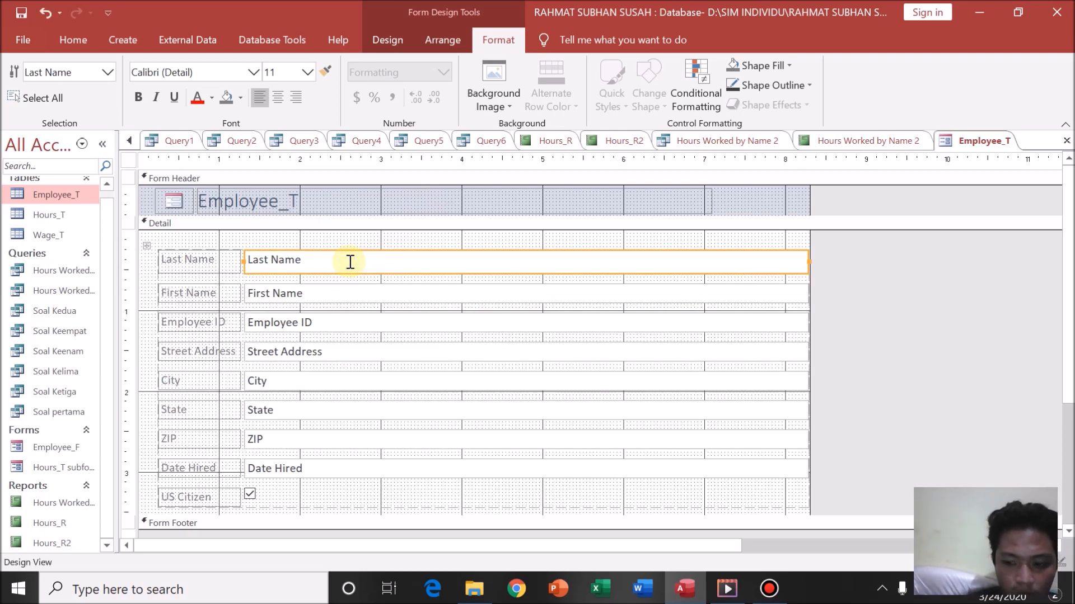
{"action": "key", "text": "shift+Up"}
- Select all the field controls in the Detail section together, from Last Name through US Citizen
{"action": "left_click", "coordinate": [347, 292], "text": "shift"}
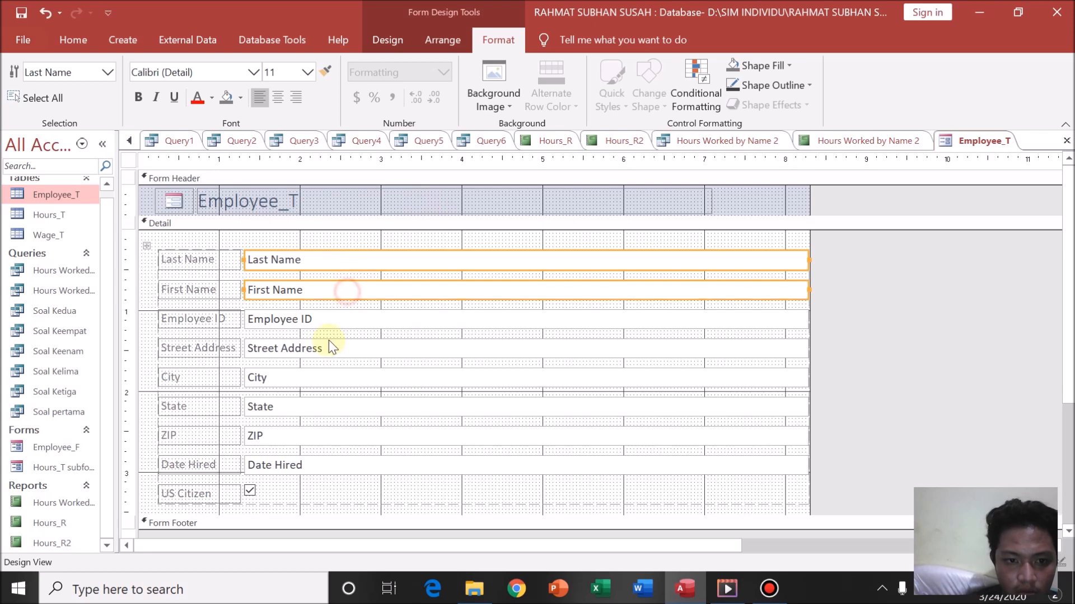
{"action": "left_click", "coordinate": [328, 325], "text": "shift"}
{"action": "left_click", "coordinate": [326, 348], "text": "shift"}
{"action": "left_click", "coordinate": [323, 376], "text": "shift"}
{"action": "left_click", "coordinate": [315, 407], "text": "shift"}
{"action": "left_click", "coordinate": [312, 440], "text": "shift"}
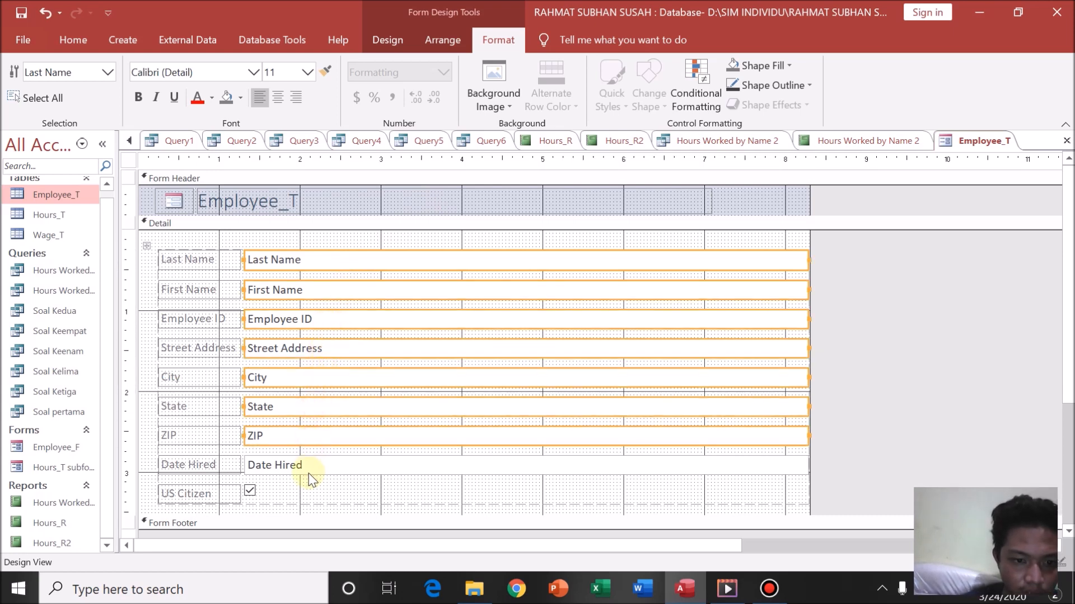
{"action": "left_click", "coordinate": [309, 465], "text": "shift"}
{"action": "left_click", "coordinate": [295, 495], "text": "shift"}
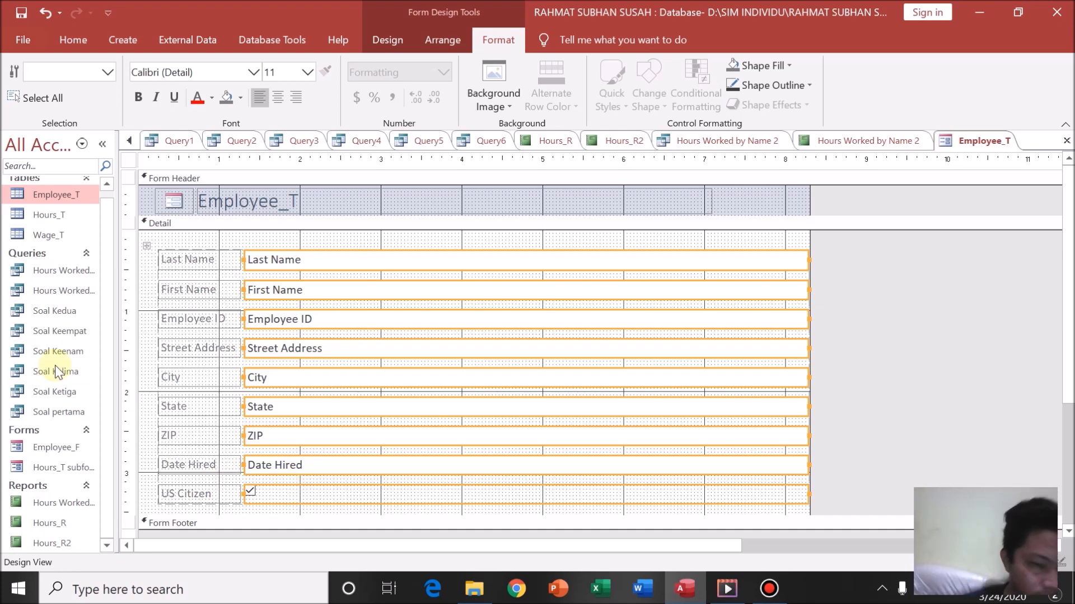
- Add Hours_T as a subform below the employee fields, linked by Employee ID, and delete the subform's label
{"action": "left_click_drag", "start_coordinate": [47, 215], "coordinate": [430, 508]}
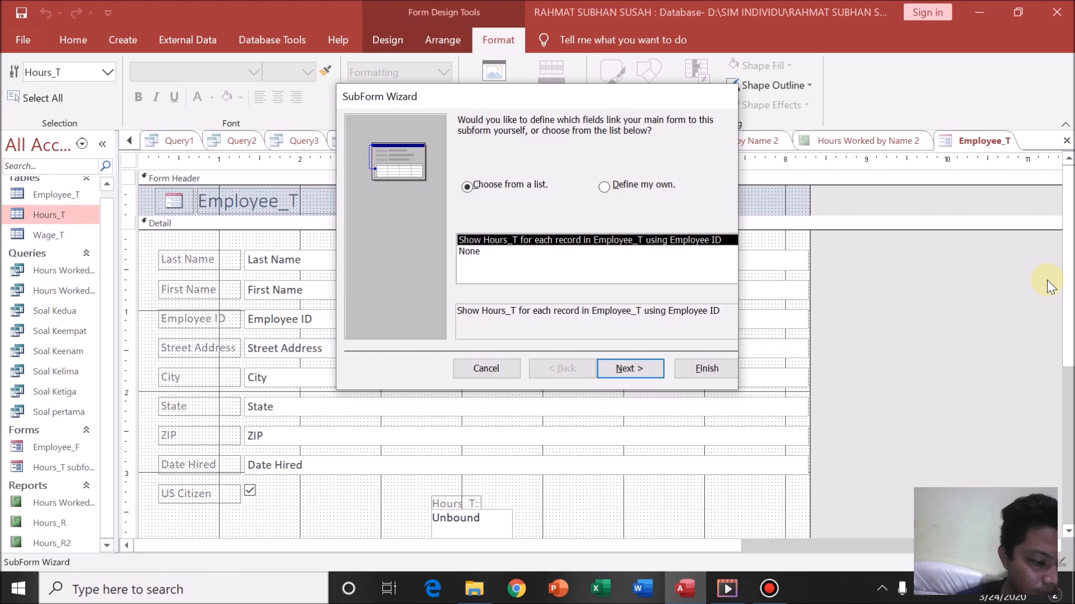
{"action": "left_click", "coordinate": [629, 368]}
{"action": "left_click", "coordinate": [684, 368]}
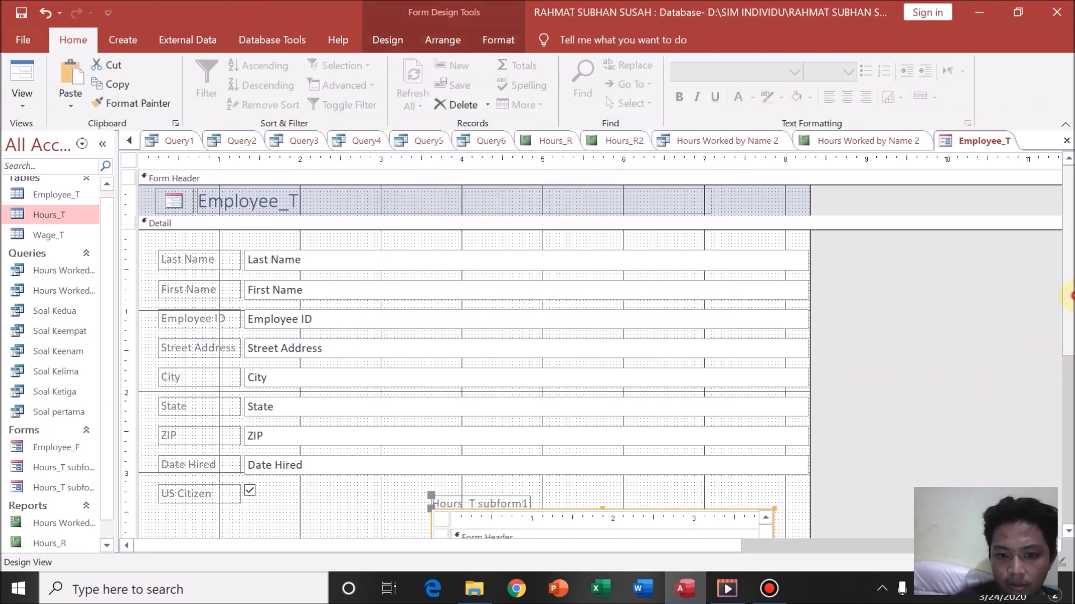
{"action": "left_click_drag", "start_coordinate": [1071, 296], "coordinate": [1071, 344]}
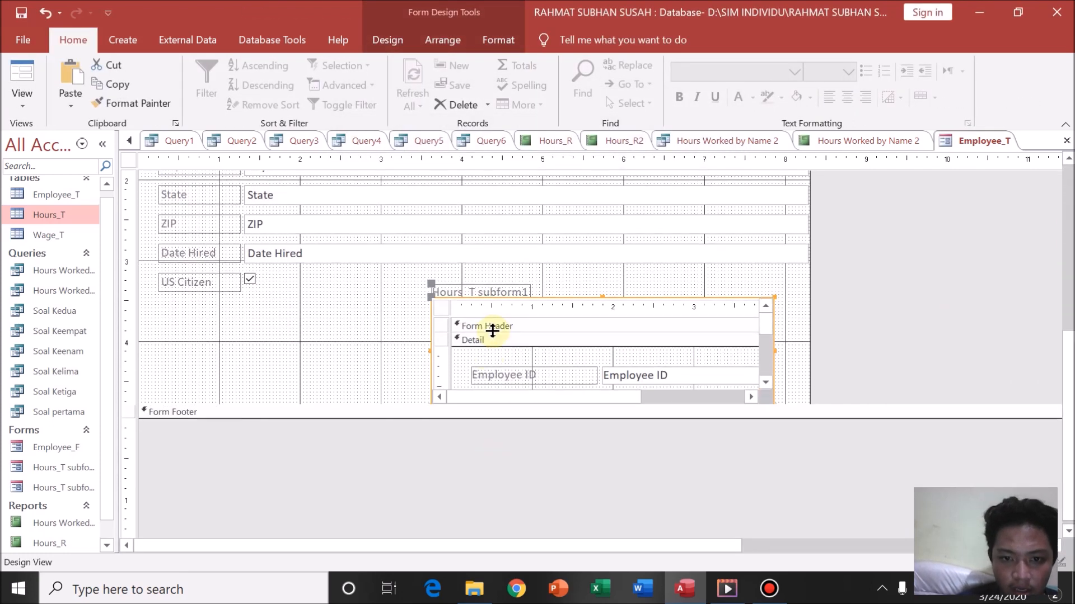
{"action": "left_click", "coordinate": [490, 292]}
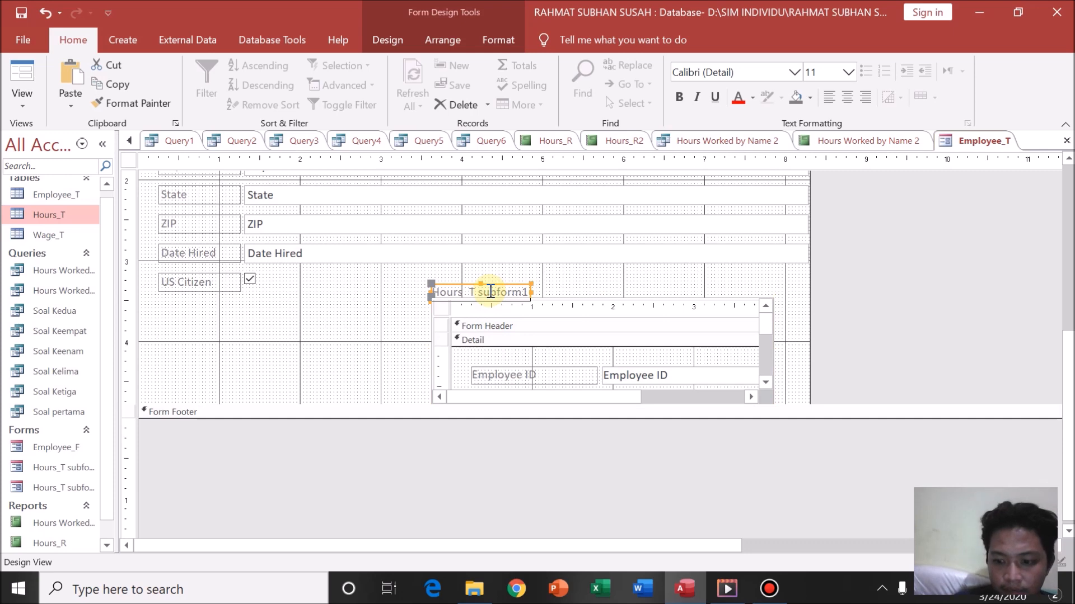
{"action": "key", "text": "Delete"}
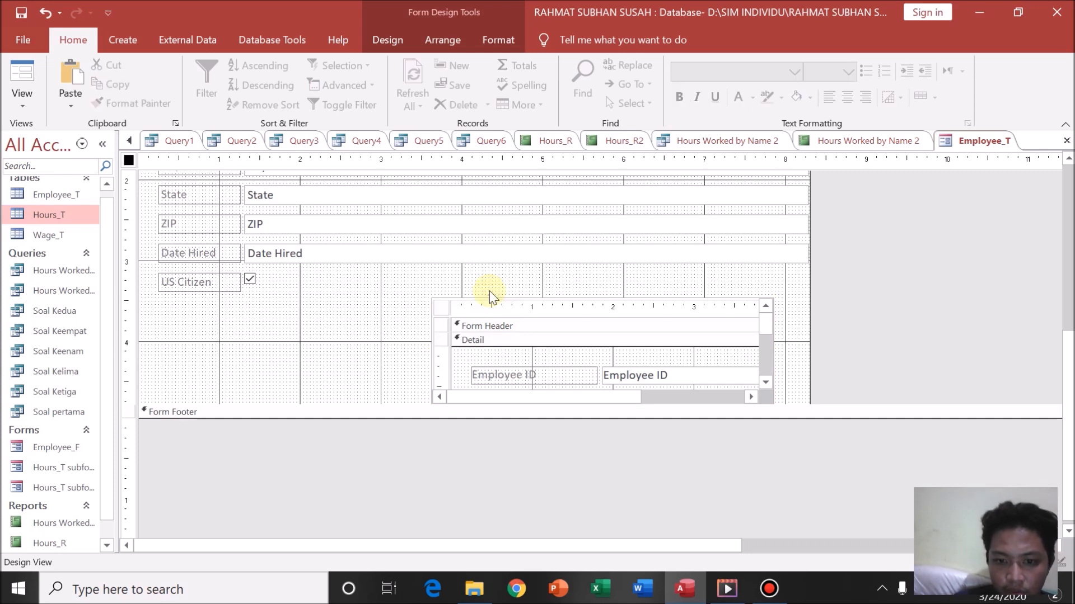
- Extend the Detail section down to about 5.3 inches and enlarge the subform's height to about 1.7 inches
{"action": "left_click", "coordinate": [497, 411]}
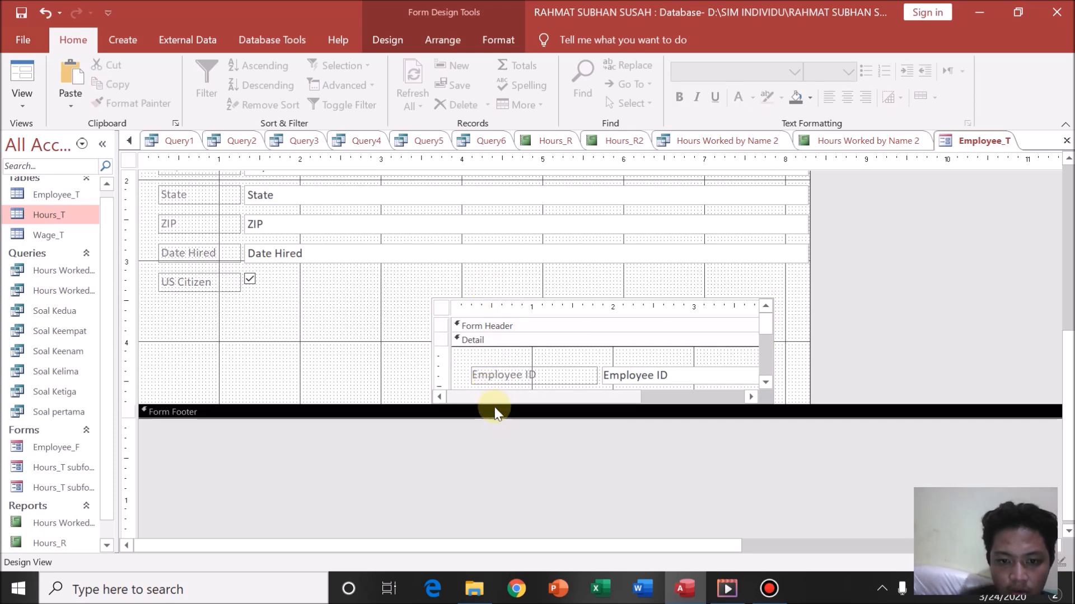
{"action": "left_click_drag", "start_coordinate": [492, 404], "coordinate": [493, 448]}
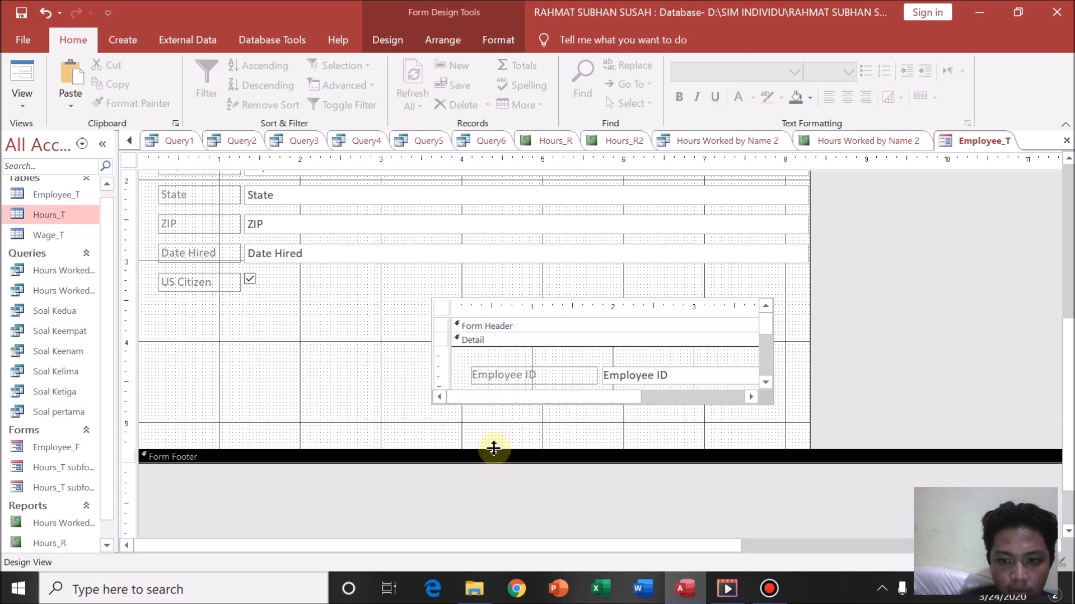
{"action": "left_click", "coordinate": [582, 403]}
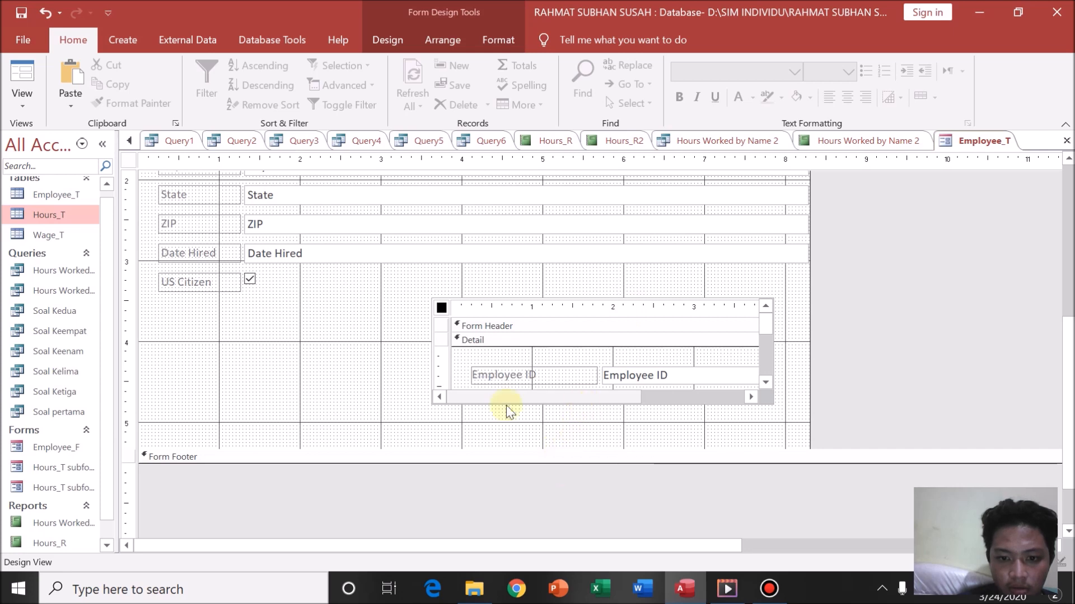
{"action": "left_click_drag", "start_coordinate": [437, 410], "coordinate": [434, 408]}
{"action": "left_click_drag", "start_coordinate": [598, 405], "coordinate": [600, 441]}
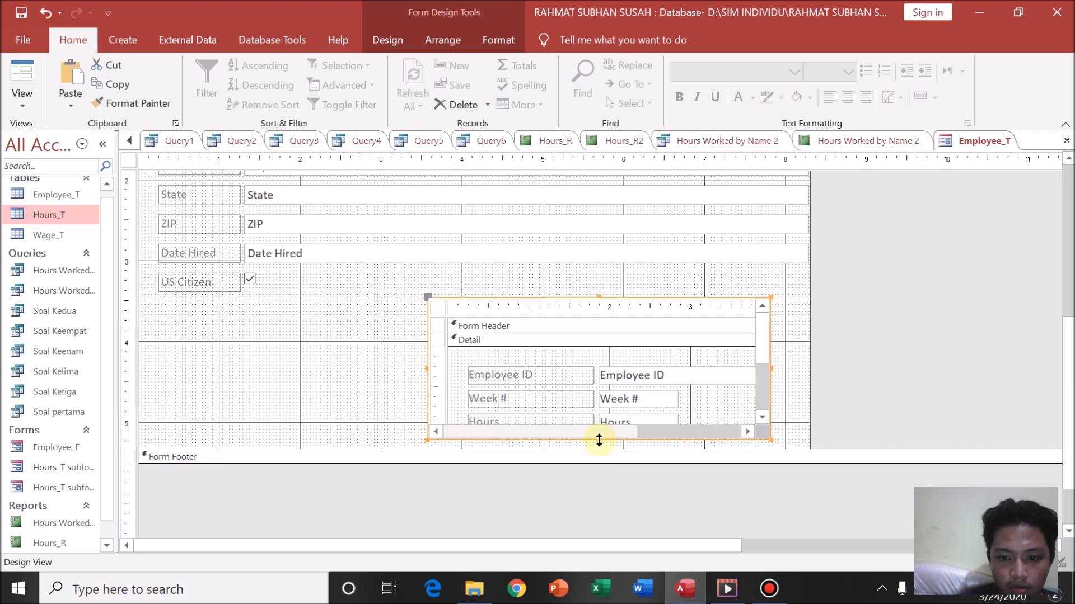
{"action": "left_click", "coordinate": [601, 442]}
{"action": "left_click", "coordinate": [601, 437]}
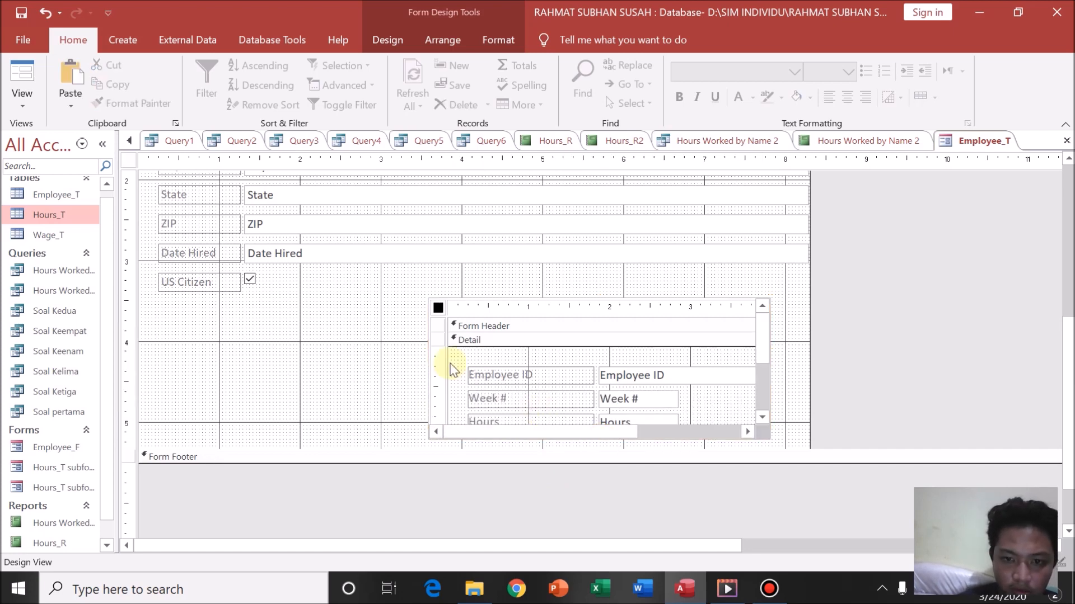
- Open up the main form's Form Footer section to a height of about 0.3 inch
{"action": "left_click", "coordinate": [481, 306]}
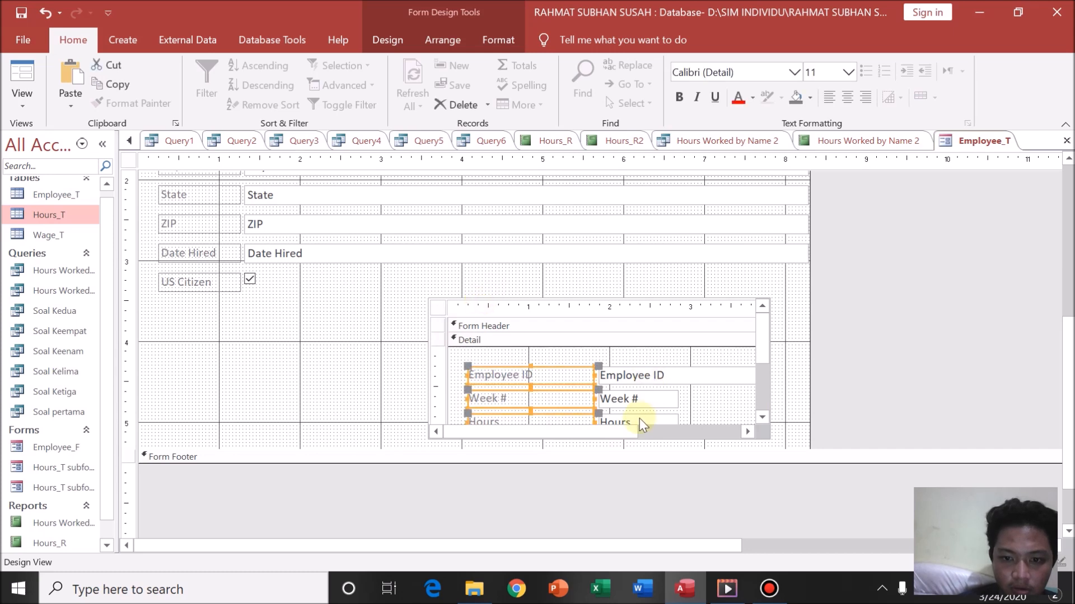
{"action": "left_click", "coordinate": [647, 431]}
{"action": "left_click_drag", "start_coordinate": [605, 434], "coordinate": [435, 418]}
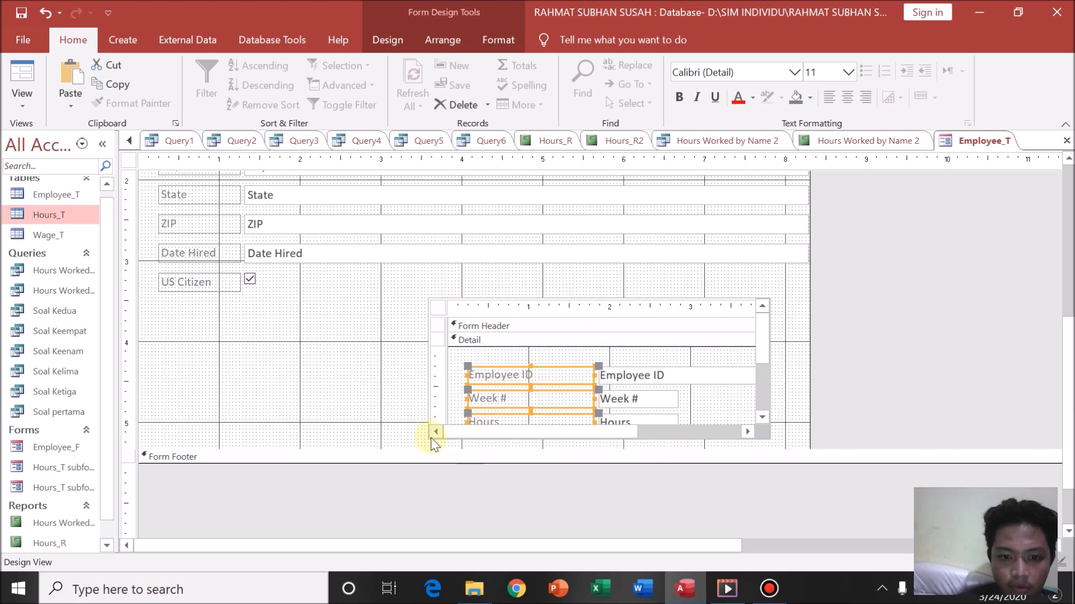
{"action": "left_click_drag", "start_coordinate": [1065, 379], "coordinate": [1067, 398]}
{"action": "left_click_drag", "start_coordinate": [754, 437], "coordinate": [749, 462]}
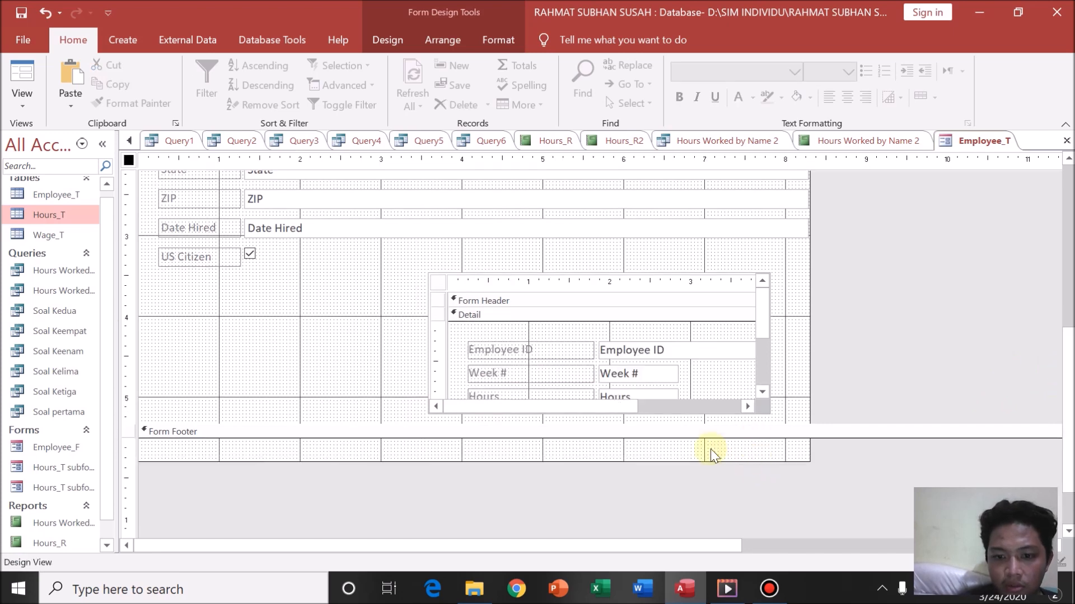
- Delete the Employee ID label and text box from the Detail section of the Hours_T subform
{"action": "left_click", "coordinate": [644, 413]}
{"action": "left_click_drag", "start_coordinate": [653, 407], "coordinate": [525, 414]}
{"action": "left_click", "coordinate": [761, 382]}
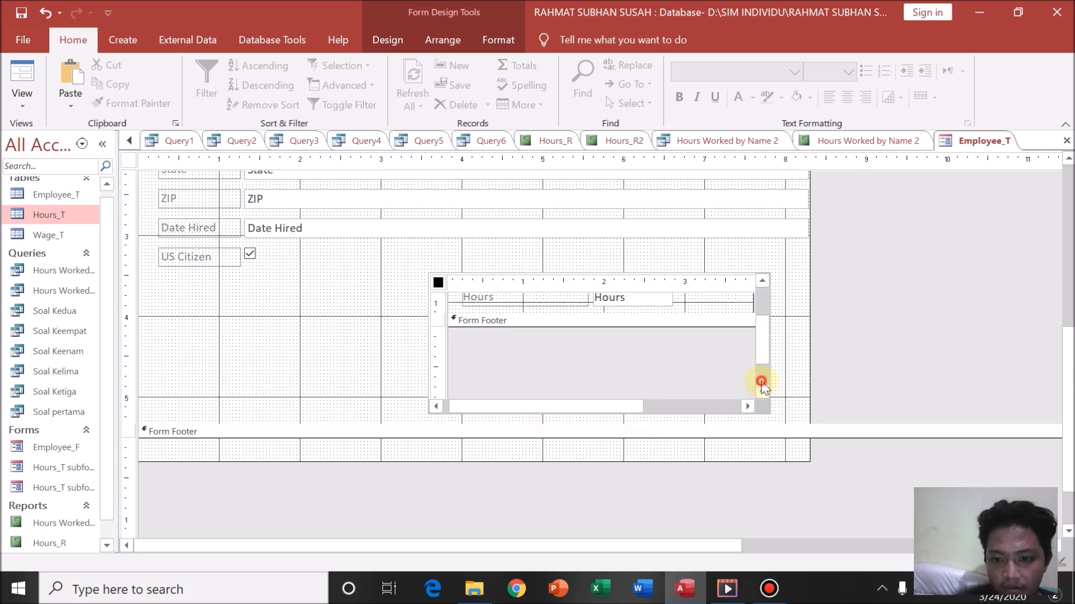
{"action": "left_click_drag", "start_coordinate": [762, 376], "coordinate": [760, 322]}
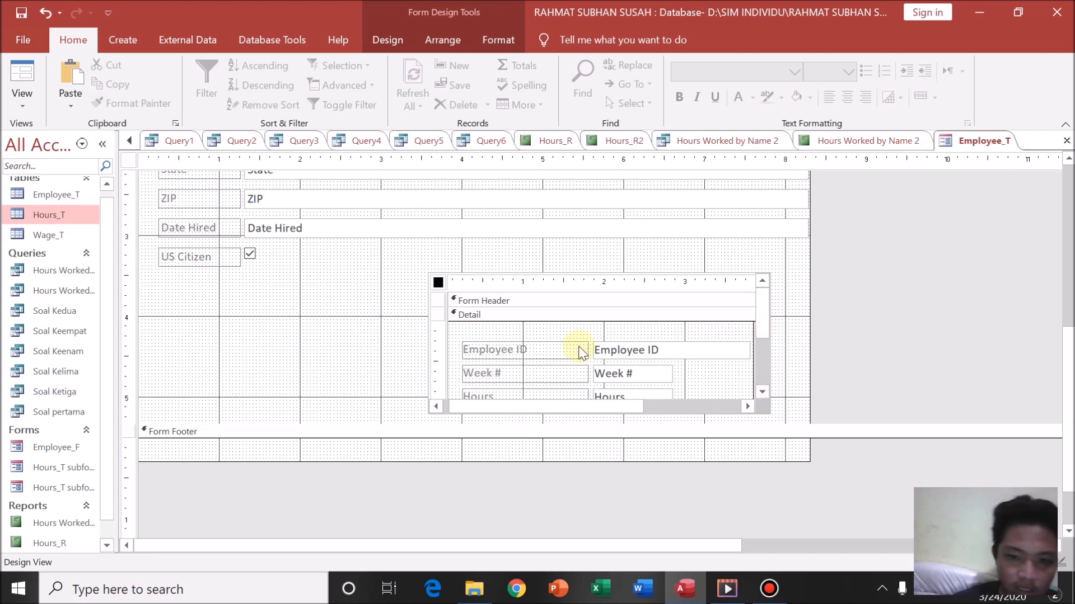
{"action": "left_click", "coordinate": [510, 350]}
{"action": "key", "text": "Delete"}
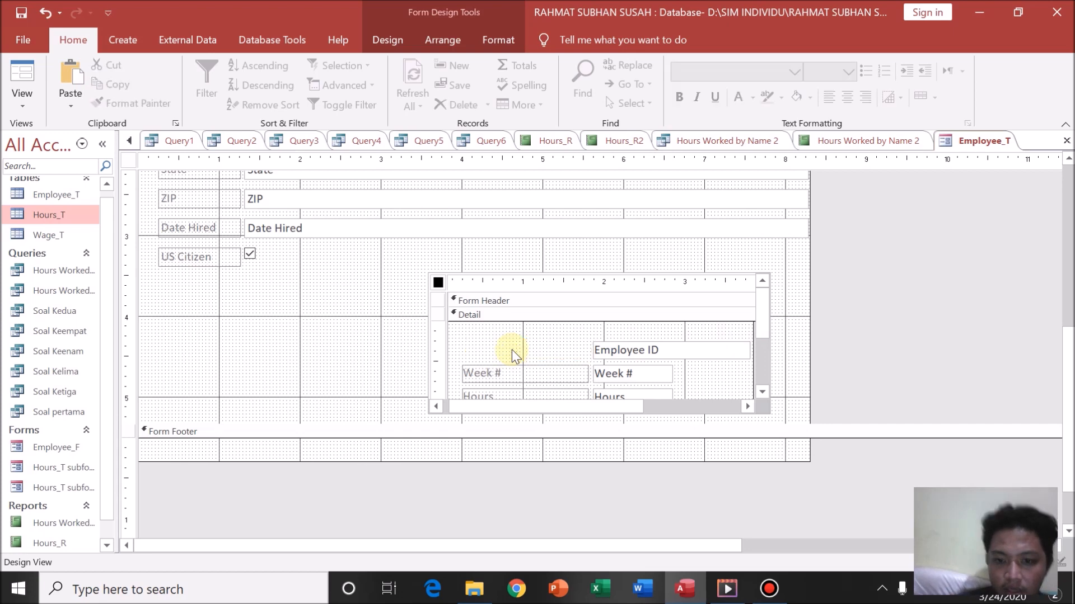
{"action": "left_click", "coordinate": [700, 350]}
{"action": "key", "text": "Delete"}
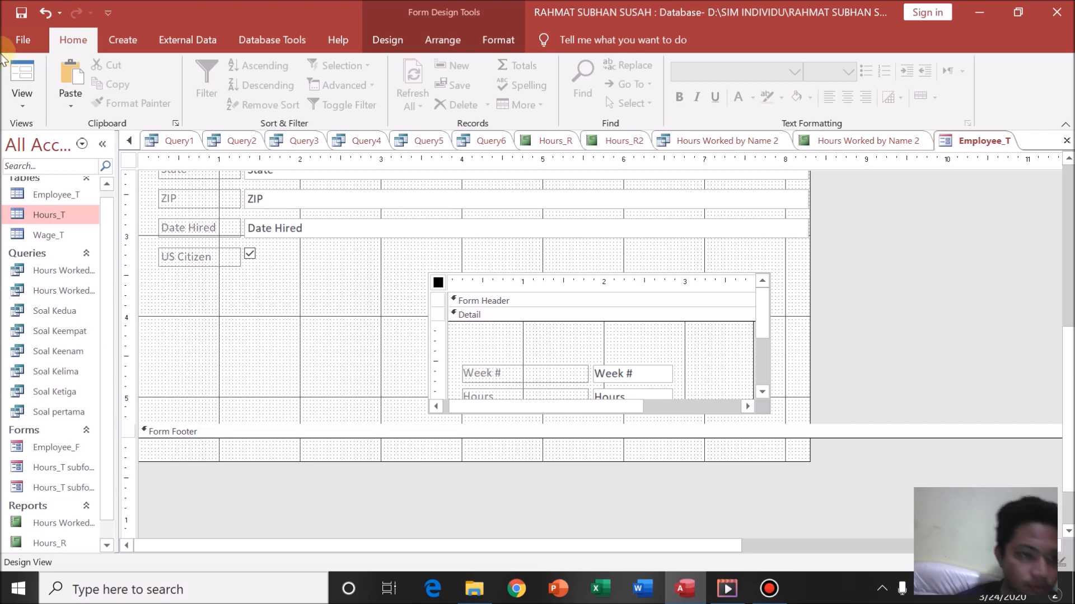
- Display the Employee_T form in Form View and browse its employee records forward and back, checking the hours subform
{"action": "left_click", "coordinate": [21, 79]}
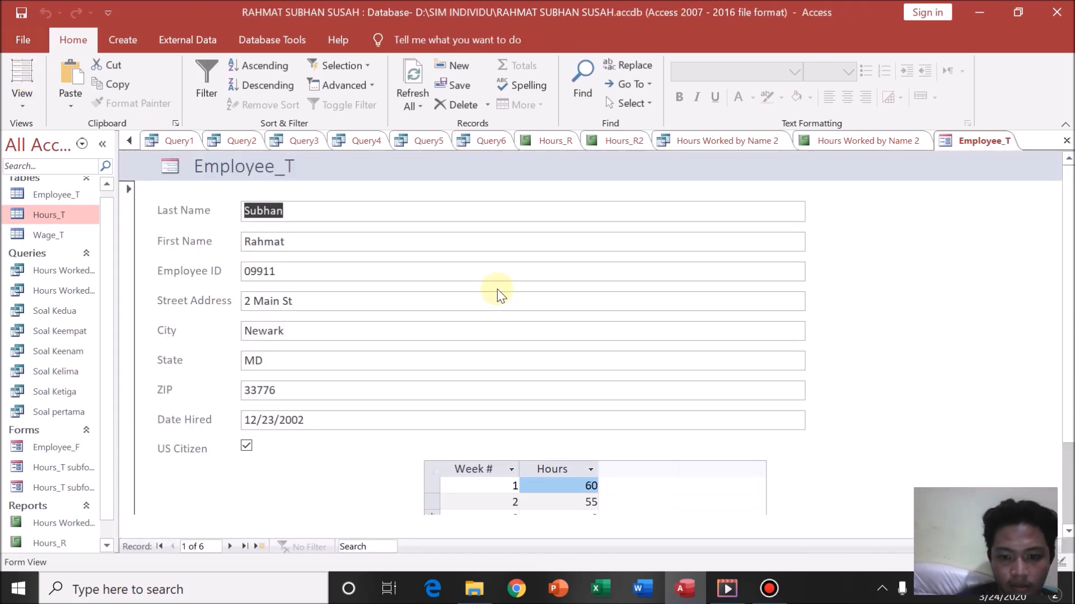
{"action": "left_click_drag", "start_coordinate": [1070, 386], "coordinate": [1041, 346]}
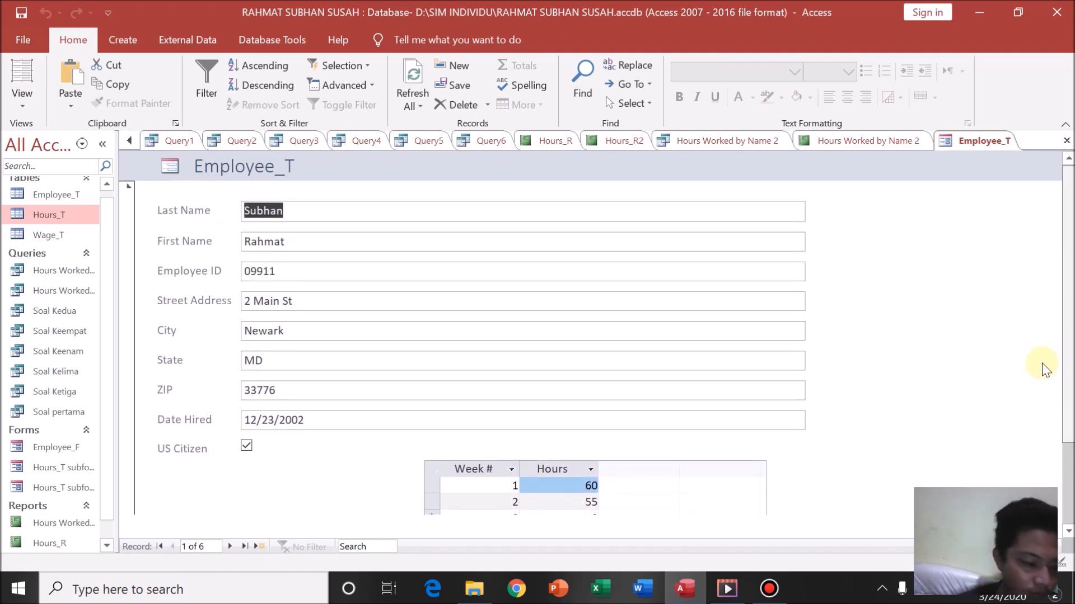
{"action": "scroll", "coordinate": [1046, 431], "scroll_direction": "down", "scroll_amount": 3}
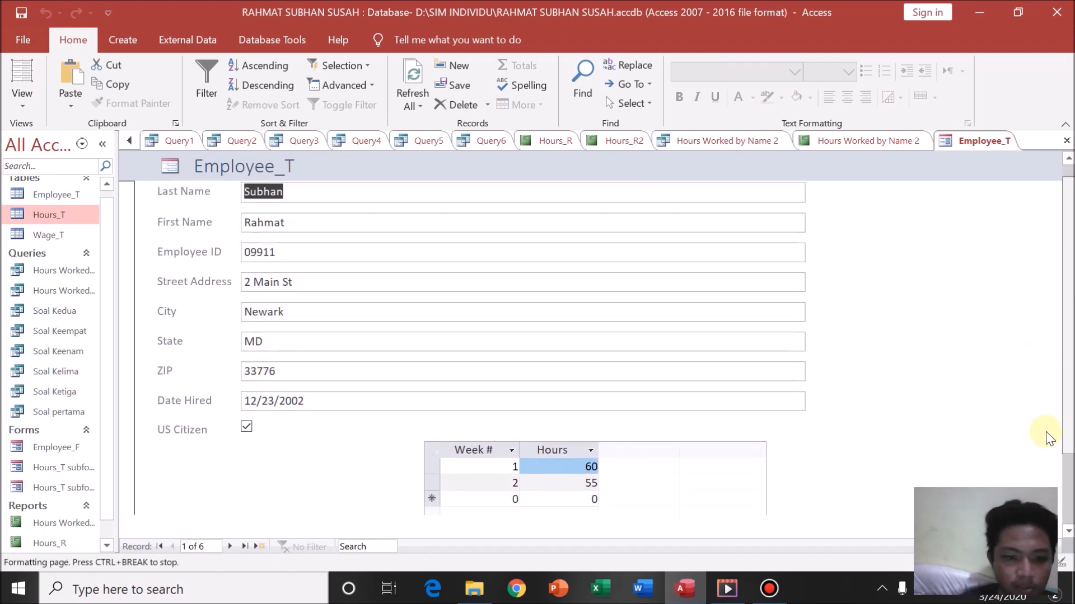
{"action": "left_click", "coordinate": [231, 544]}
{"action": "left_click", "coordinate": [231, 544]}
{"action": "left_click", "coordinate": [230, 544]}
{"action": "left_click", "coordinate": [230, 544]}
{"action": "left_click", "coordinate": [231, 544]}
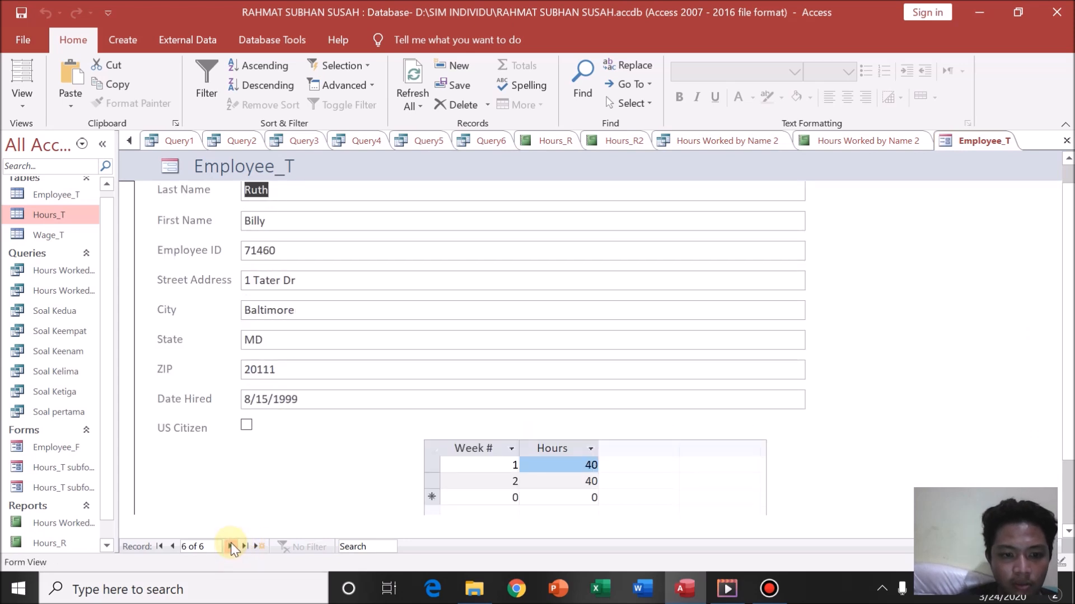
{"action": "left_click", "coordinate": [231, 544]}
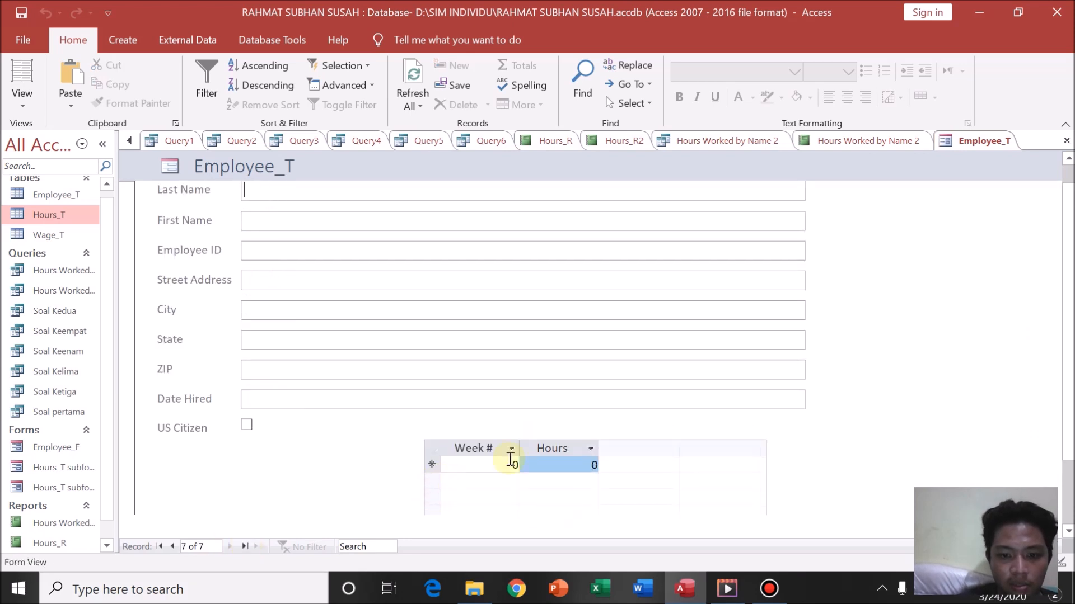
{"action": "left_click", "coordinate": [173, 546]}
{"action": "left_click", "coordinate": [174, 545]}
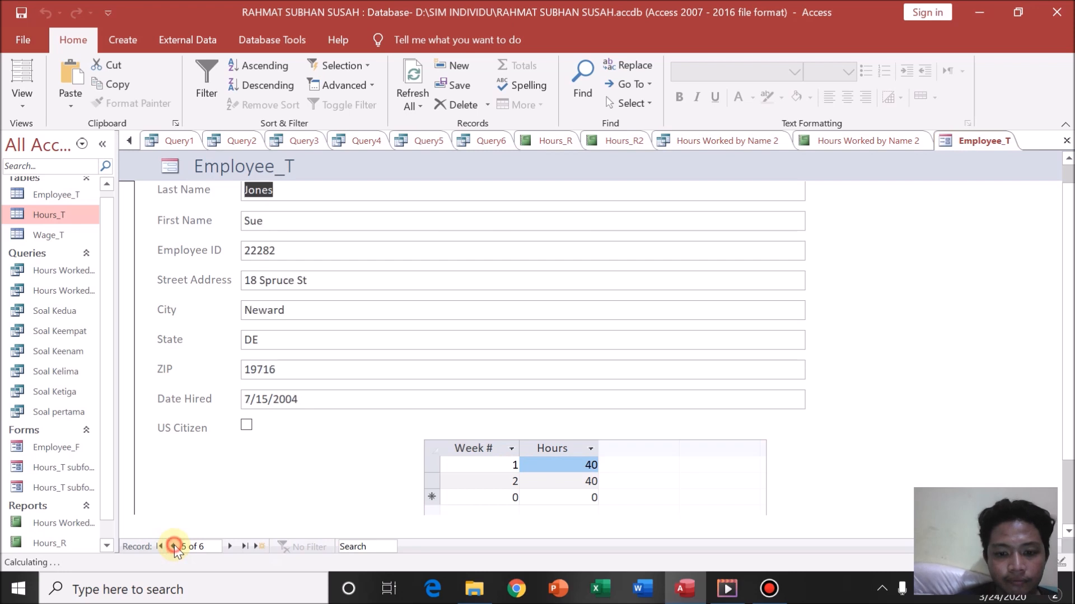
{"action": "left_click", "coordinate": [173, 546]}
{"action": "left_click", "coordinate": [173, 546]}
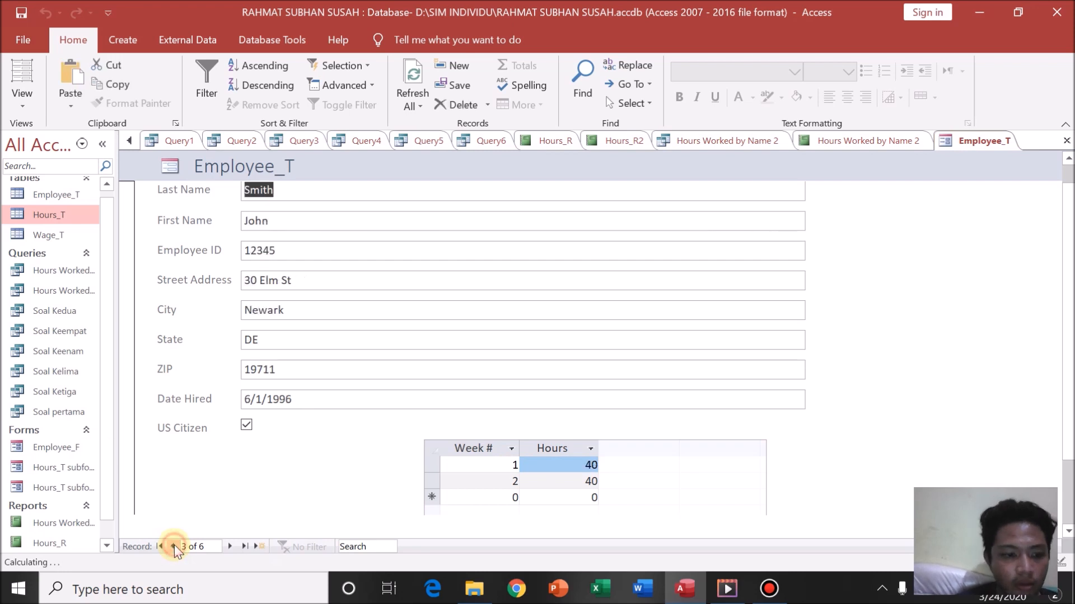
- Open the Employee_F form and compare its header and second record with those of the Employee_T form
{"action": "double_click", "coordinate": [78, 448]}
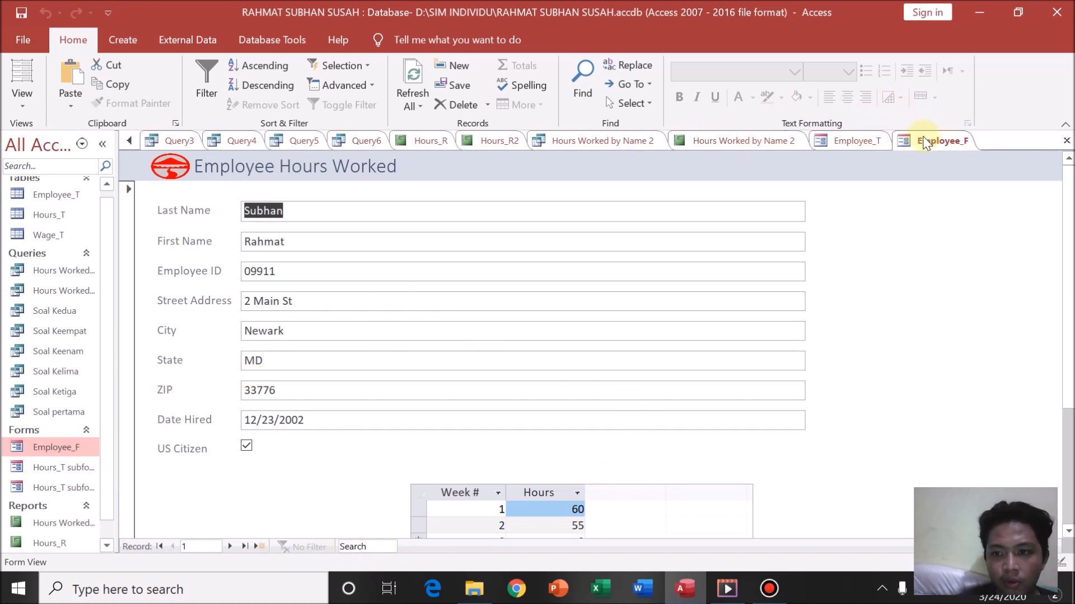
{"action": "left_click", "coordinate": [862, 141]}
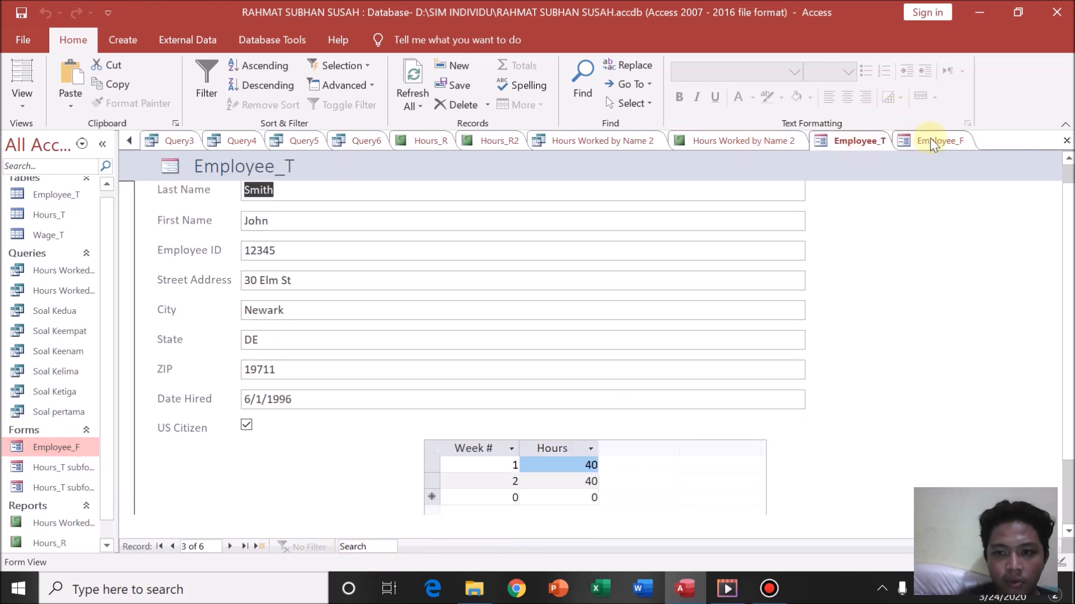
{"action": "left_click", "coordinate": [929, 144]}
{"action": "left_click", "coordinate": [843, 143]}
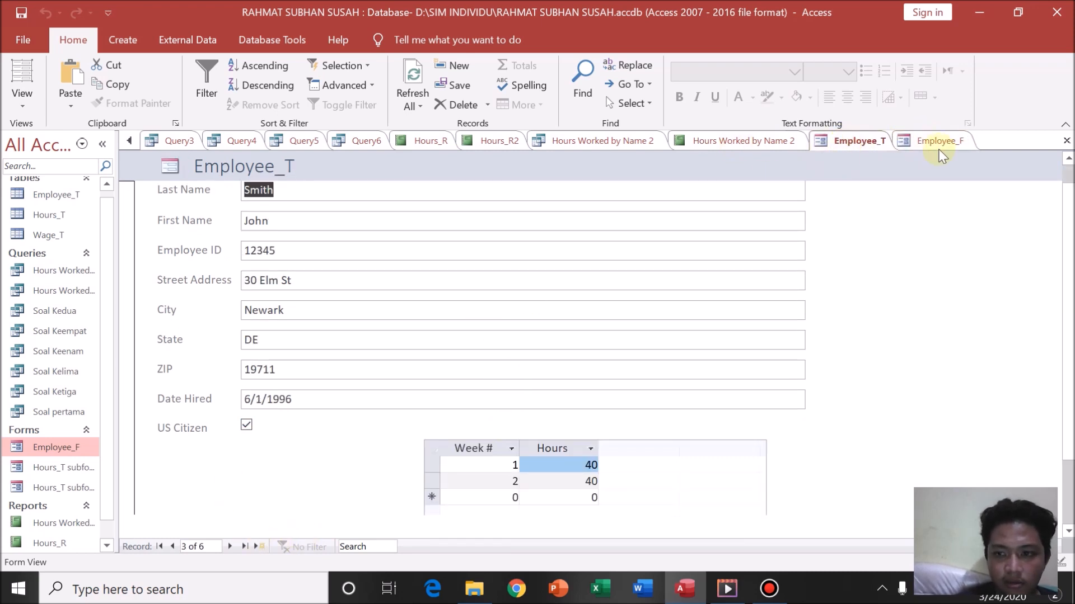
{"action": "left_click", "coordinate": [172, 546]}
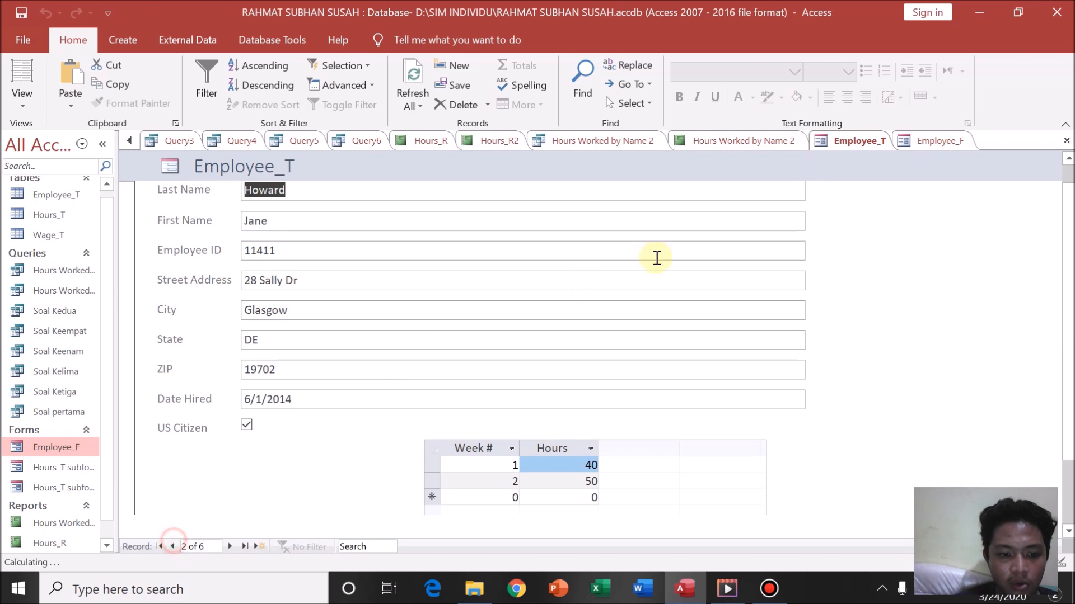
{"action": "left_click", "coordinate": [931, 147]}
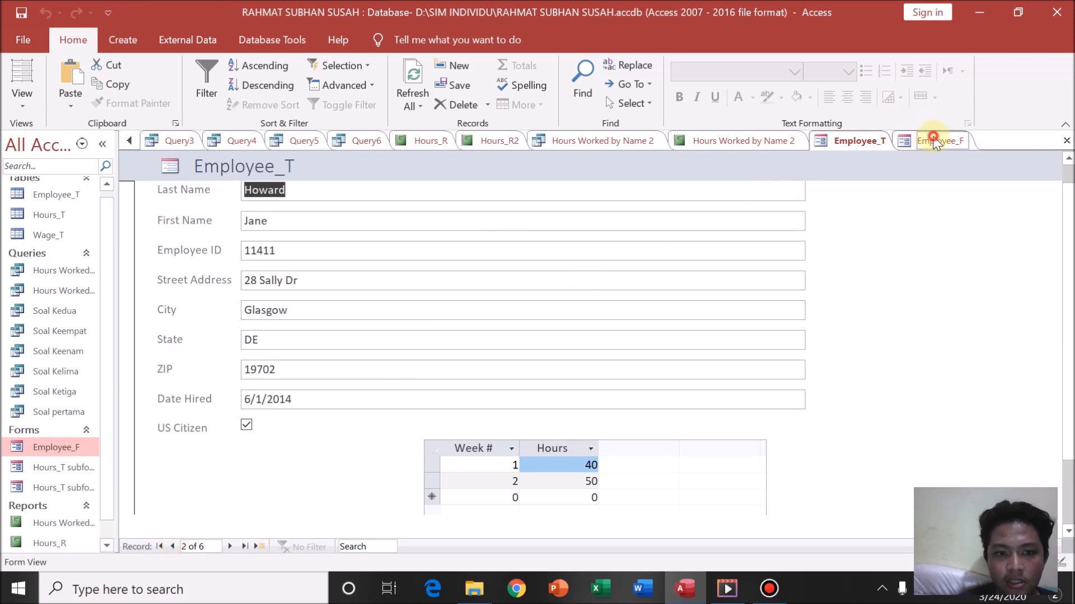
{"action": "left_click", "coordinate": [230, 547]}
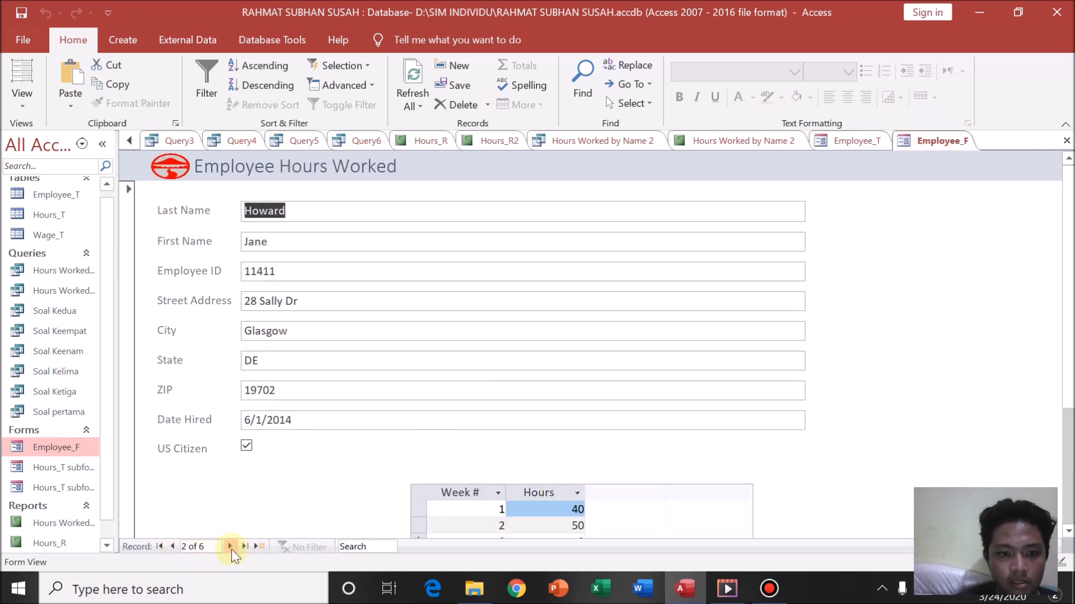
{"action": "left_click", "coordinate": [855, 136]}
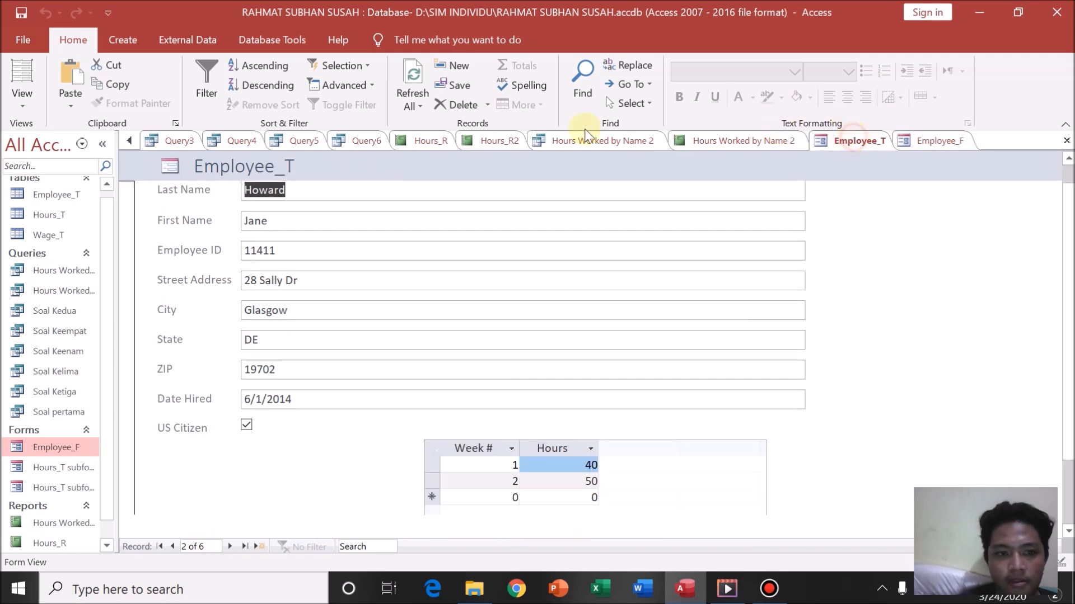
- In Layout View, replace the Employee_T form's header logo with the lnlogo GIF picture from the SIM INDIVIDU folder
{"action": "left_click", "coordinate": [17, 97]}
{"action": "left_click", "coordinate": [47, 169]}
{"action": "left_click", "coordinate": [162, 168]}
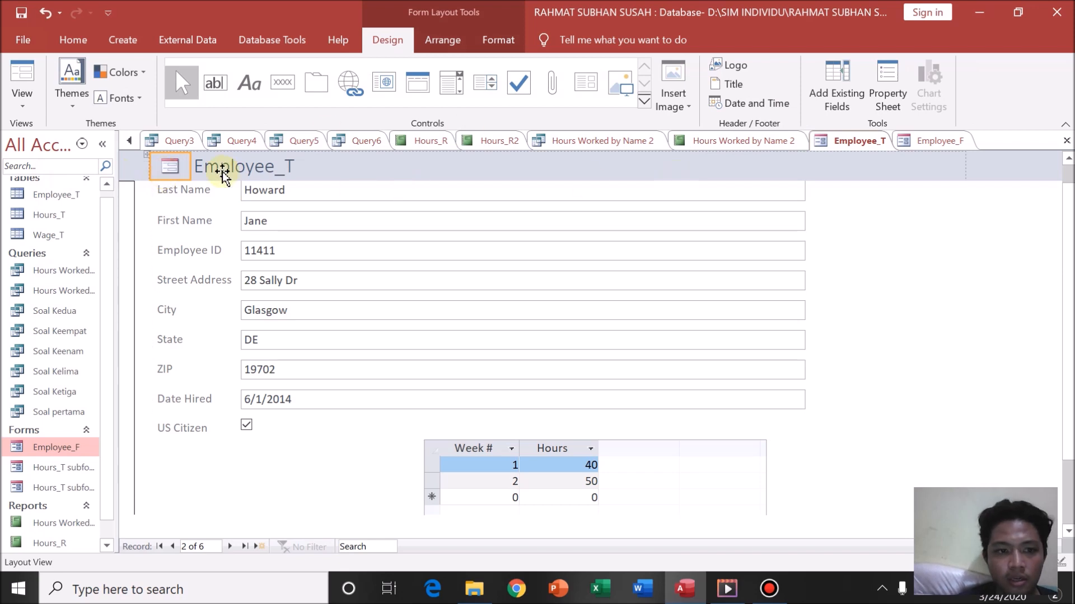
{"action": "right_click", "coordinate": [162, 166]}
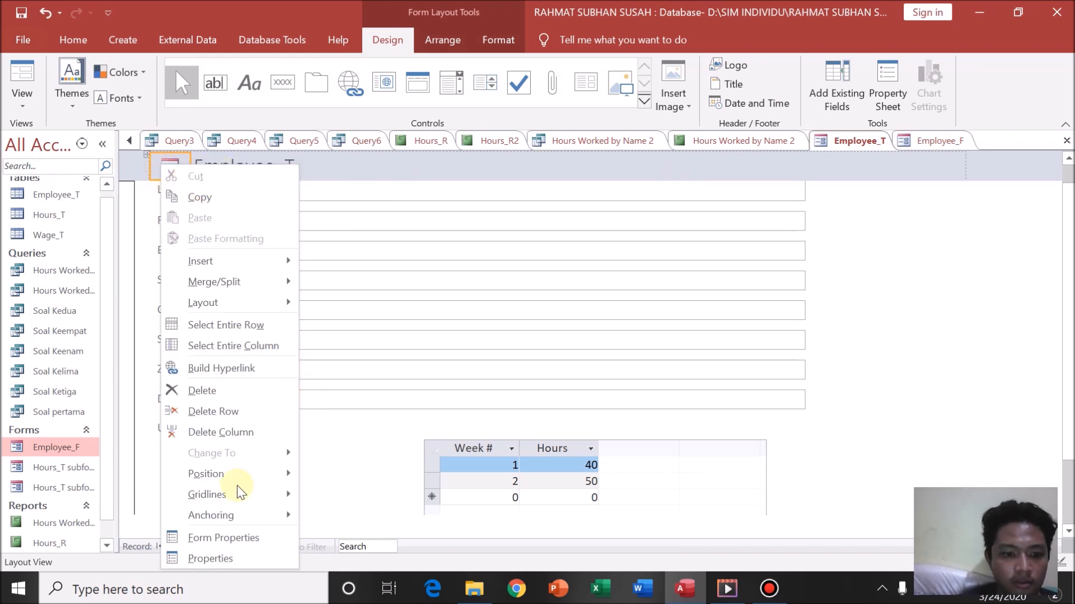
{"action": "left_click", "coordinate": [208, 558]}
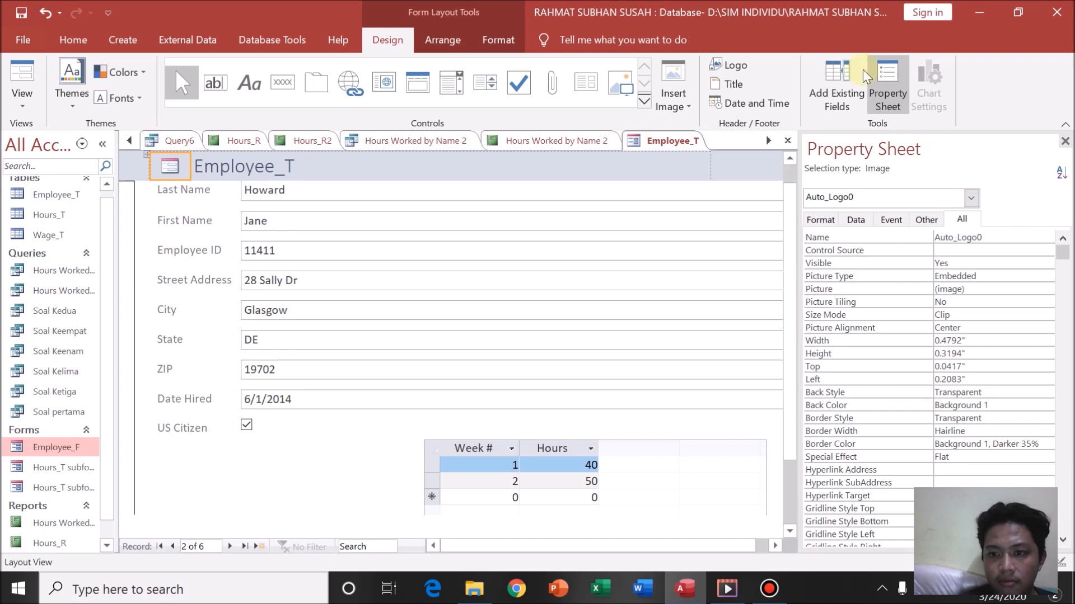
{"action": "left_click", "coordinate": [729, 65]}
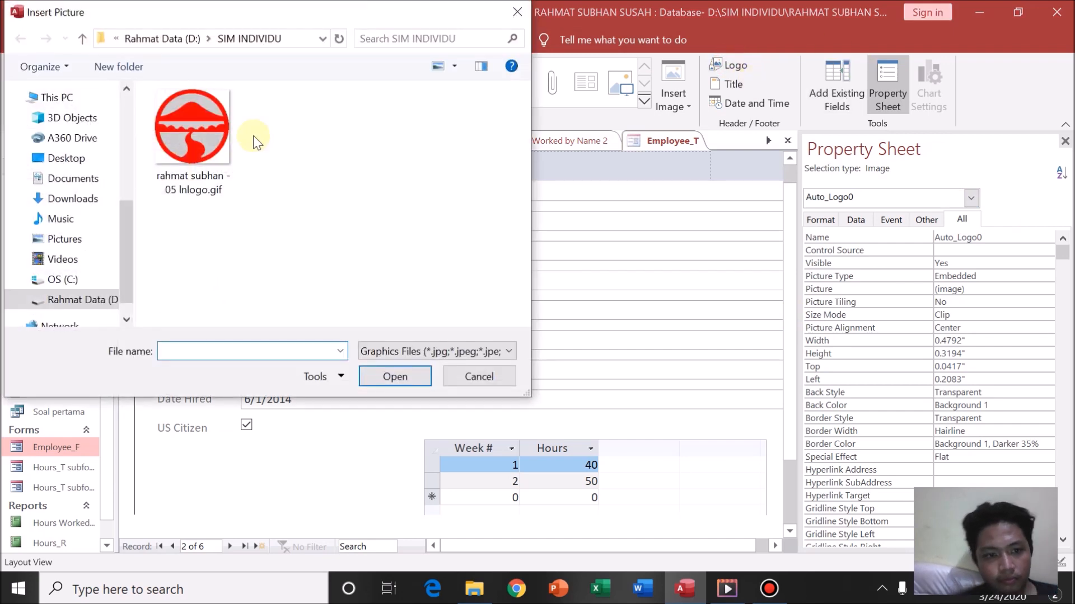
{"action": "left_click", "coordinate": [219, 135]}
{"action": "left_click", "coordinate": [394, 375]}
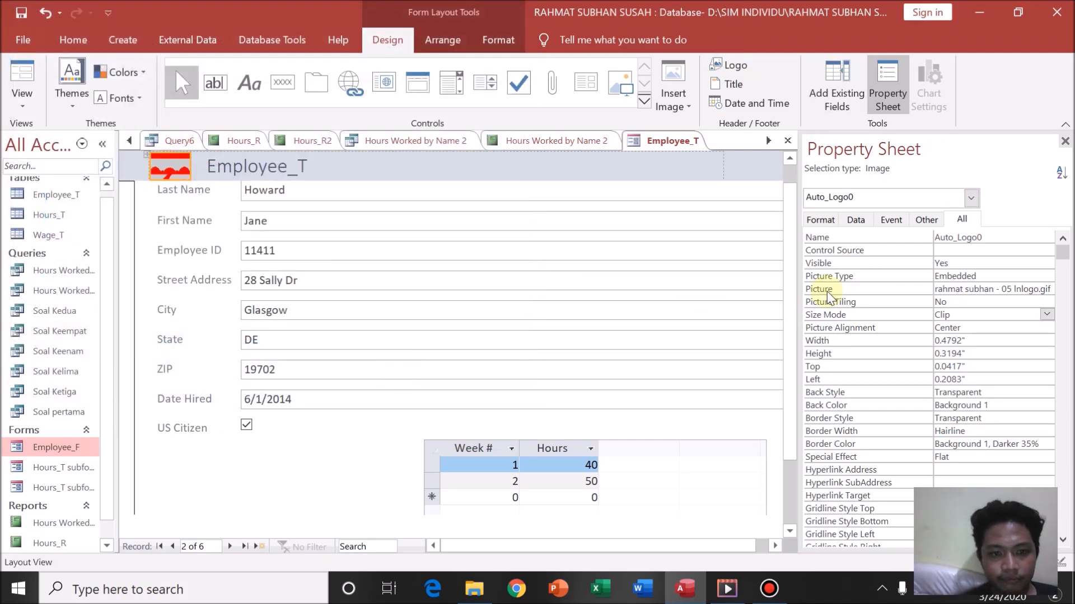
- Set the header logo's Size Mode to Stretch
{"action": "left_click", "coordinate": [974, 314]}
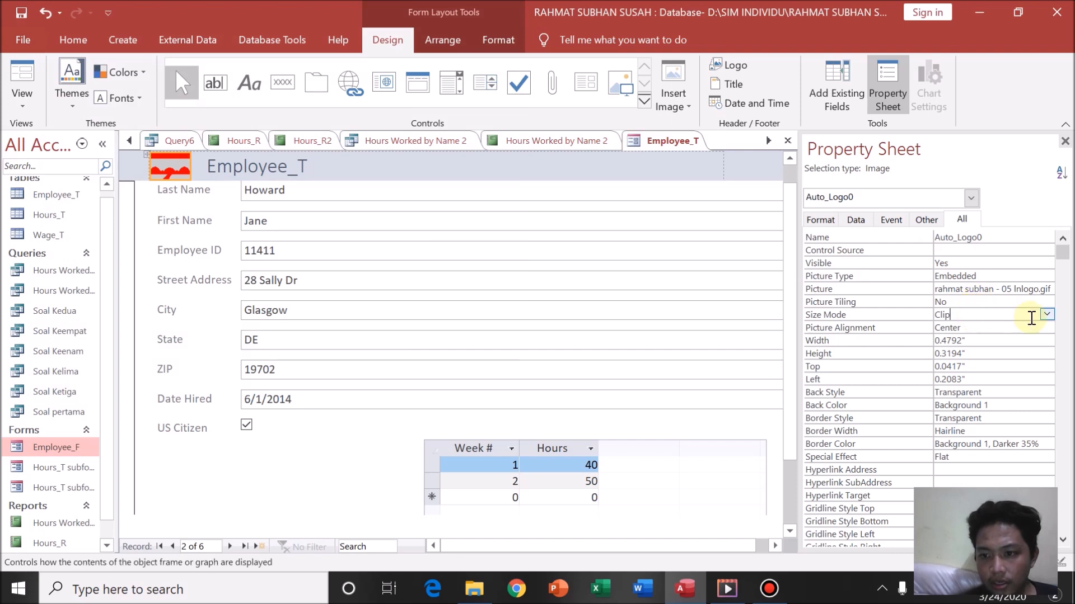
{"action": "left_click", "coordinate": [1046, 314]}
{"action": "left_click", "coordinate": [1002, 339]}
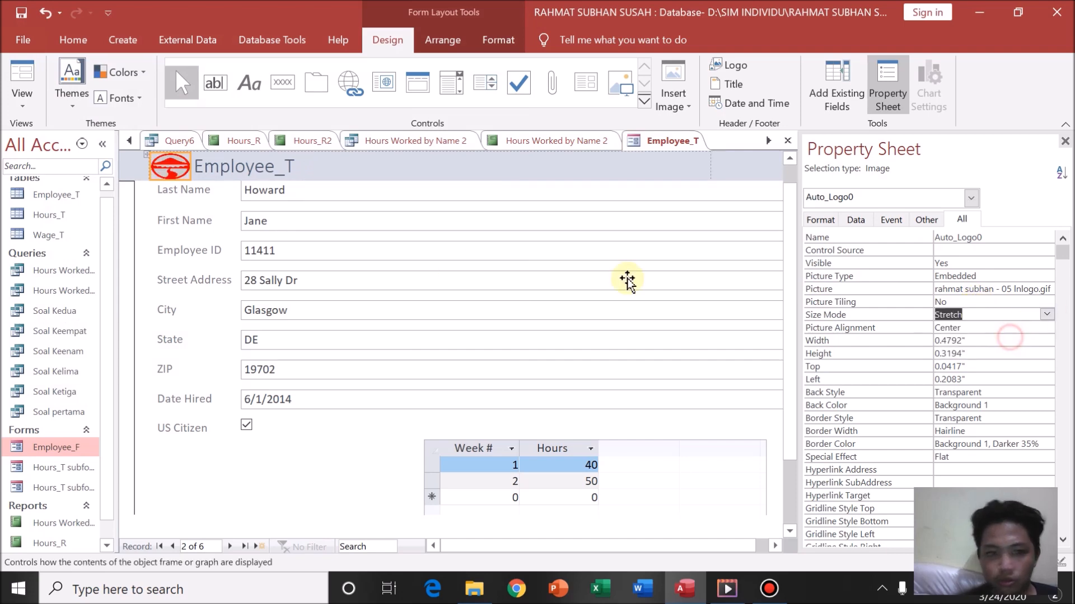
- Change the form's header title to "Employee From"
{"action": "left_click", "coordinate": [336, 174]}
{"action": "left_click", "coordinate": [336, 175]}
{"action": "key", "text": "BackSpace"}
{"action": "key", "text": "BackSpace"}
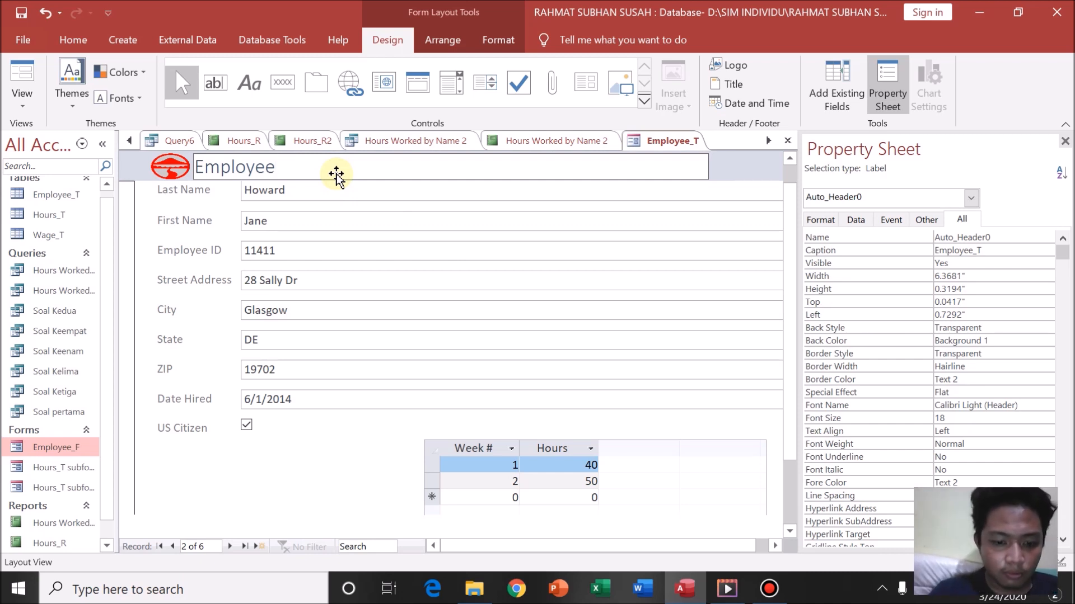
{"action": "type", "text": "From"}
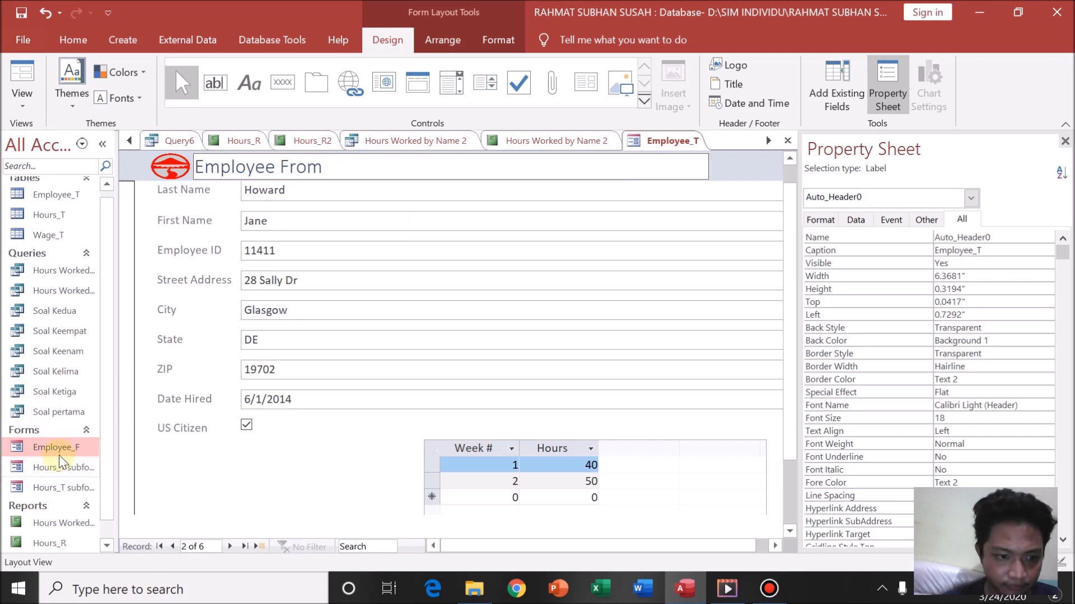
- Examine the first Hours_T subform in Layout View, including its Detail section properties, and return to the Employee_F form
{"action": "double_click", "coordinate": [60, 466]}
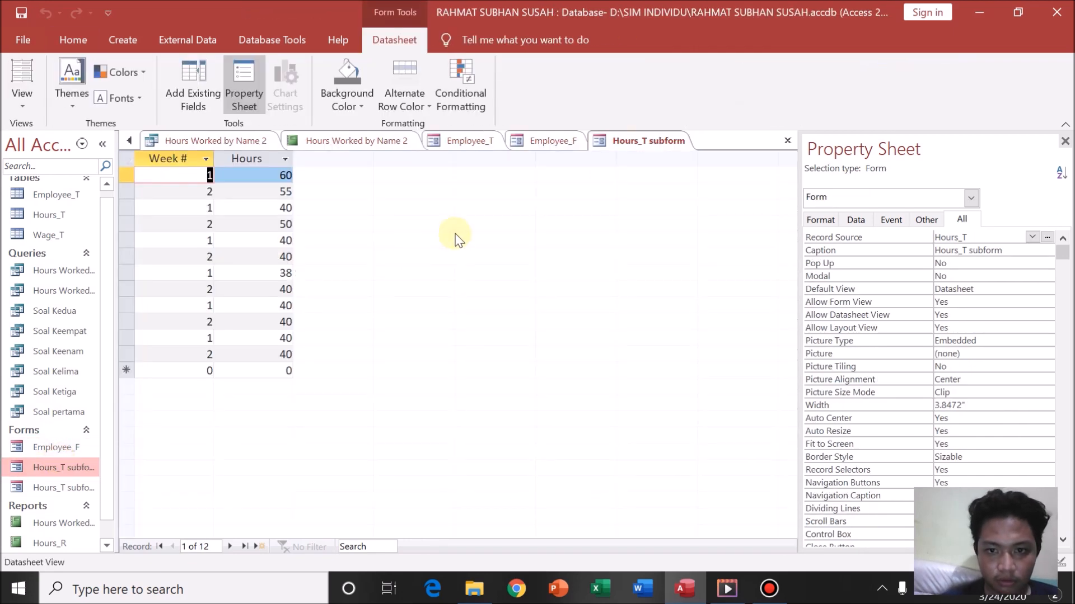
{"action": "left_click", "coordinate": [22, 61]}
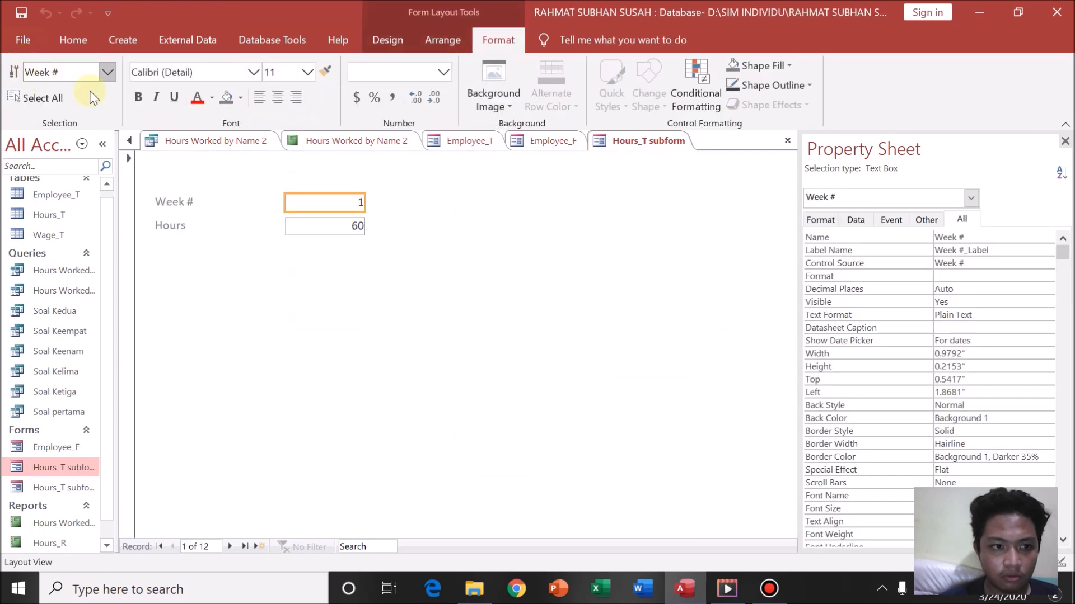
{"action": "left_click", "coordinate": [24, 39]}
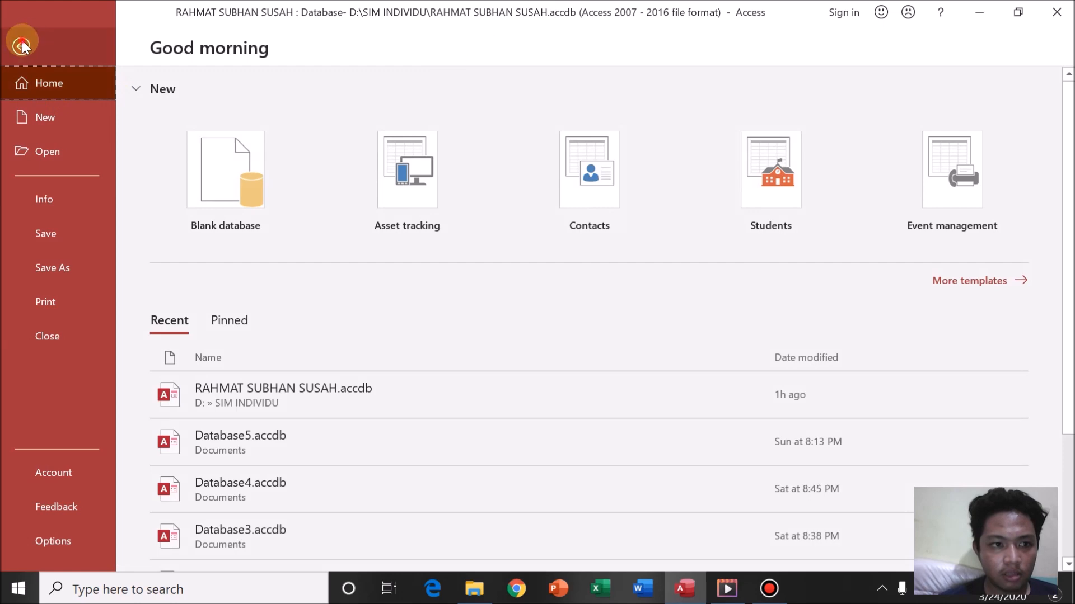
{"action": "left_click", "coordinate": [21, 44]}
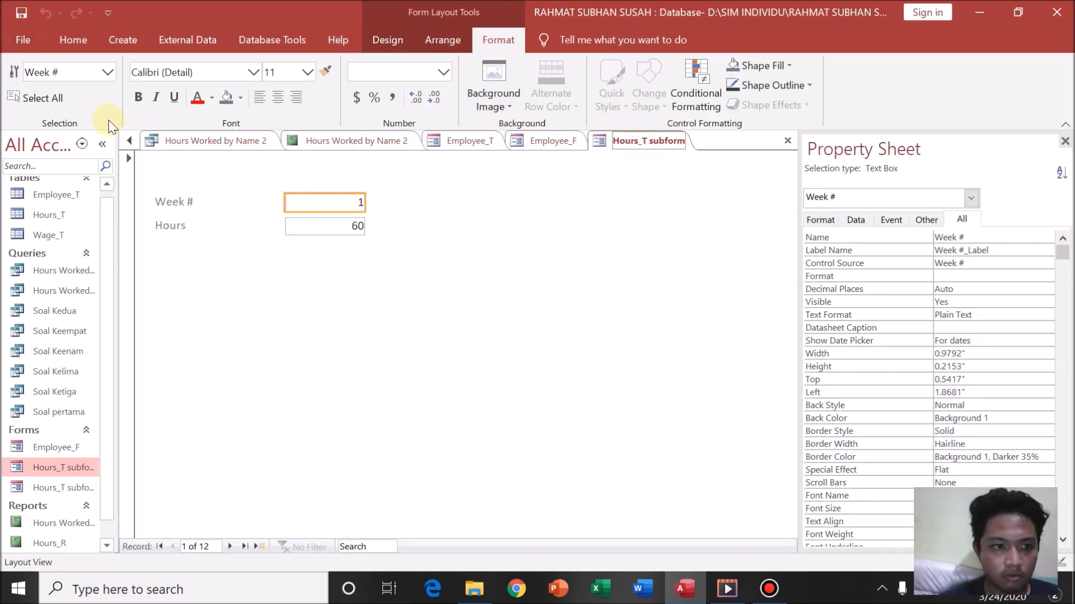
{"action": "left_click", "coordinate": [110, 74]}
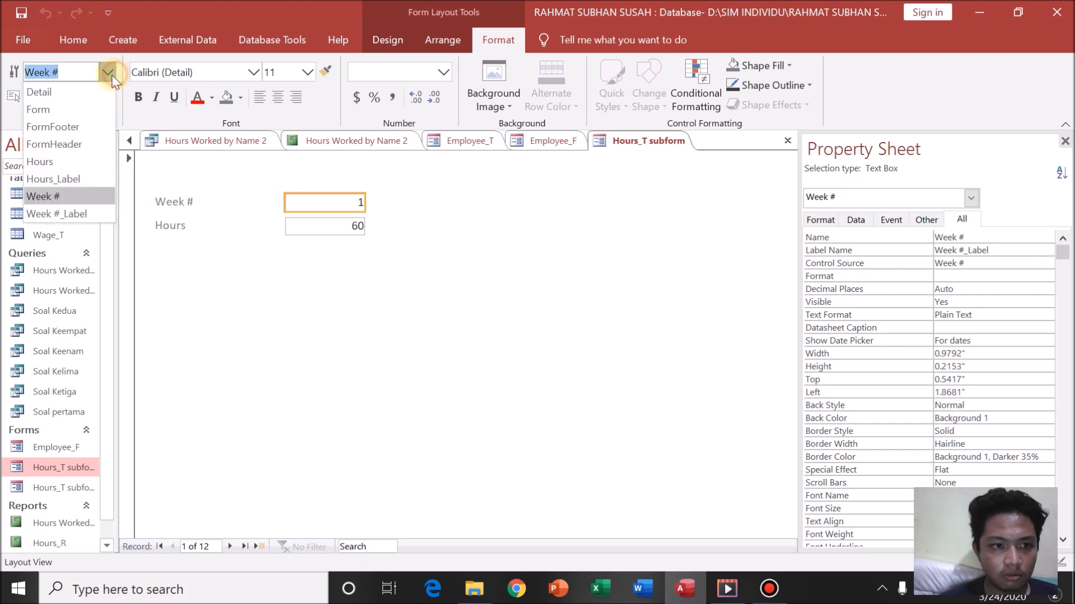
{"action": "left_click", "coordinate": [86, 95]}
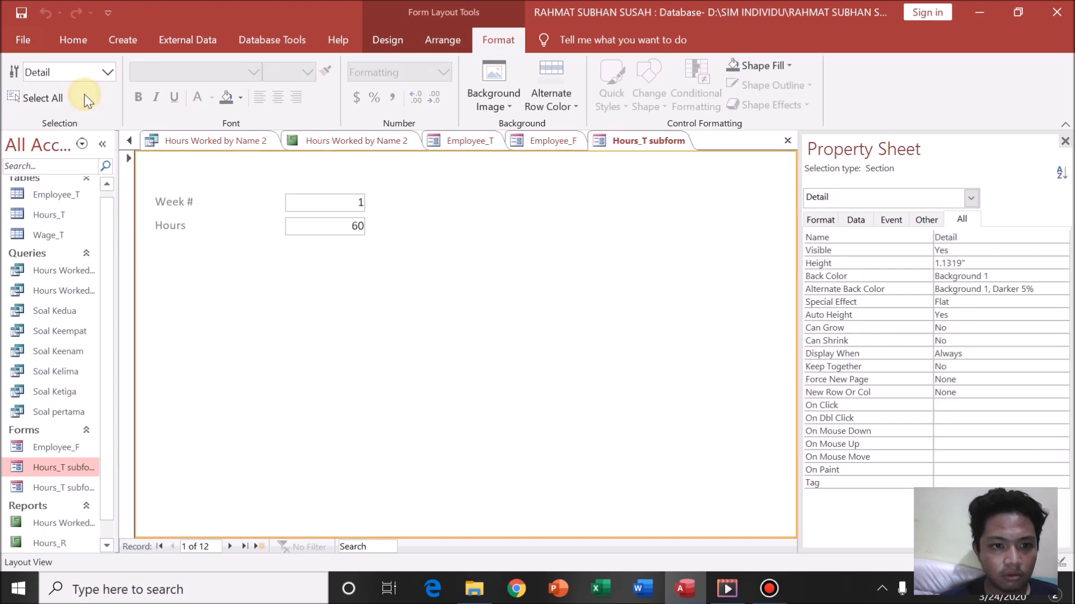
{"action": "left_click", "coordinate": [571, 140]}
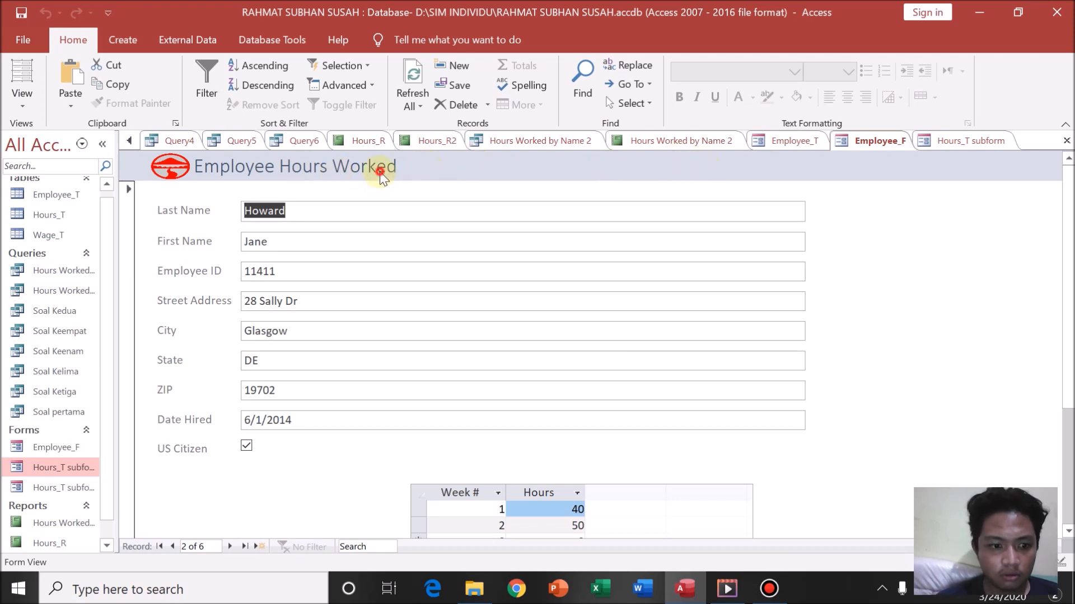
{"action": "left_click", "coordinate": [52, 446]}
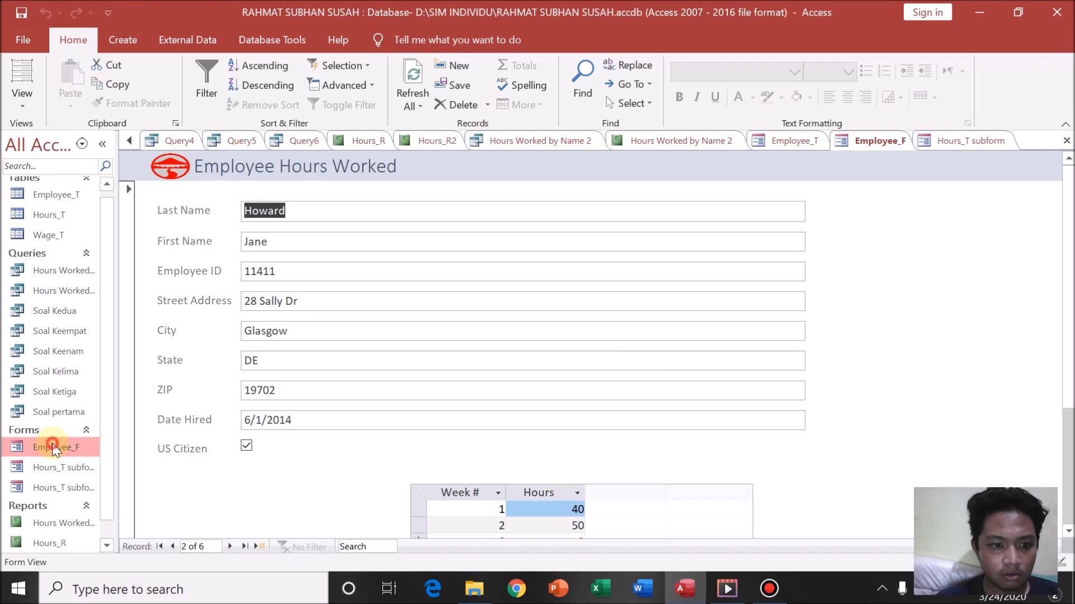
- Recheck the first Hours_T subform and the Employee_F form, and close the Property Sheet in the Employee_T form
{"action": "left_click", "coordinate": [50, 468]}
{"action": "double_click", "coordinate": [50, 468]}
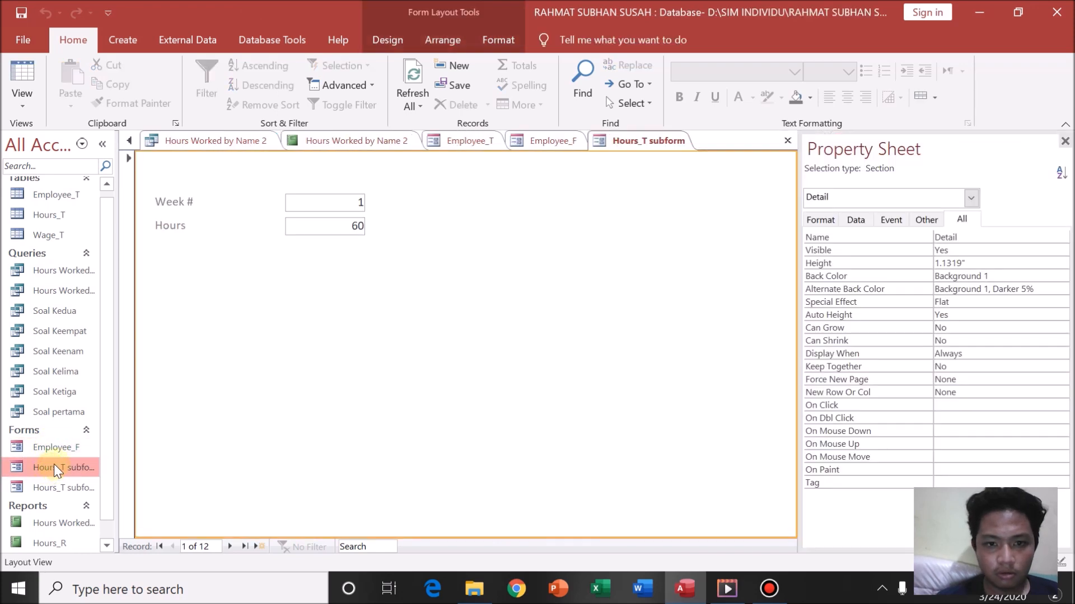
{"action": "double_click", "coordinate": [64, 453]}
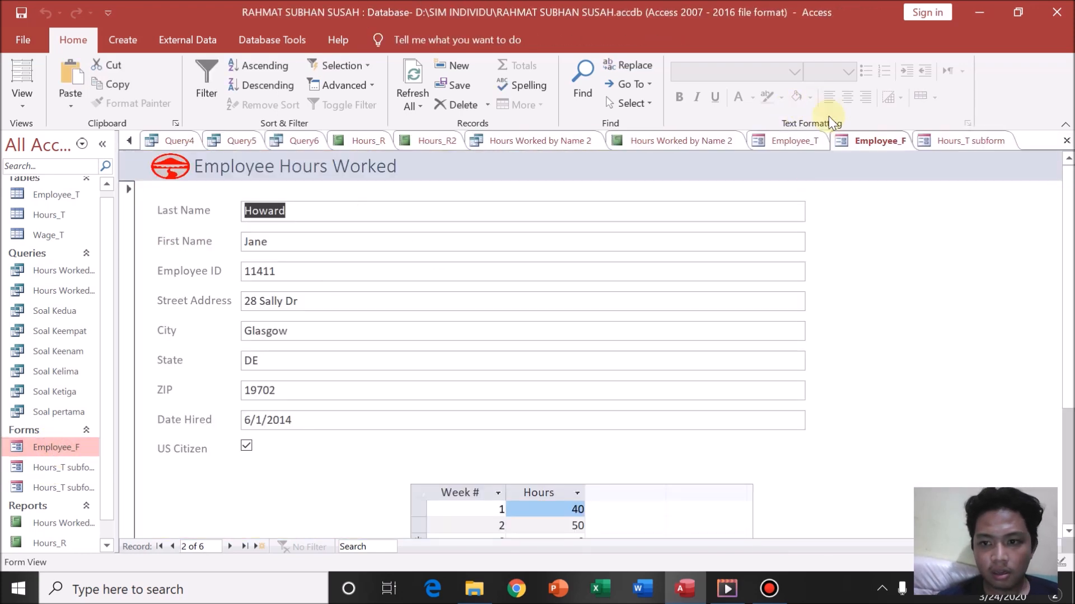
{"action": "left_click", "coordinate": [811, 140]}
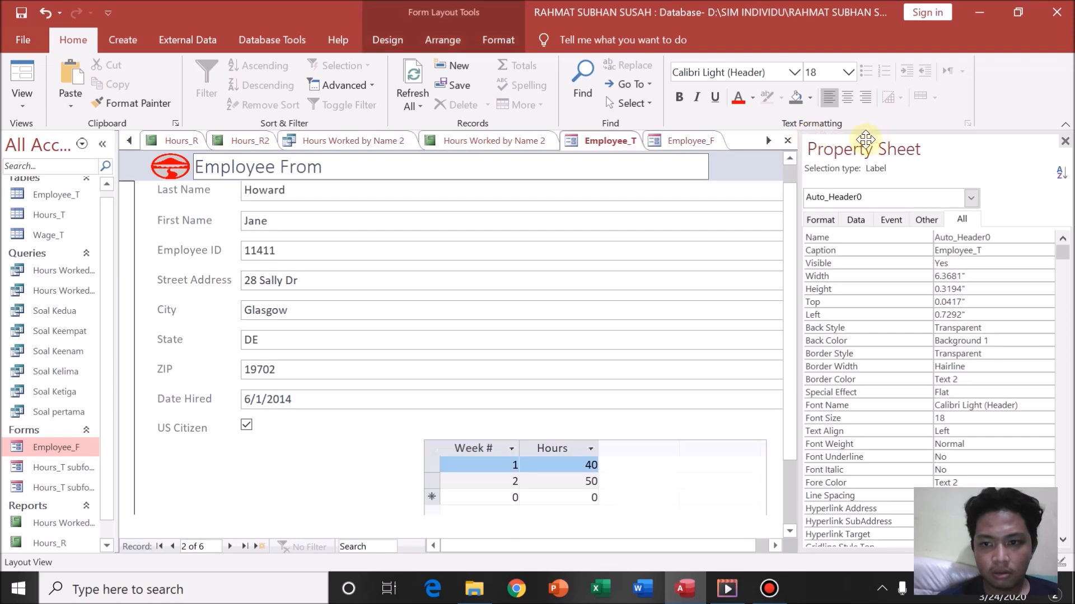
{"action": "left_click", "coordinate": [1065, 142]}
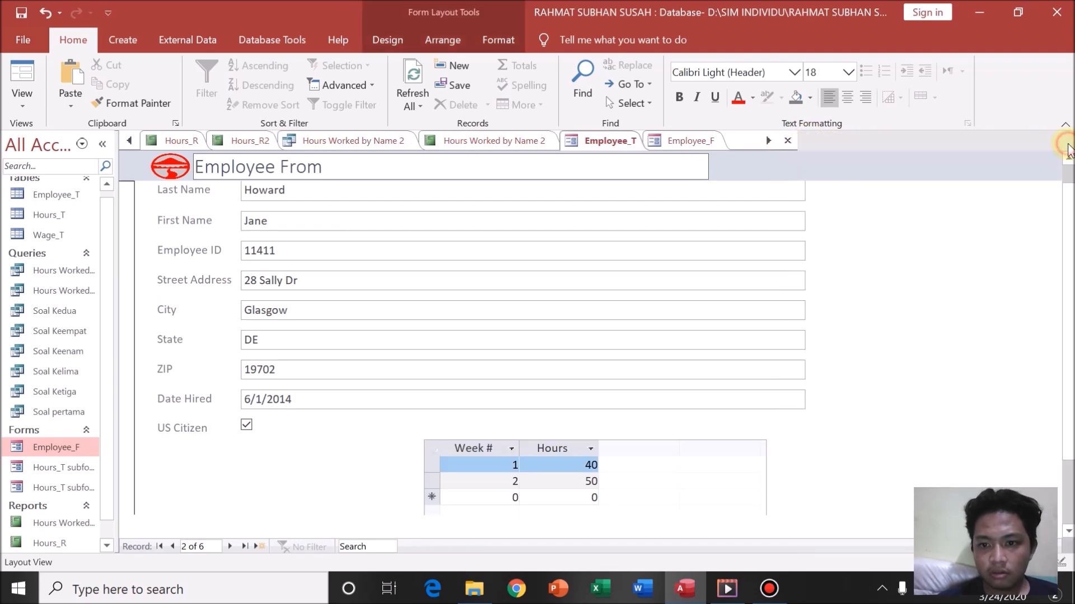
- Close the open Hours_T subform
{"action": "left_click", "coordinate": [940, 145]}
{"action": "right_click", "coordinate": [999, 144]}
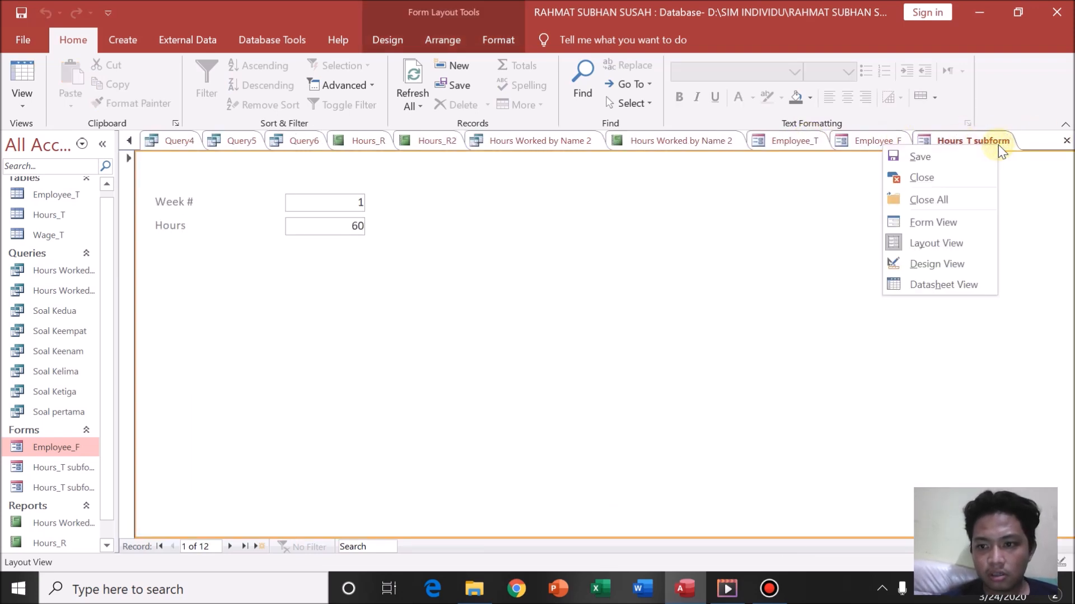
{"action": "left_click", "coordinate": [948, 177]}
- Compare the Employee_T form with Employee_F and change the Employee_T form's header title to "Employee Hours Worked"
{"action": "left_click", "coordinate": [952, 145]}
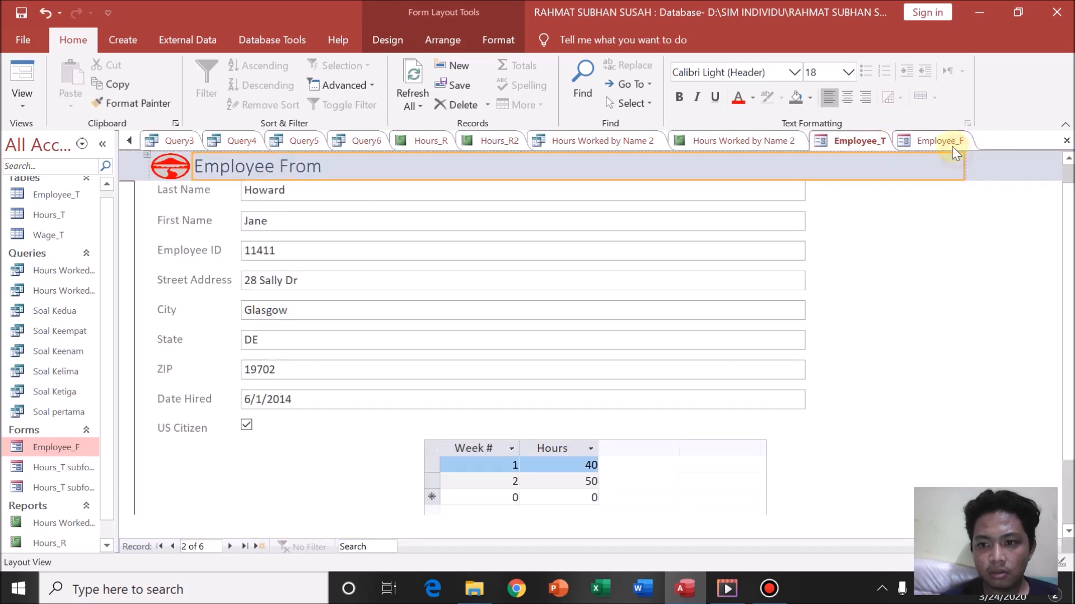
{"action": "left_click", "coordinate": [875, 141]}
{"action": "left_click", "coordinate": [922, 142]}
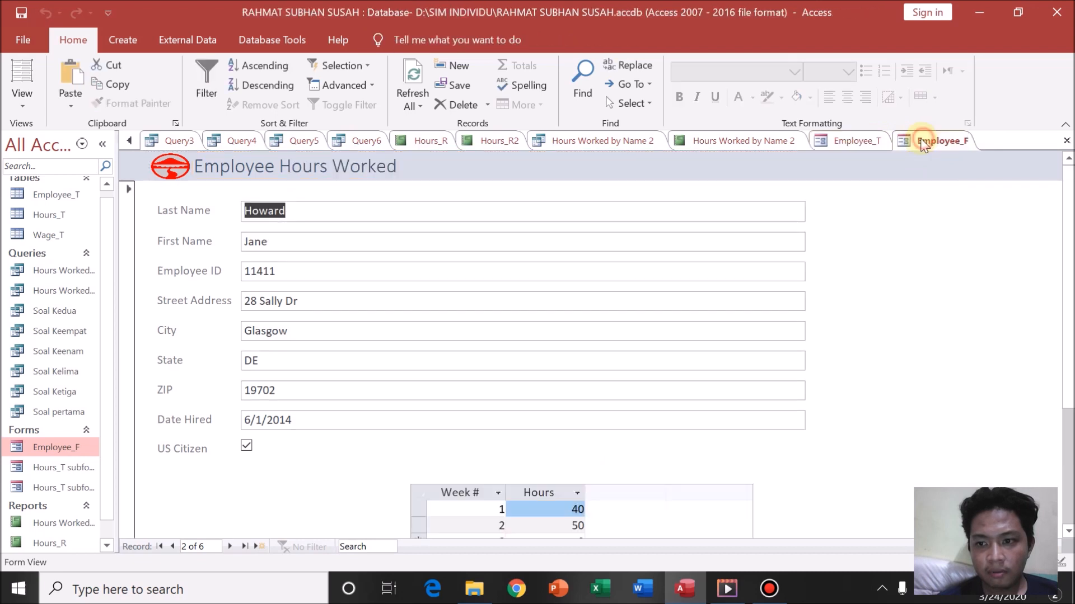
{"action": "left_click", "coordinate": [852, 142]}
{"action": "left_click", "coordinate": [515, 166]}
{"action": "double_click", "coordinate": [516, 169]}
{"action": "type", "text": "Hou"}
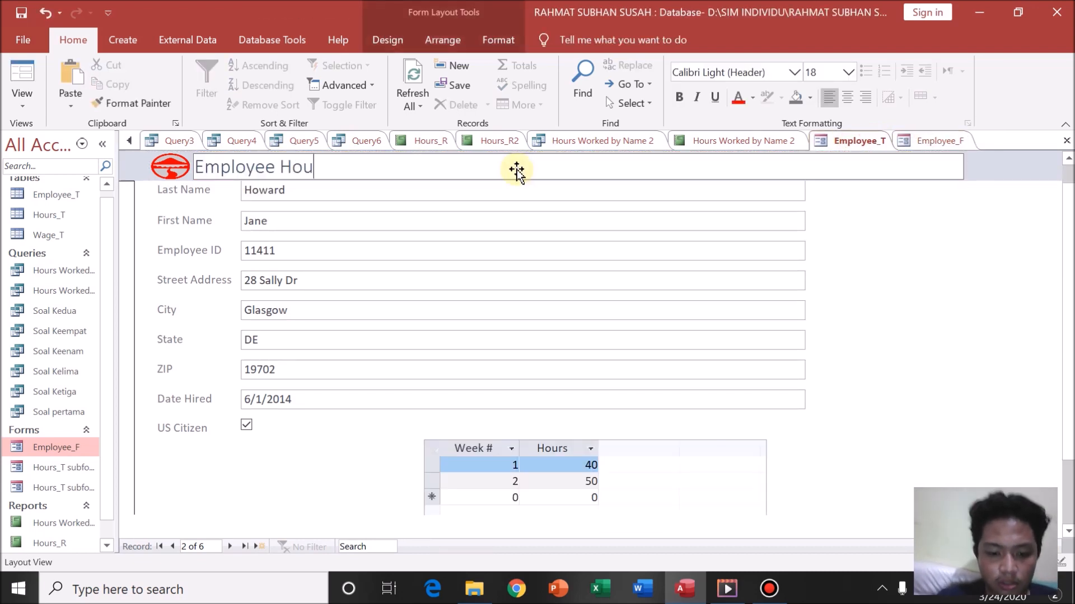
{"action": "type", "text": "rs Wor"}
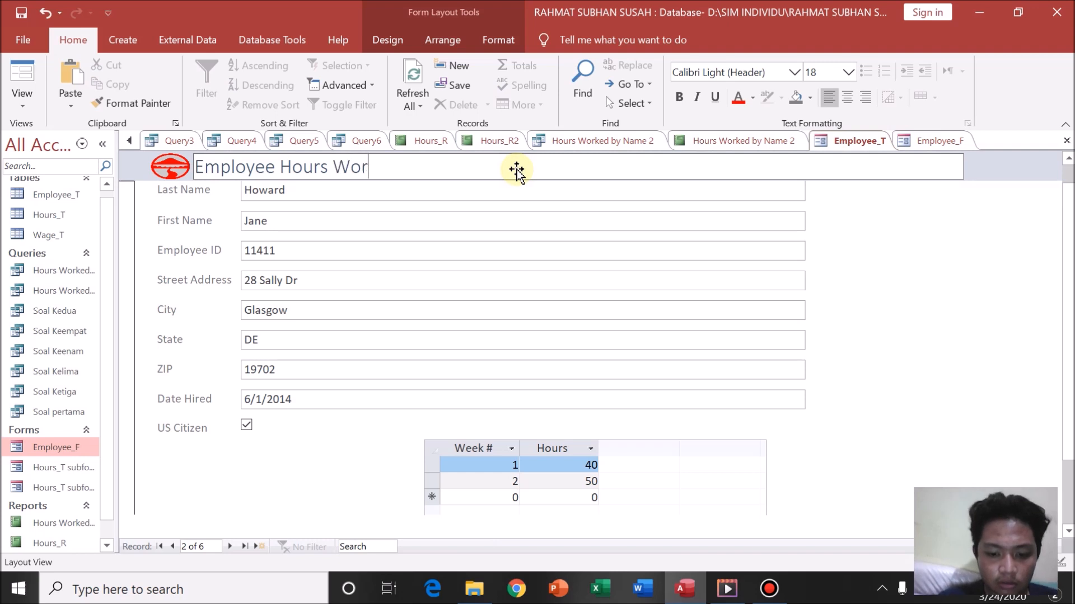
{"action": "type", "text": "ked"}
{"action": "left_click", "coordinate": [890, 270]}
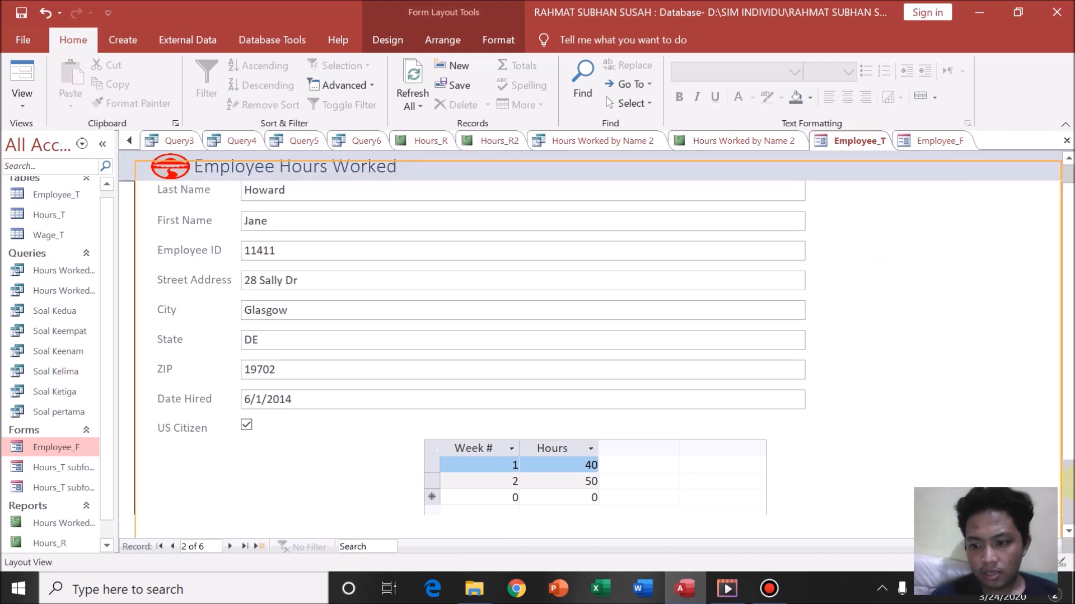
{"action": "left_click", "coordinate": [1070, 484]}
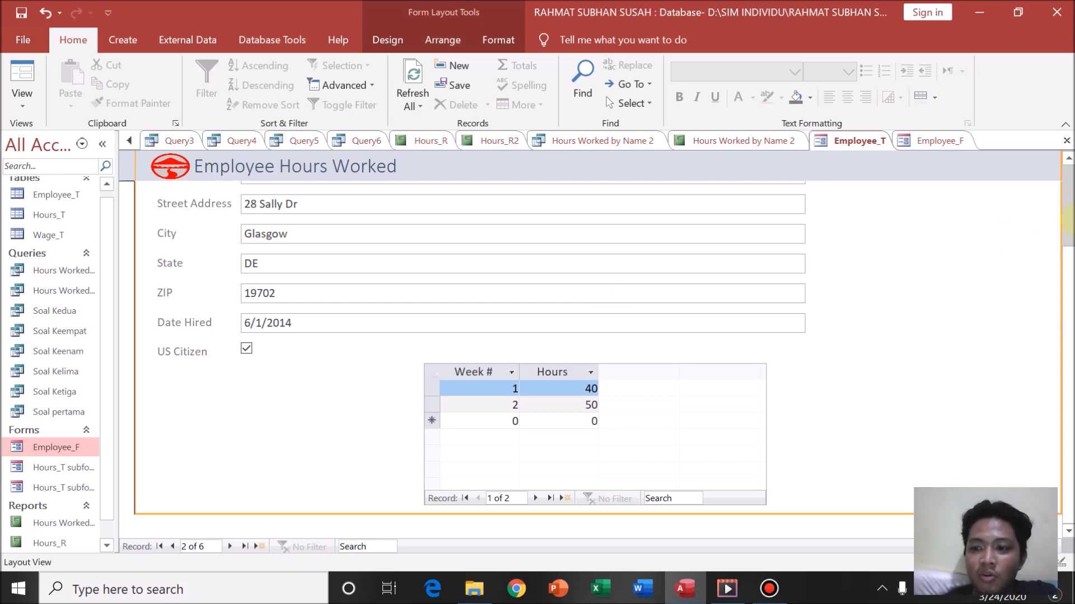
{"action": "scroll", "coordinate": [1069, 215], "scroll_direction": "up", "scroll_amount": 2}
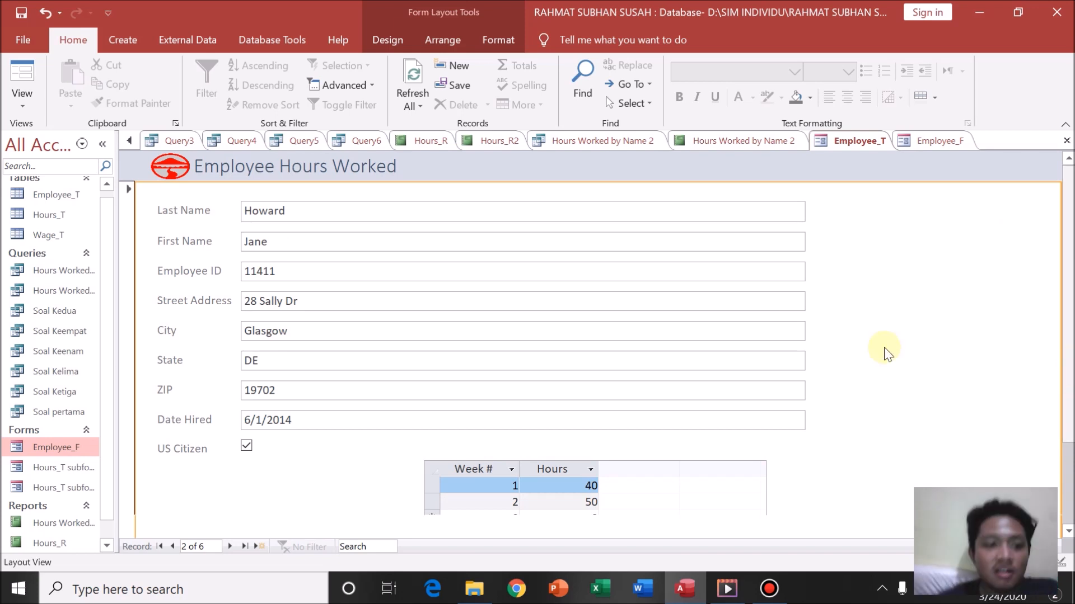
{"action": "scroll", "coordinate": [111, 336], "scroll_direction": "up", "scroll_amount": 1}
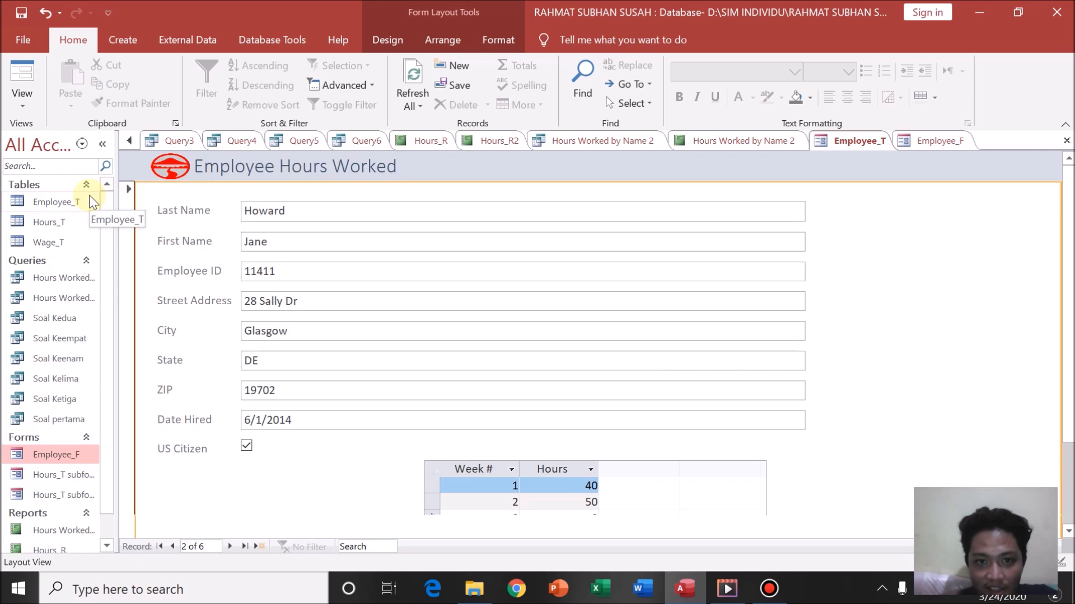
{"action": "left_click", "coordinate": [768, 588]}
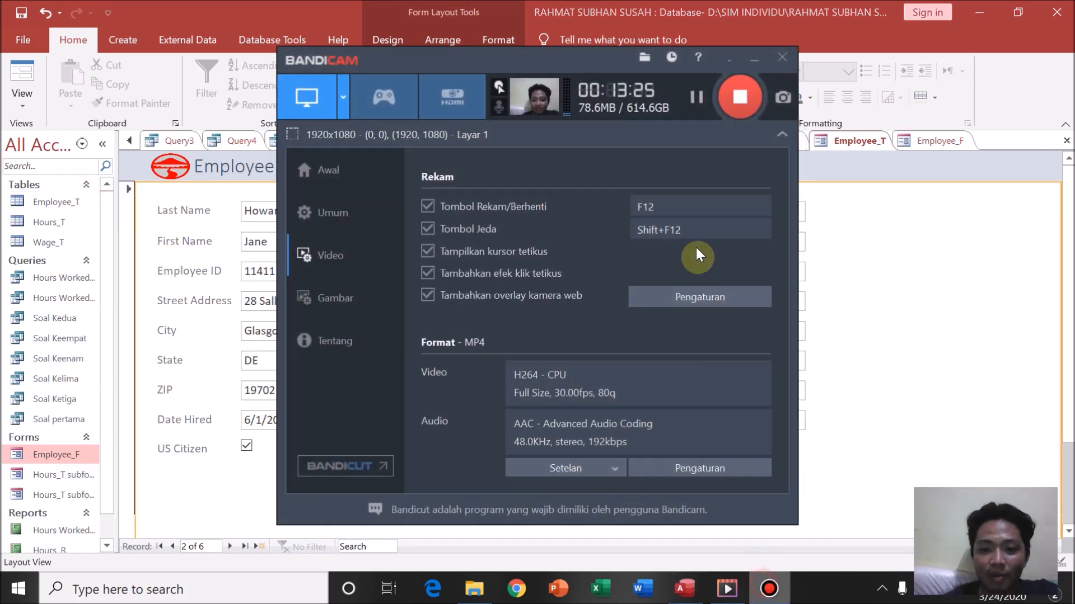